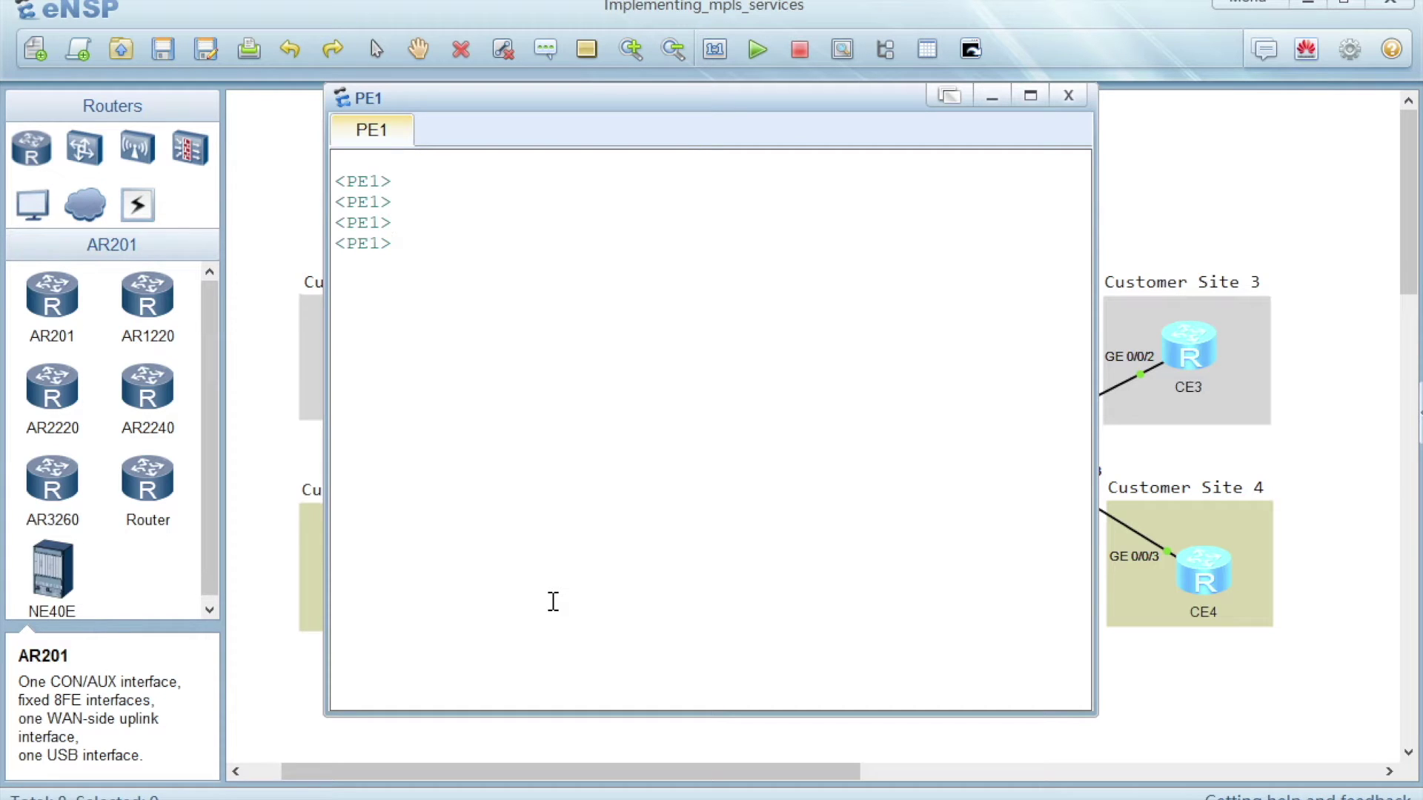
# Step: Display PE1's current configuration for interface lo0 and examine the loopback's IP address
pyautogui.write('displ')
pyautogui.press('Tab')
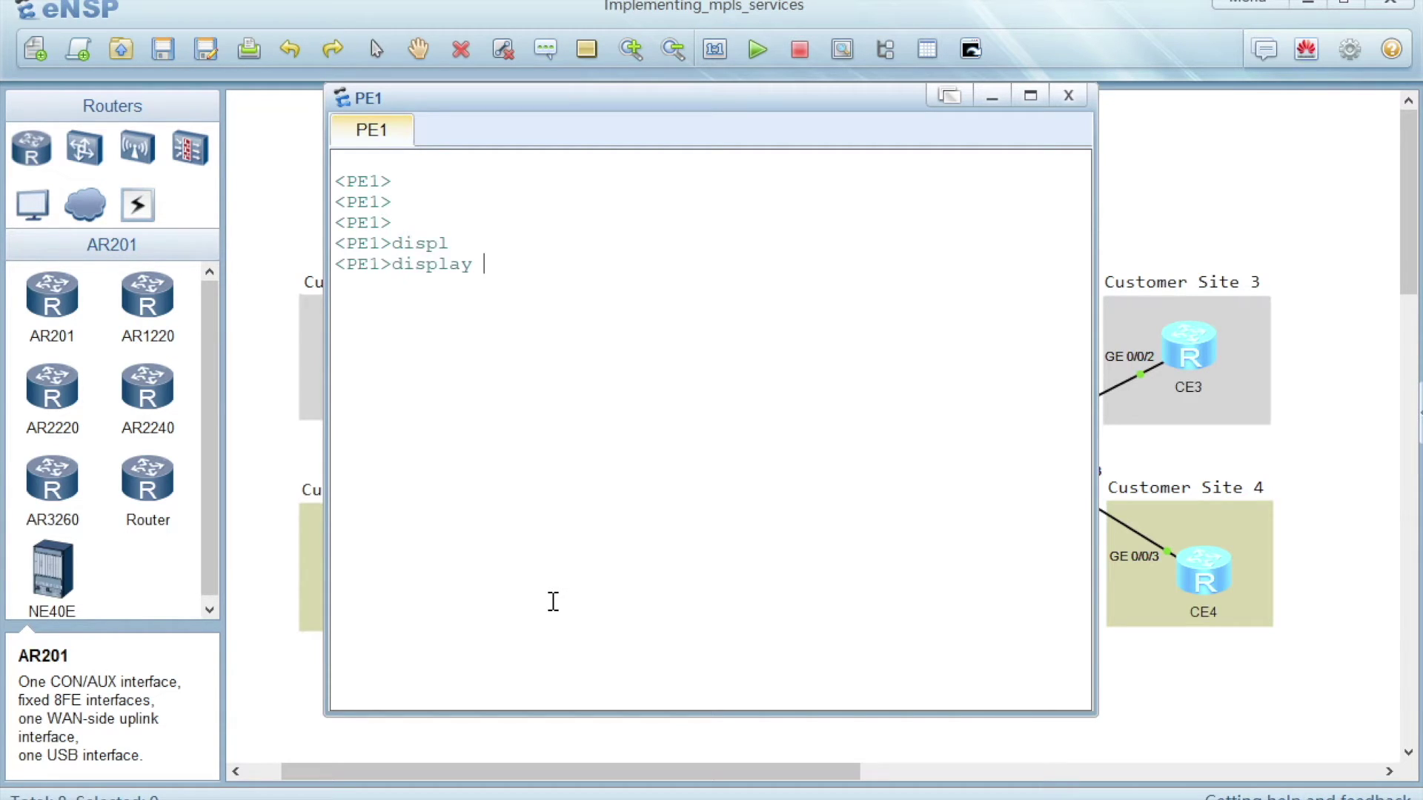
pyautogui.write('cu')
pyautogui.press('Tab')
pyautogui.write('int lo0')
pyautogui.press('Return')
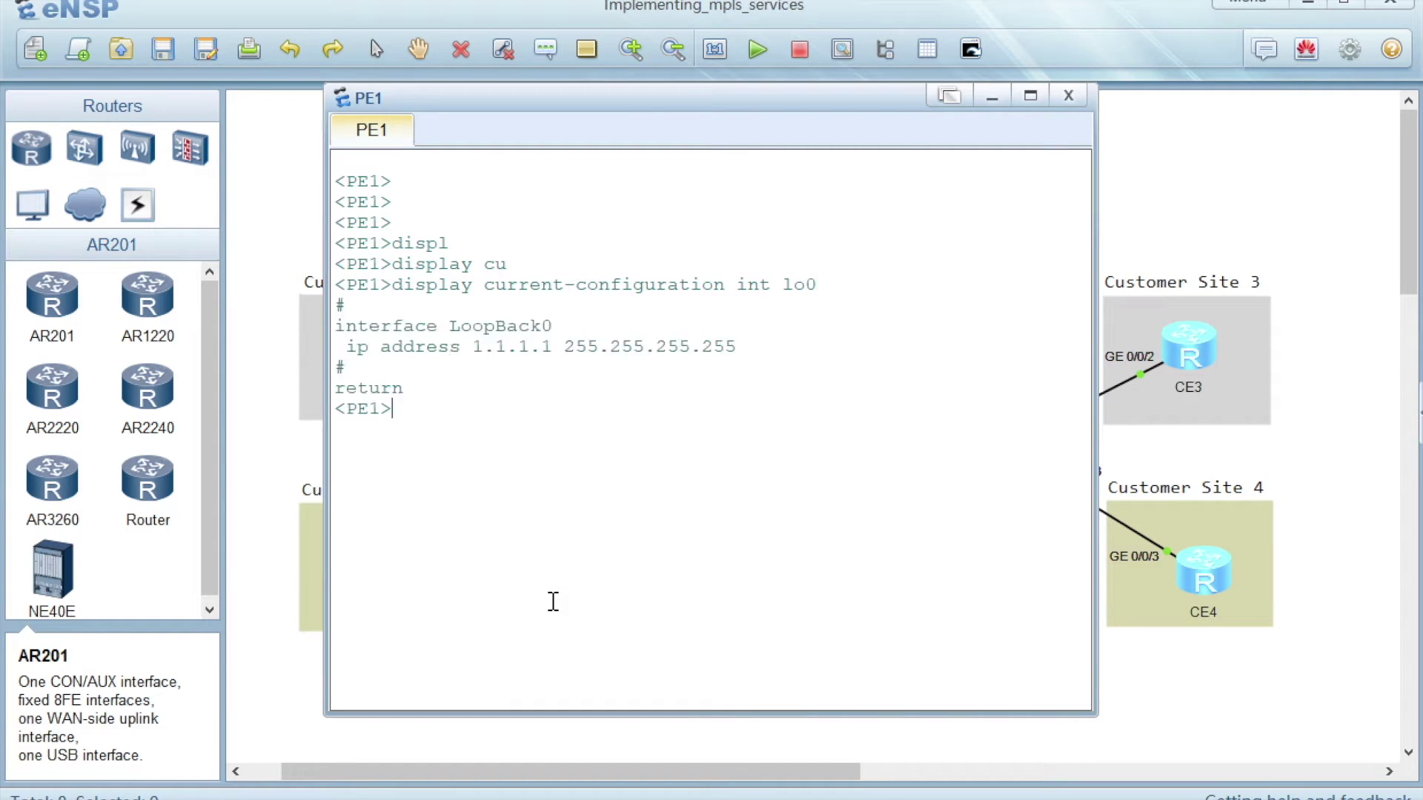
pyautogui.doubleClick(547, 344)
pyautogui.moveTo(532, 344); pyautogui.dragTo(476, 345)
pyautogui.click(420, 412)
# Step: Enter system view on PE1 and set the MPLS LSR ID to 1.1.1.1
pyautogui.press('Return')
pyautogui.write('sys')
pyautogui.press('Tab')
pyautogui.press('Return')
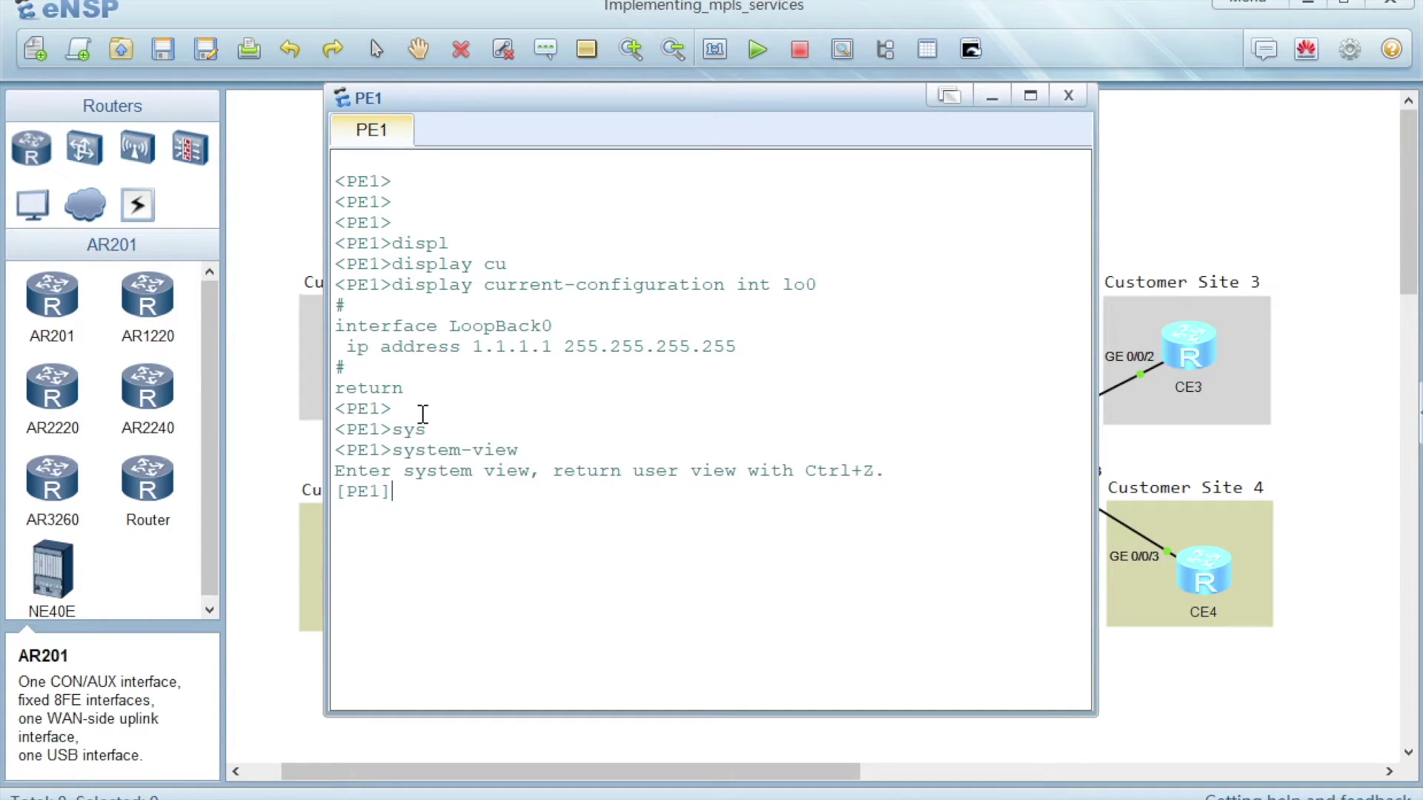
pyautogui.write('mpl')
pyautogui.press('Tab')
pyautogui.write('ls')
pyautogui.press('Tab')
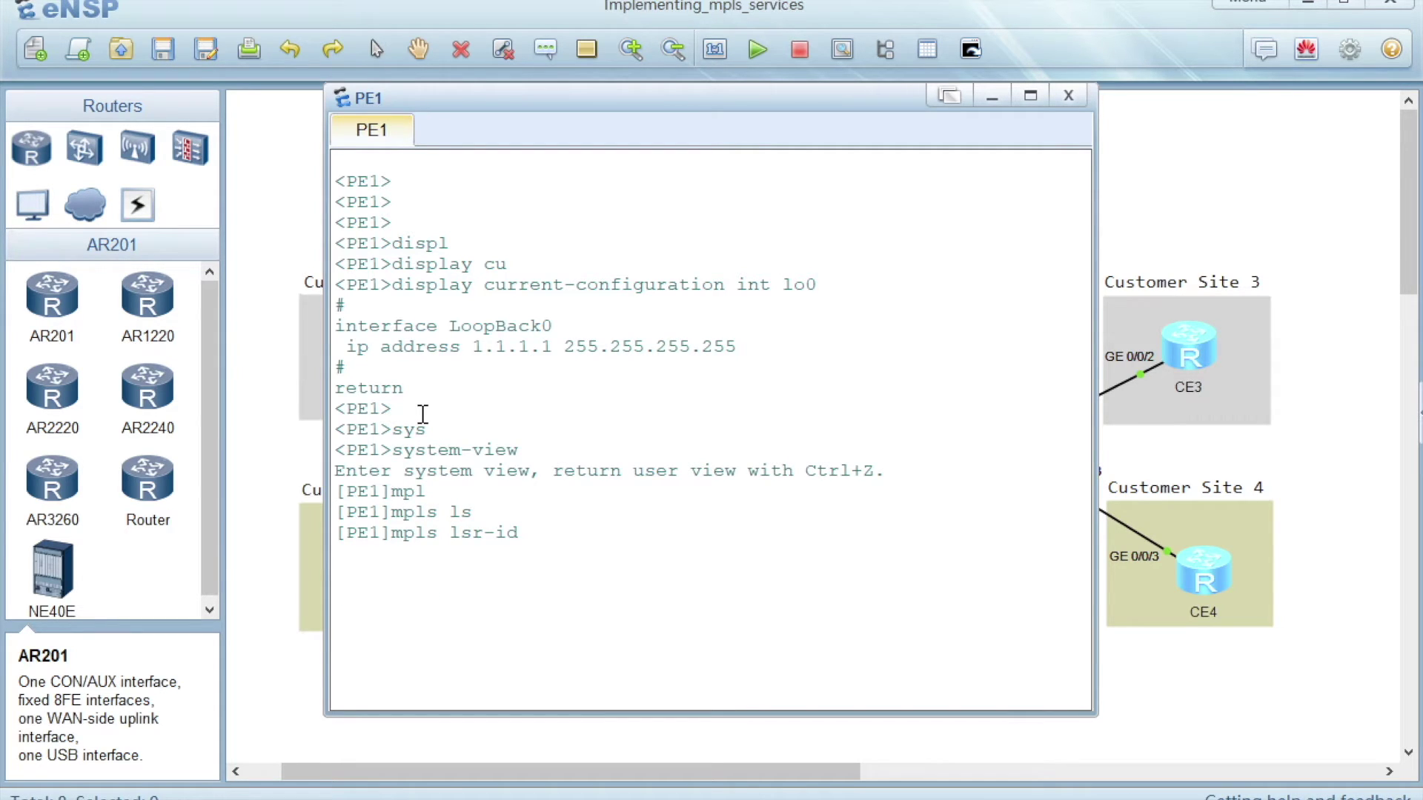
pyautogui.write('?')
pyautogui.write('1.1.1.1')
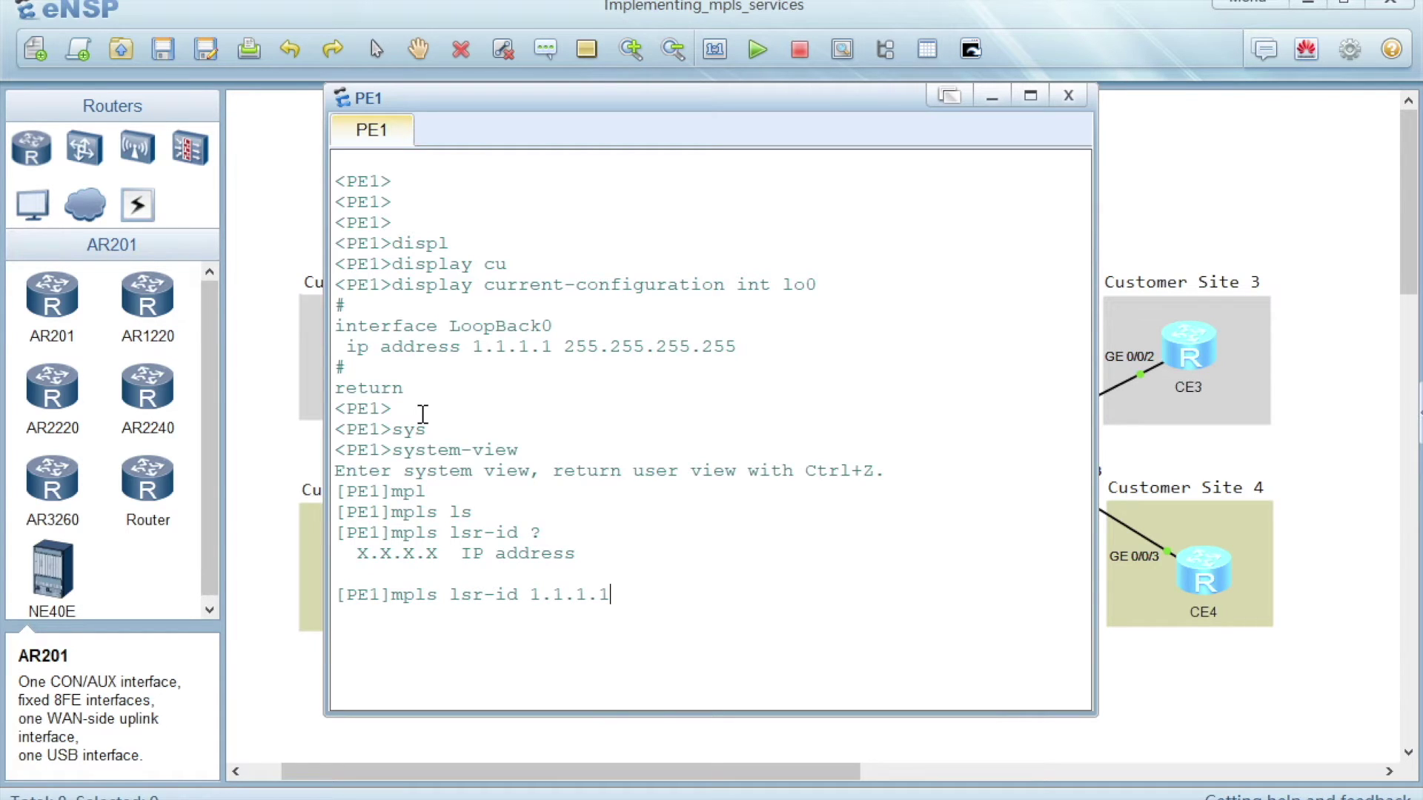
pyautogui.press('Return')
pyautogui.press('Return')
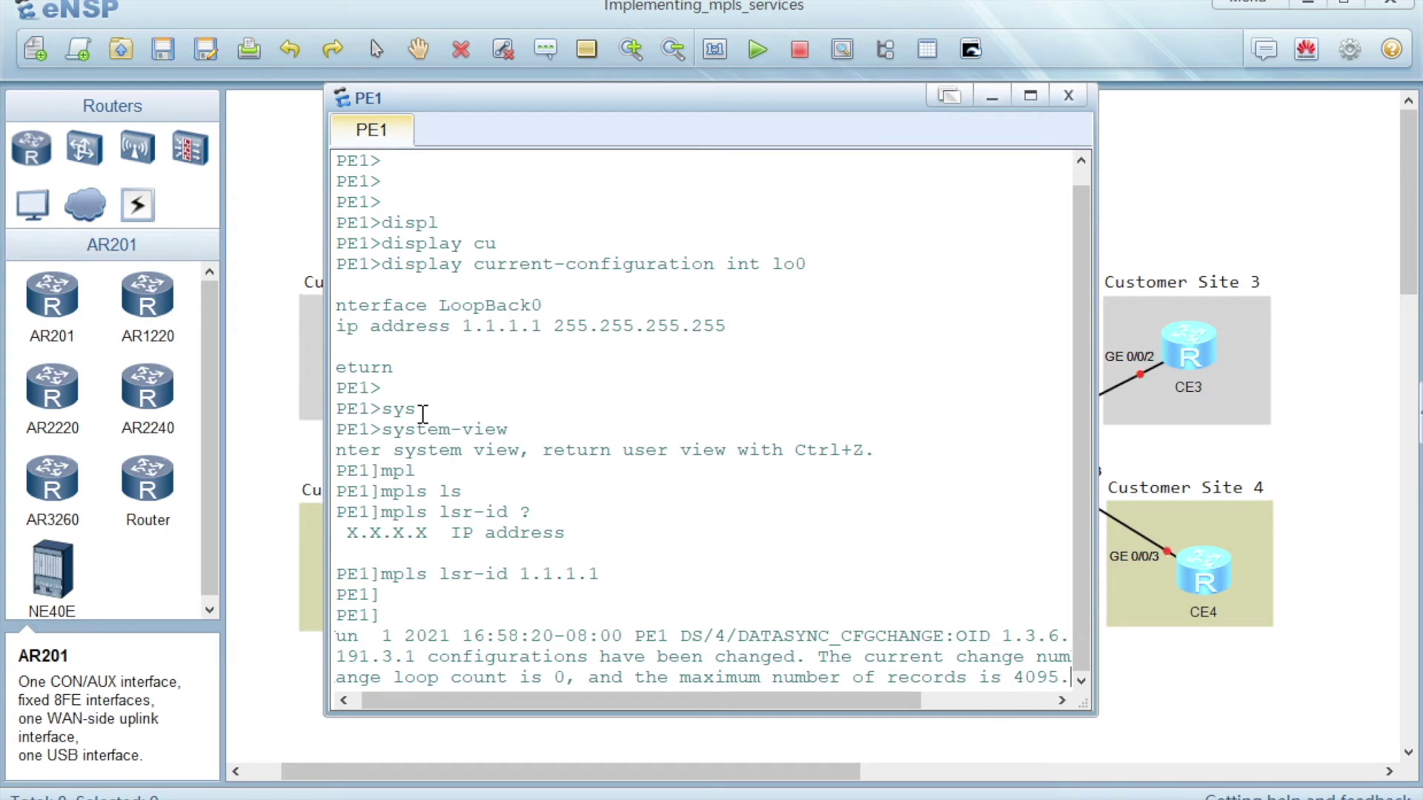
pyautogui.press('Return')
pyautogui.press('Return')
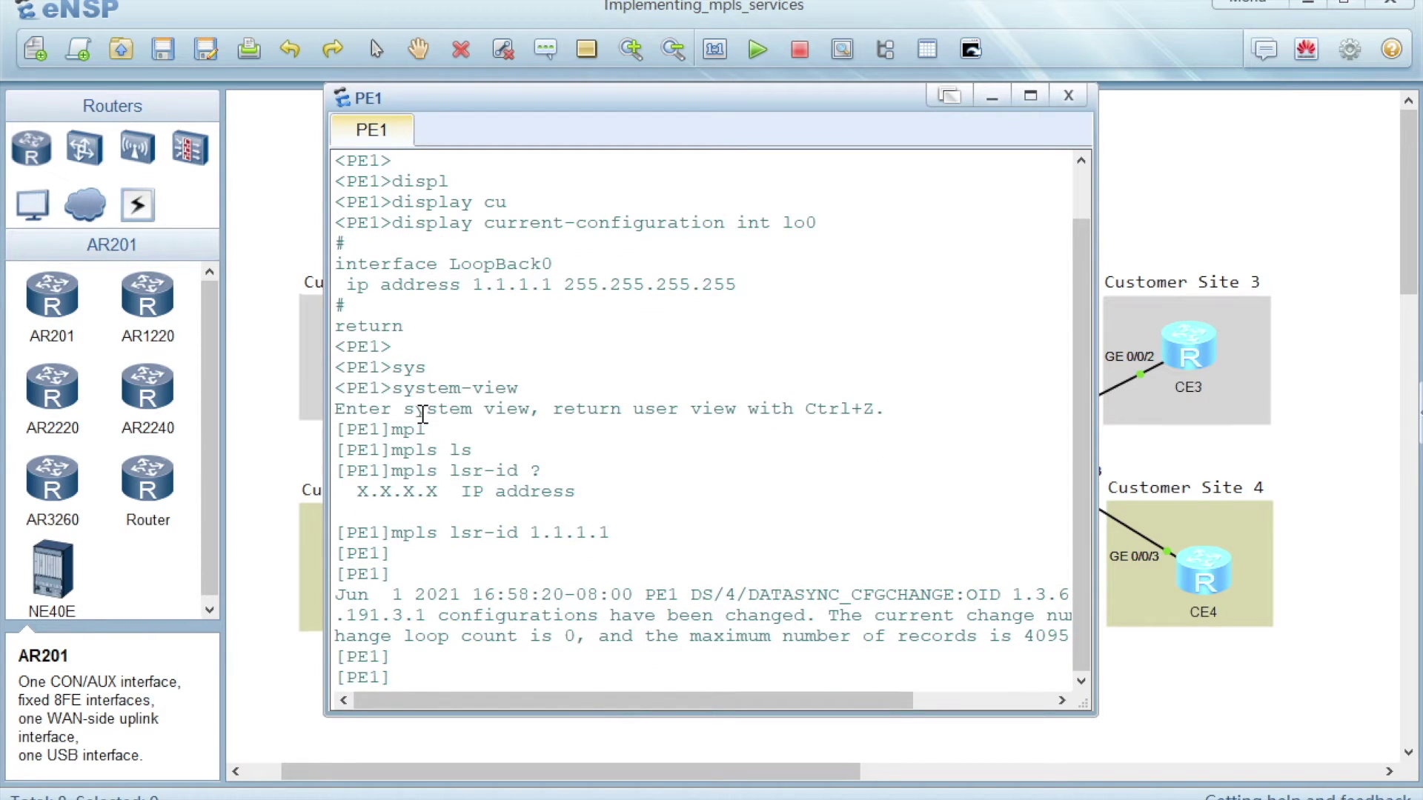
# Step: Enable MPLS globally on PE1 and return to system view
pyautogui.write('mpls')
pyautogui.press('Tab')
pyautogui.press('BackSpace')
pyautogui.press('BackSpace')
pyautogui.press('BackSpace')
pyautogui.press('Return')
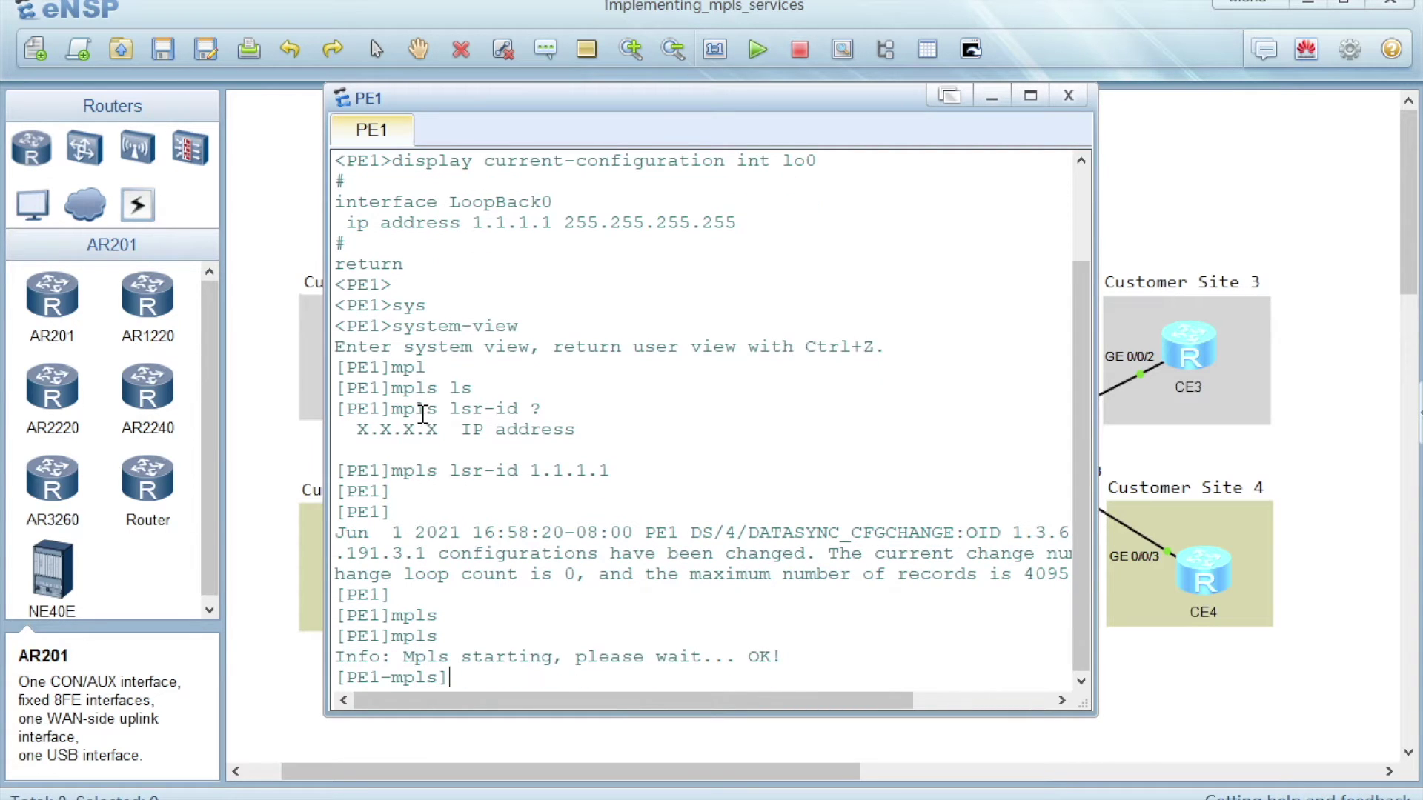
pyautogui.press('Return')
pyautogui.press('Return')
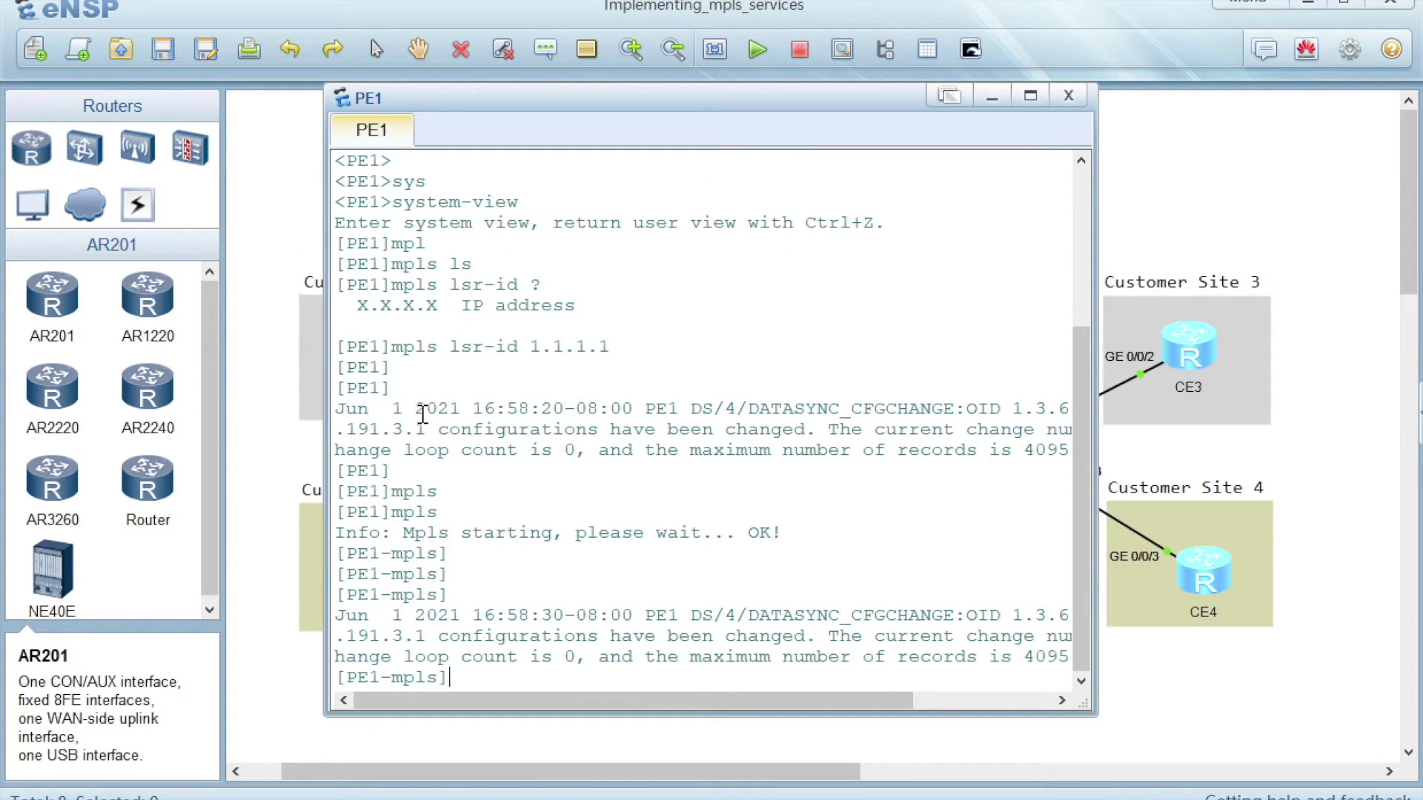
pyautogui.press('Return')
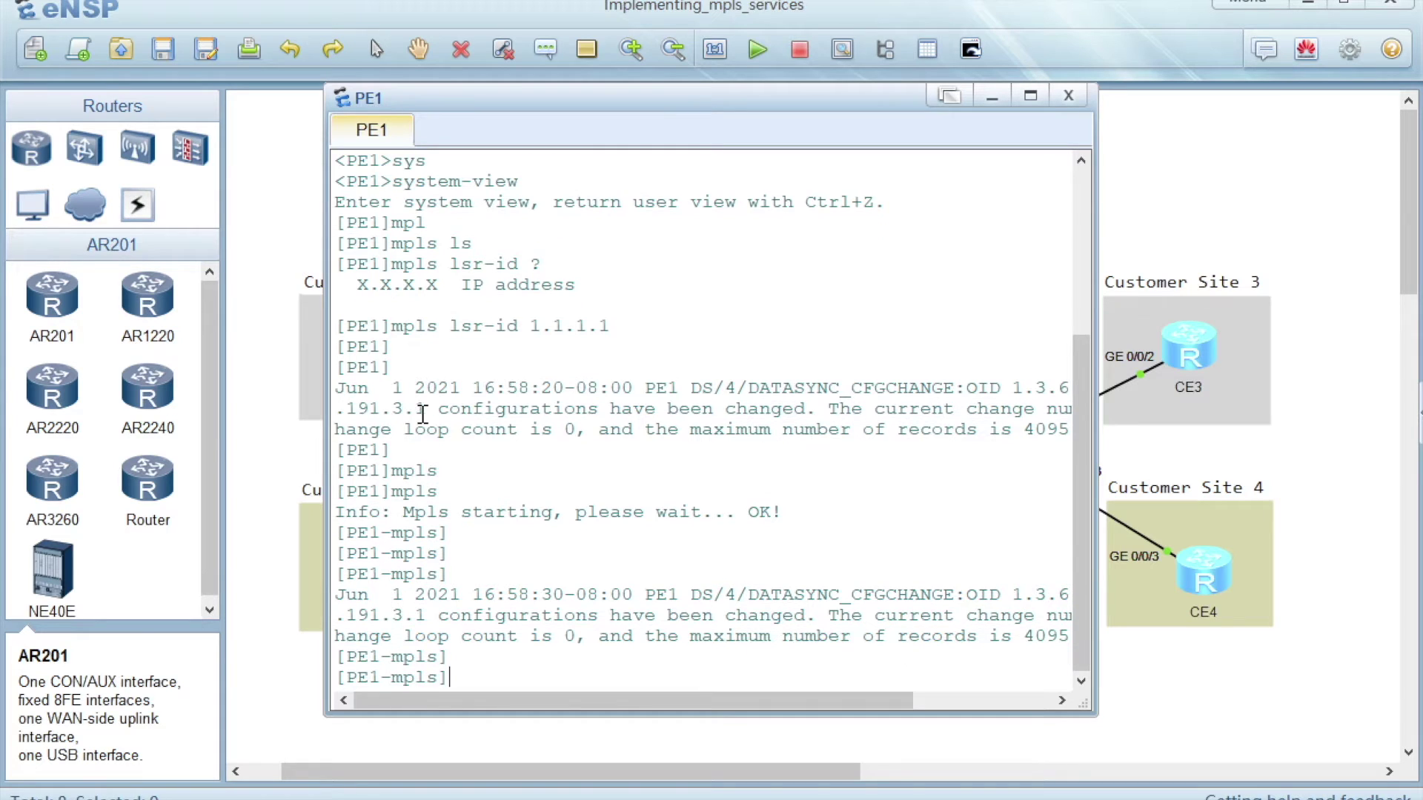
pyautogui.write('quit')
pyautogui.press('Return')
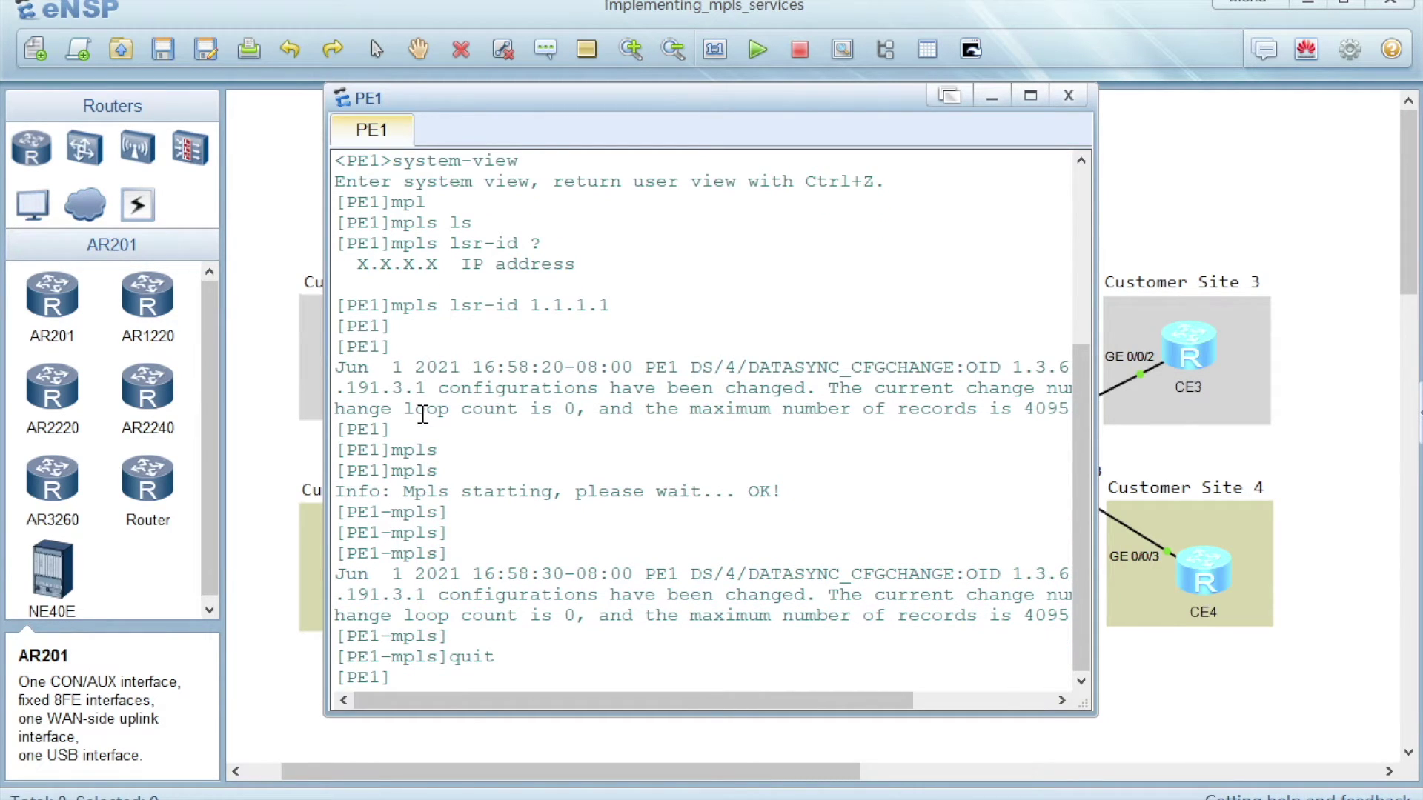
# Step: Enable MPLS LDP globally on PE1 and return to system view
pyautogui.write('mpl')
pyautogui.press('Tab')
pyautogui.write('ld')
pyautogui.press('Tab')
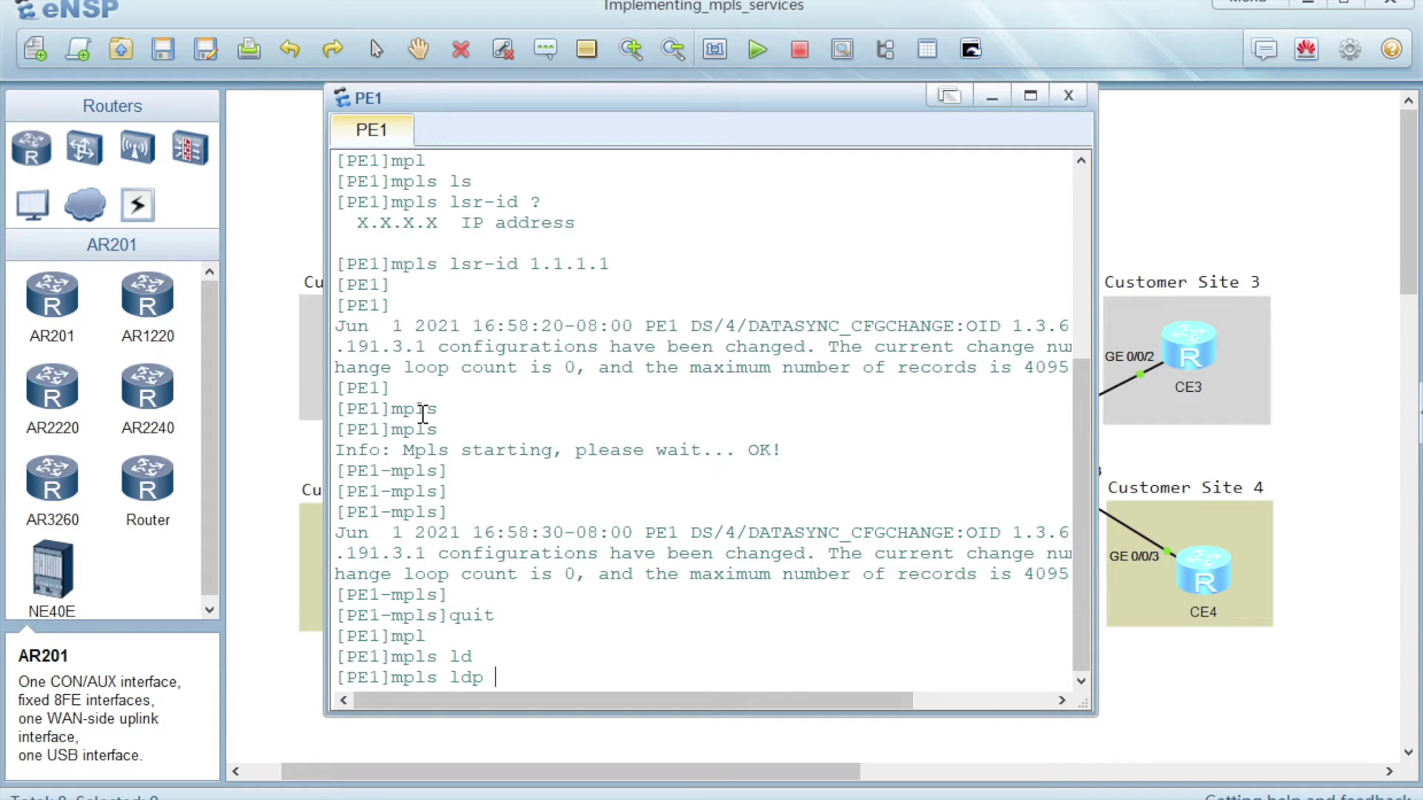
pyautogui.press('Return')
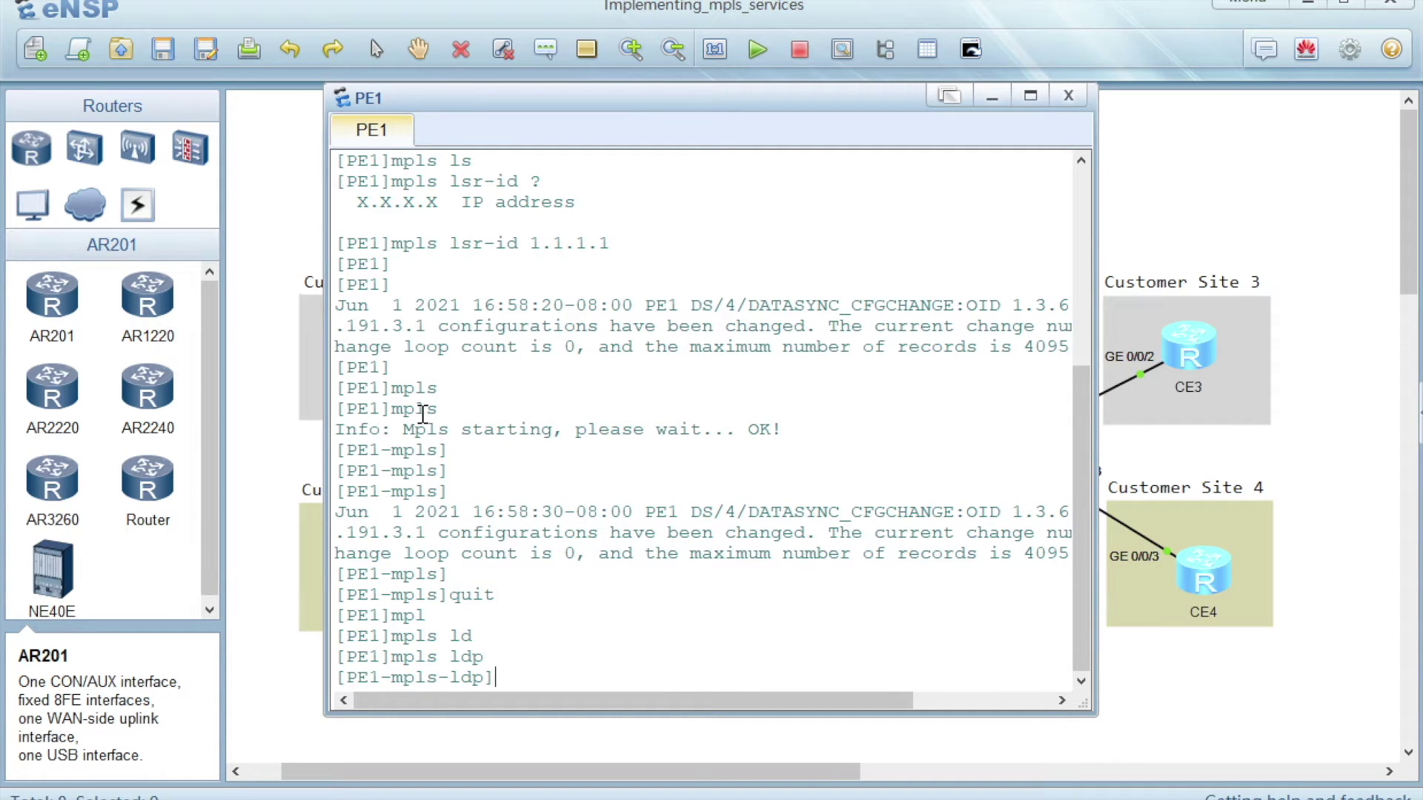
pyautogui.write('quit')
pyautogui.press('Return')
pyautogui.press('Return')
pyautogui.press('Return')
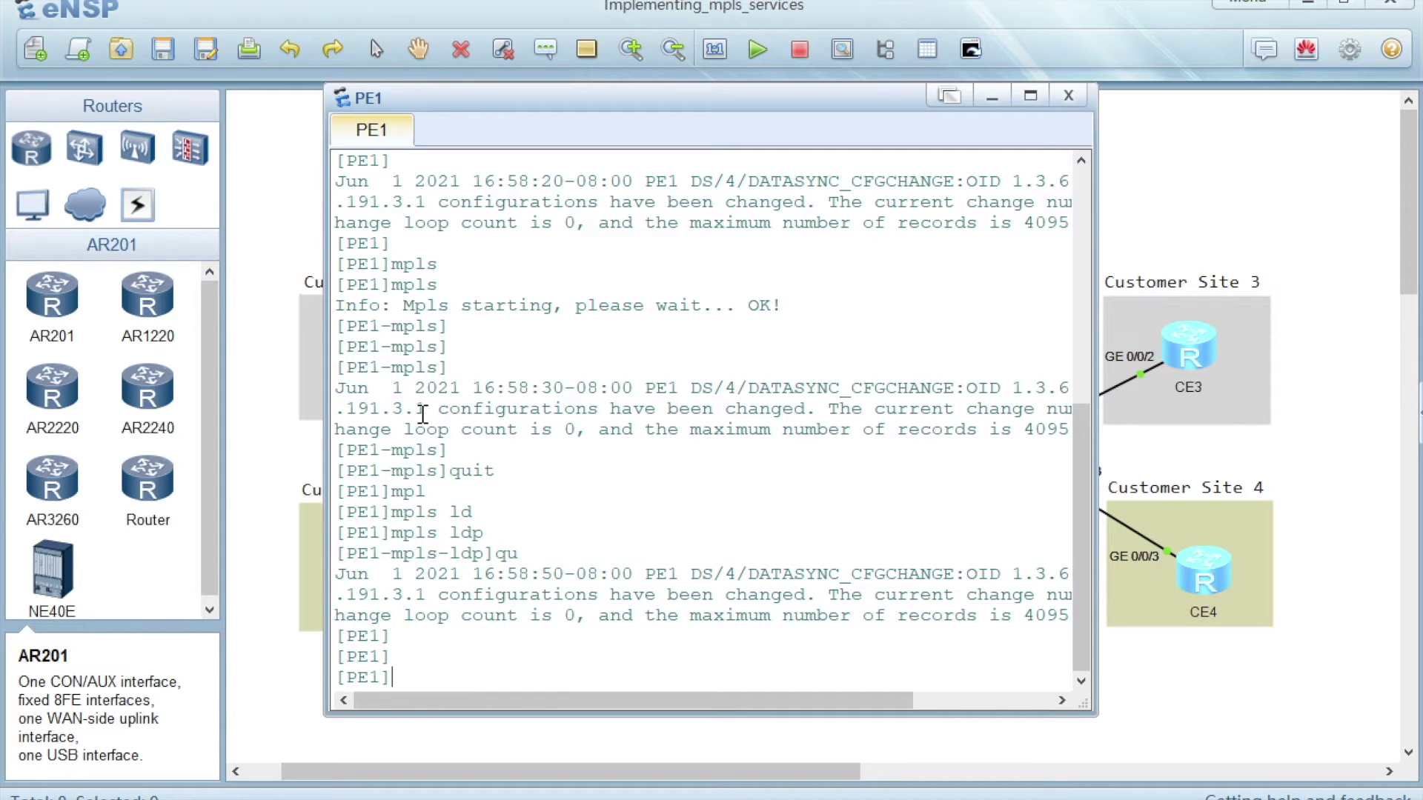
pyautogui.press('Return')
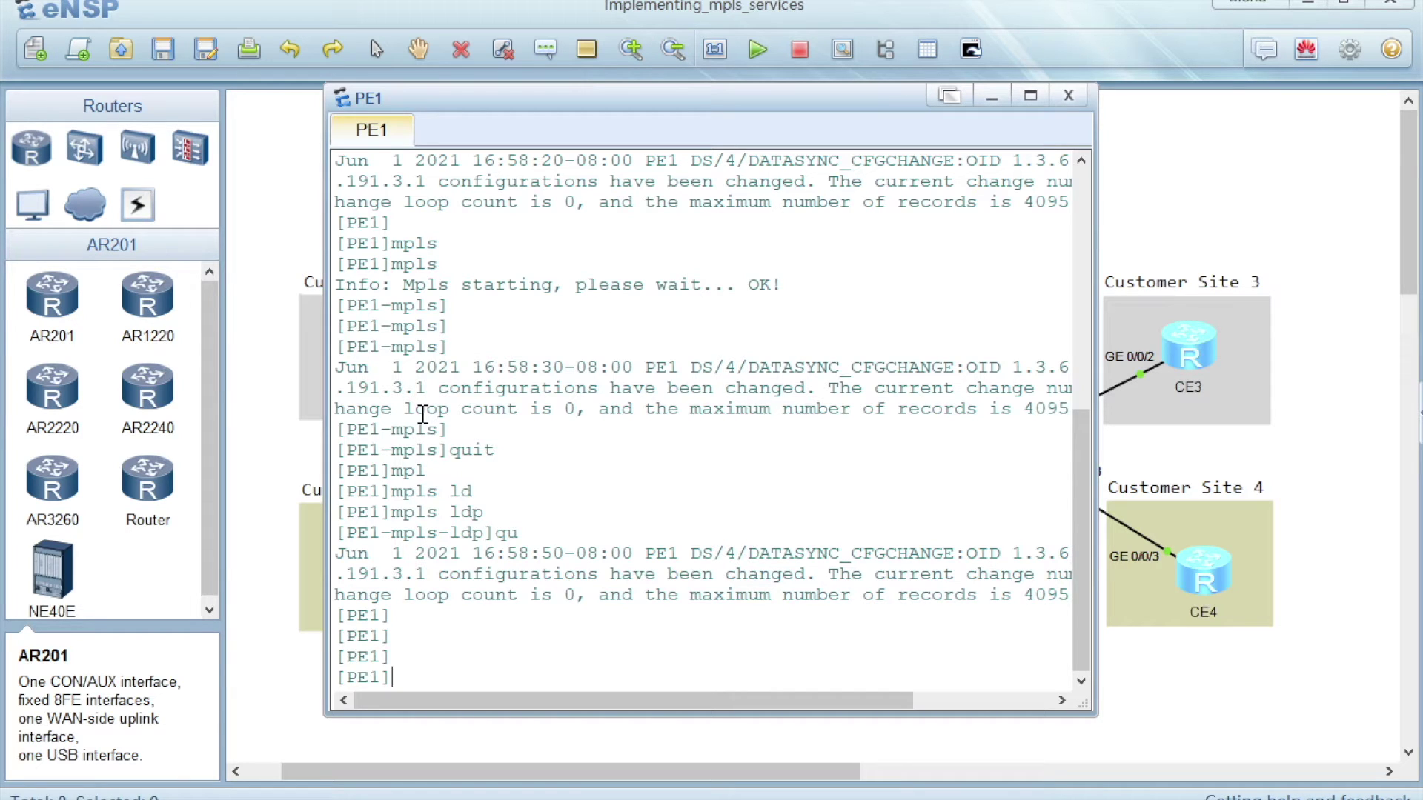
pyautogui.press('Return')
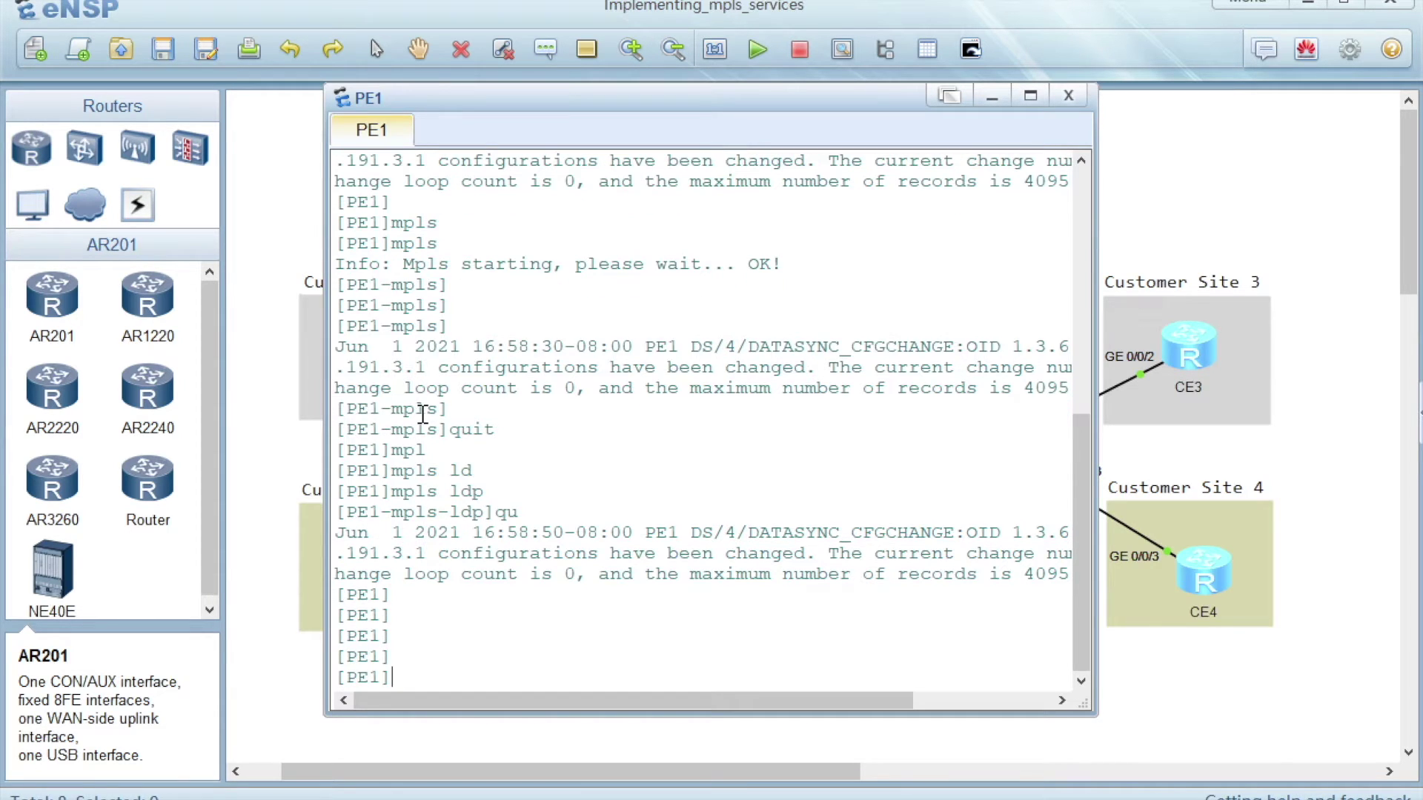
# Step: Start OSPF process 1 on PE1 and enter area 0
pyautogui.write('ospl')
pyautogui.press('BackSpace')
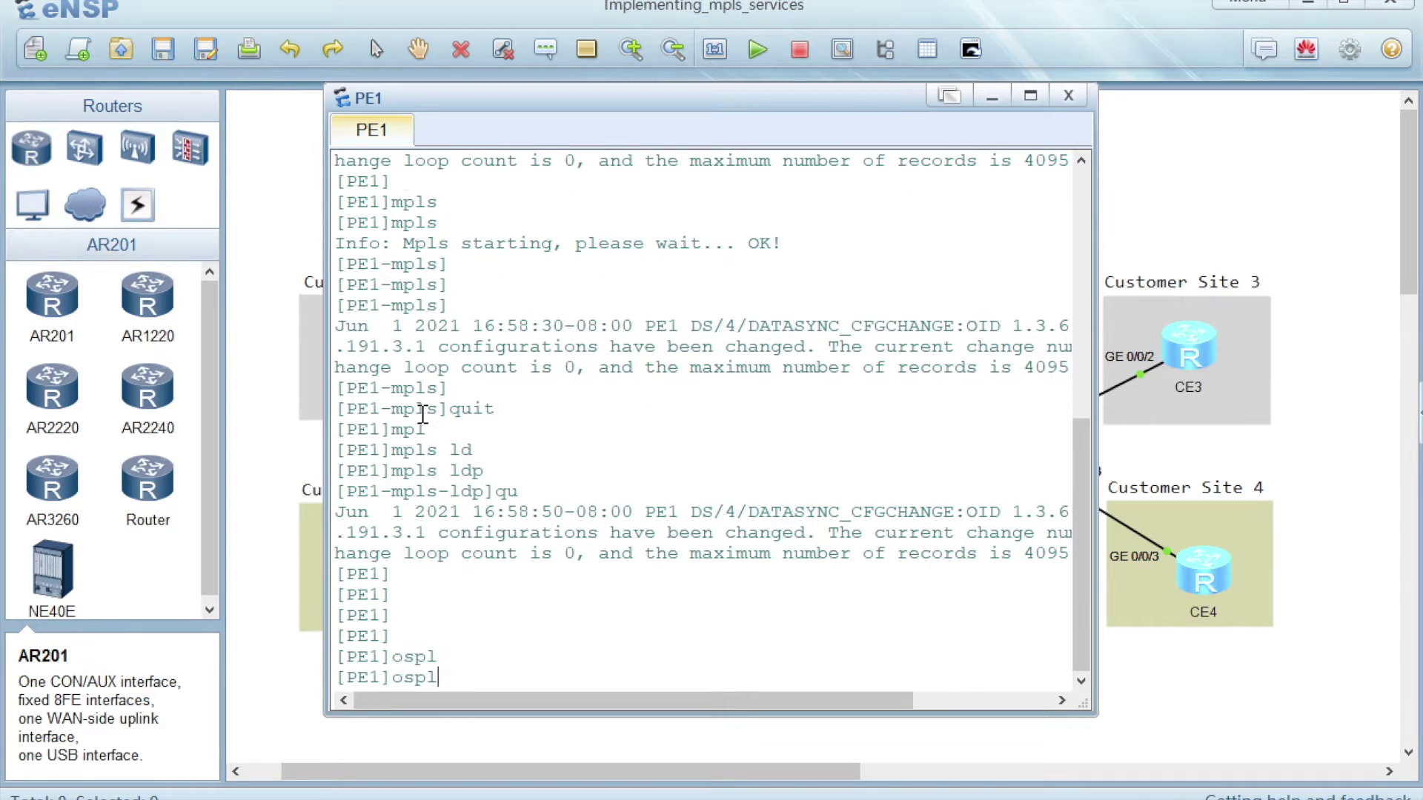
pyautogui.write('f 1')
pyautogui.press('Return')
pyautogui.write('area 0')
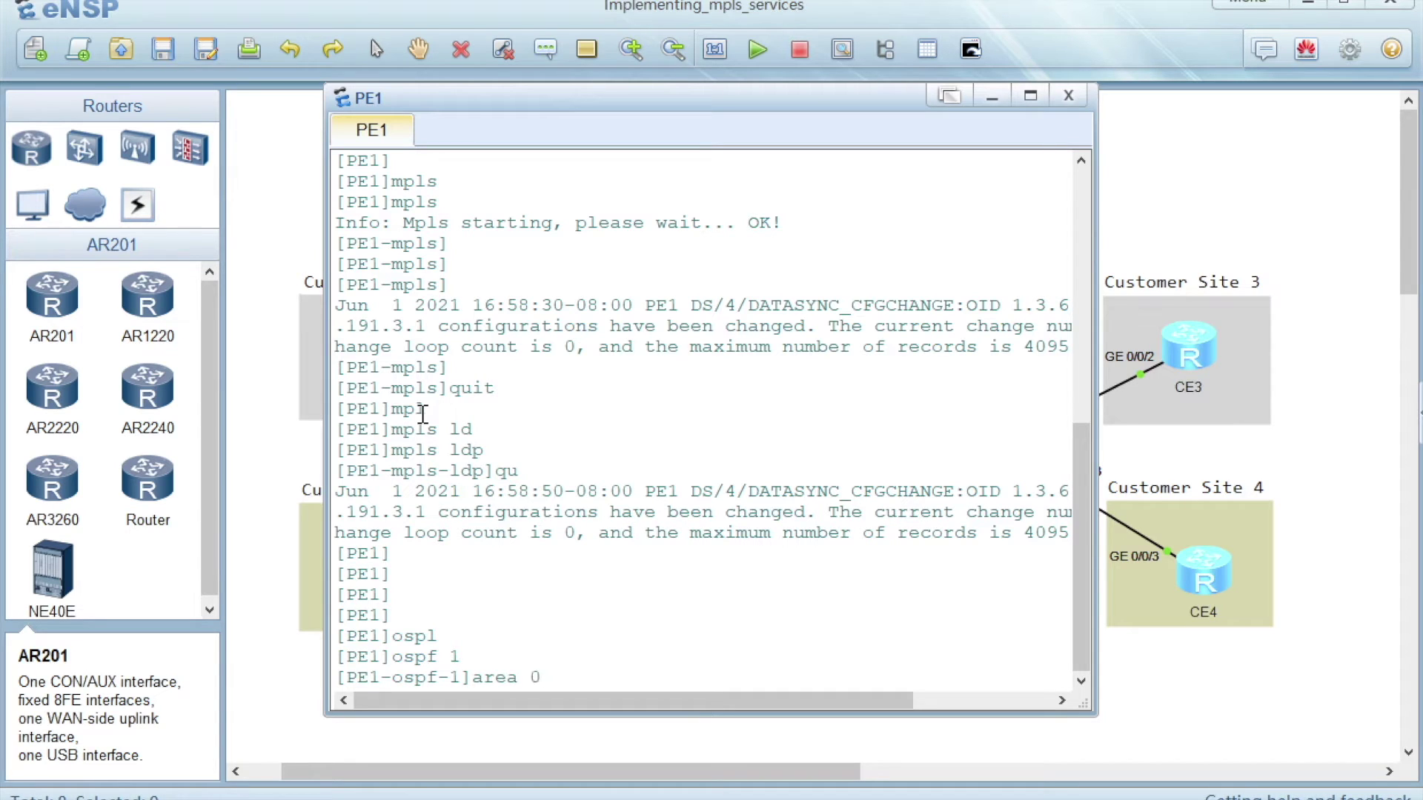
pyautogui.press('Return')
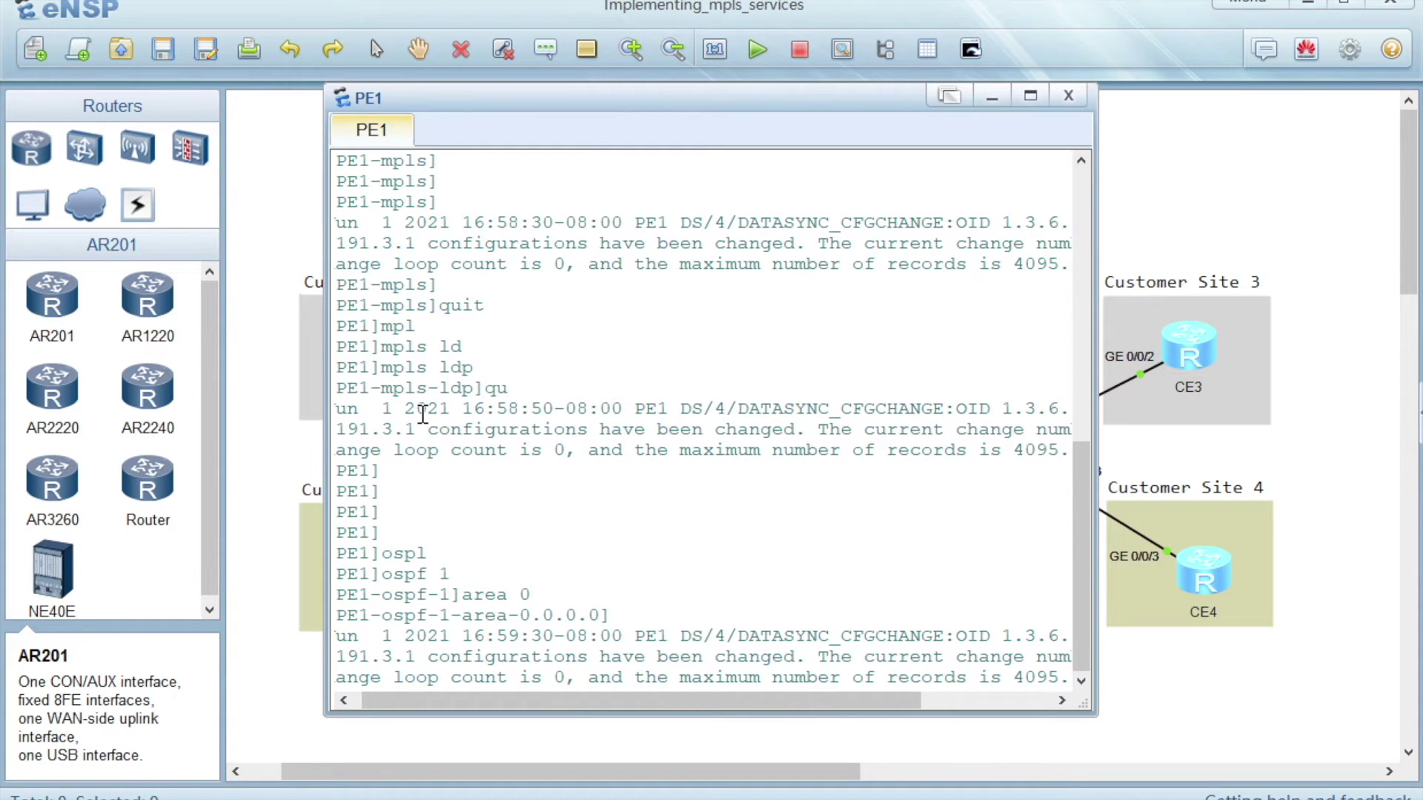
pyautogui.press('Return')
pyautogui.press('Return')
pyautogui.press('Return')
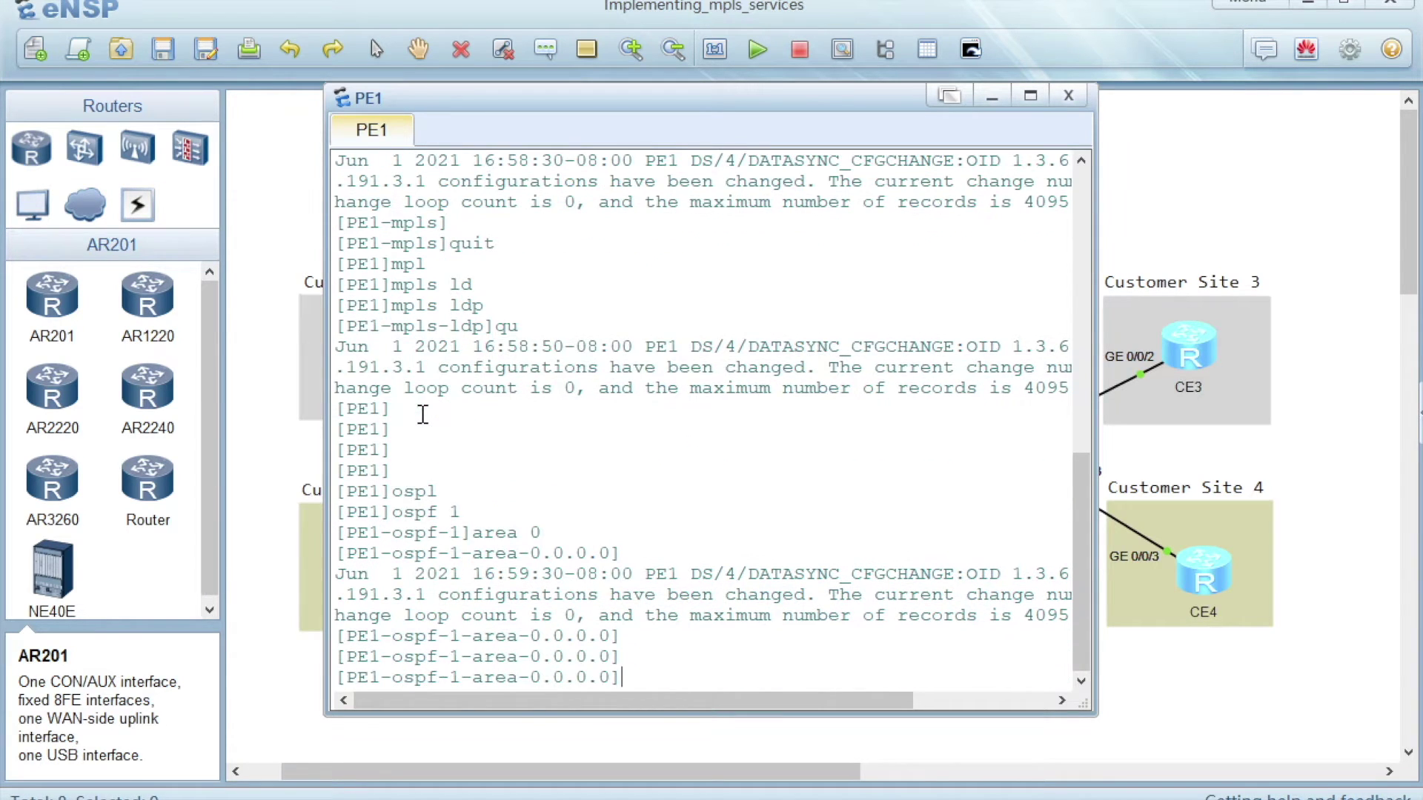
# Step: Return to user view on PE1 and turn off terminal trapping
pyautogui.hotkey('ctrl', 'z')
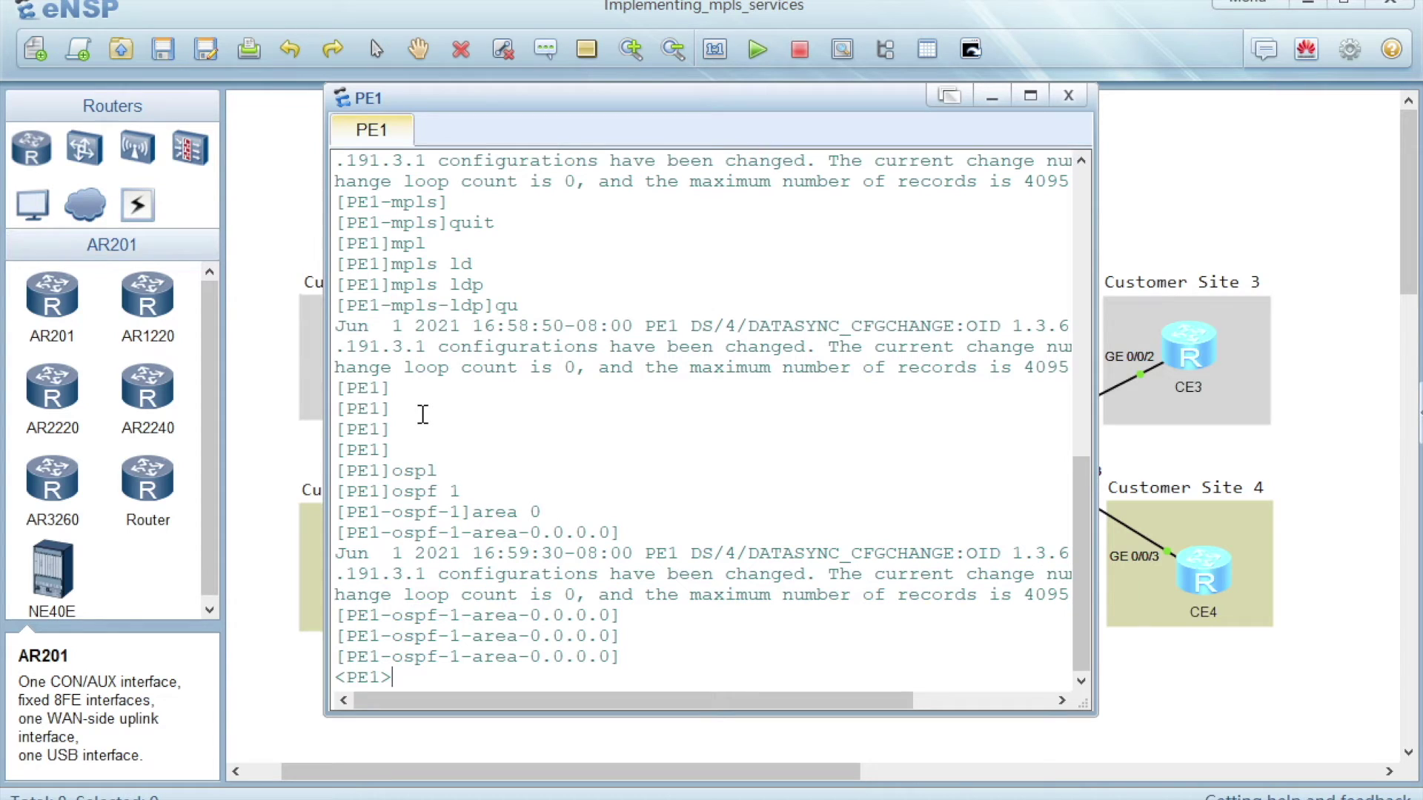
pyautogui.press('Return')
pyautogui.press('Return')
pyautogui.press('Return')
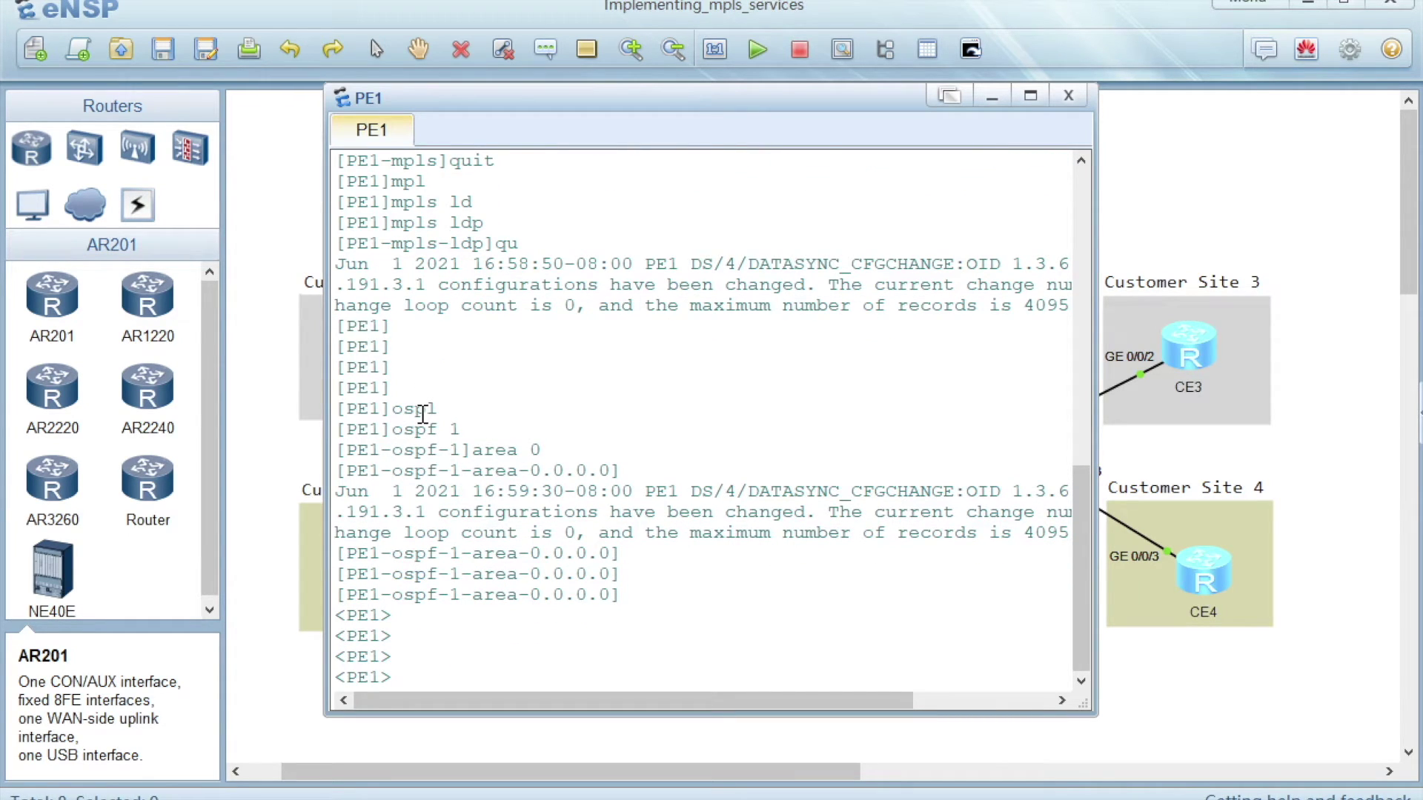
pyautogui.write('udo')
pyautogui.press('Tab')
pyautogui.press('BackSpace')
pyautogui.press('BackSpace')
pyautogui.write('ndo t')
pyautogui.press('Tab')
pyautogui.write('ter')
pyautogui.press('Tab')
pyautogui.write('tra')
pyautogui.press('Tab')
pyautogui.press('Return')
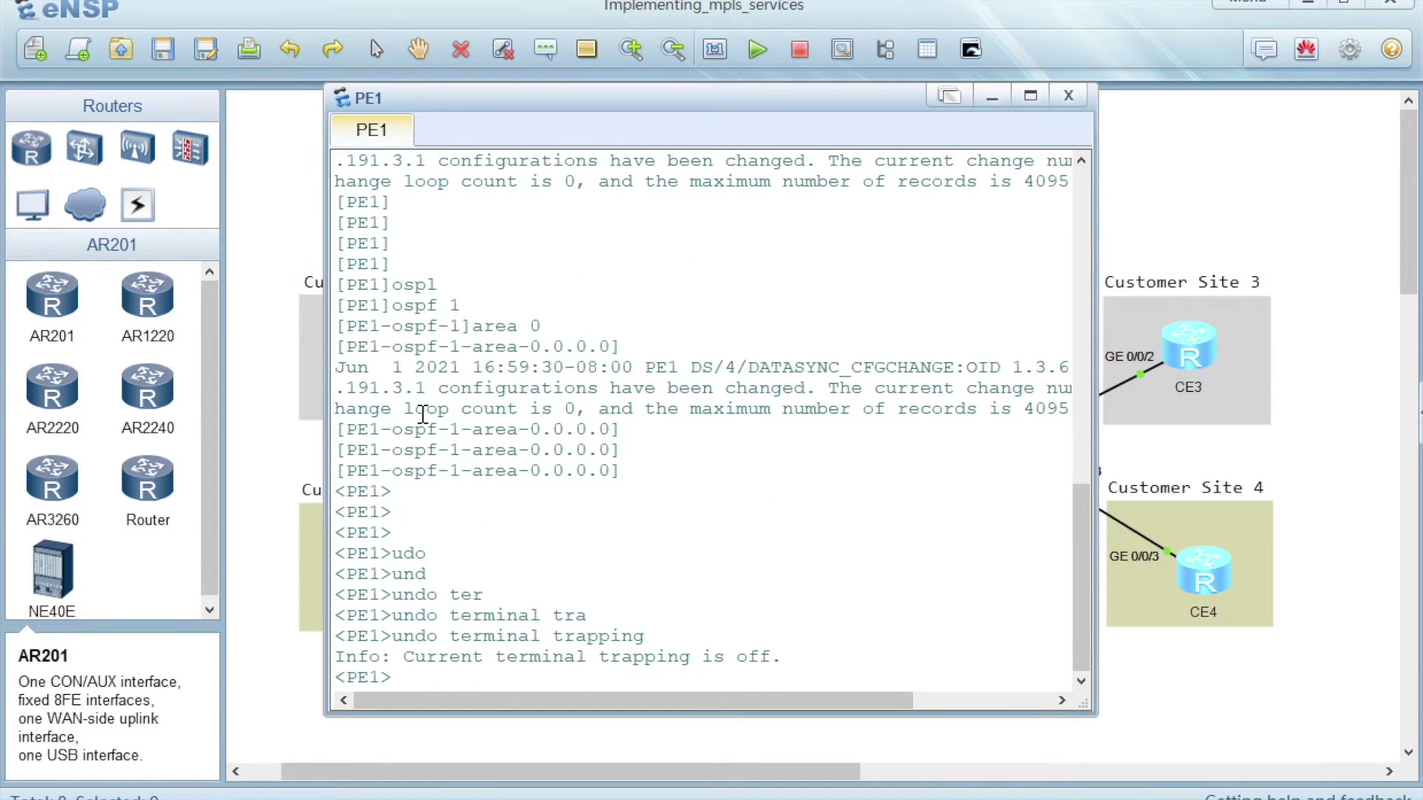
pyautogui.press('Return')
pyautogui.press('Return')
# Step: Enter system view again and open area 0 of OSPF process 1 on PE1
pyautogui.write('syst')
pyautogui.press('Tab')
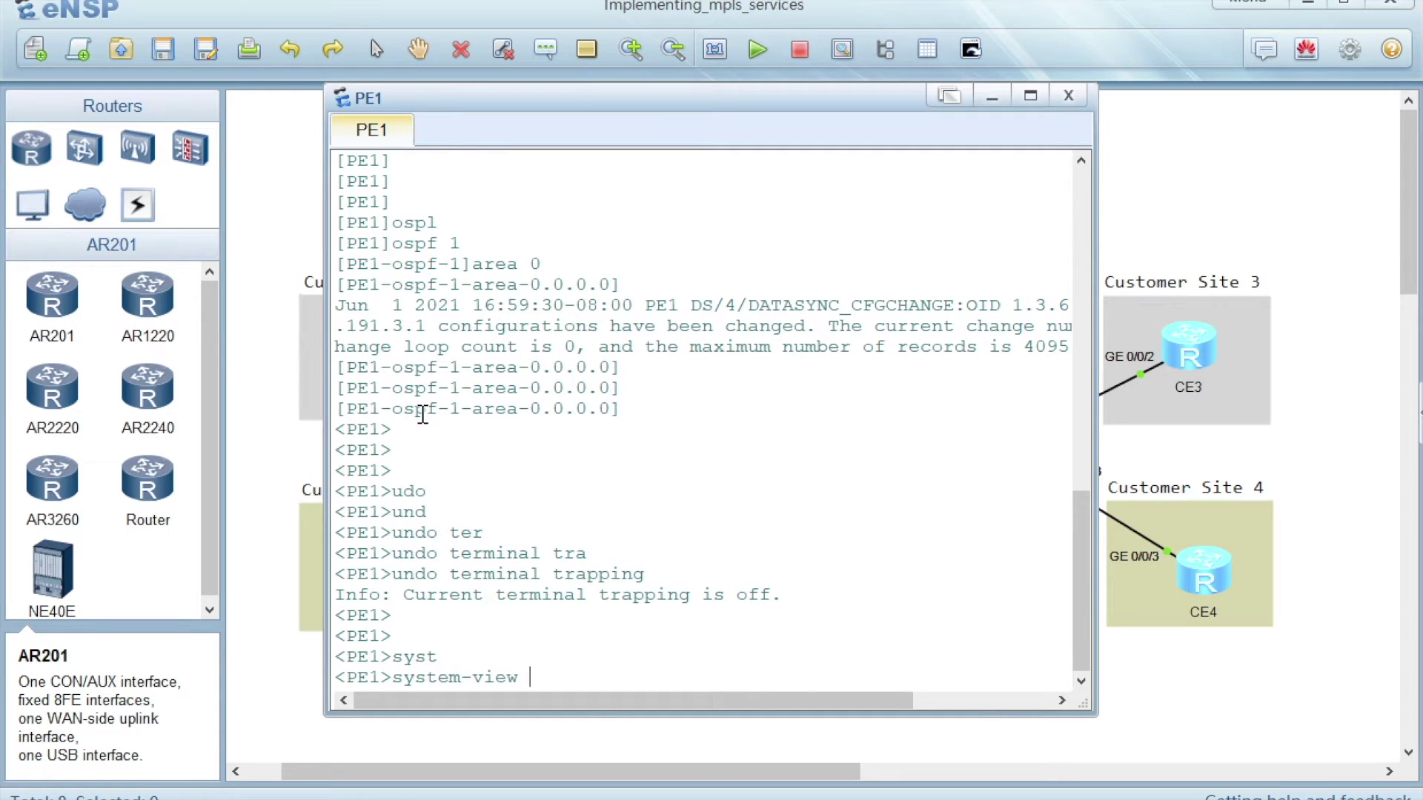
pyautogui.press('Return')
pyautogui.press('Return')
pyautogui.press('Return')
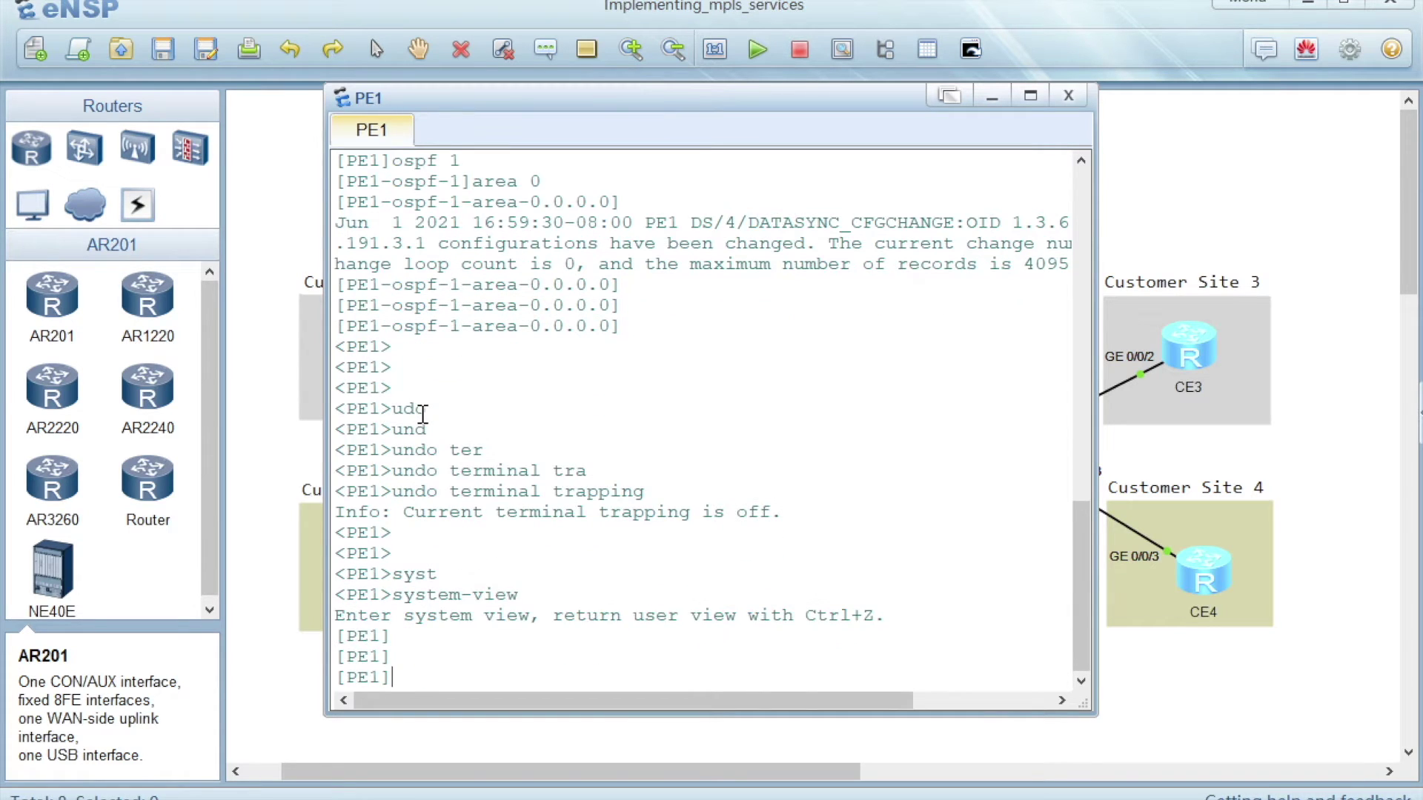
pyautogui.write('ospf 1')
pyautogui.press('Return')
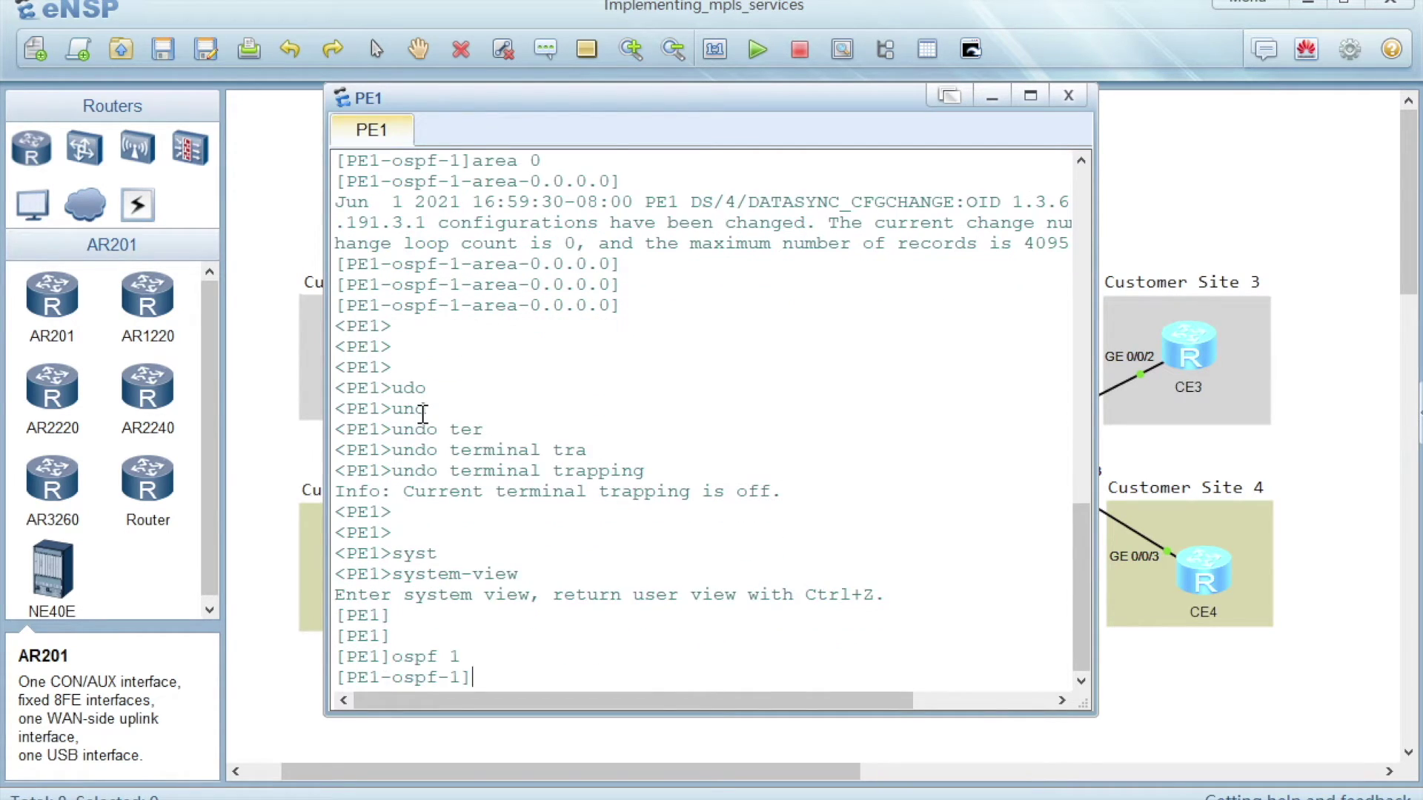
pyautogui.write('area 0')
pyautogui.press('Return')
pyautogui.press('Return')
pyautogui.press('Return')
pyautogui.press('Return')
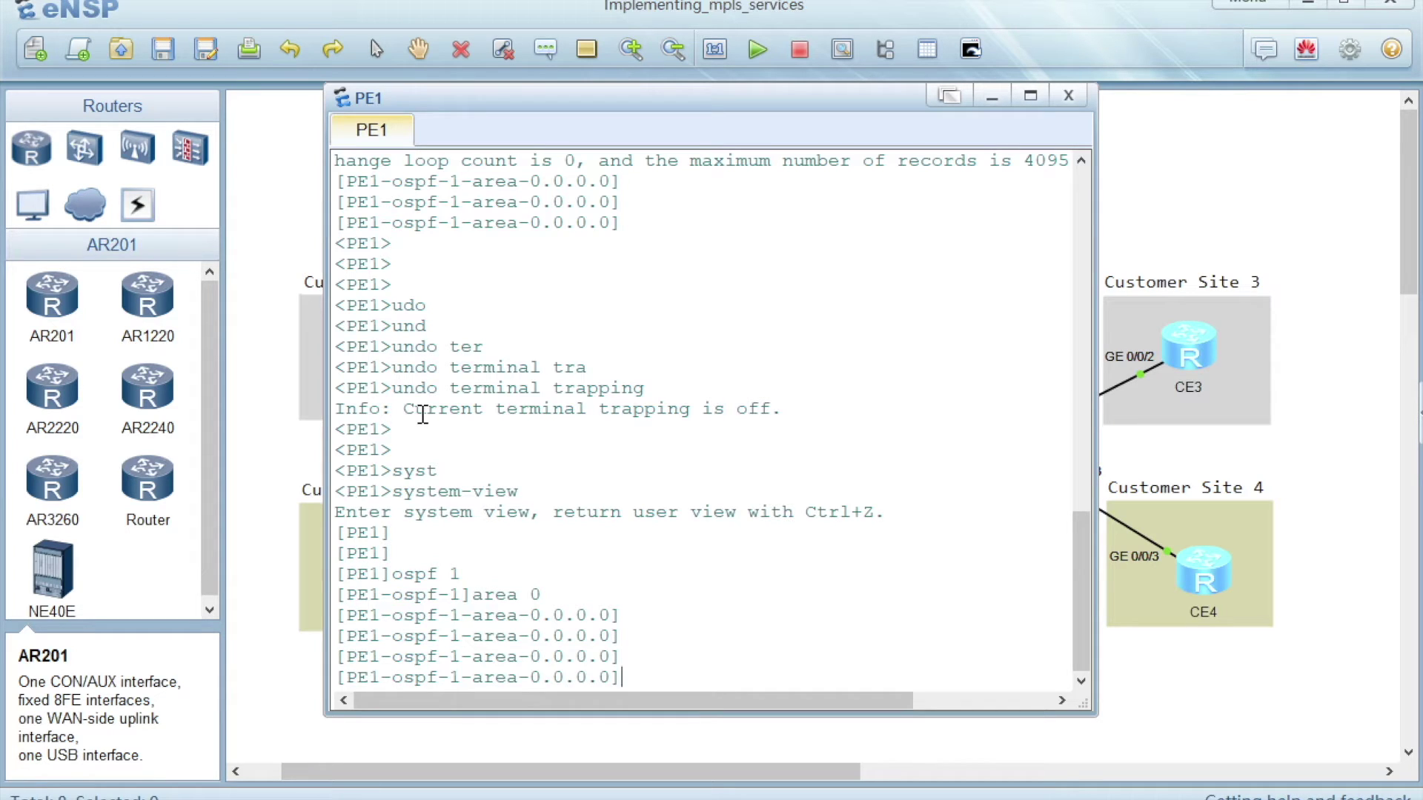
# Step: Display the brief IP interface list and examine GigabitEthernet0/0/0, GigabitEthernet0/0/1 and LoopBack0 against the network topology
pyautogui.write('displ')
pyautogui.press('Tab')
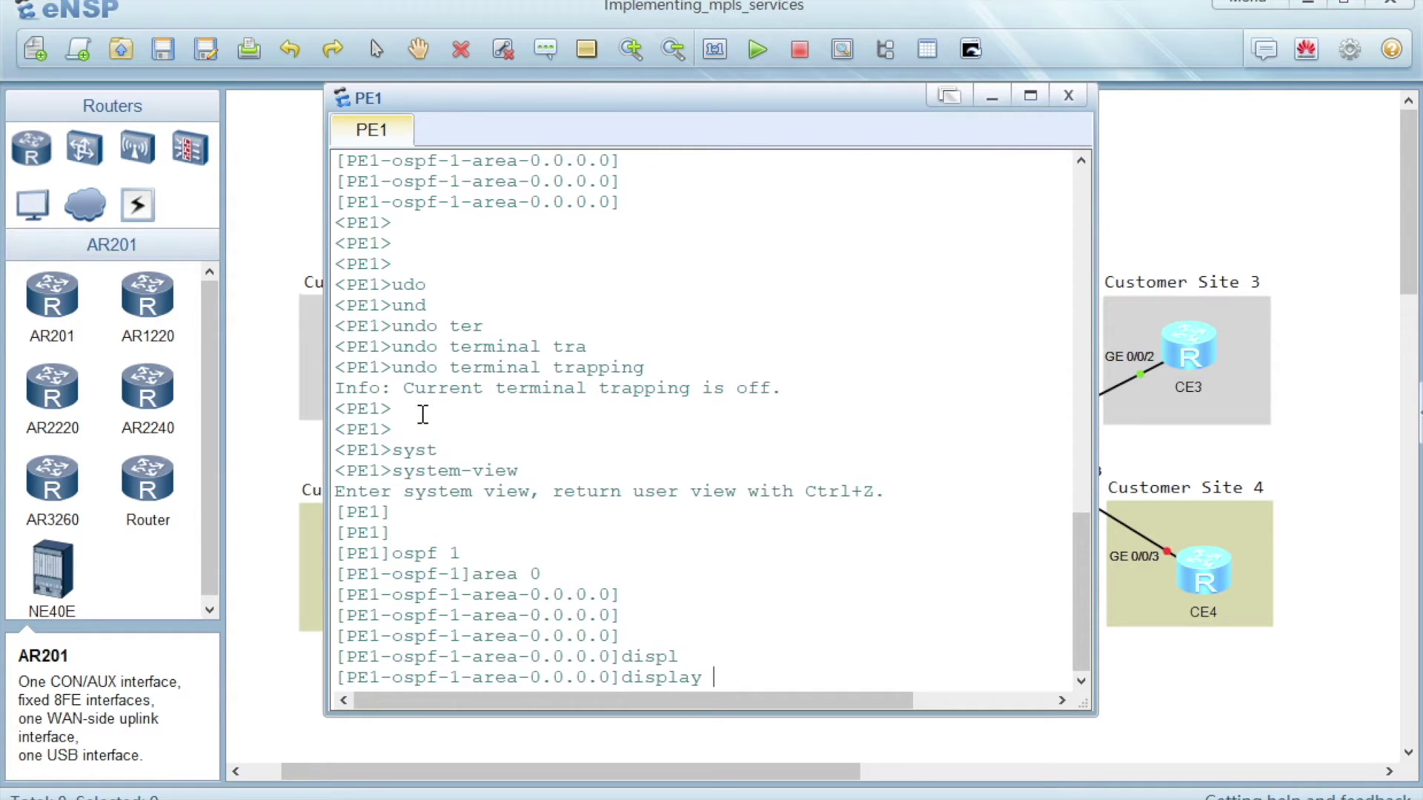
pyautogui.write('ip int brief')
pyautogui.press('Return')
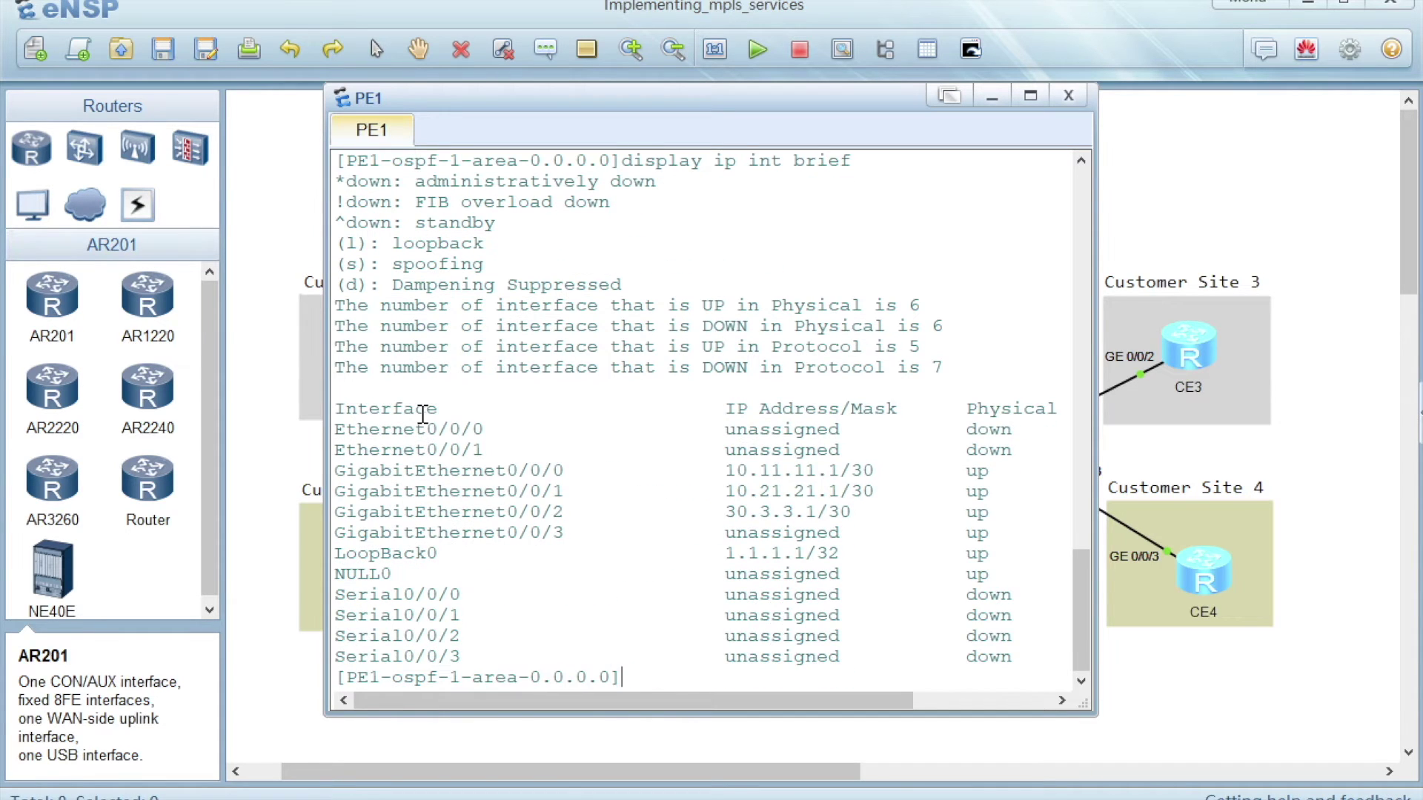
pyautogui.moveTo(724, 472); pyautogui.dragTo(842, 479)
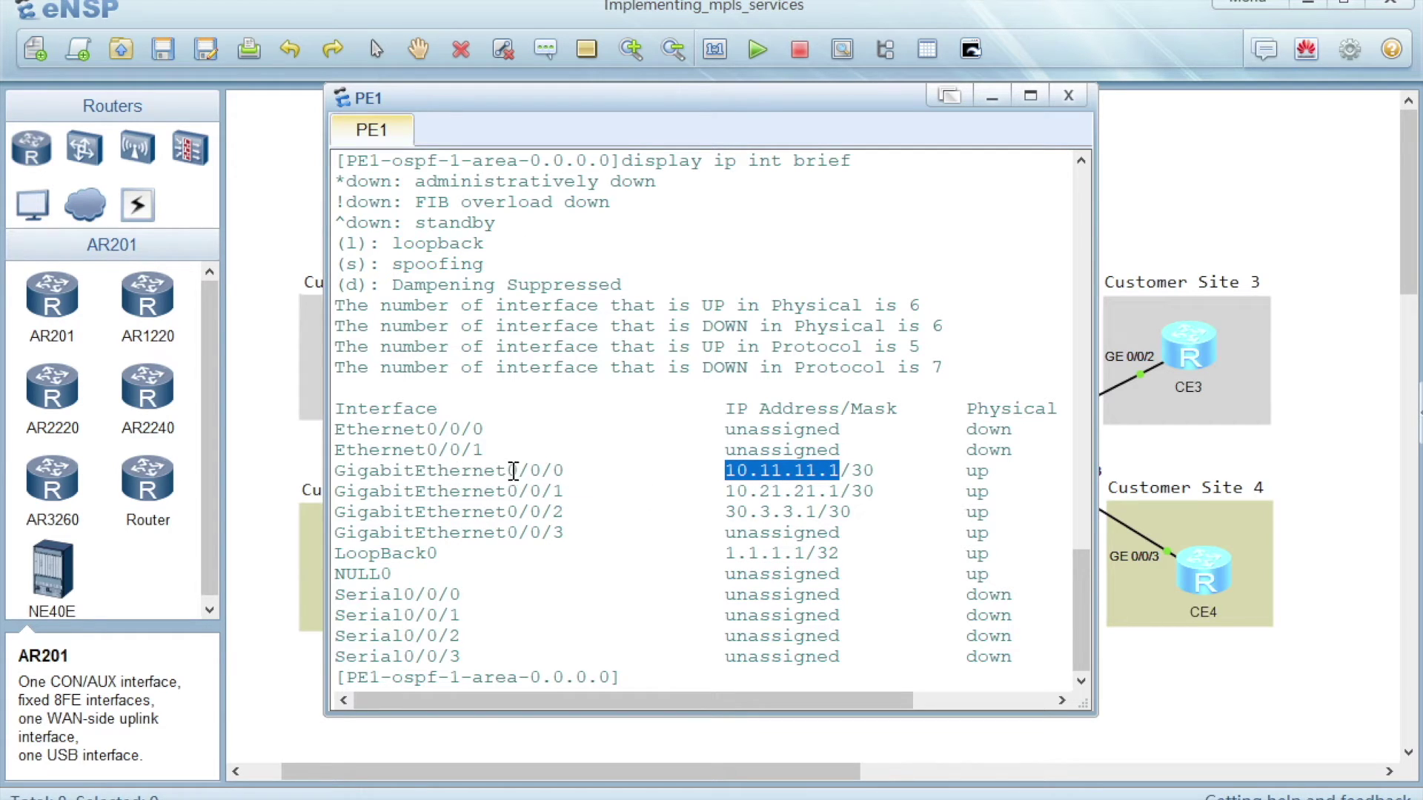
pyautogui.click(560, 494)
pyautogui.moveTo(562, 494); pyautogui.dragTo(553, 495)
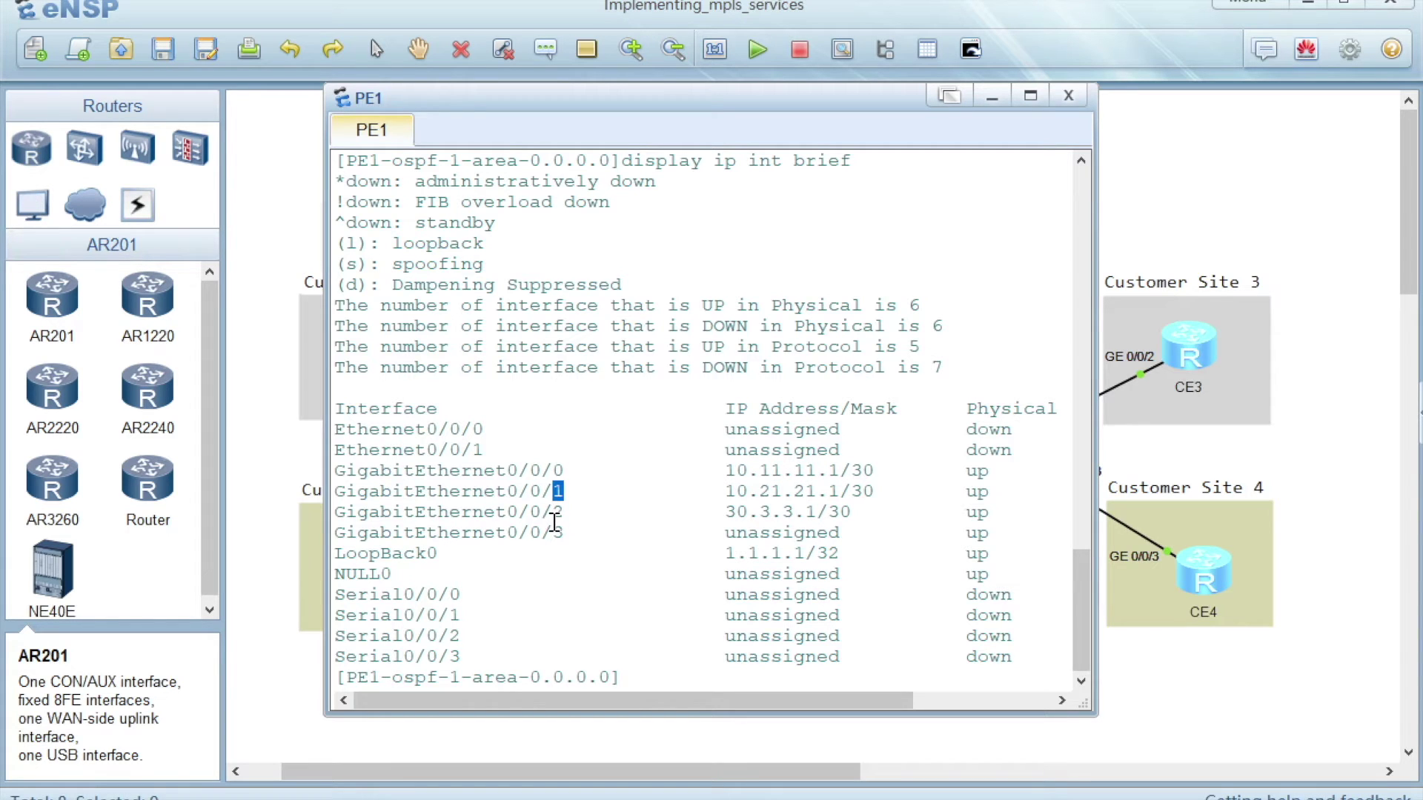
pyautogui.moveTo(506, 554); pyautogui.dragTo(335, 554)
pyautogui.moveTo(452, 554); pyautogui.dragTo(338, 553)
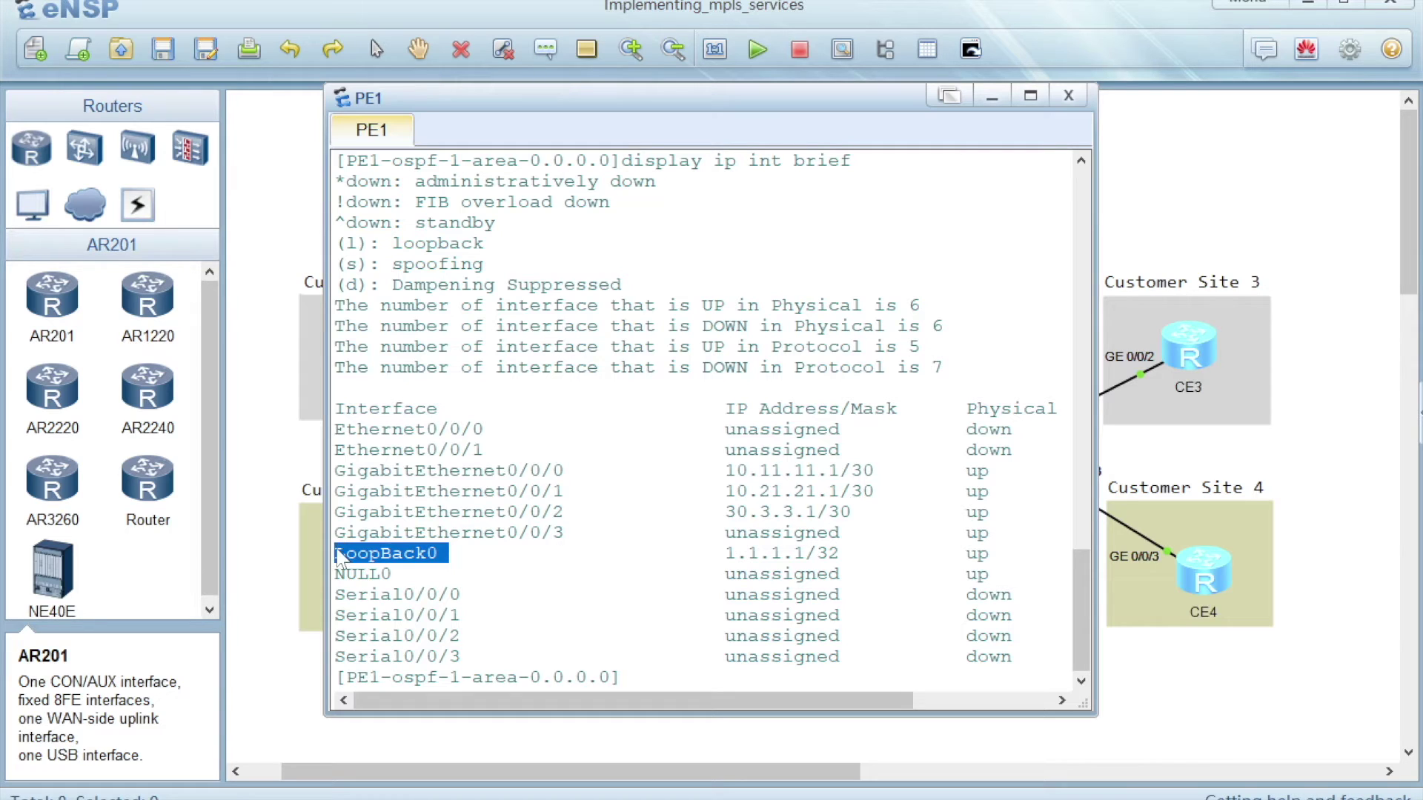
pyautogui.click(366, 571)
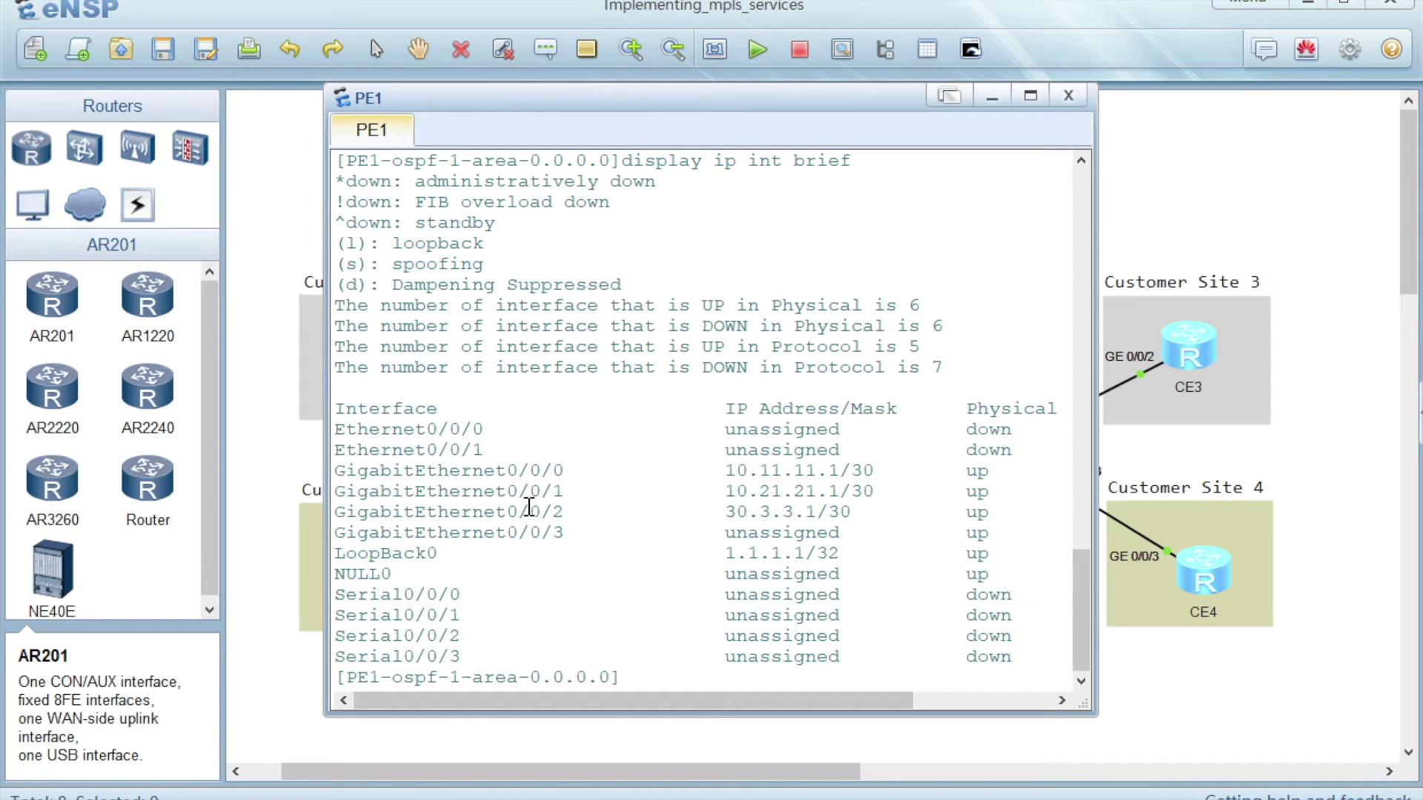
pyautogui.moveTo(749, 307); pyautogui.dragTo(945, 544)
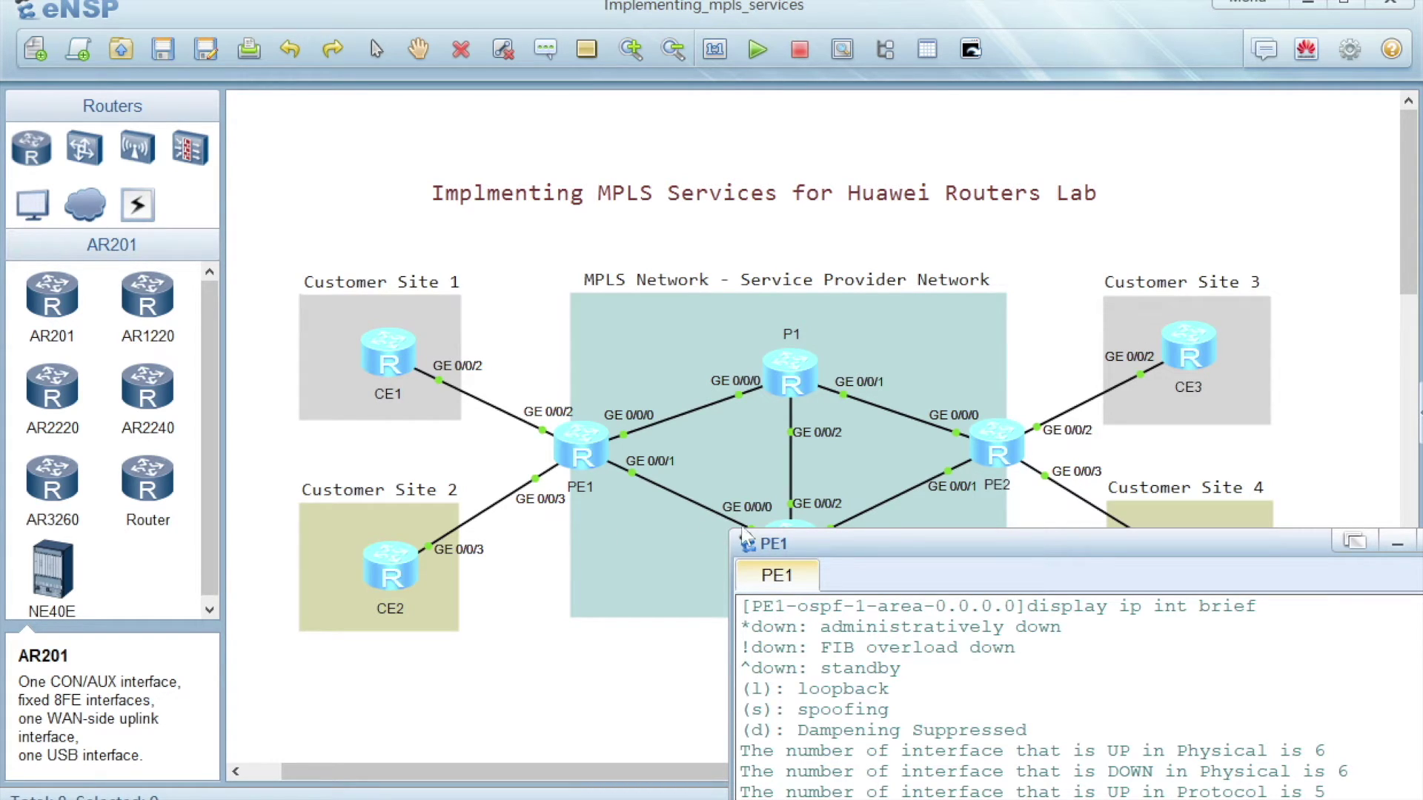
pyautogui.moveTo(886, 541); pyautogui.dragTo(679, 181)
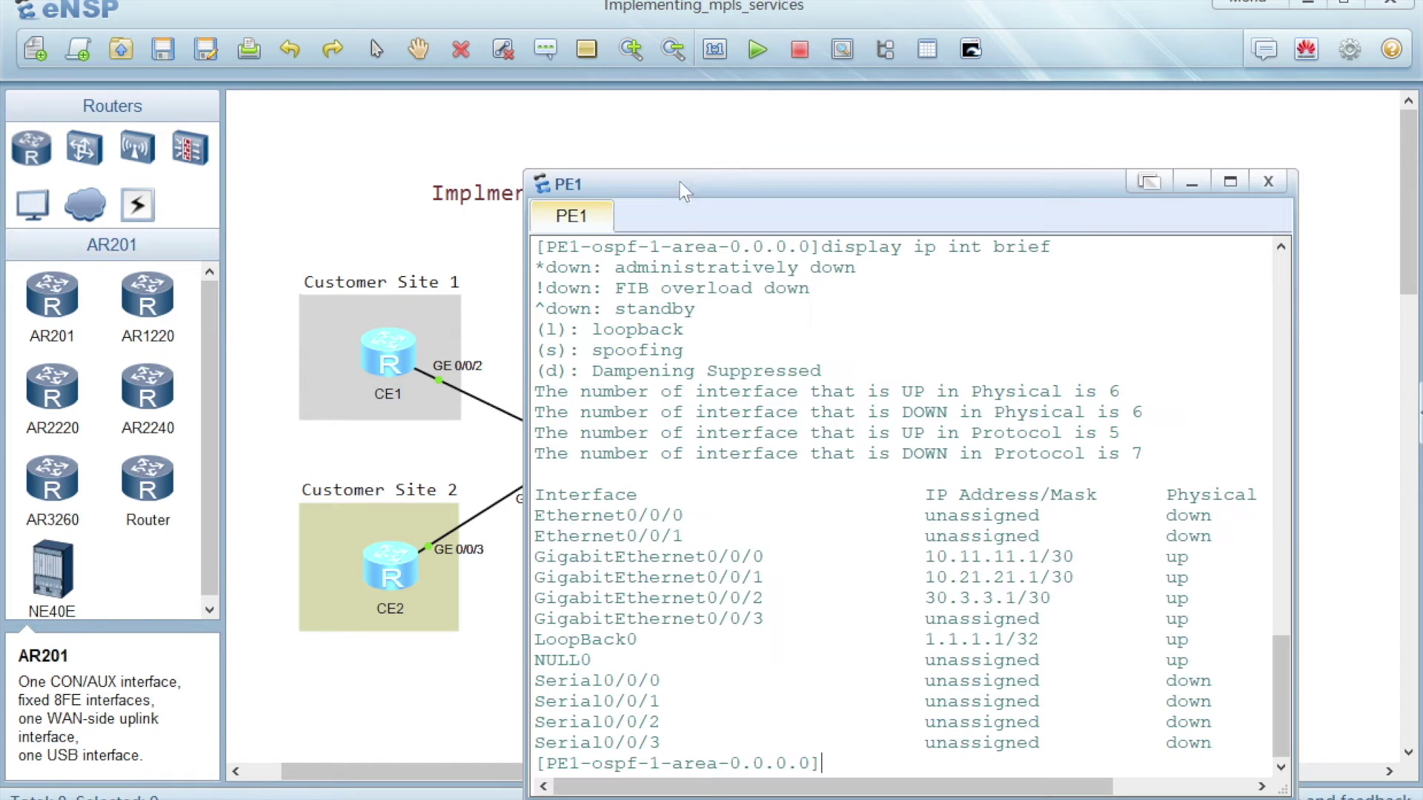
# Step: Advertise PE1's GigabitEthernet0/0/0 address 10.11.11.1 with wildcard mask 0.0.0.0 in OSPF area 0
pyautogui.moveTo(784, 189); pyautogui.dragTo(671, 141)
pyautogui.moveTo(925, 510); pyautogui.dragTo(813, 511)
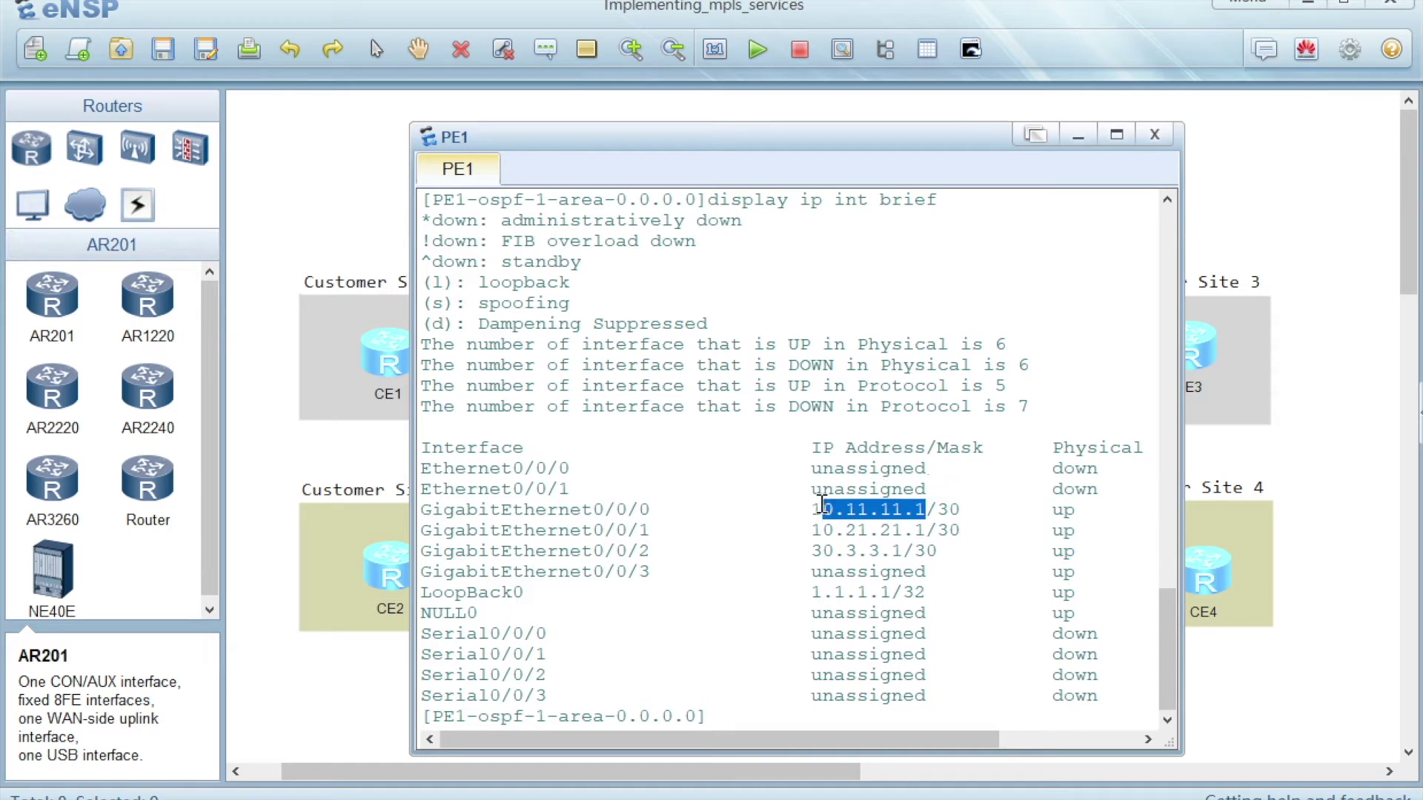
pyautogui.moveTo(926, 531); pyautogui.dragTo(813, 531)
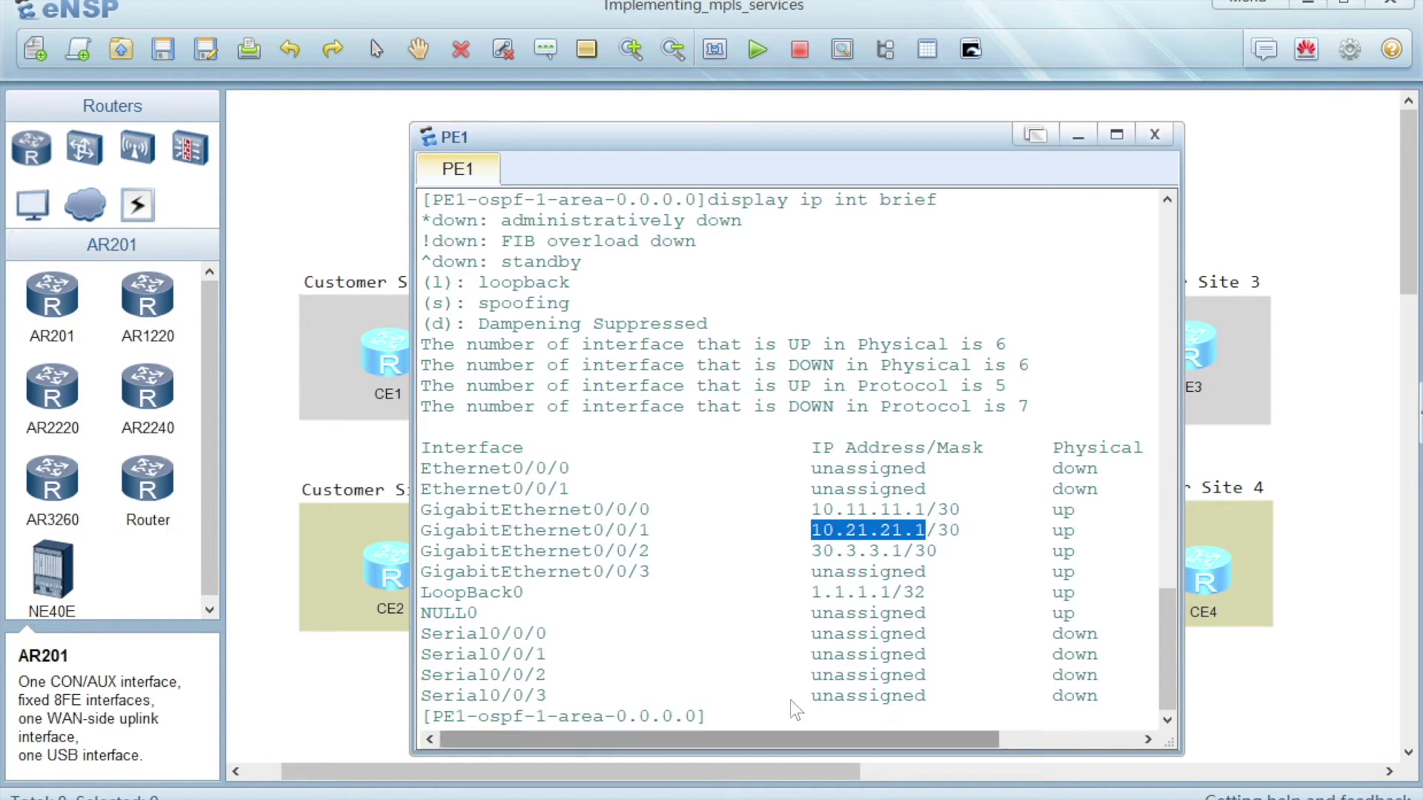
pyautogui.moveTo(732, 144); pyautogui.dragTo(736, 62)
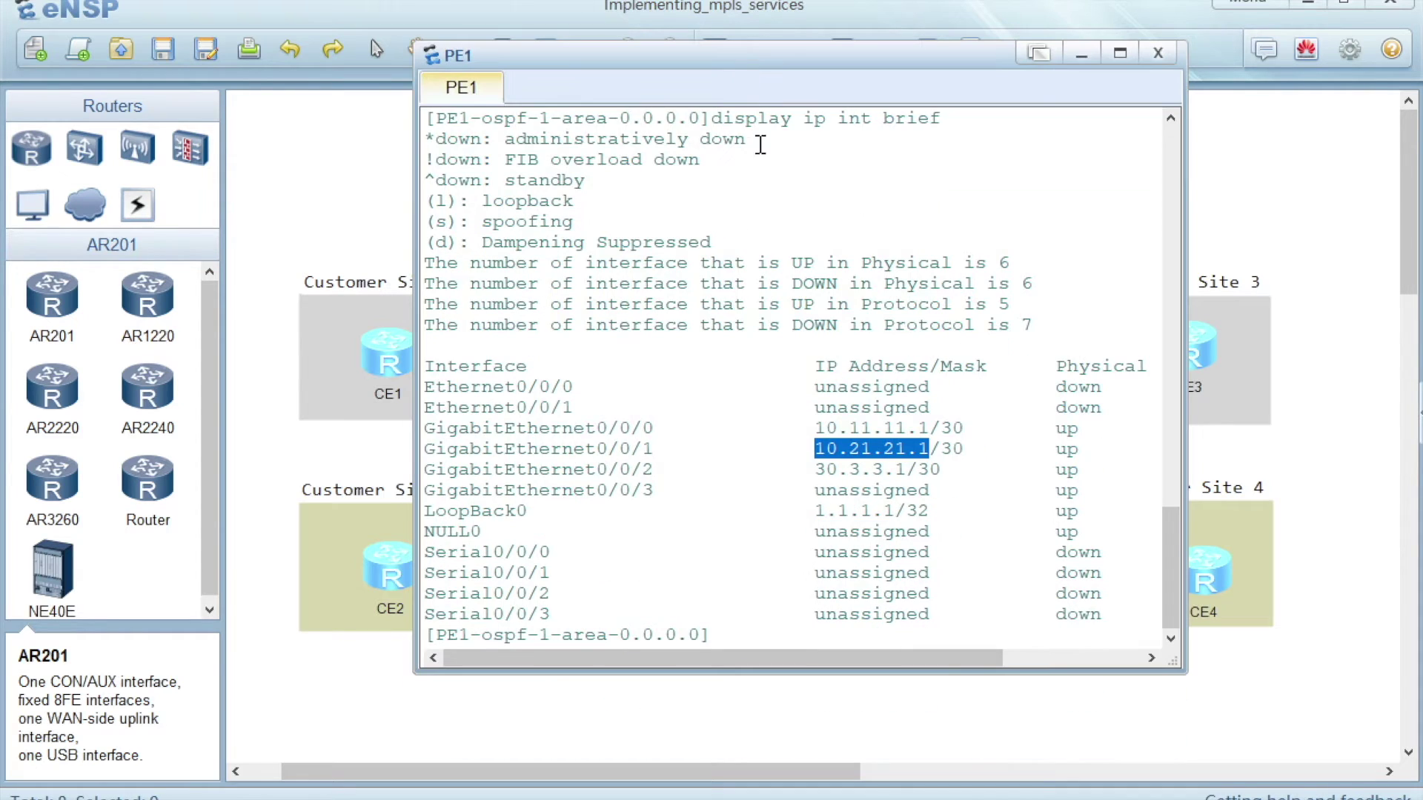
pyautogui.click(750, 628)
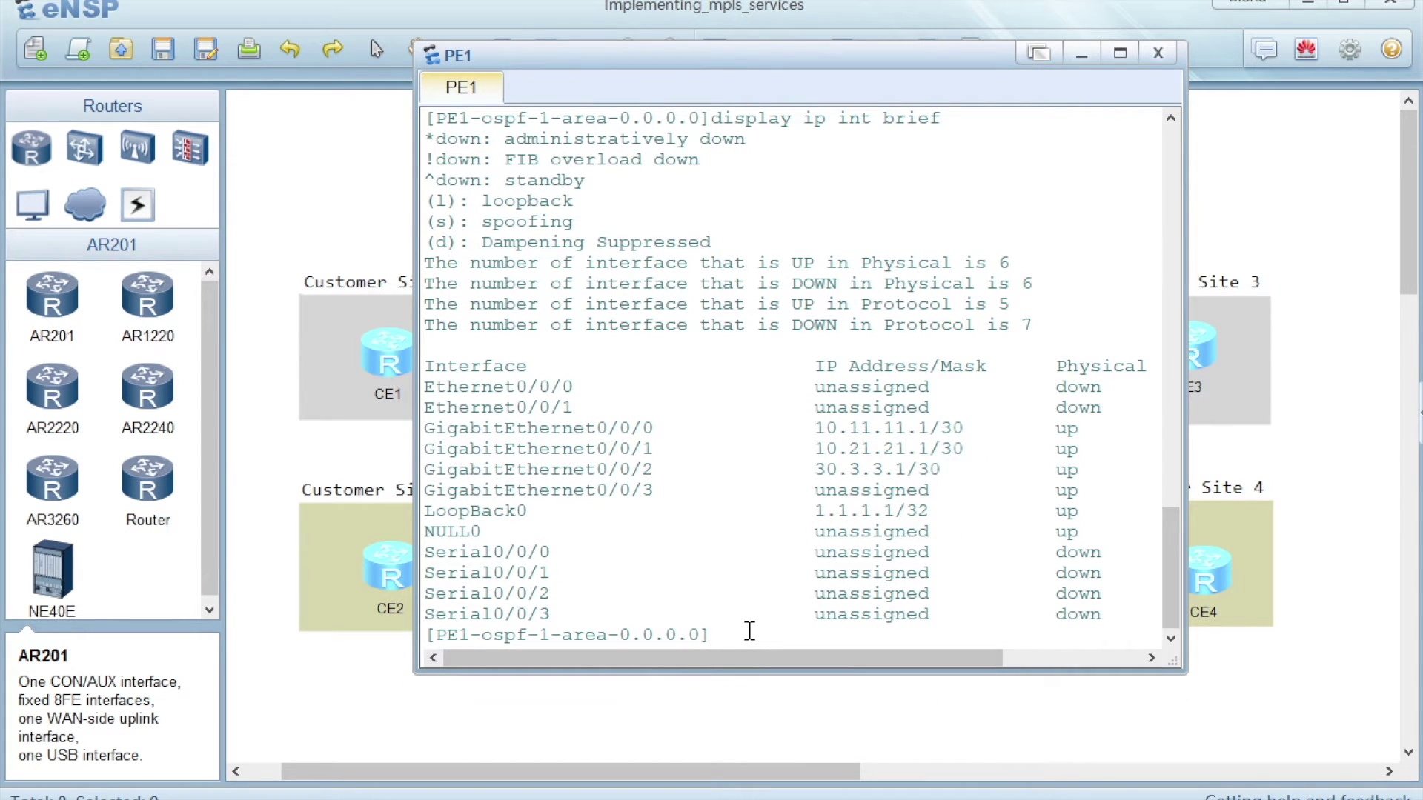
pyautogui.press('Return')
pyautogui.write('netw')
pyautogui.press('Tab')
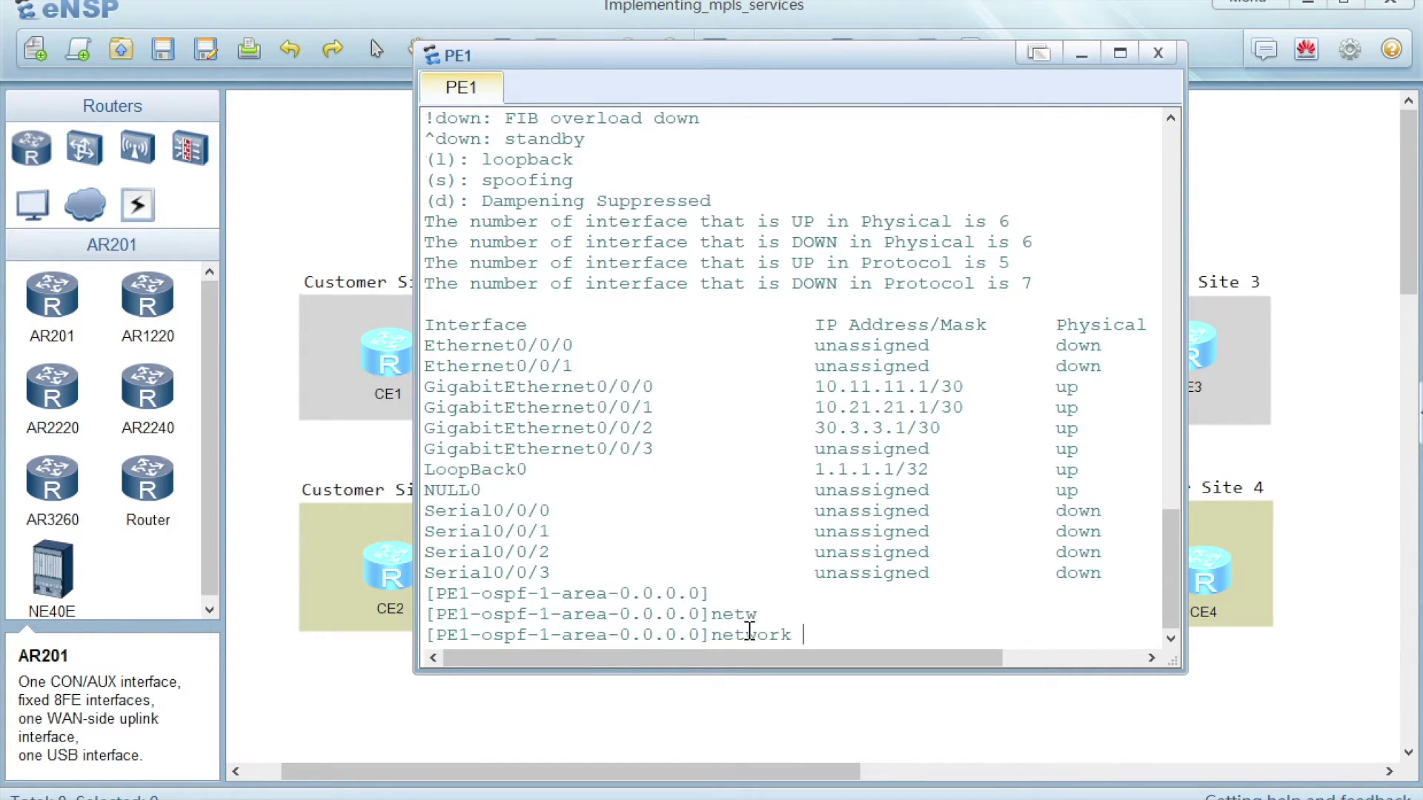
pyautogui.write('10.11.11.1 0.0.0.0')
pyautogui.press('Return')
# Step: Advertise PE1's GigabitEthernet0/0/1 address 10.21.21.1 with wildcard mask 0.0.0.0 in OSPF area 0
pyautogui.write('network 10.21.')
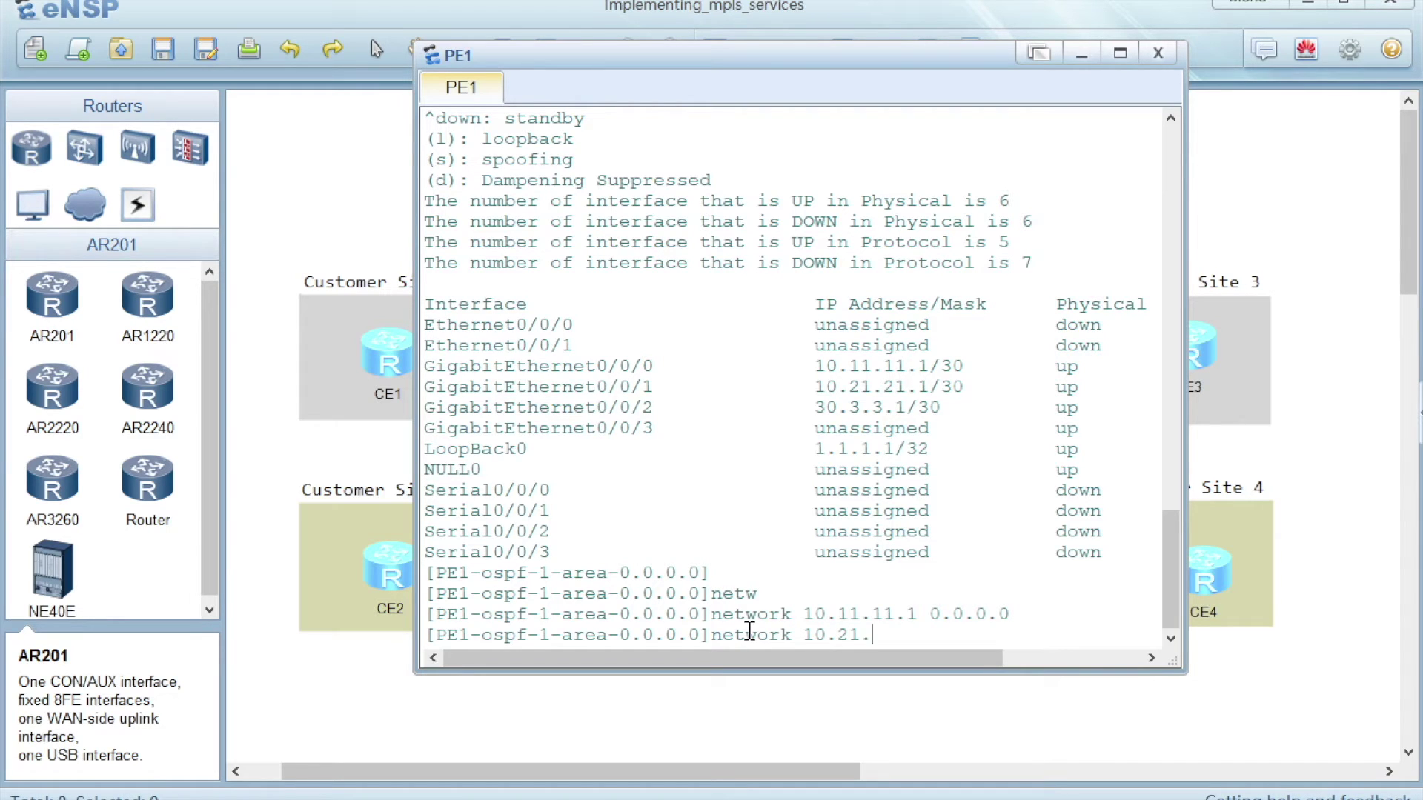
pyautogui.write('21.1 0.0.0.0')
pyautogui.press('Return')
# Step: Advertise PE1's LoopBack0 address 1.1.1.1 with wildcard mask 0.0.0.0 in OSPF area 0
pyautogui.write('netw')
pyautogui.press('Tab')
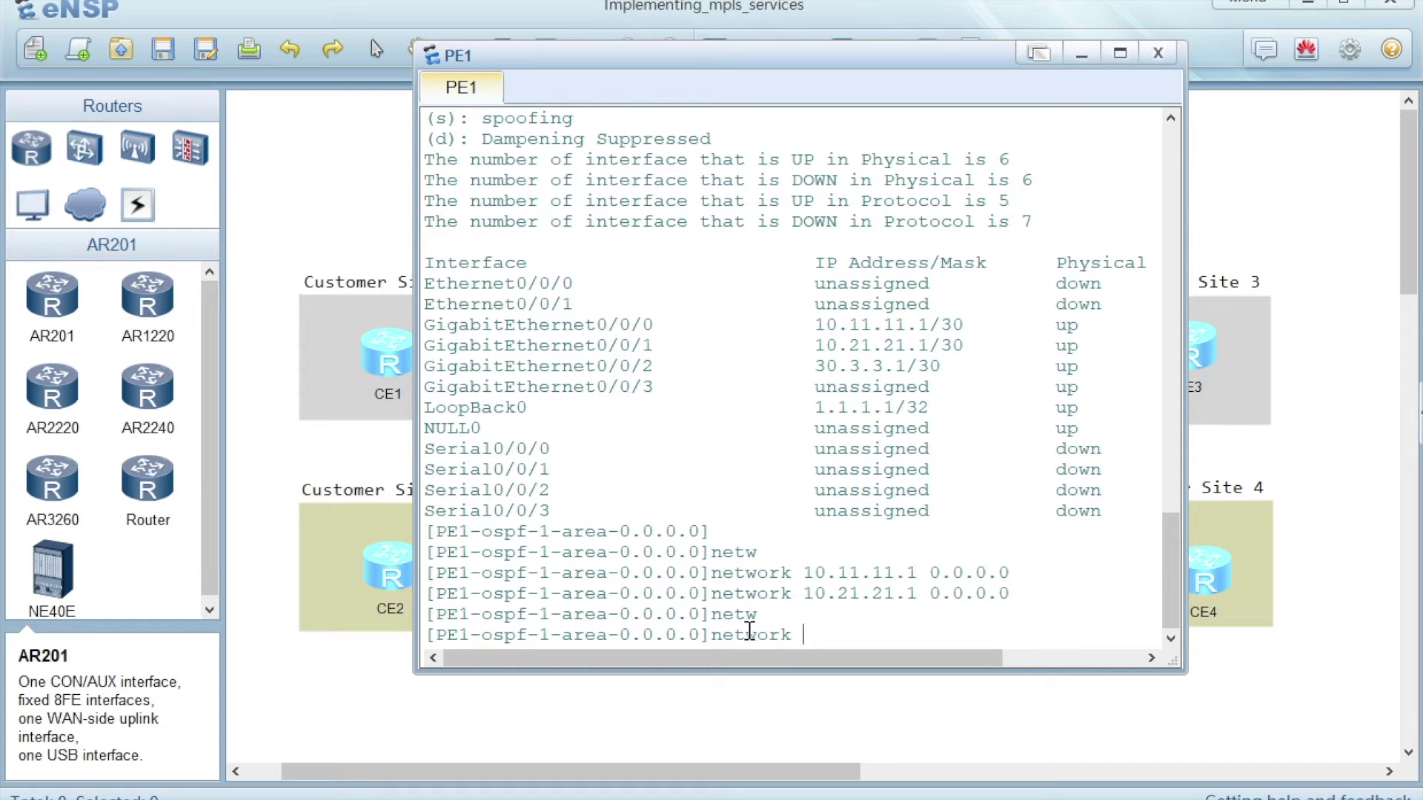
pyautogui.write('1.1.1.1')
pyautogui.press('Return')
pyautogui.press('Up')
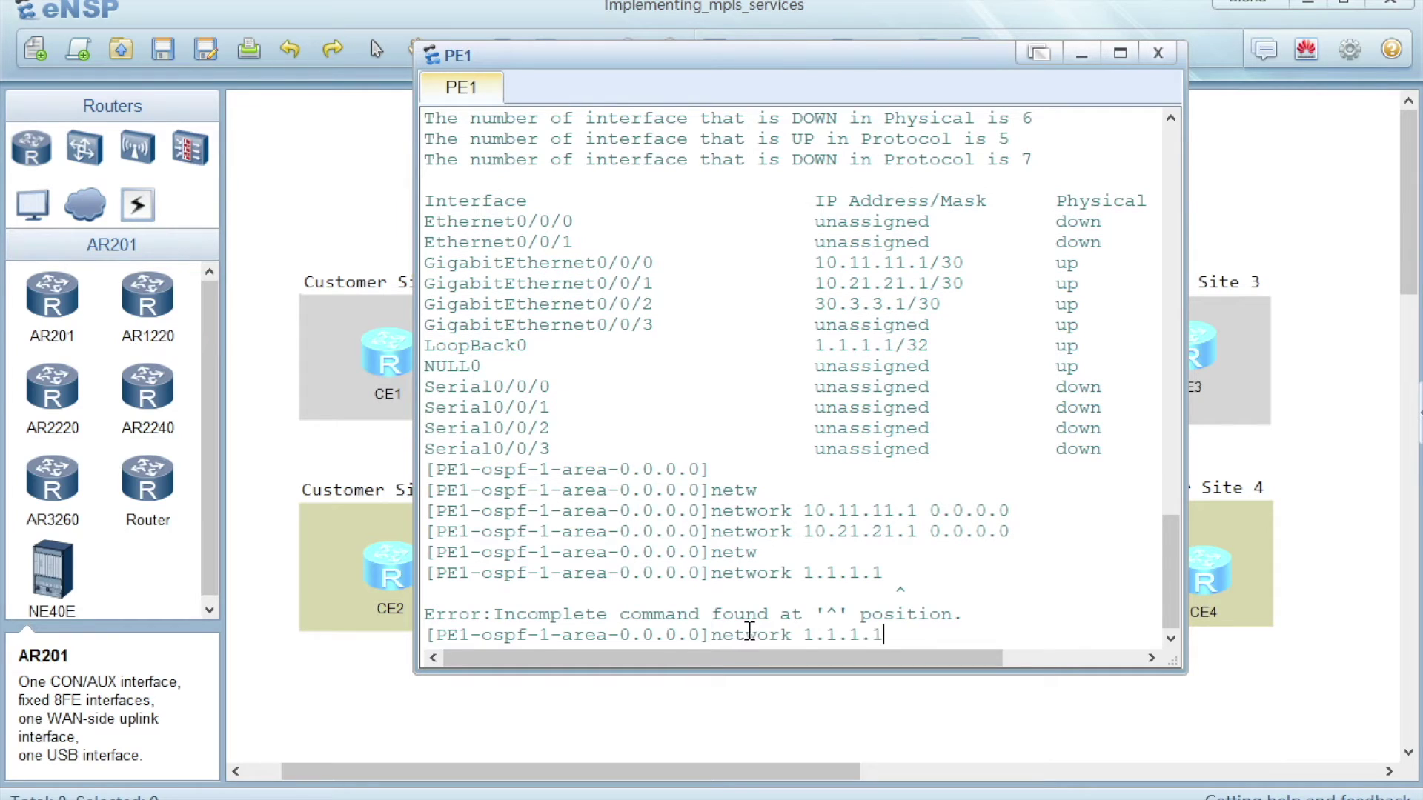
pyautogui.write('0.0.0.p')
pyautogui.press('BackSpace')
pyautogui.write('0')
pyautogui.press('Return')
pyautogui.press('Return')
pyautogui.press('Return')
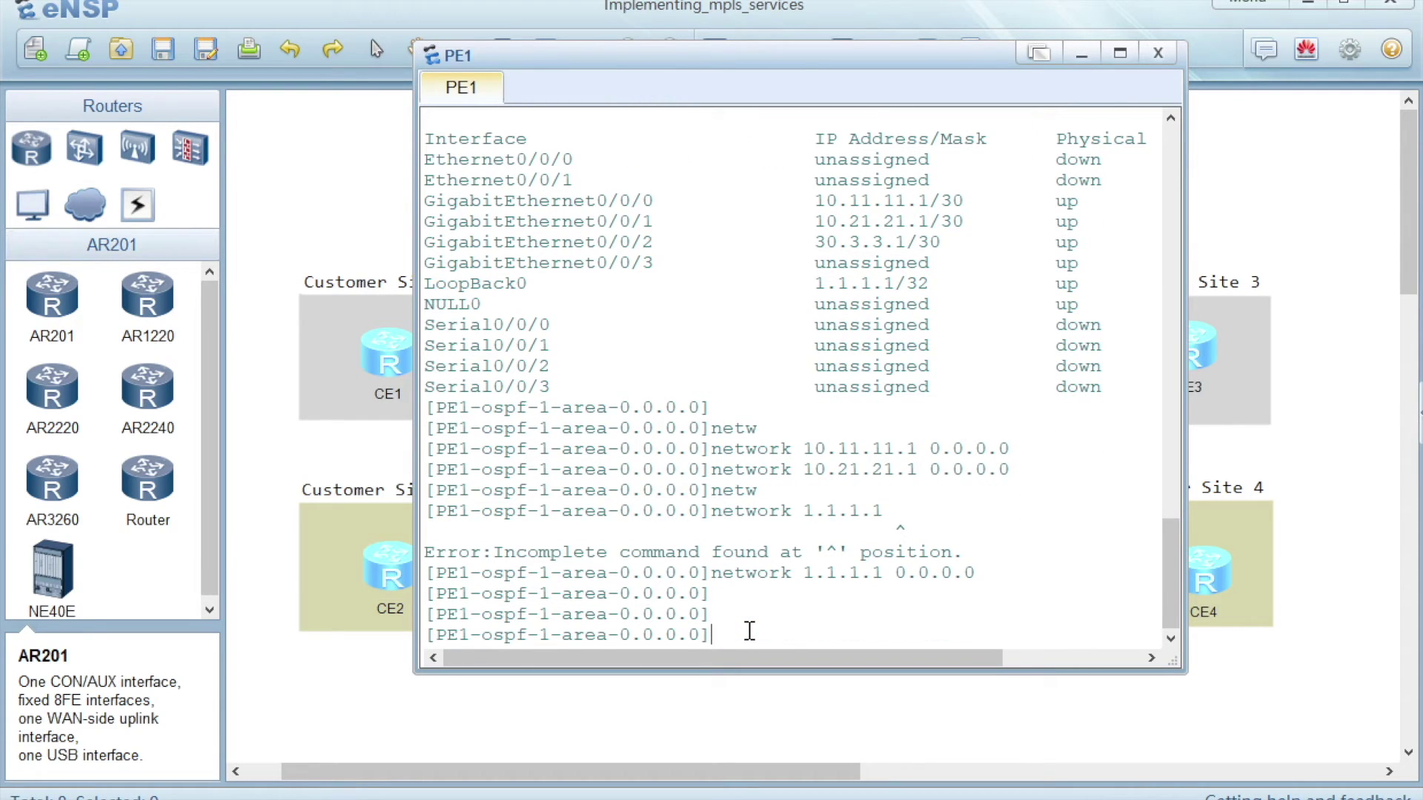
# Step: Leave area 0 and display the OSPF process 1 configuration to check its area and network statements
pyautogui.write('quit')
pyautogui.press('Return')
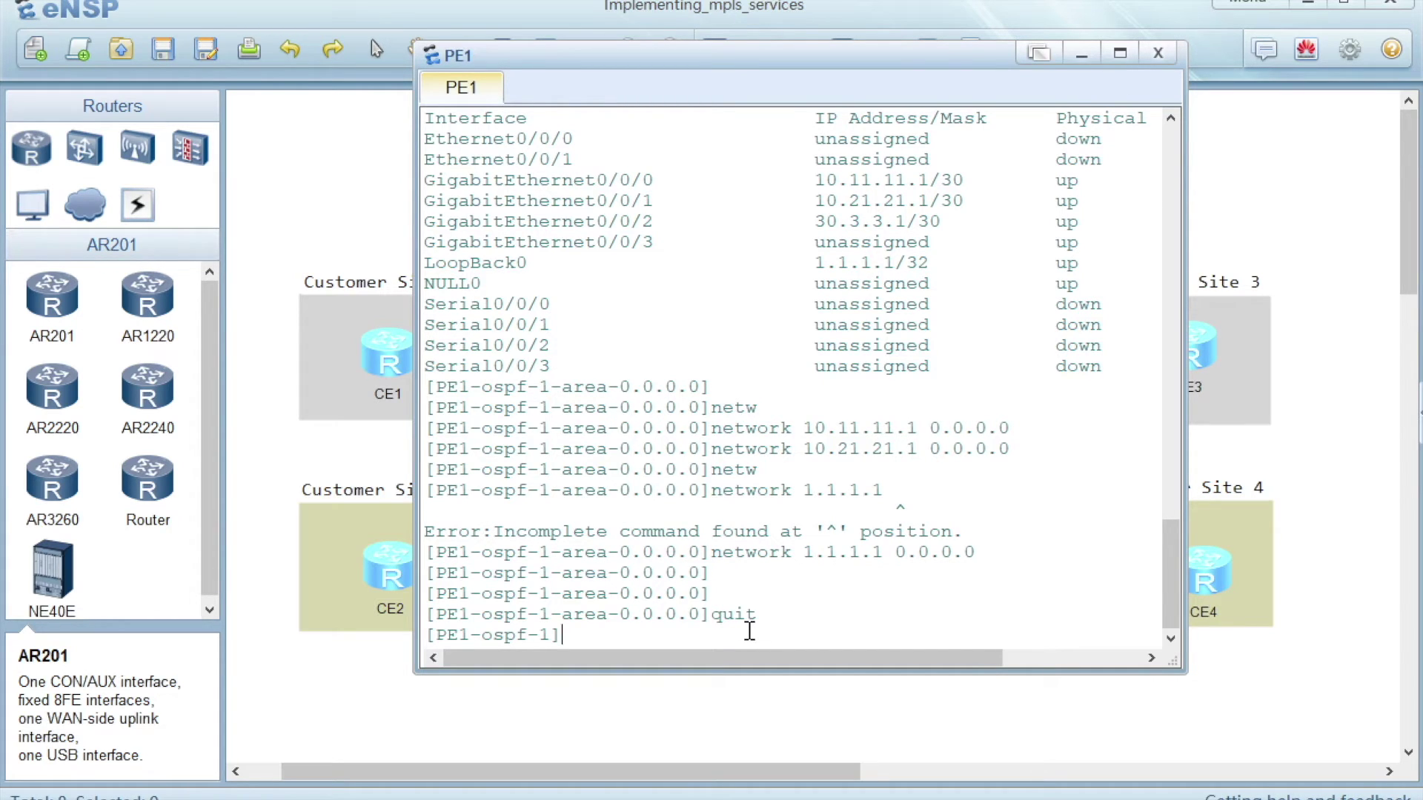
pyautogui.write('displ')
pyautogui.press('Tab')
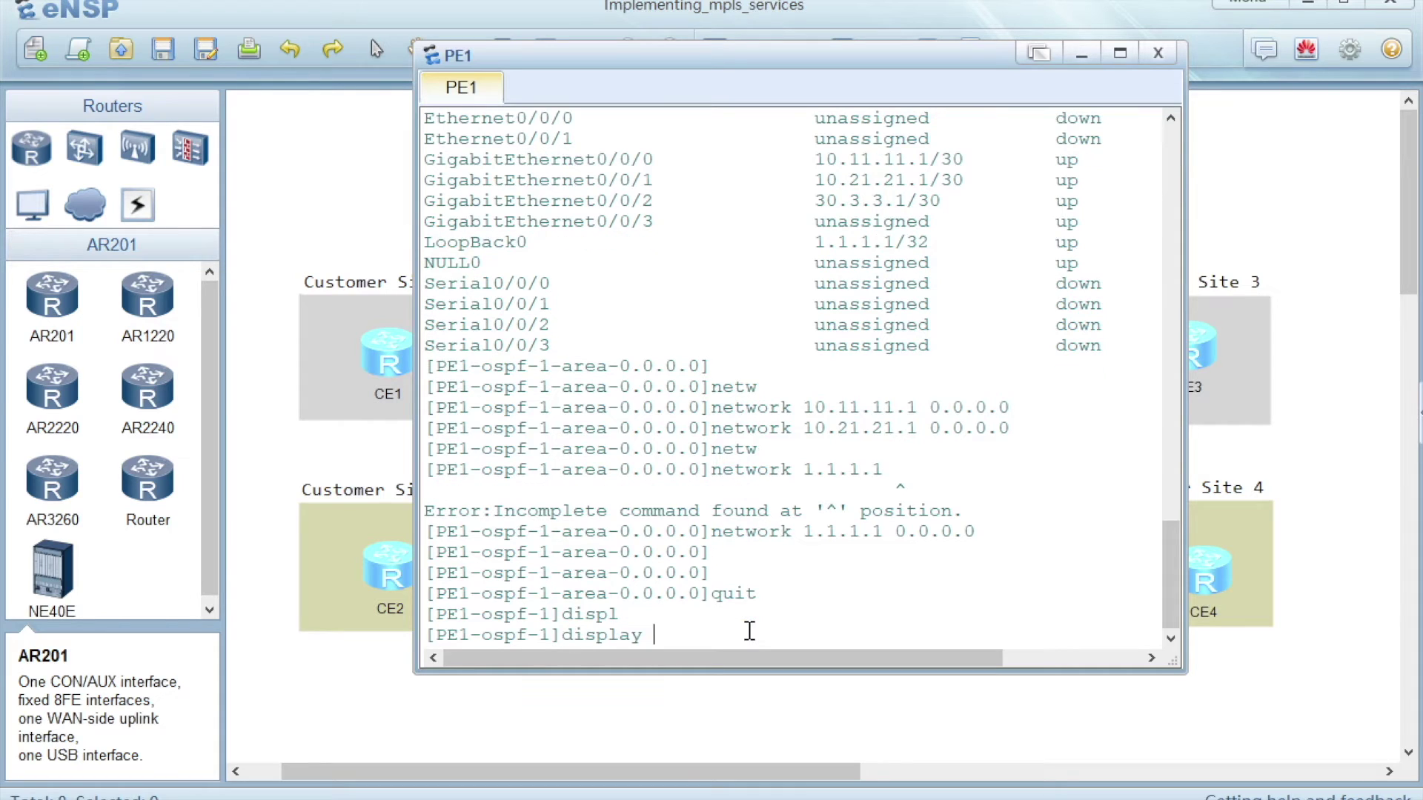
pyautogui.write('thus')
pyautogui.press('BackSpace')
pyautogui.press('BackSpace')
pyautogui.write('is')
pyautogui.press('Return')
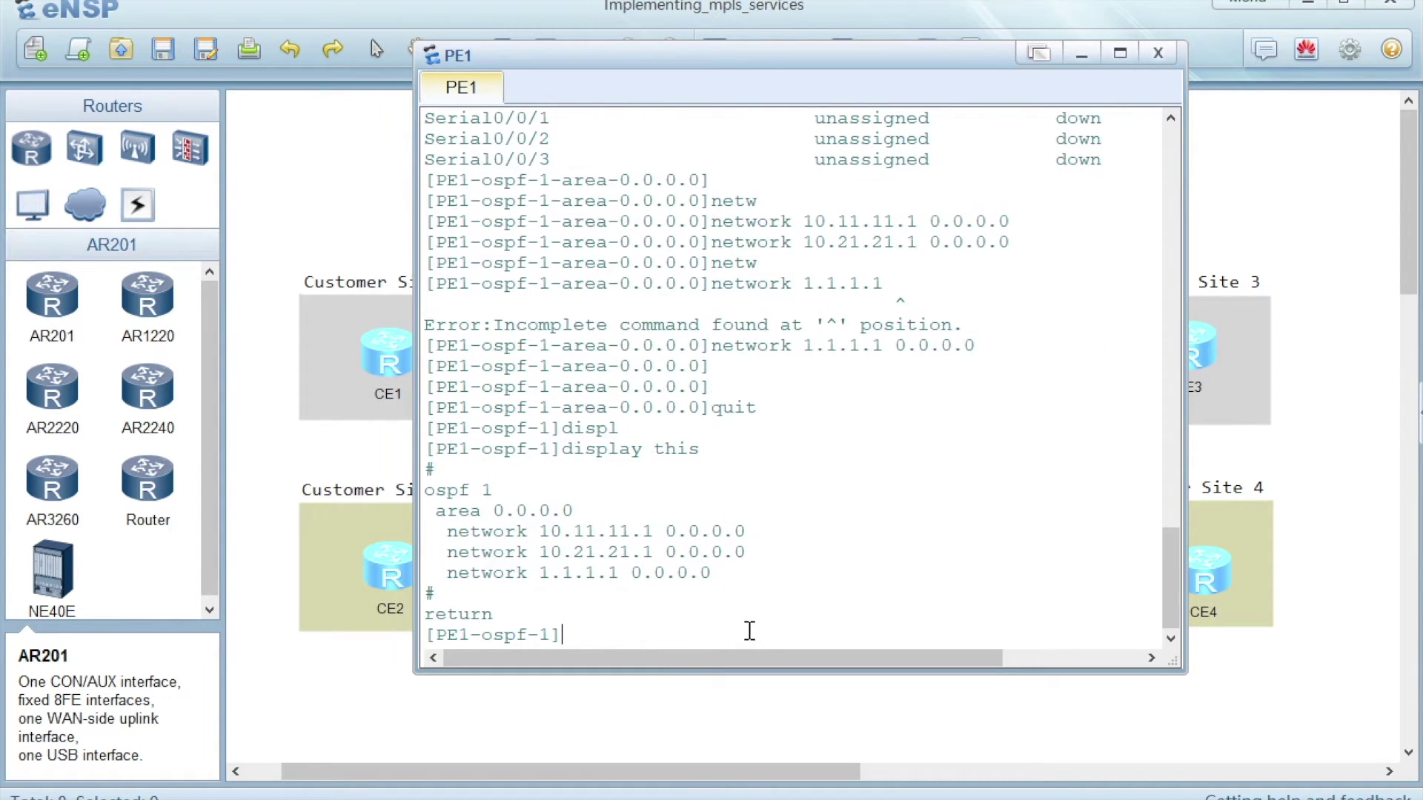
pyautogui.press('Return')
pyautogui.moveTo(426, 470)
pyautogui.mouseDown()
pyautogui.moveTo(538, 475)
pyautogui.moveTo(524, 492)
pyautogui.moveTo(436, 492)
pyautogui.mouseUp()
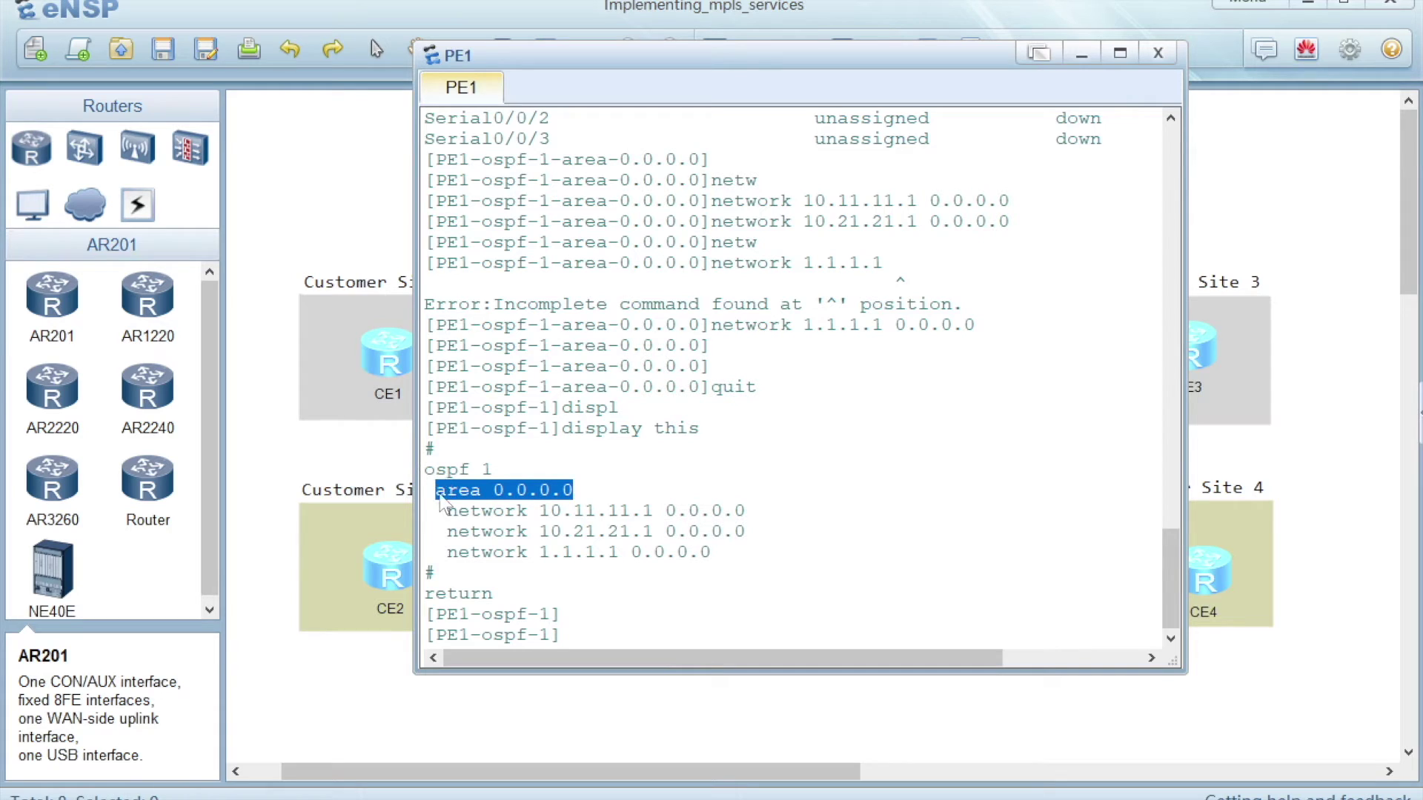
pyautogui.moveTo(723, 553); pyautogui.dragTo(431, 512)
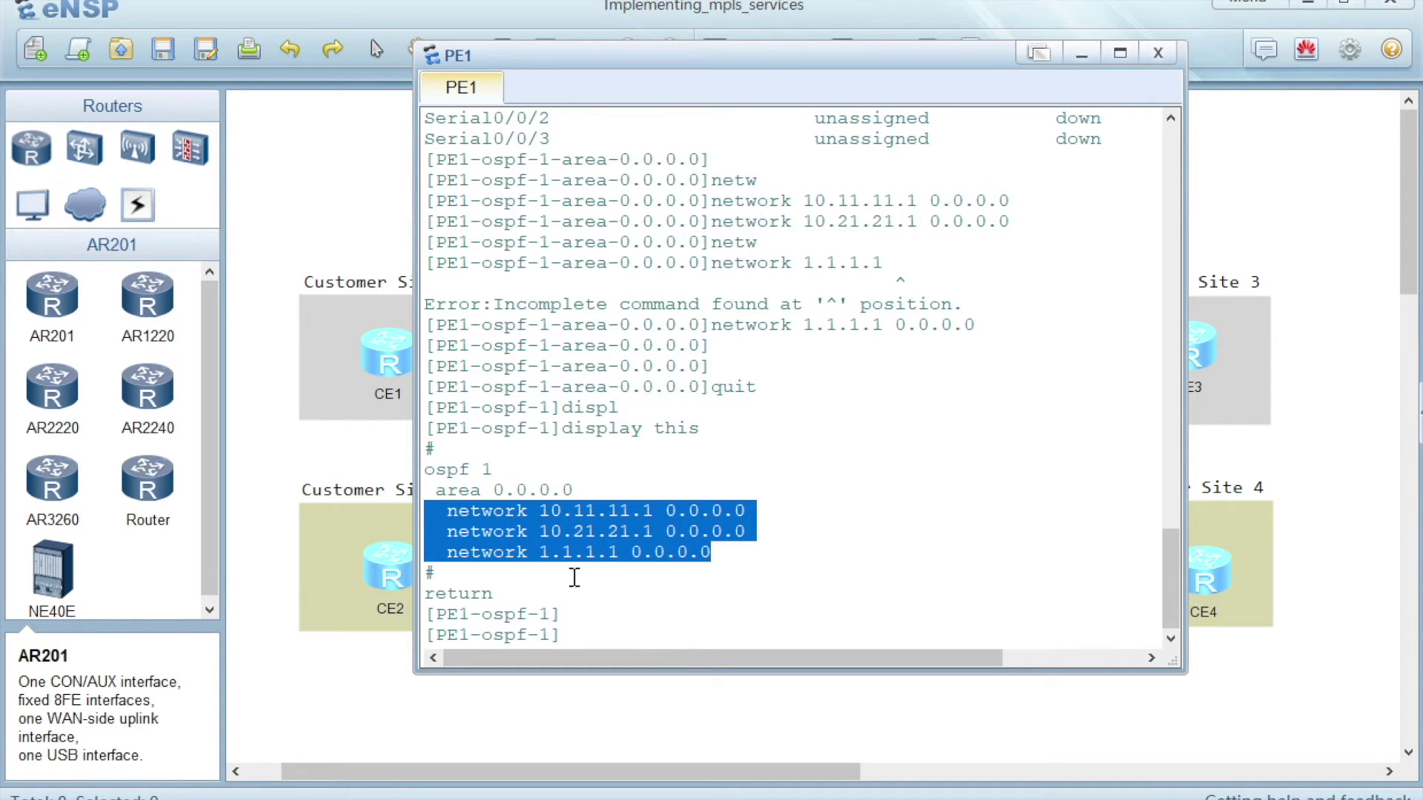
# Step: Leave the OSPF process 1 view and return to system view on PE1
pyautogui.click(597, 628)
pyautogui.press('Return')
pyautogui.press('Return')
pyautogui.write('quit')
pyautogui.press('Return')
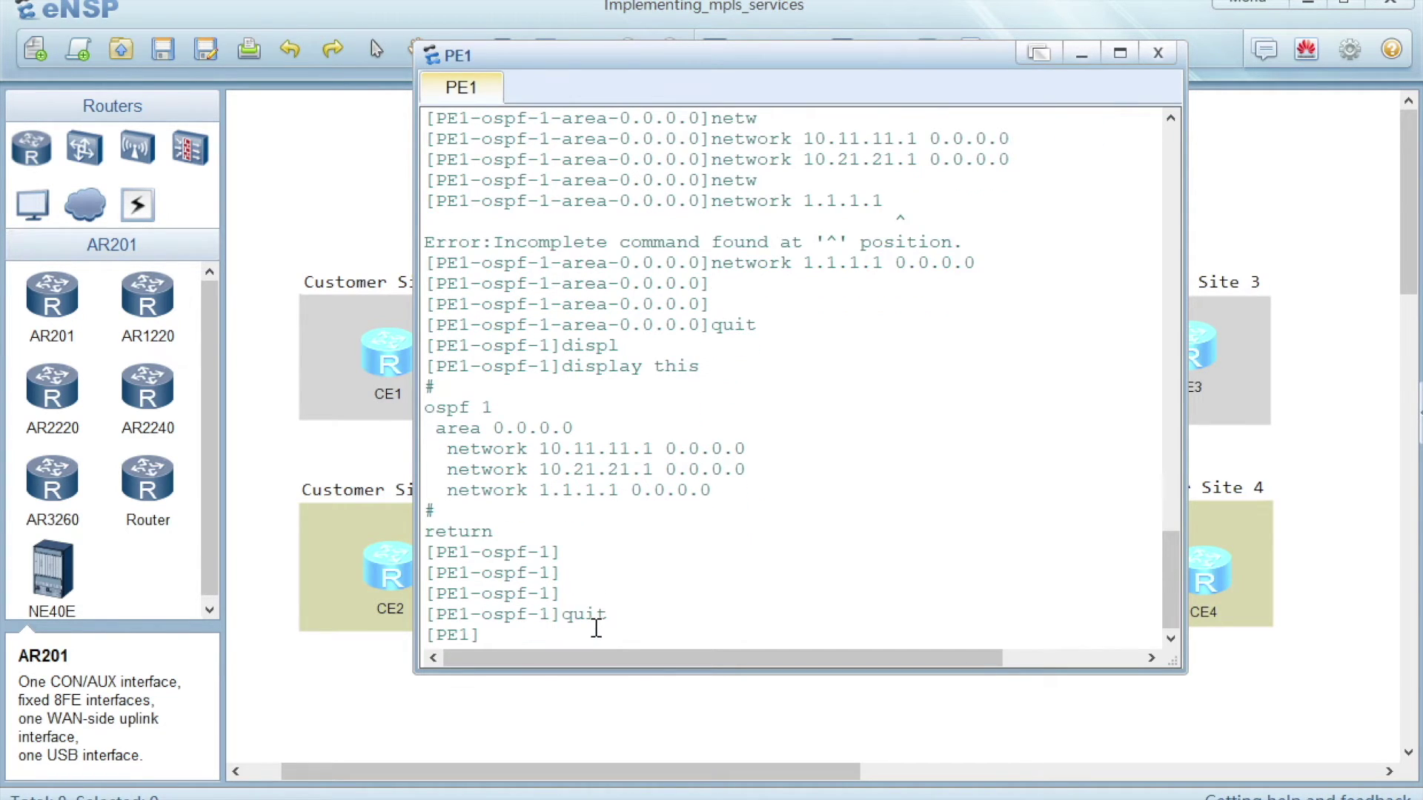
pyautogui.press('Return')
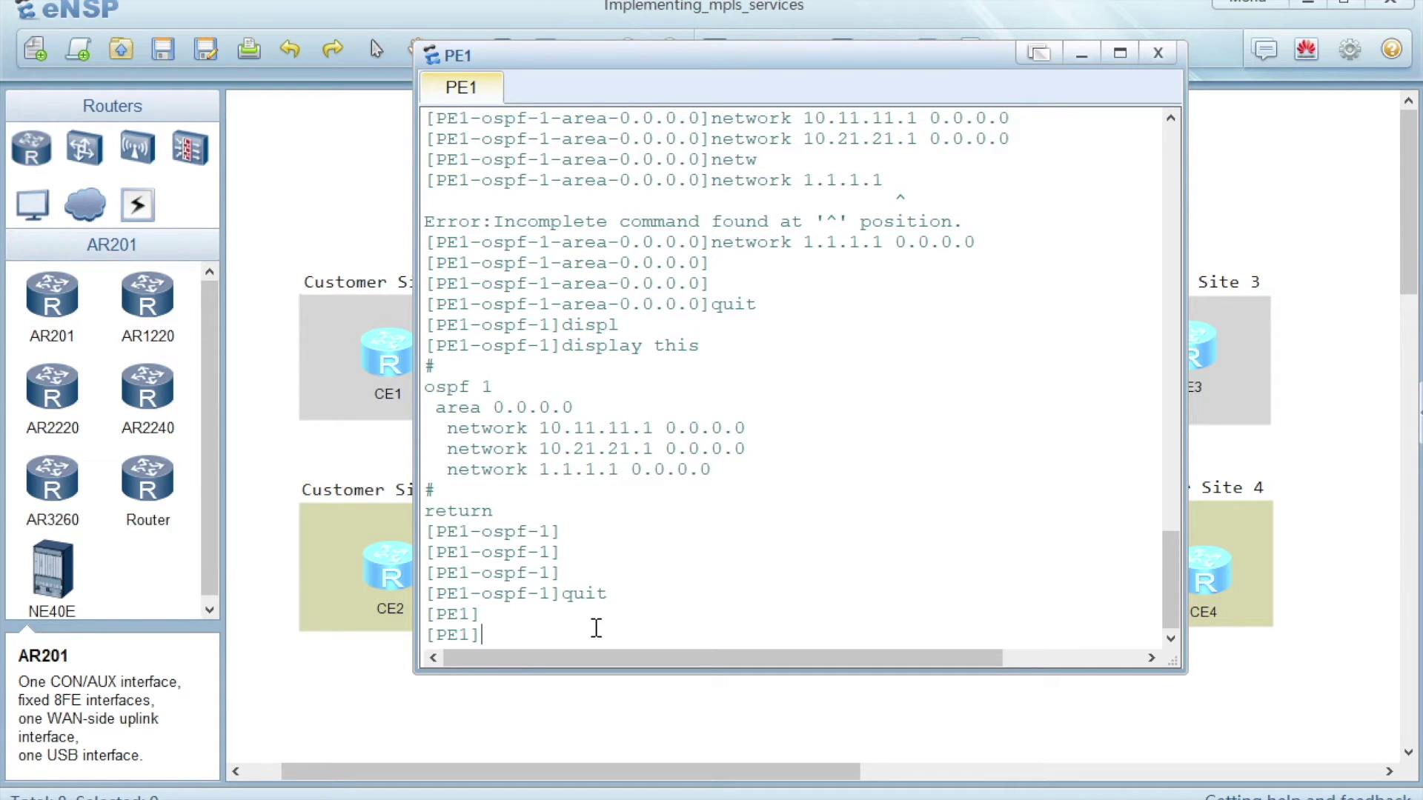
# Step: Check PE1's core-facing links in the topology and enable MPLS on GigabitEthernet 0/0/0
pyautogui.moveTo(544, 47); pyautogui.dragTo(1117, 503)
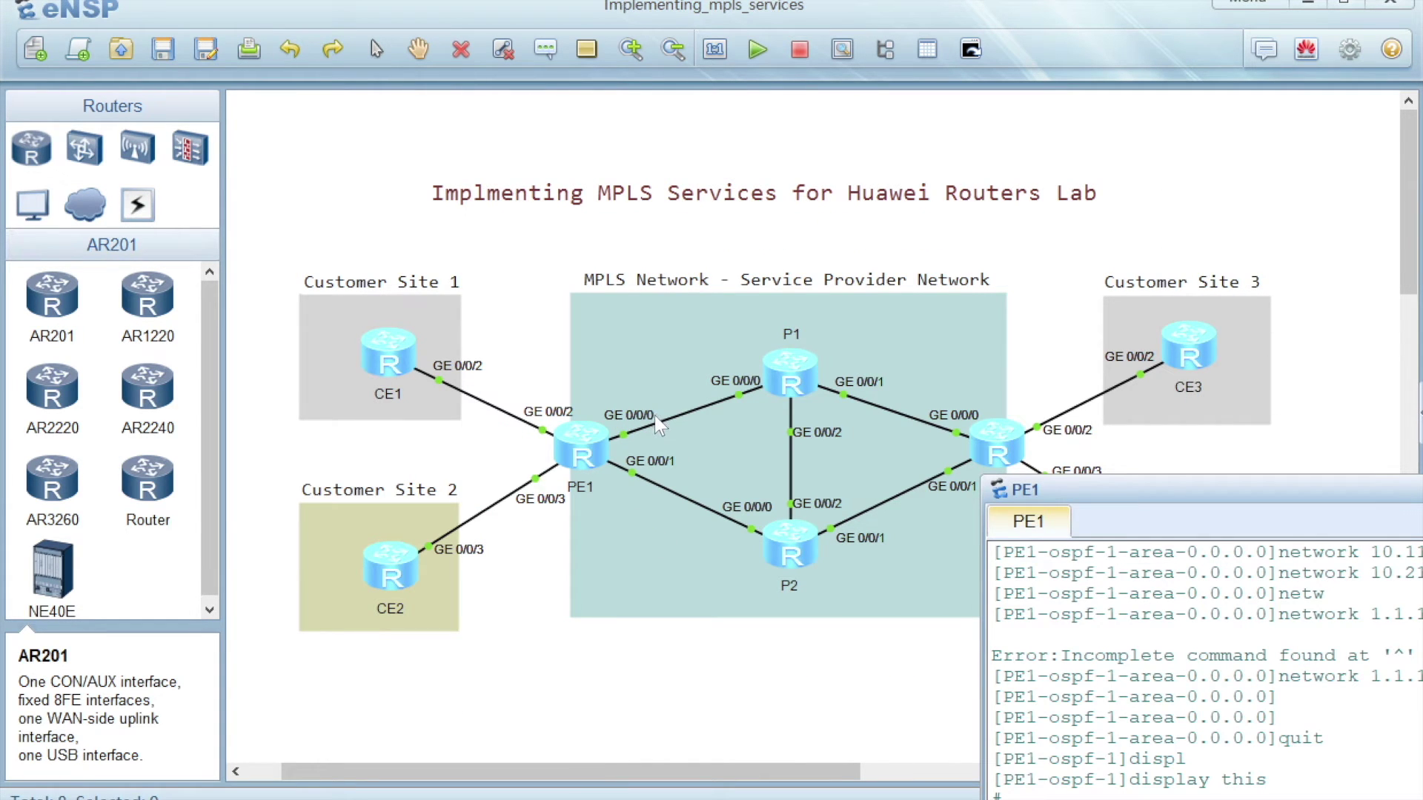
pyautogui.moveTo(1106, 493); pyautogui.dragTo(525, 129)
pyautogui.press('Return')
pyautogui.press('Return')
pyautogui.write('interface')
pyautogui.press('Tab')
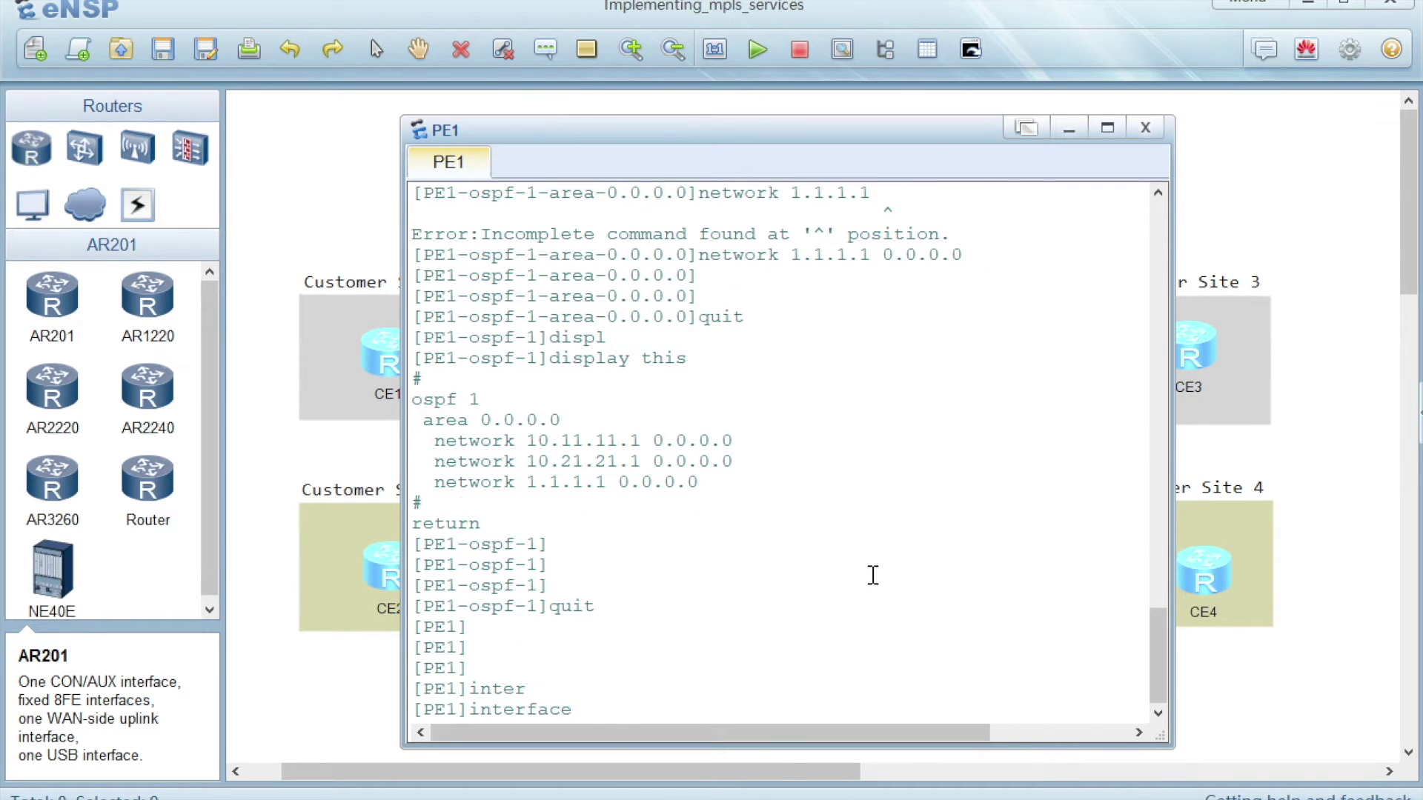
pyautogui.write('gi')
pyautogui.press('Tab')
pyautogui.write('0/0/0')
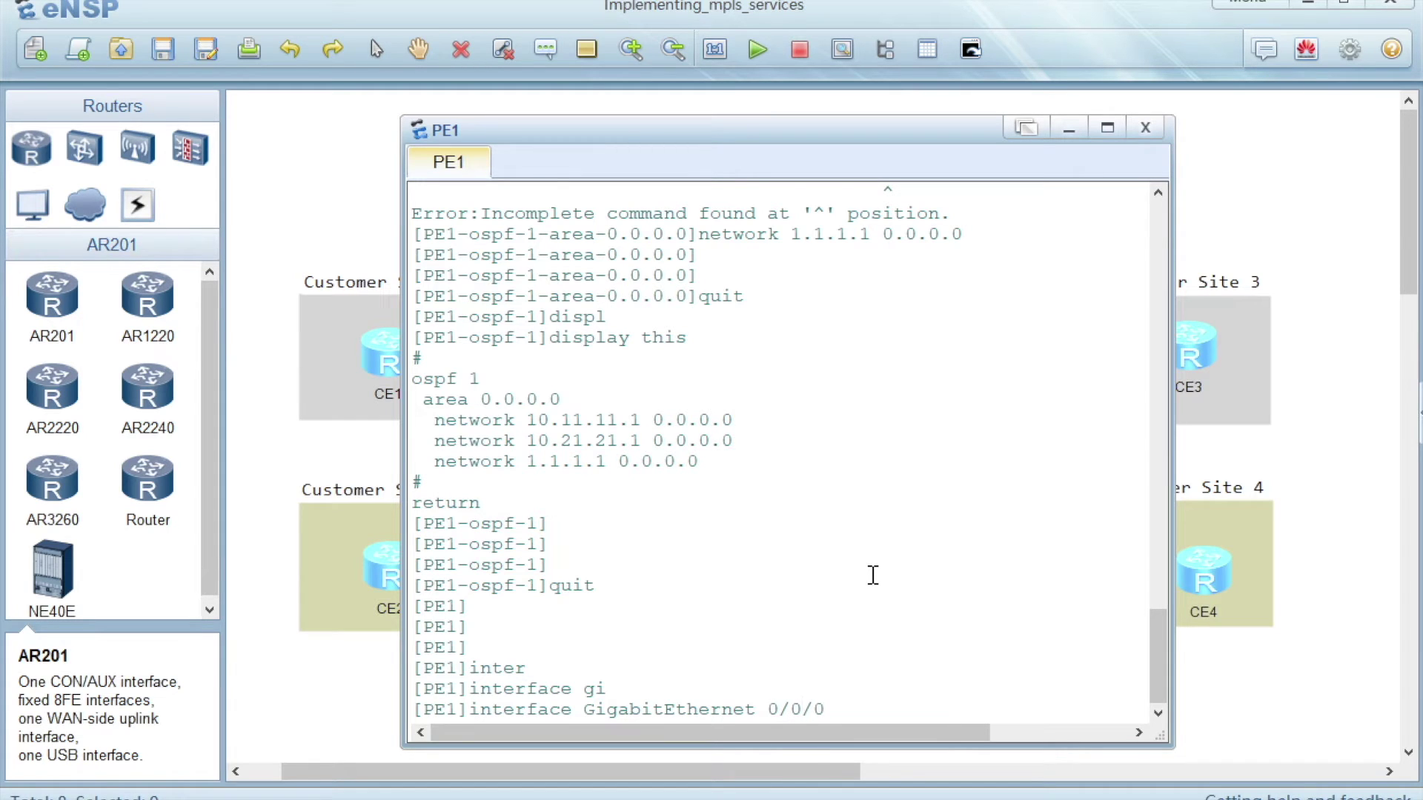
pyautogui.press('Return')
pyautogui.write('mpl')
pyautogui.press('Tab')
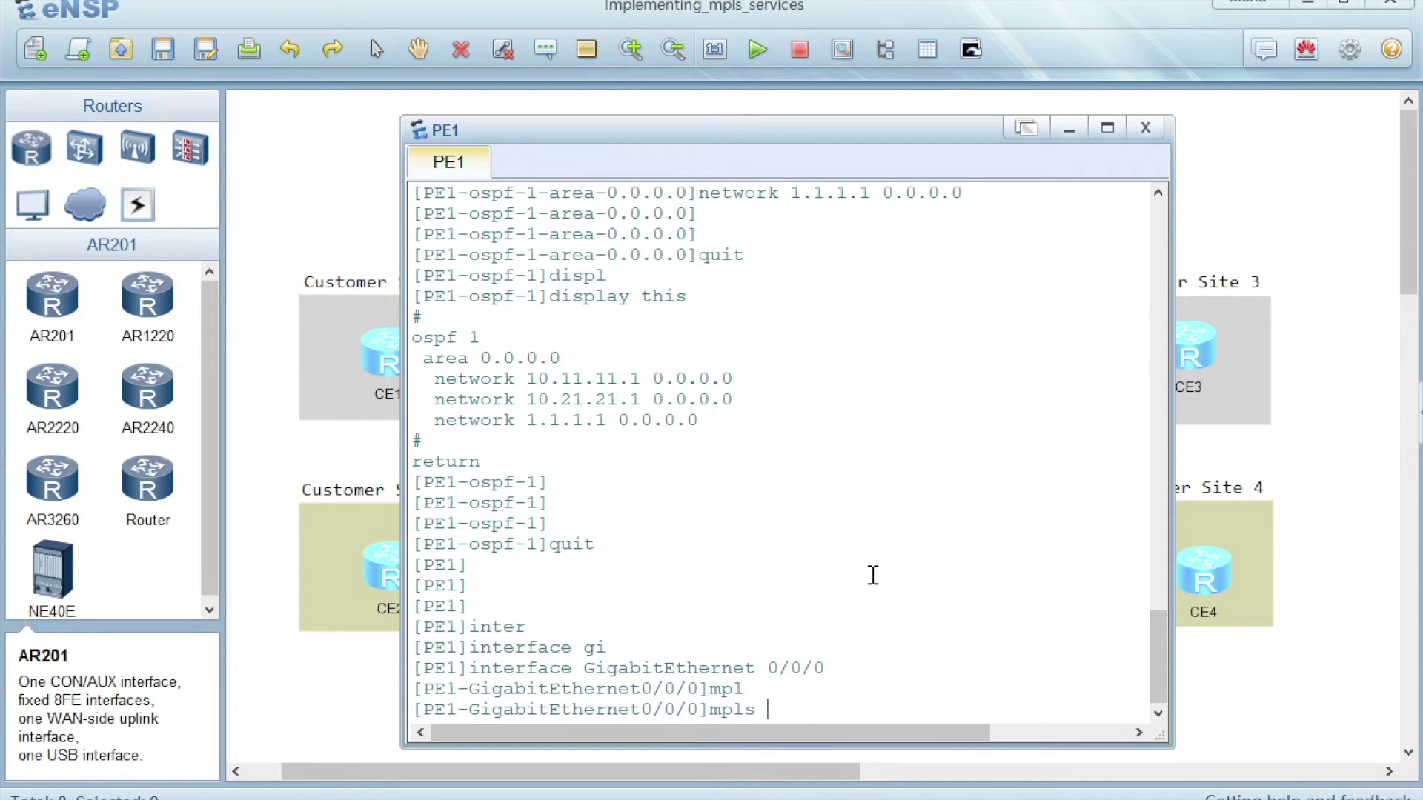
pyautogui.press('Return')
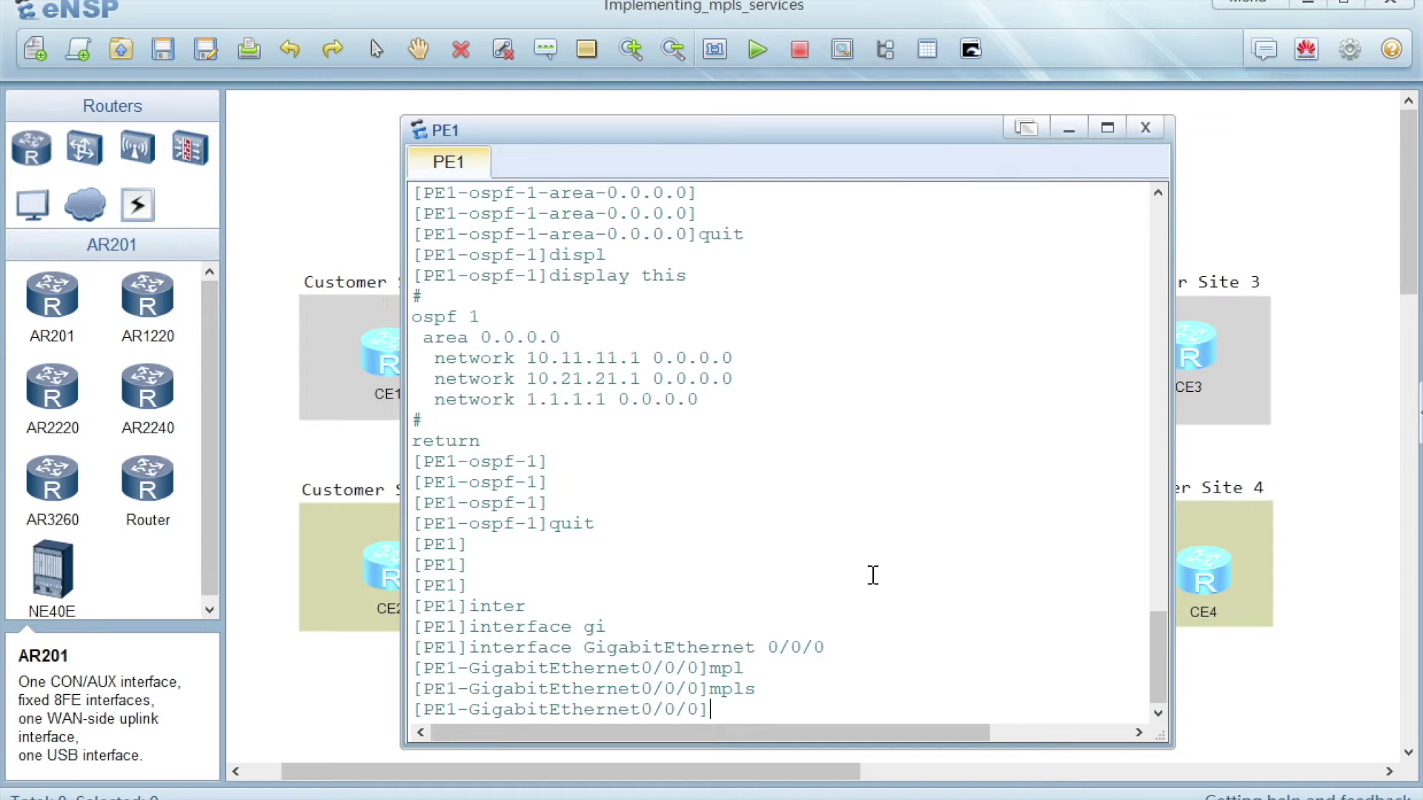
# Step: Enable MPLS LDP on PE1's GigabitEthernet 0/0/0 and return to system view
pyautogui.write('mpl')
pyautogui.press('Tab')
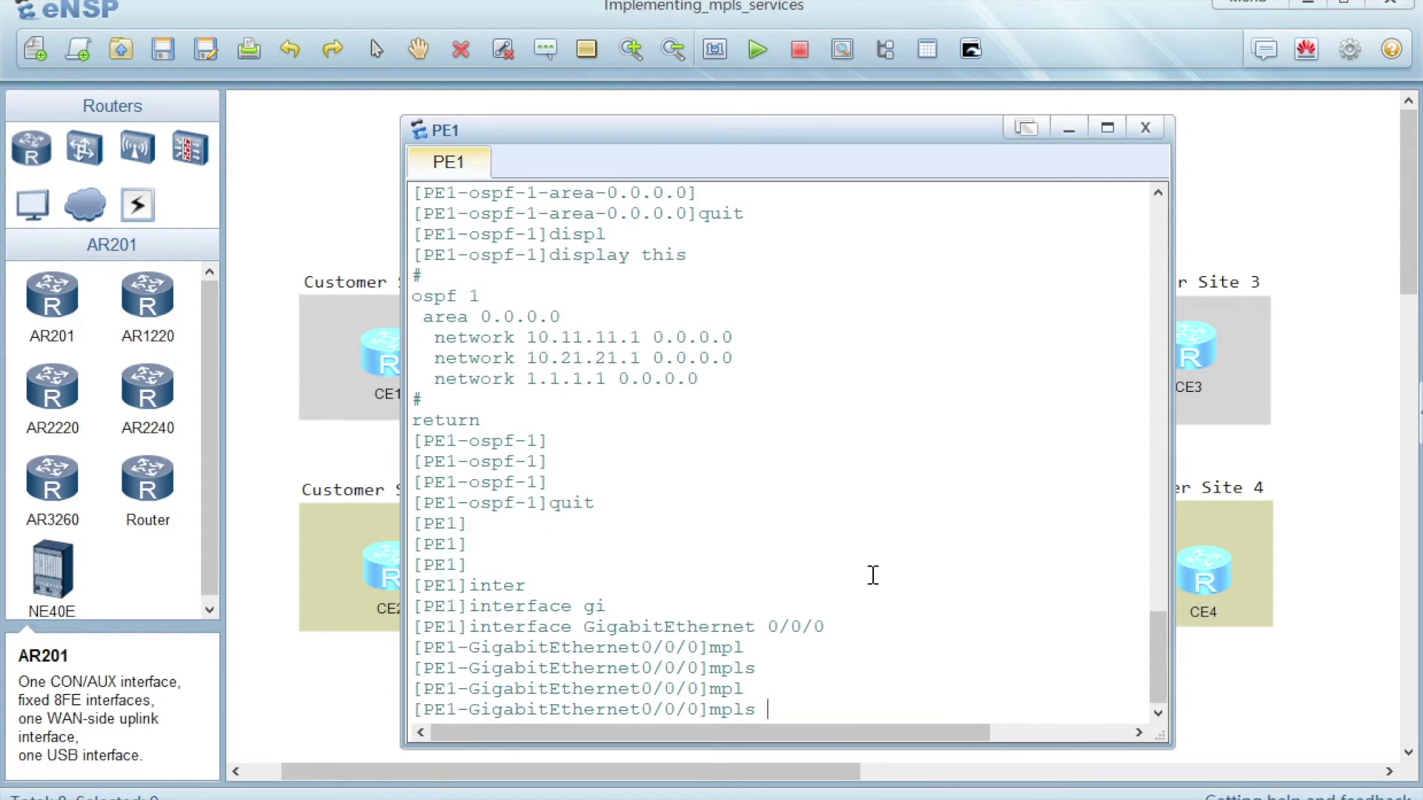
pyautogui.write('ld')
pyautogui.press('Tab')
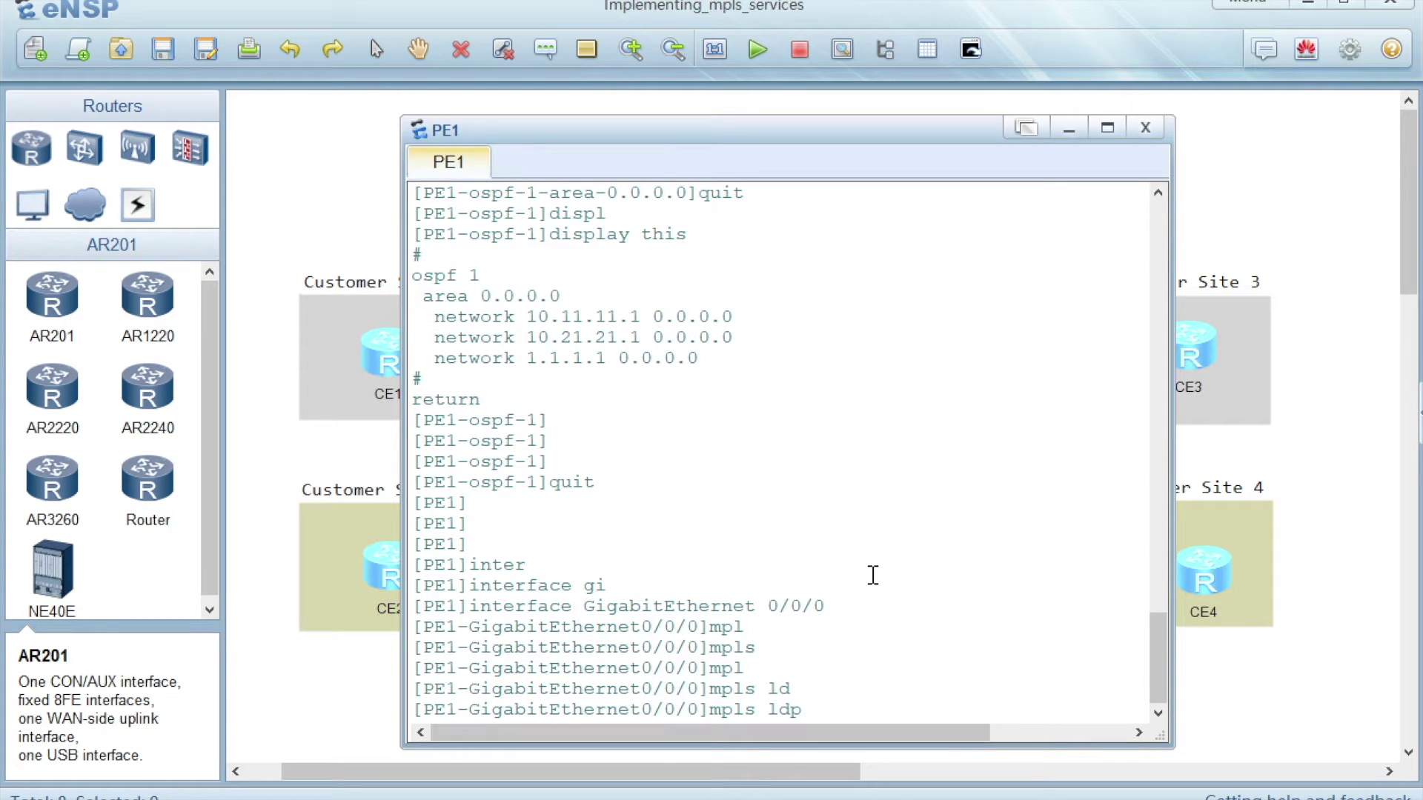
pyautogui.press('Return')
pyautogui.press('Return')
pyautogui.press('Return')
pyautogui.write('quit')
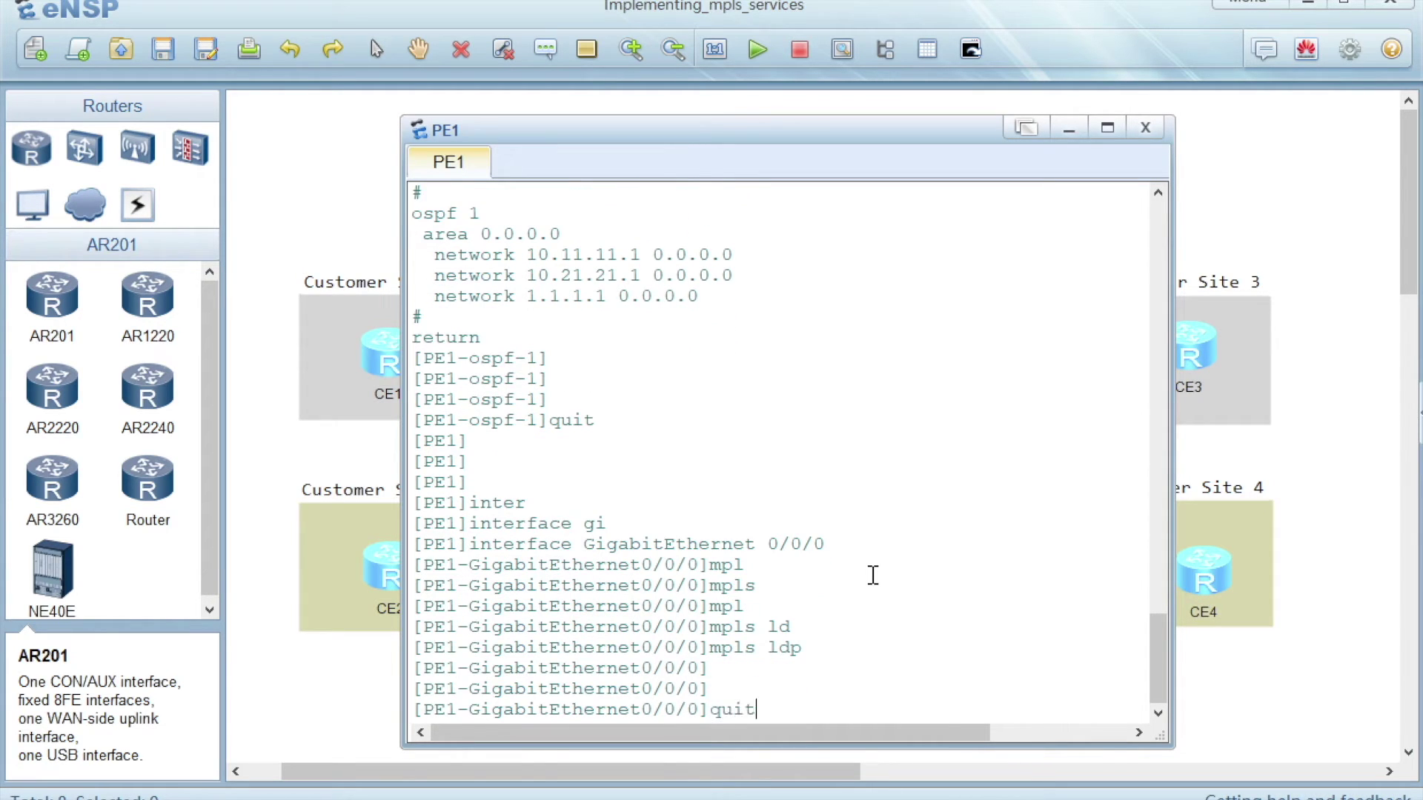
pyautogui.press('Return')
pyautogui.press('Return')
pyautogui.press('Return')
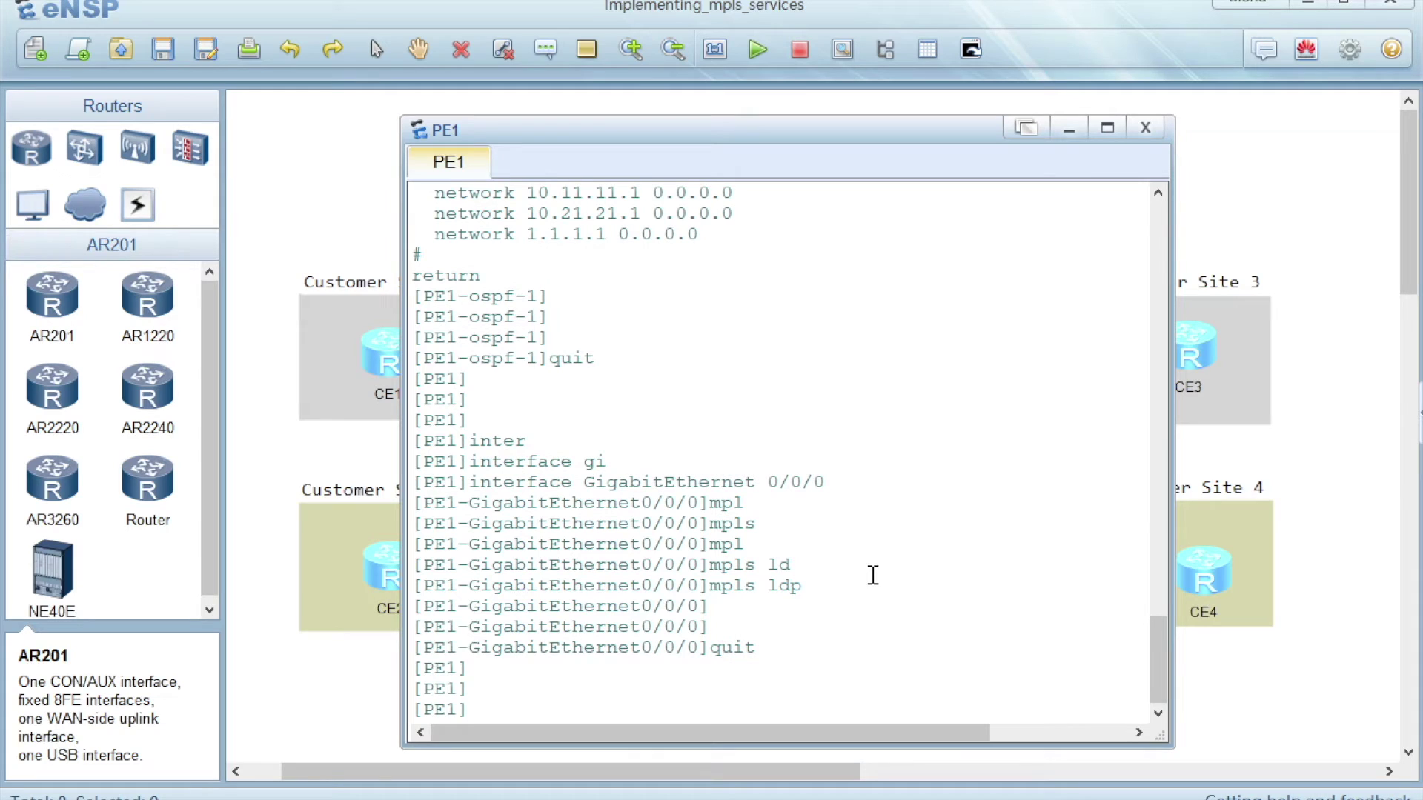
# Step: Open GigabitEthernet 0/0/1 on PE1 and enable MPLS on it
pyautogui.write('inter')
pyautogui.press('Tab')
pyautogui.write('gi')
pyautogui.press('Tab')
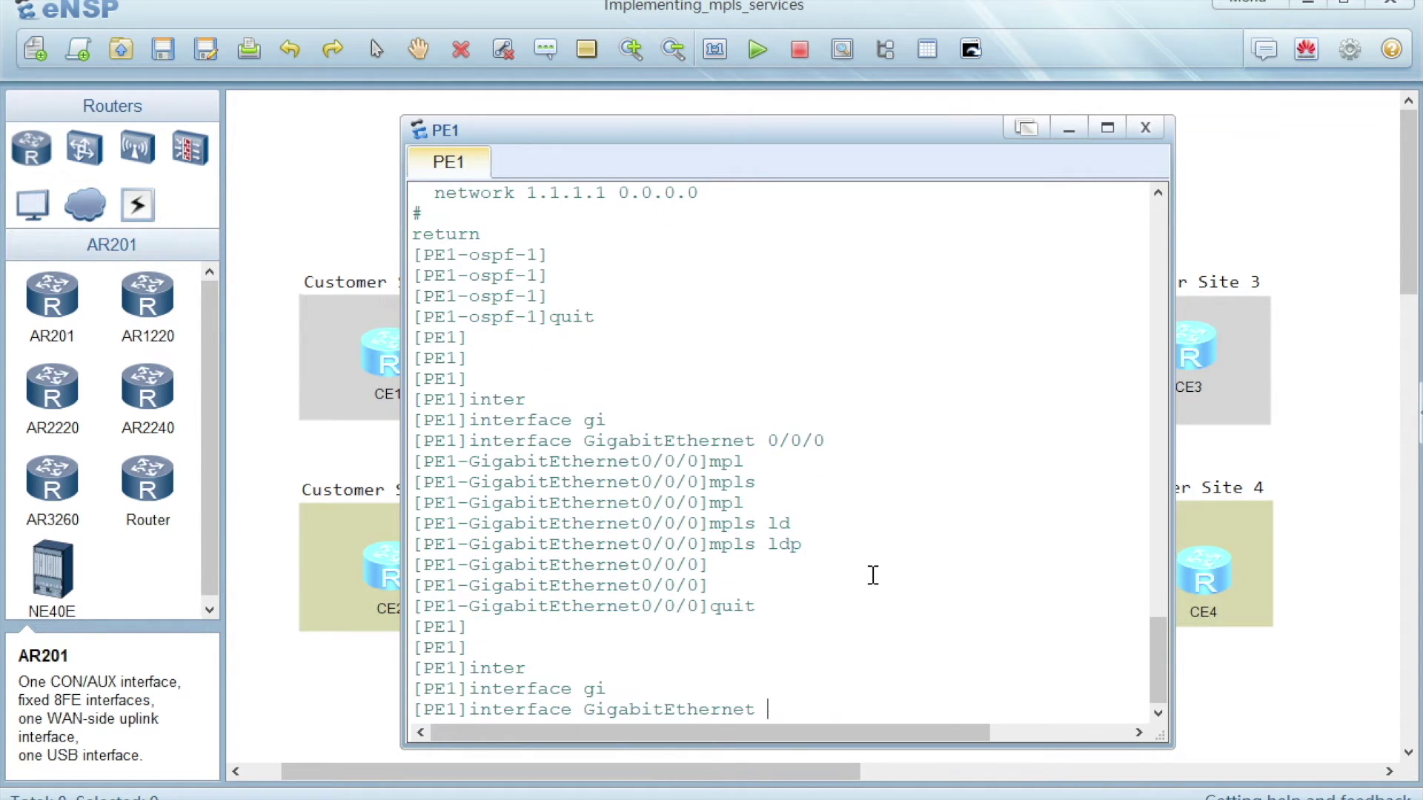
pyautogui.write('0/0/1')
pyautogui.press('Return')
pyautogui.write('mpl')
pyautogui.press('Tab')
pyautogui.press('Return')
# Step: Enable MPLS LDP on PE1's GigabitEthernet 0/0/1 and return to system view
pyautogui.write('mpl')
pyautogui.press('Tab')
pyautogui.write('ld')
pyautogui.press('Tab')
pyautogui.press('Return')
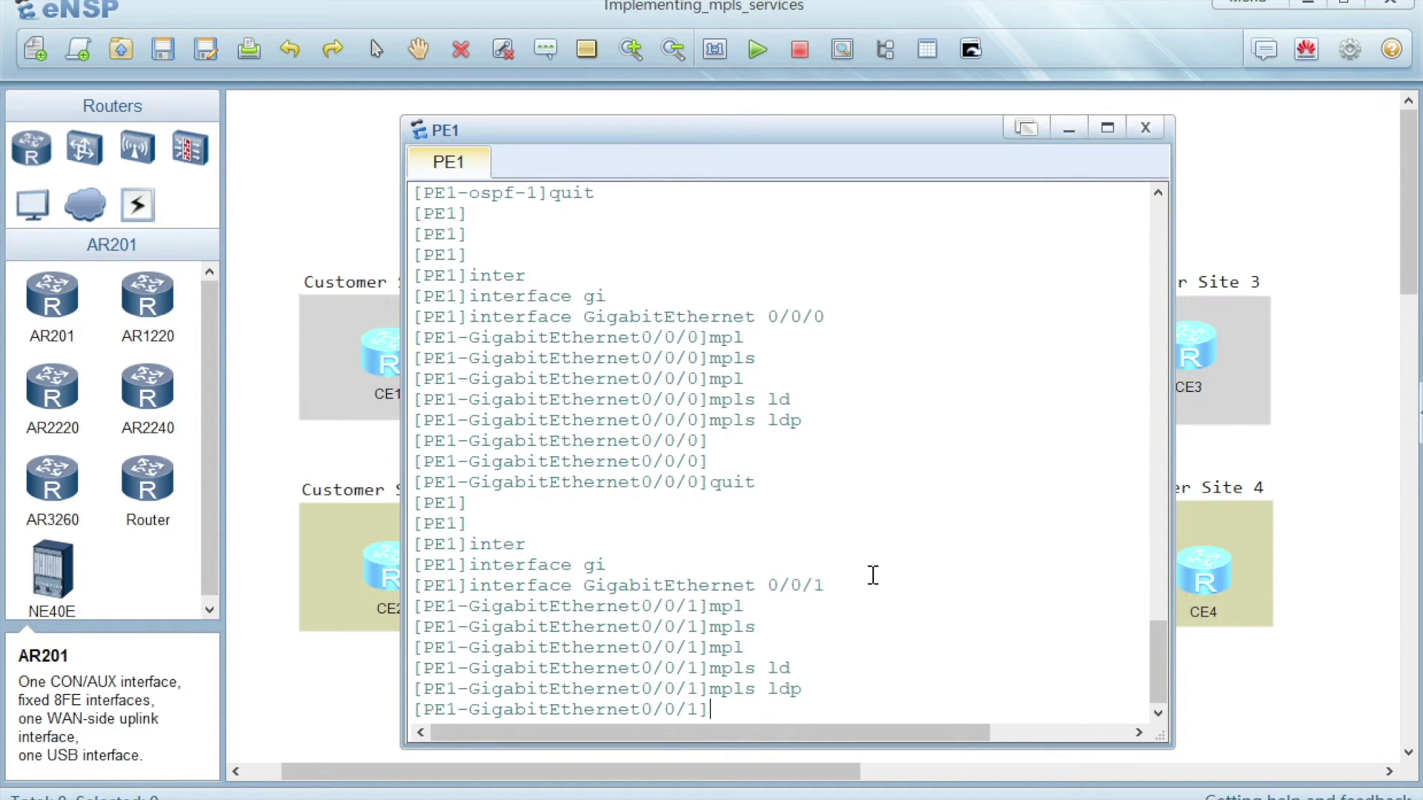
pyautogui.press('Return')
pyautogui.write('quit')
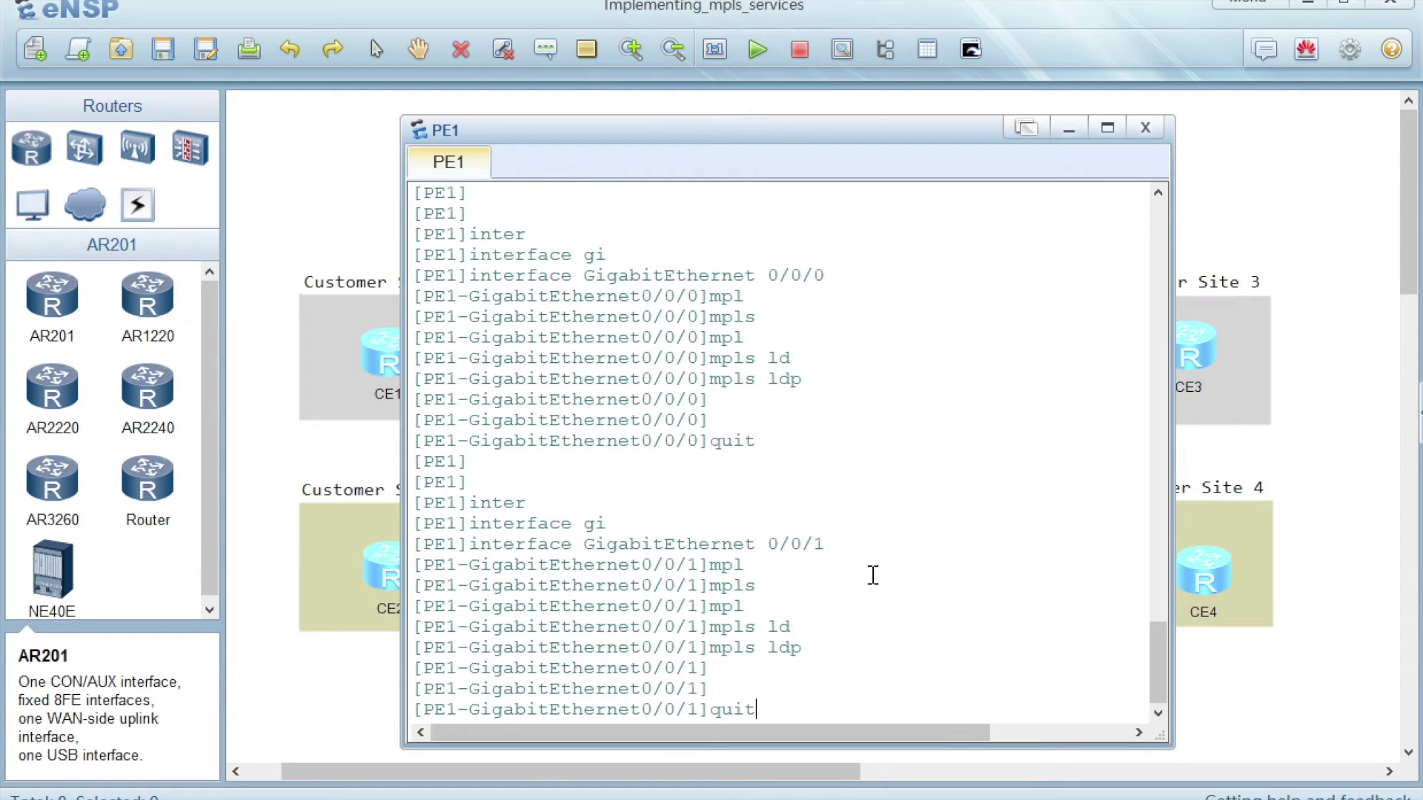
pyautogui.press('Return')
pyautogui.press('Return')
pyautogui.press('Return')
# Step: Return to user view on PE1 and save the current configuration to the device, confirming the write
pyautogui.write('quit')
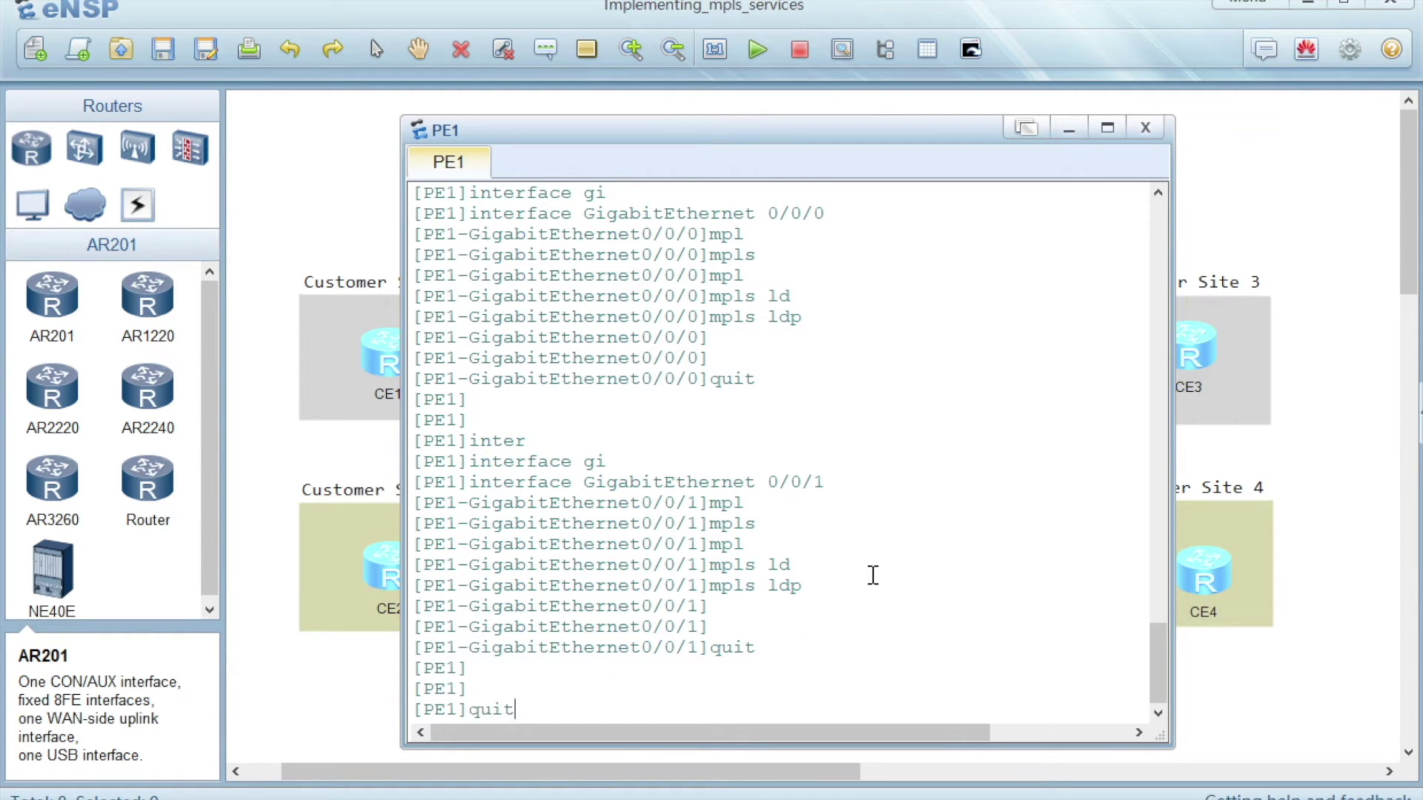
pyautogui.press('Return')
pyautogui.press('Return')
pyautogui.press('Return')
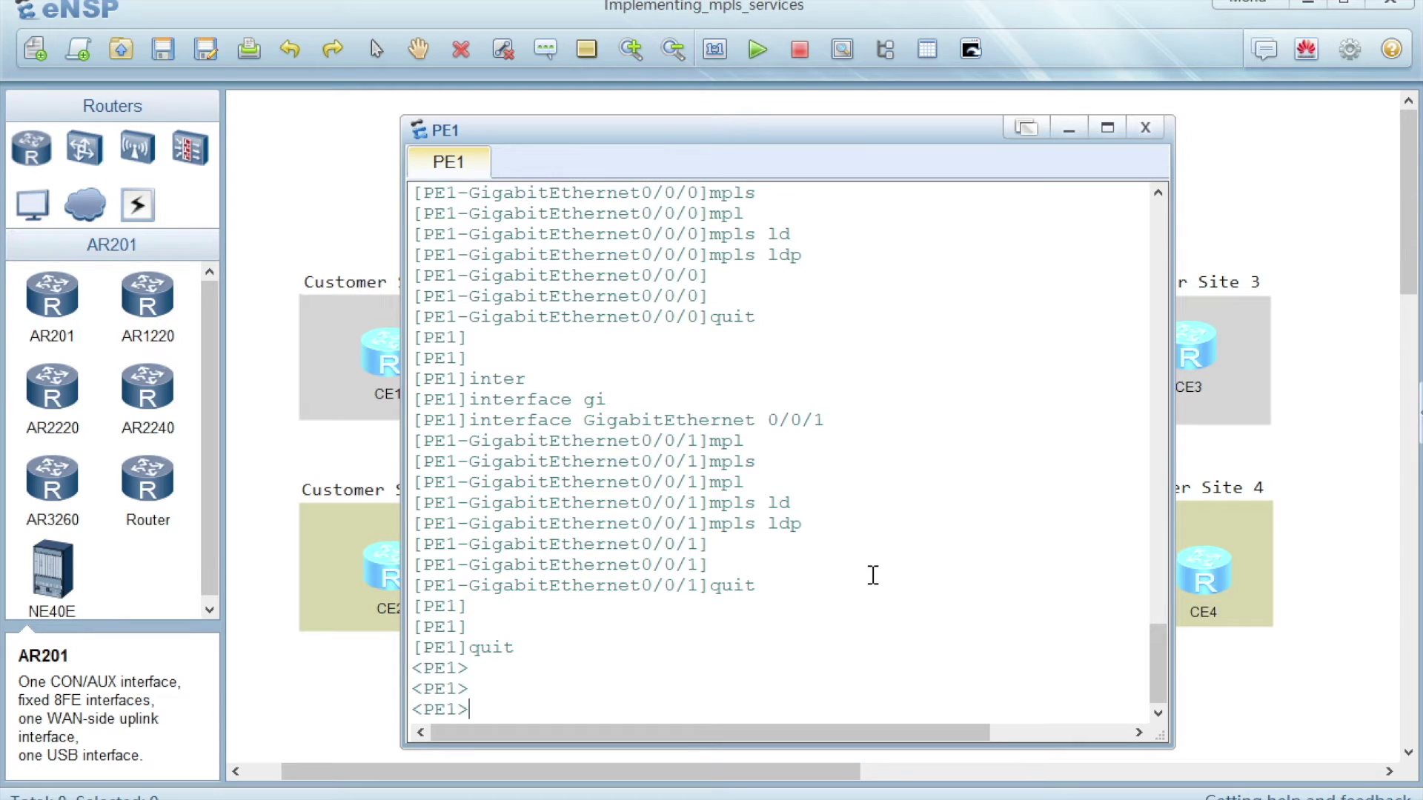
pyautogui.write('sav')
pyautogui.press('Tab')
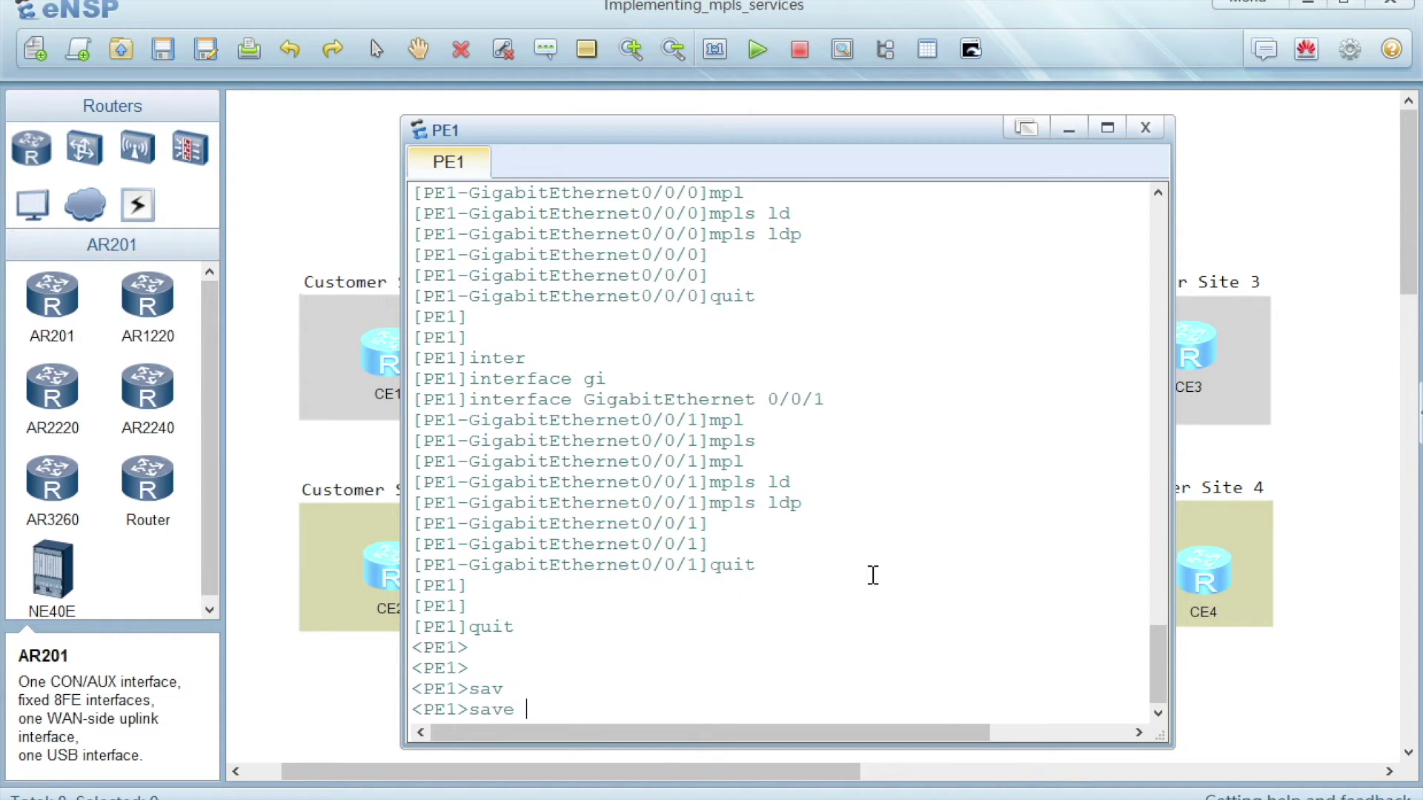
pyautogui.press('Return')
pyautogui.write('y')
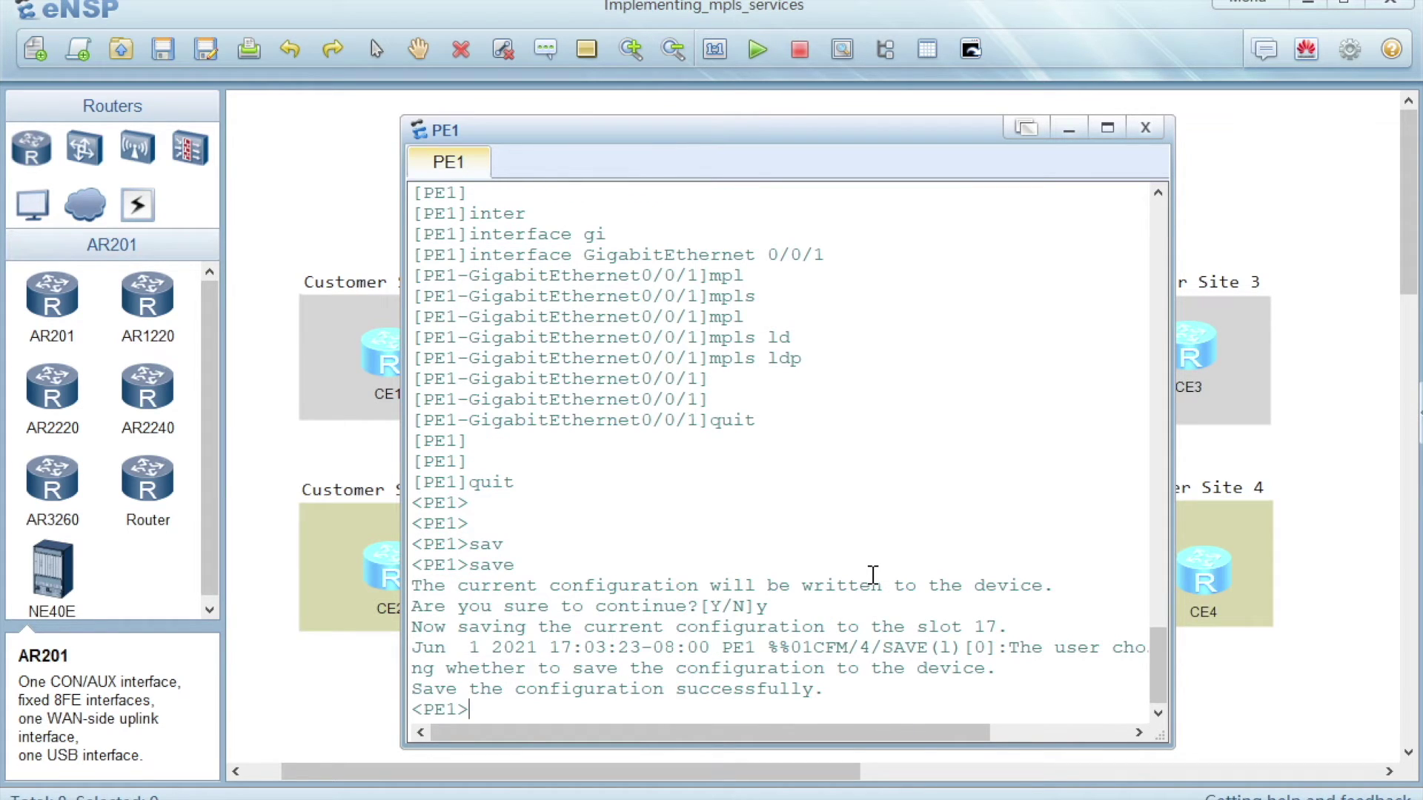
# Step: Minimize the PE1 console to reveal the full network topology
pyautogui.press('Return')
pyautogui.press('Return')
pyautogui.press('Return')
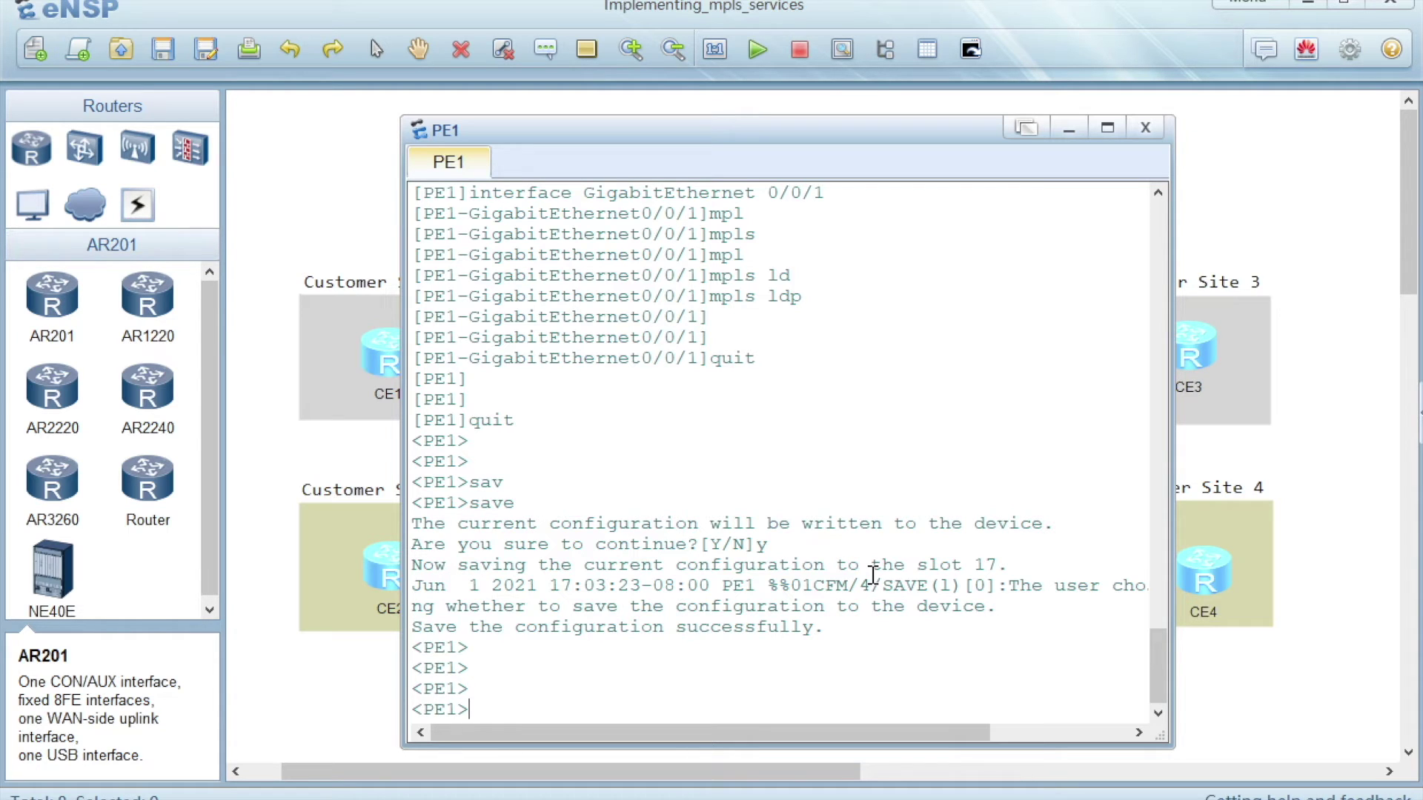
pyautogui.press('Return')
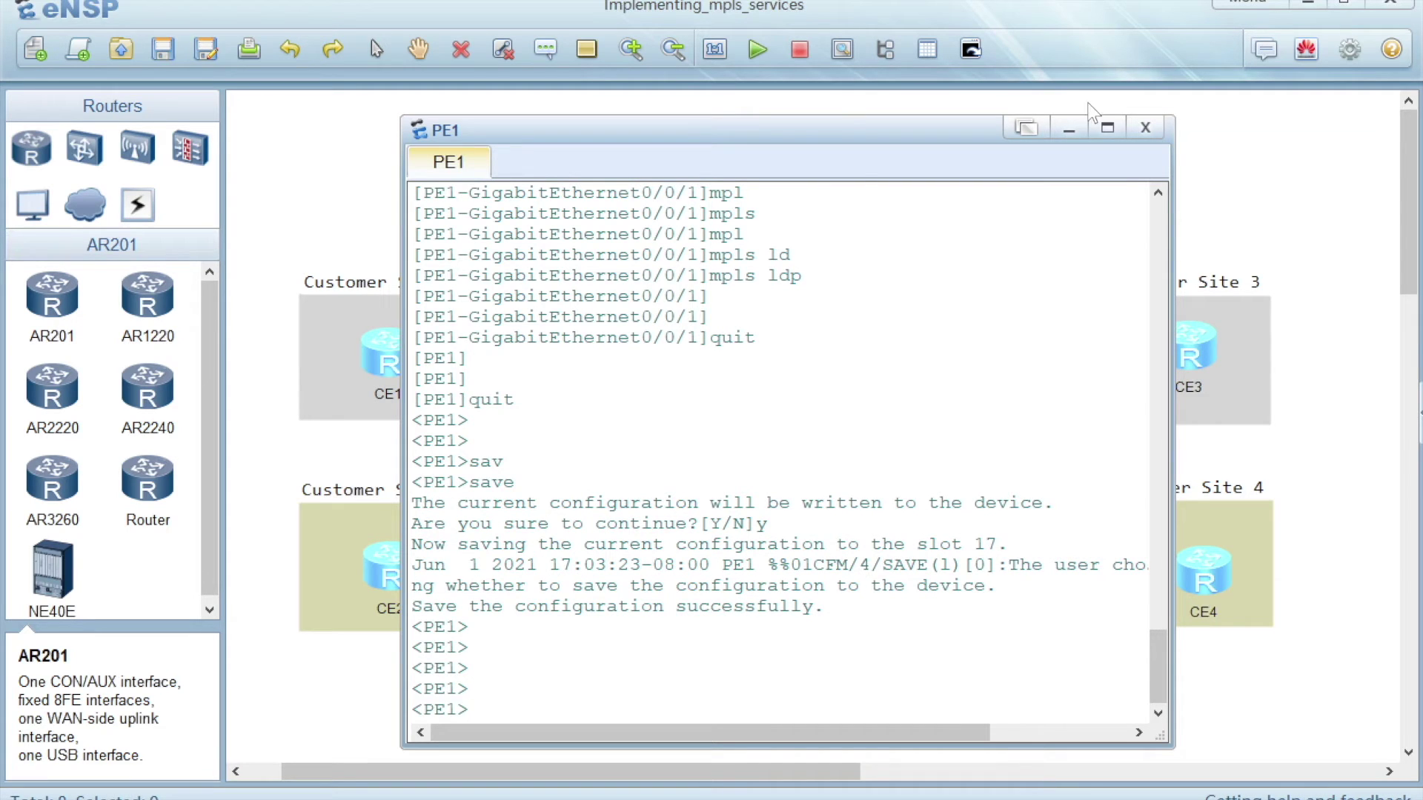
pyautogui.click(1068, 130)
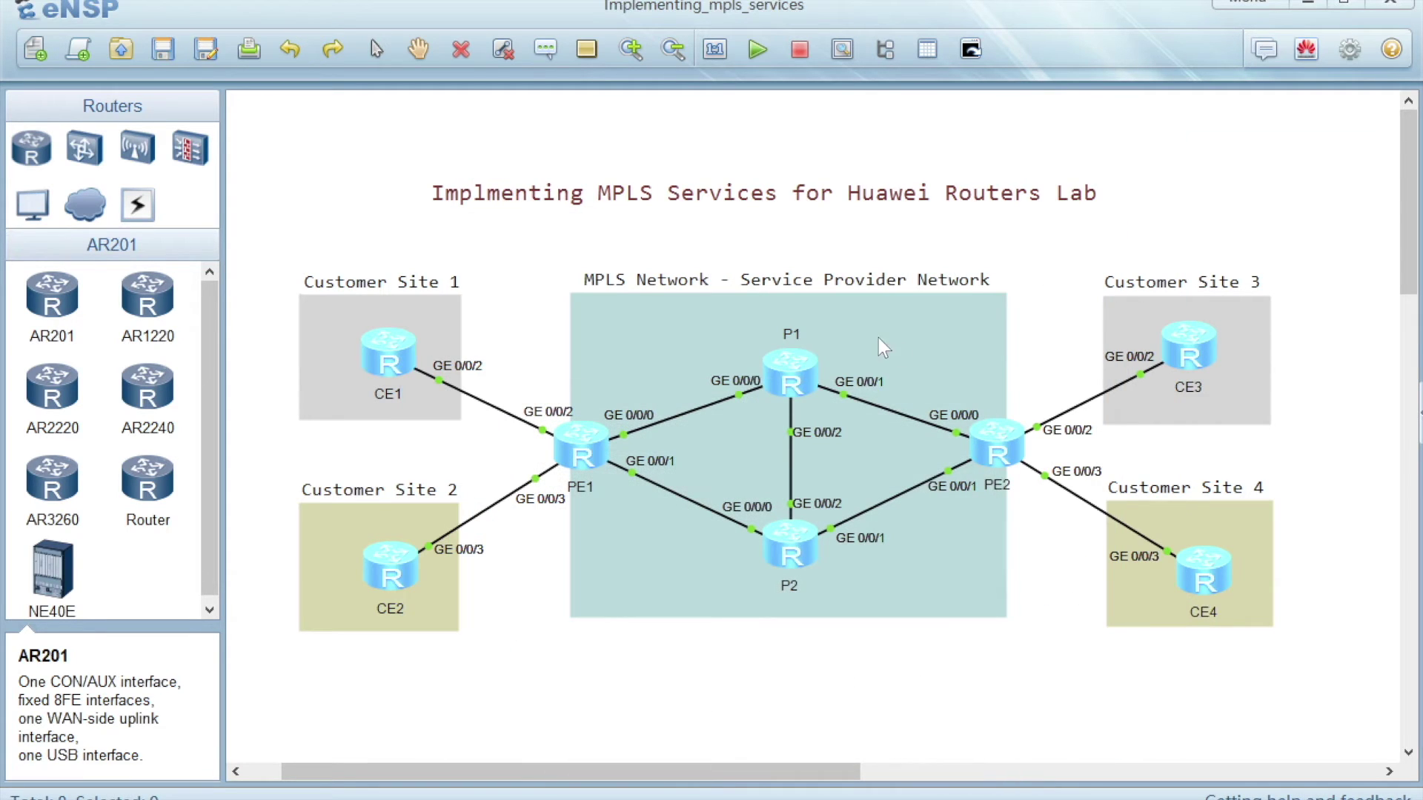
# Step: Open the CLI console of router P1 and enter system view
pyautogui.rightClick(792, 385)
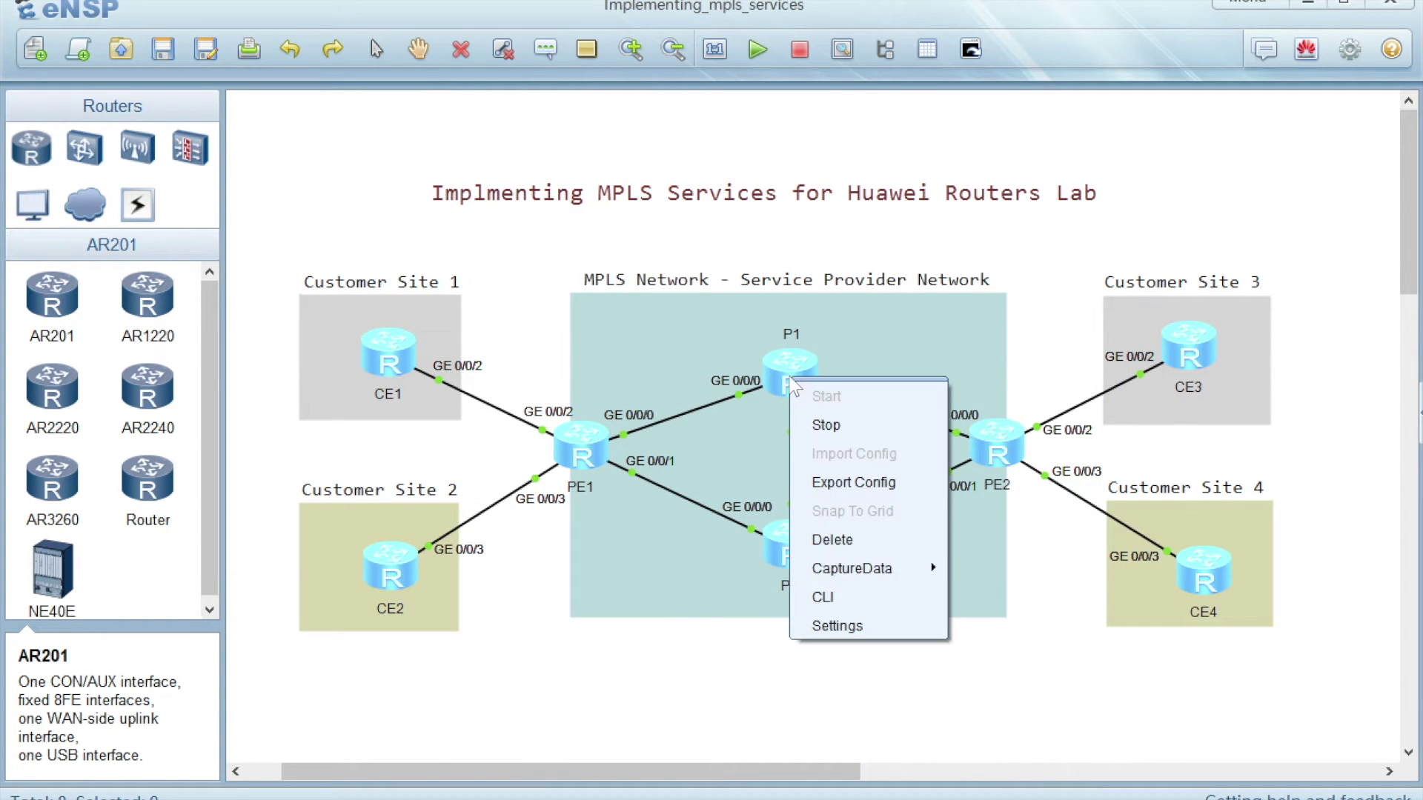
pyautogui.click(849, 597)
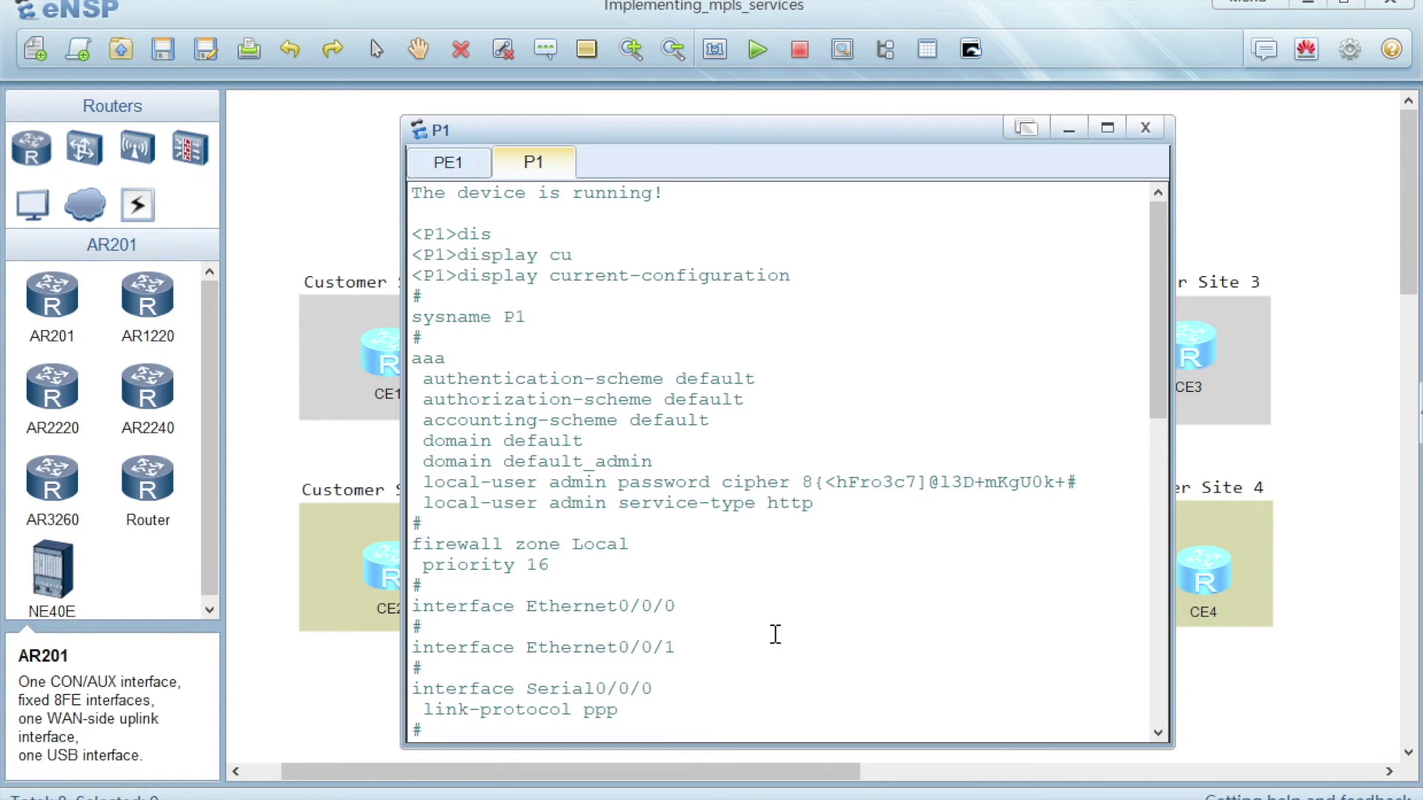
pyautogui.press('Return')
pyautogui.press('Return')
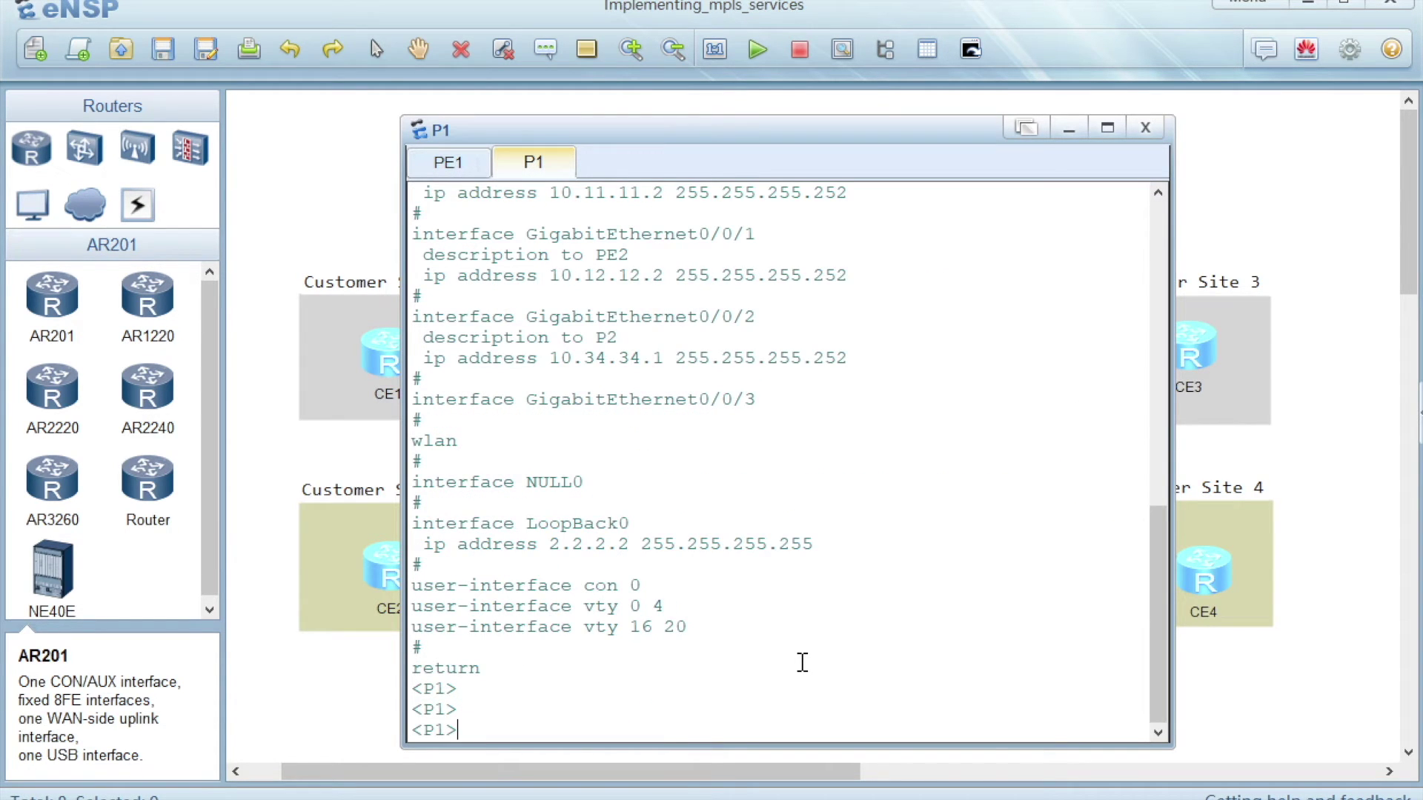
pyautogui.press('Return')
pyautogui.press('Return')
pyautogui.press('Return')
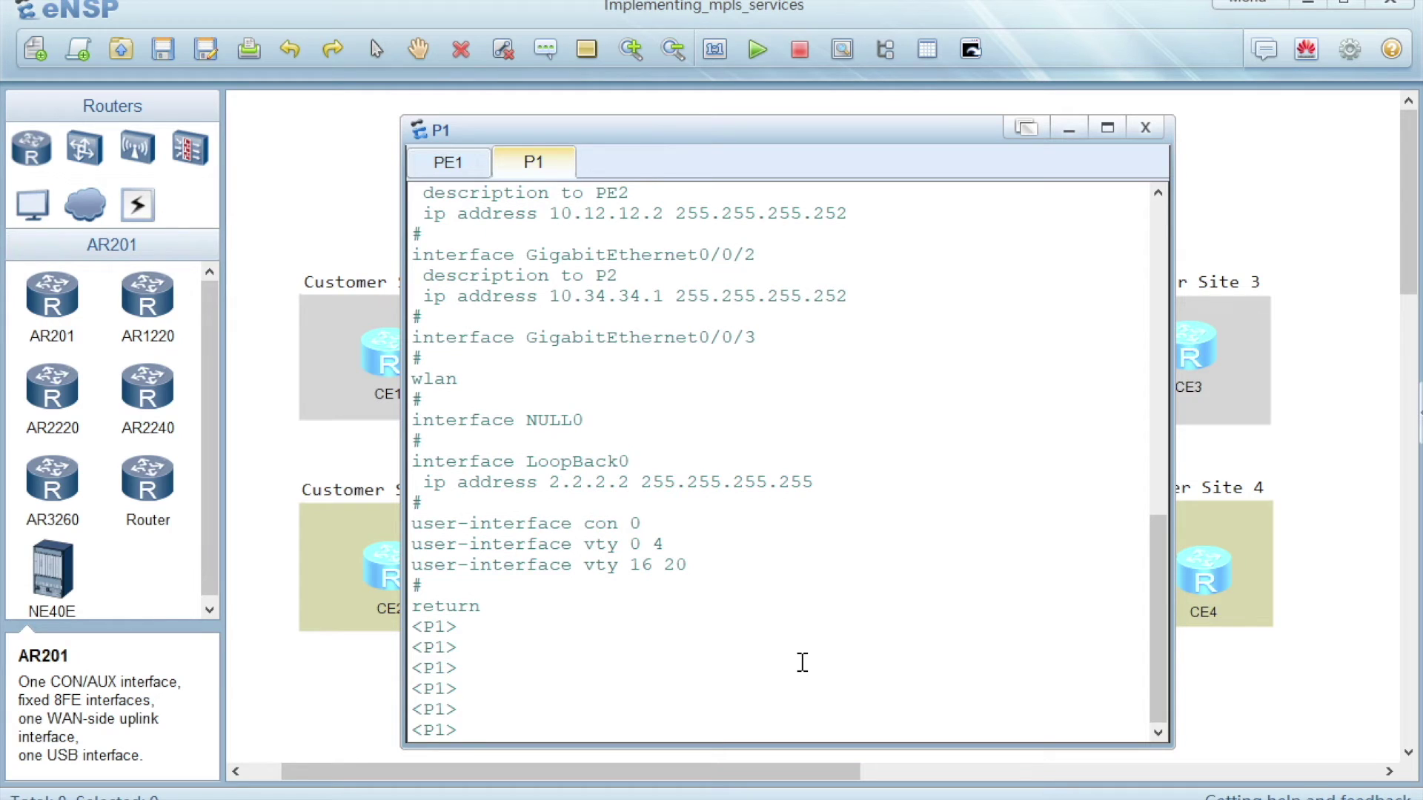
pyautogui.press('Return')
pyautogui.press('Return')
pyautogui.write('syst')
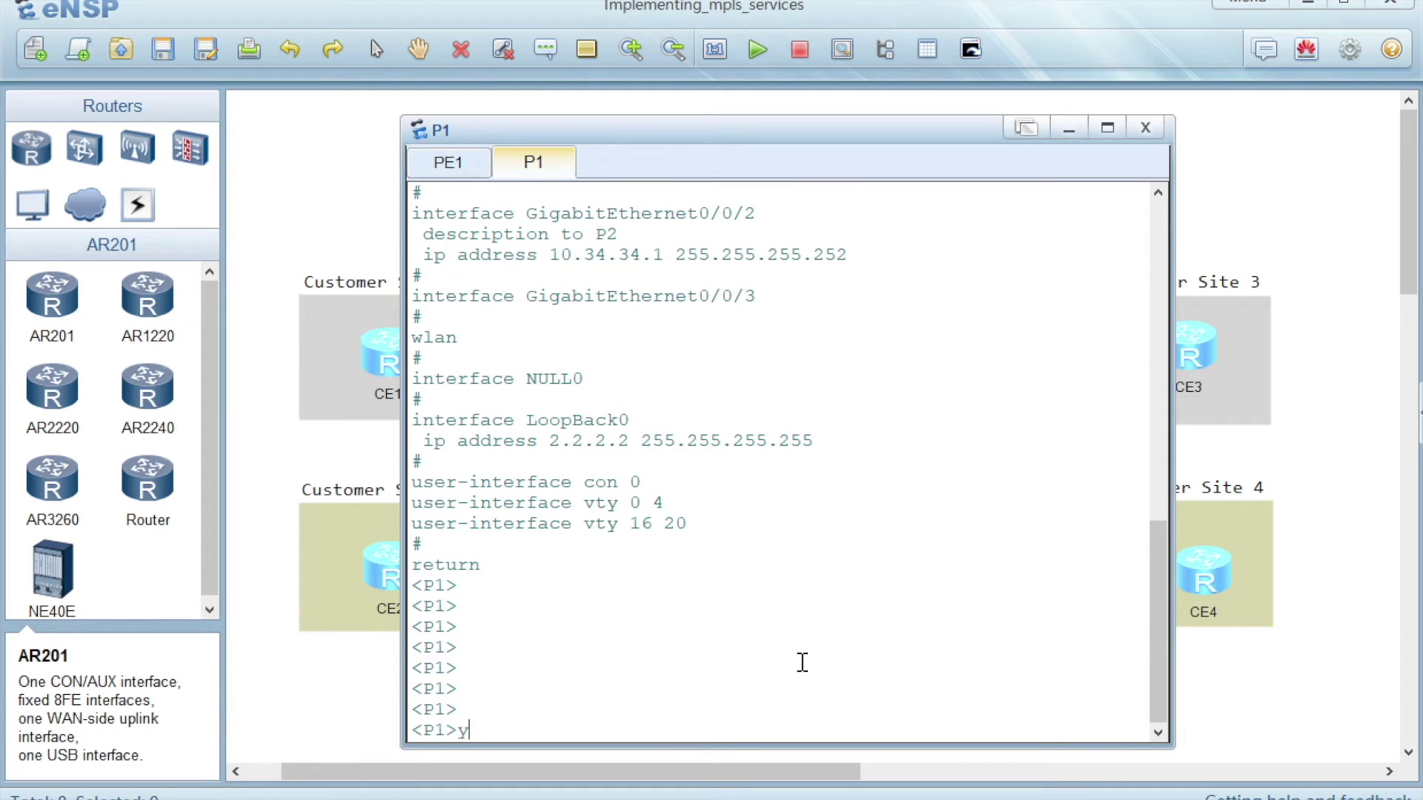
pyautogui.press('Tab')
pyautogui.press('Return')
pyautogui.press('Return')
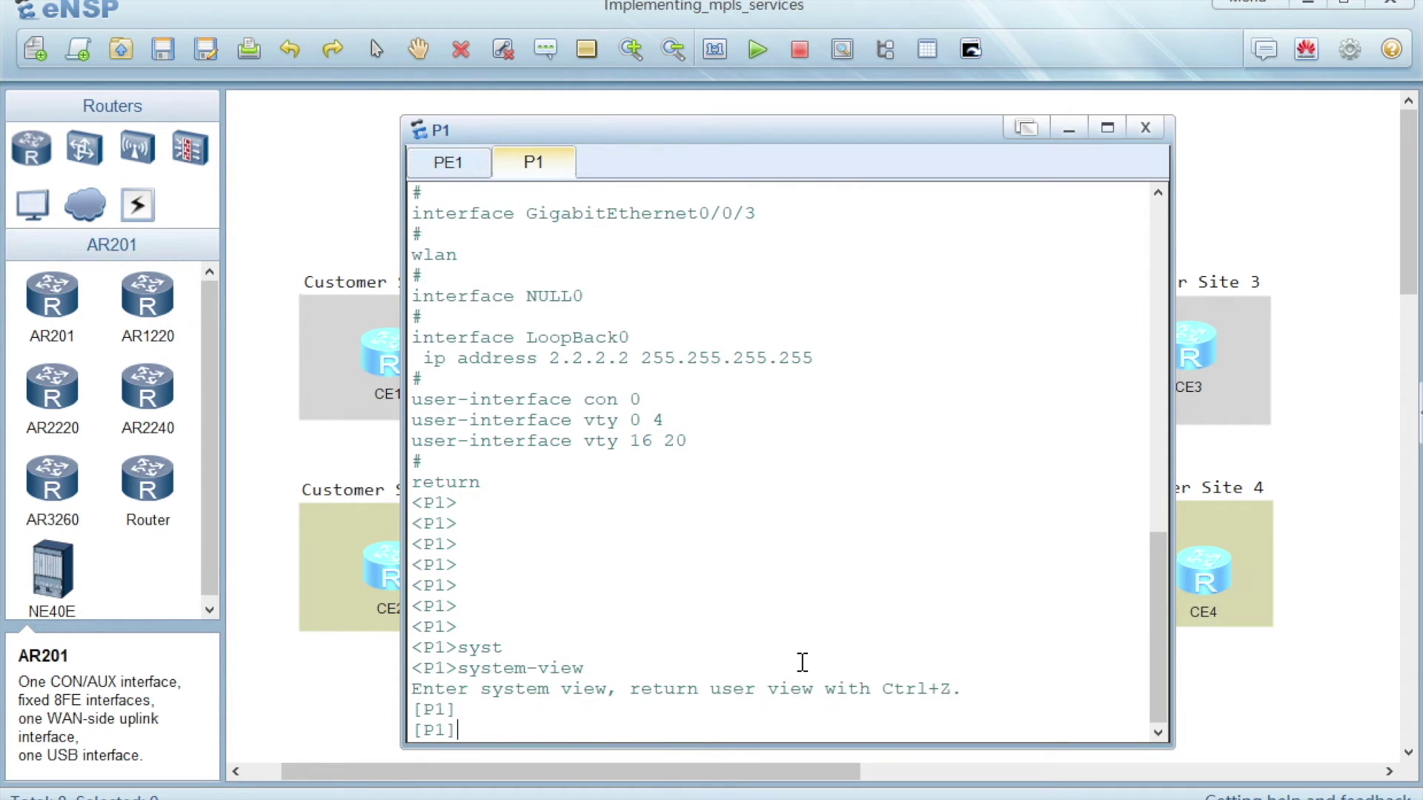
# Step: Review the global MPLS commands in the Notepad script, and return to P1's console
pyautogui.hotkey('alt', 'Tab')
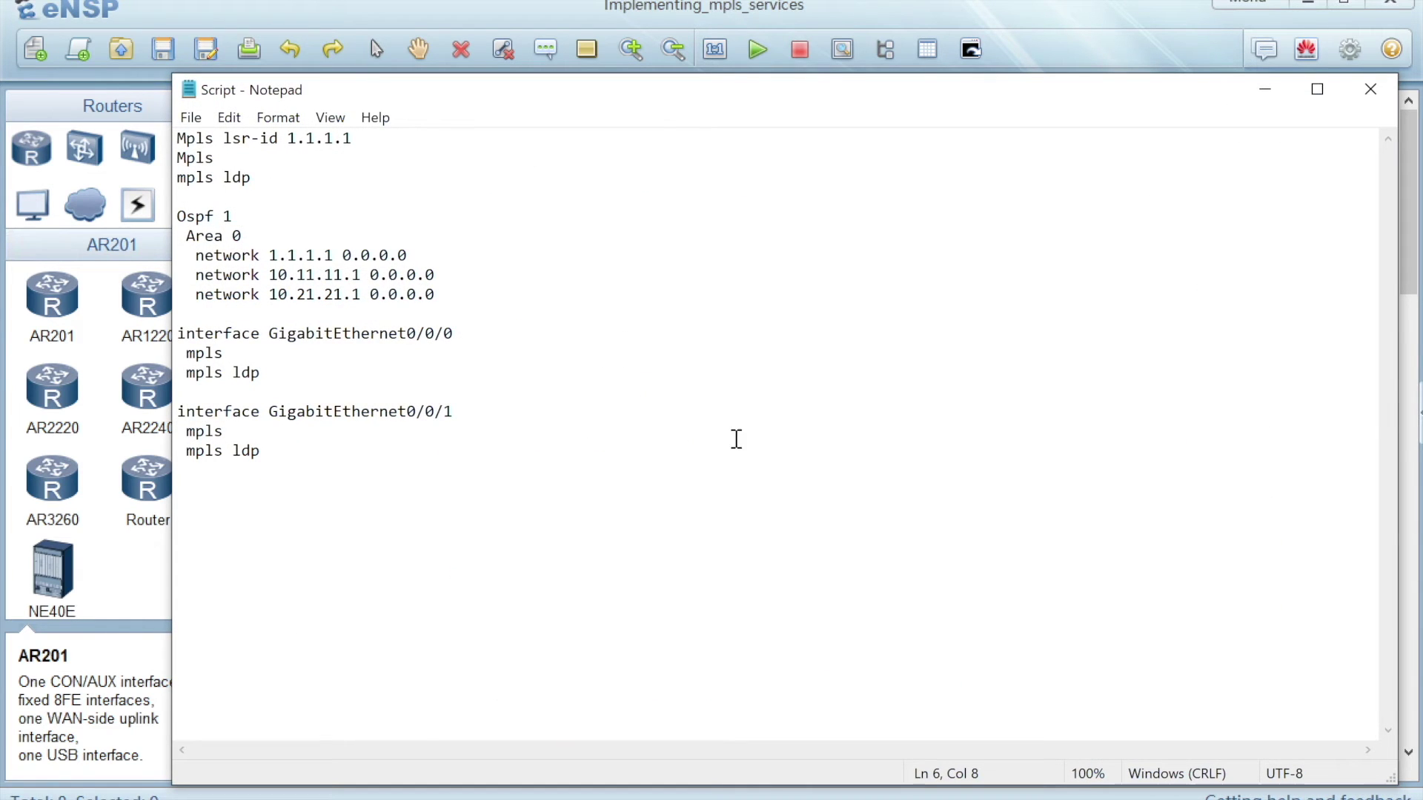
pyautogui.click(248, 178)
pyautogui.click(356, 139)
pyautogui.click(875, 712)
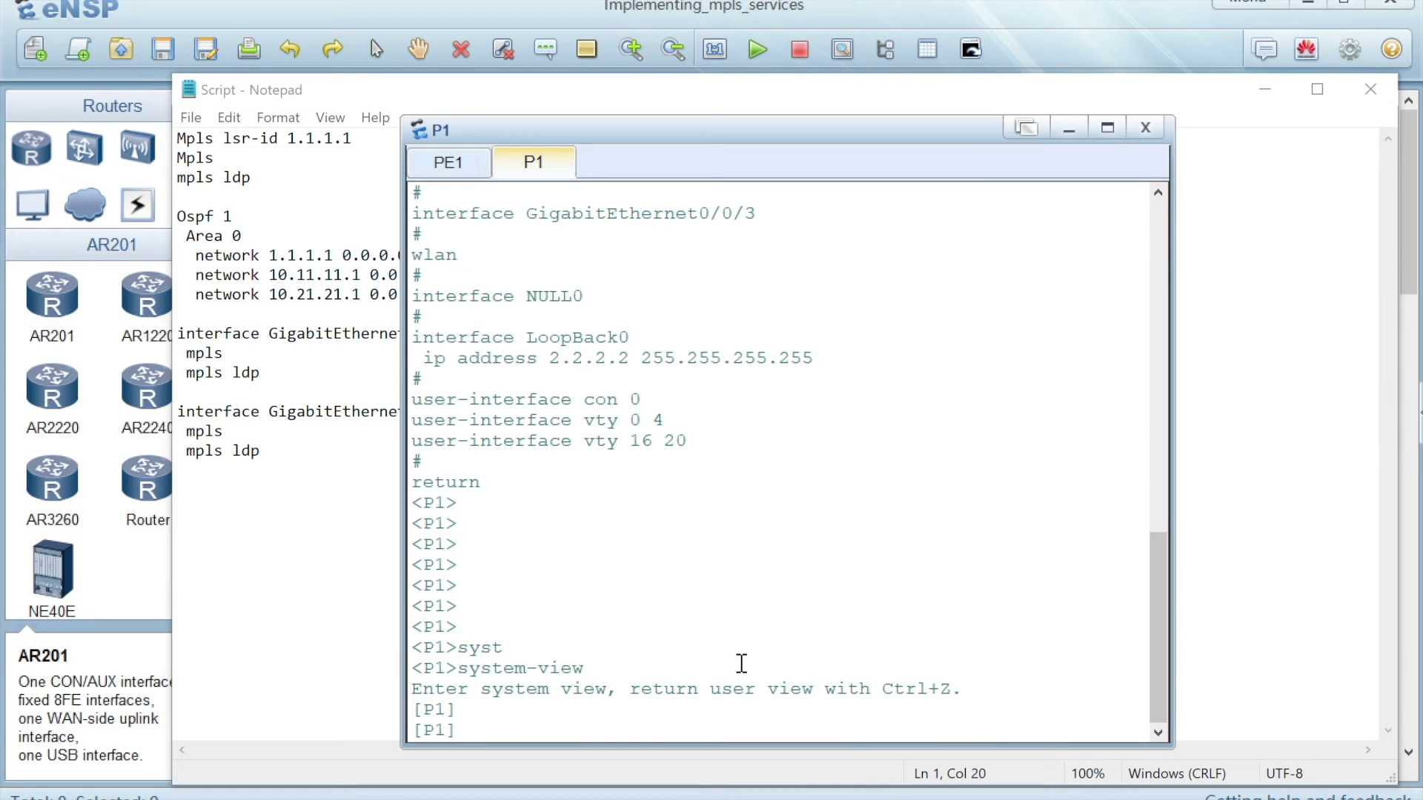
# Step: Display the current configuration of interface LoopBack 0 on P1
pyautogui.press('Return')
pyautogui.press('Return')
pyautogui.write('displ')
pyautogui.press('Tab')
pyautogui.write('cu')
pyautogui.press('Tab')
pyautogui.write('interf')
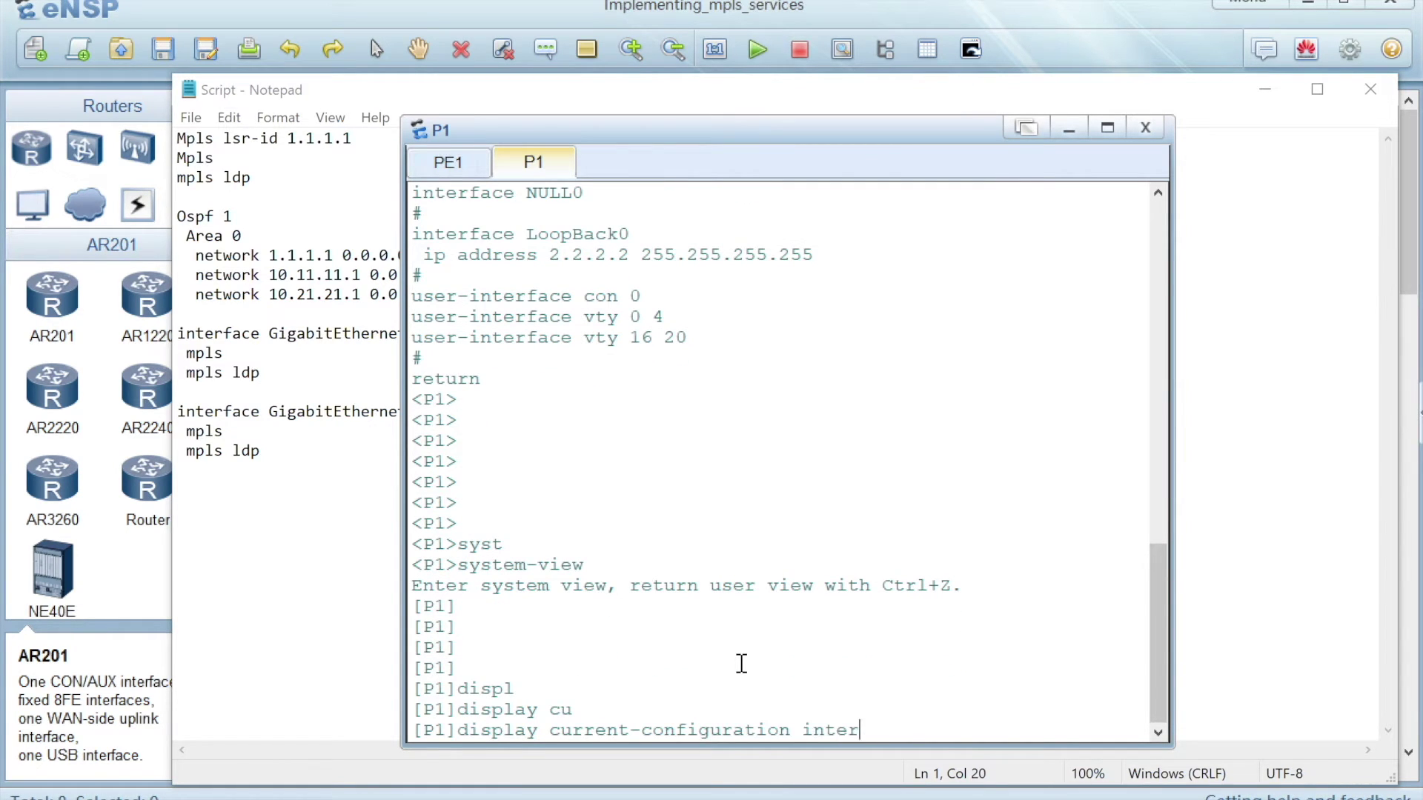
pyautogui.press('Tab')
pyautogui.write('o')
pyautogui.press('Tab')
pyautogui.write('0')
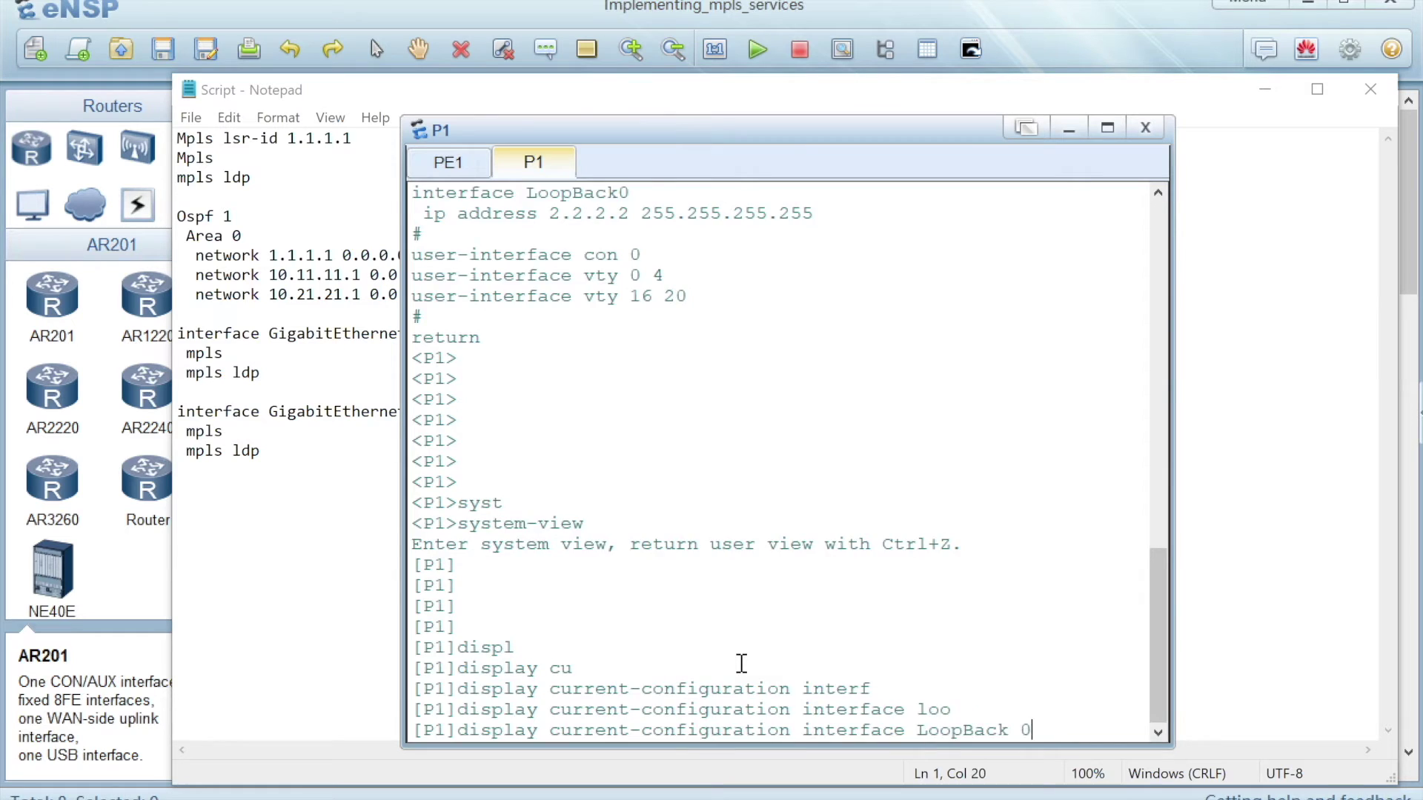
pyautogui.press('Return')
pyautogui.press('Return')
pyautogui.press('Return')
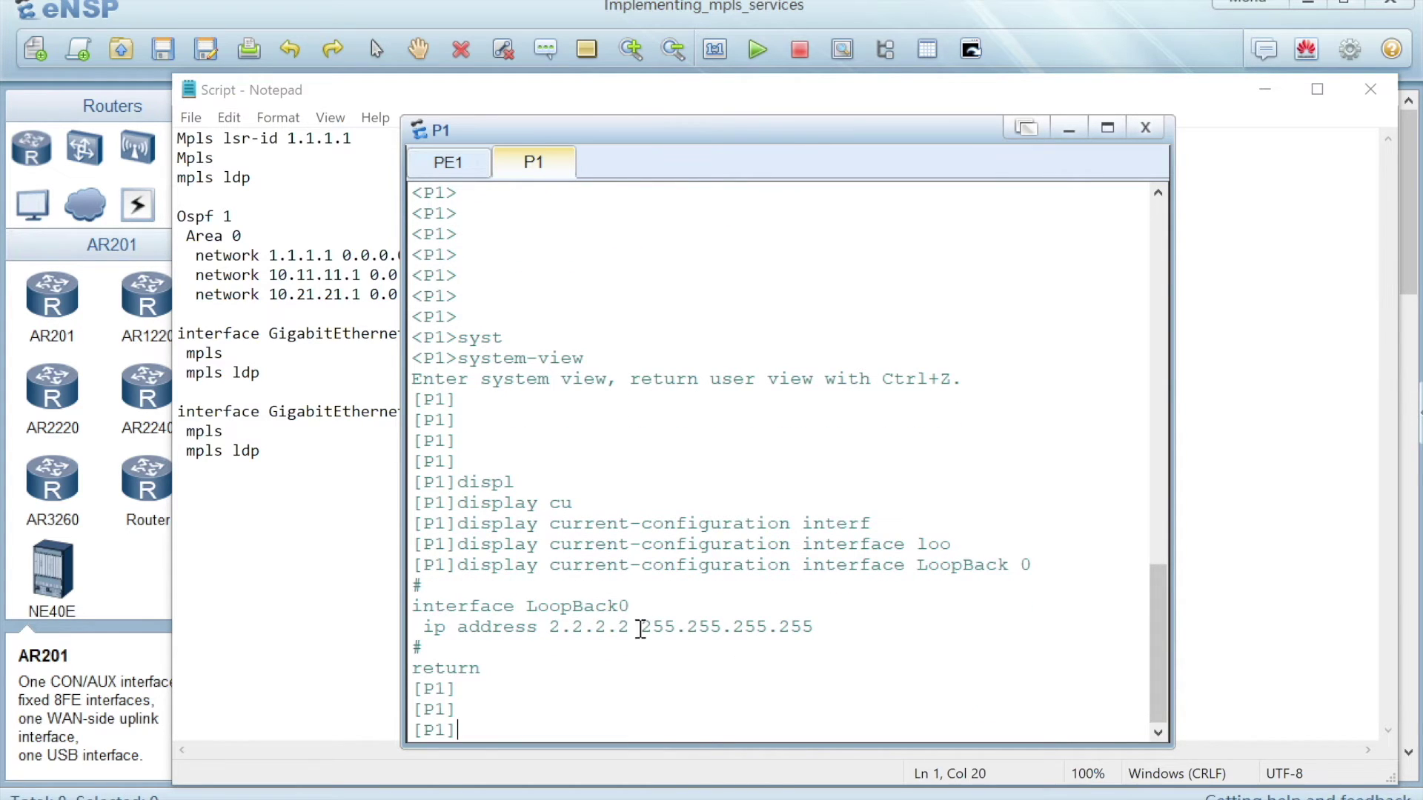
# Step: Copy P1's LoopBack0 address 2.2.2.2 and replace the MPLS LSR ID in the Notepad script with it
pyautogui.moveTo(629, 627); pyautogui.dragTo(561, 633)
pyautogui.rightClick(562, 635)
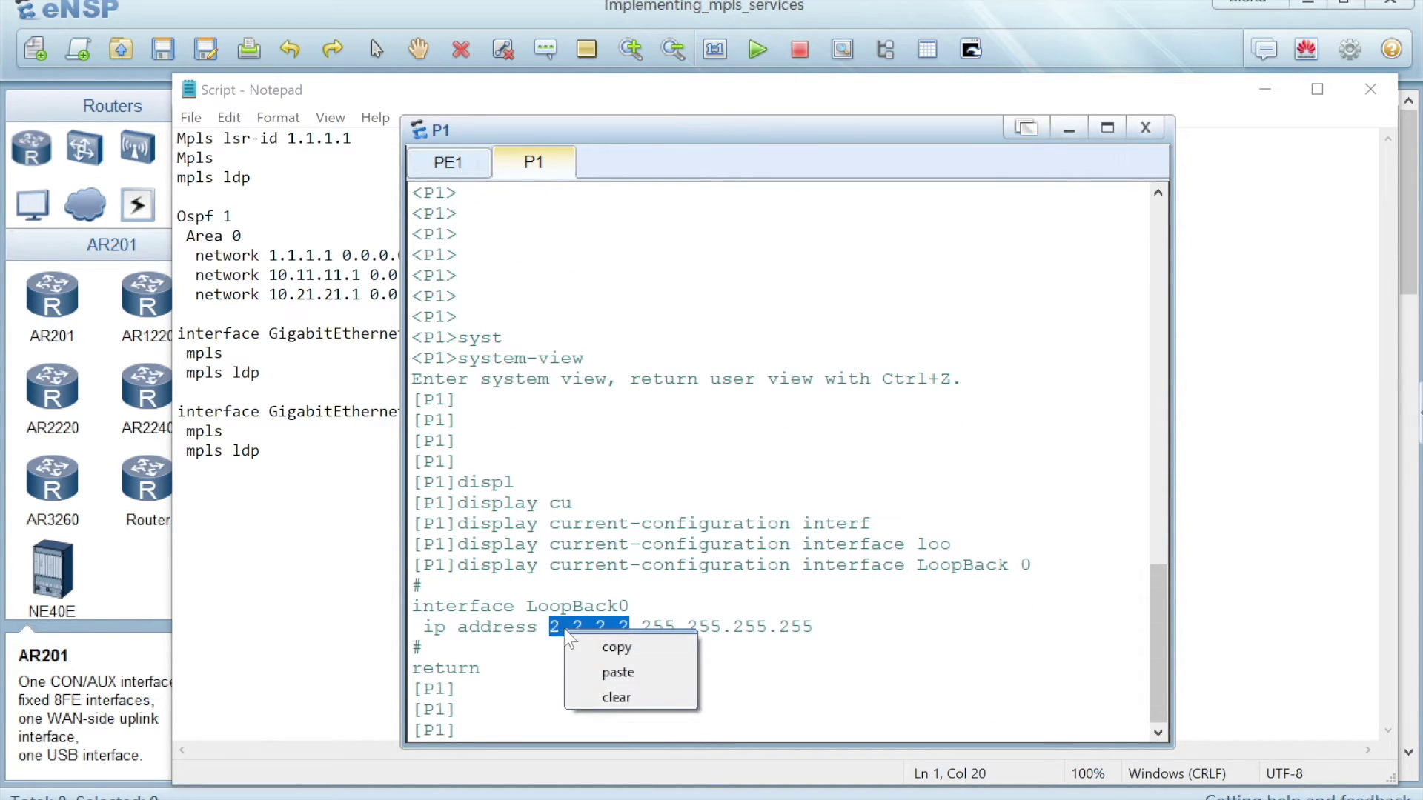
pyautogui.click(599, 652)
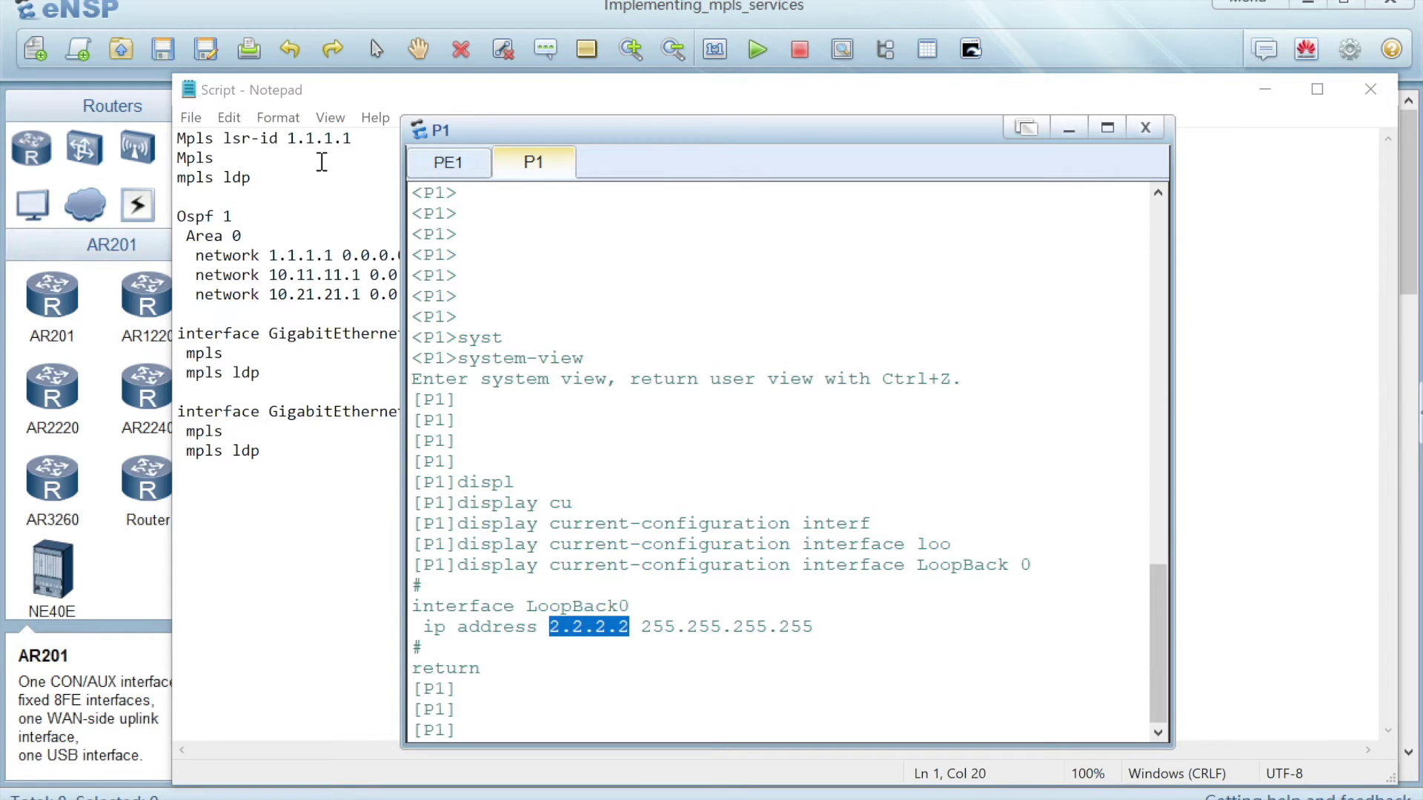
pyautogui.click(343, 139)
pyautogui.moveTo(352, 139); pyautogui.dragTo(286, 138)
pyautogui.hotkey('ctrl', 'v')
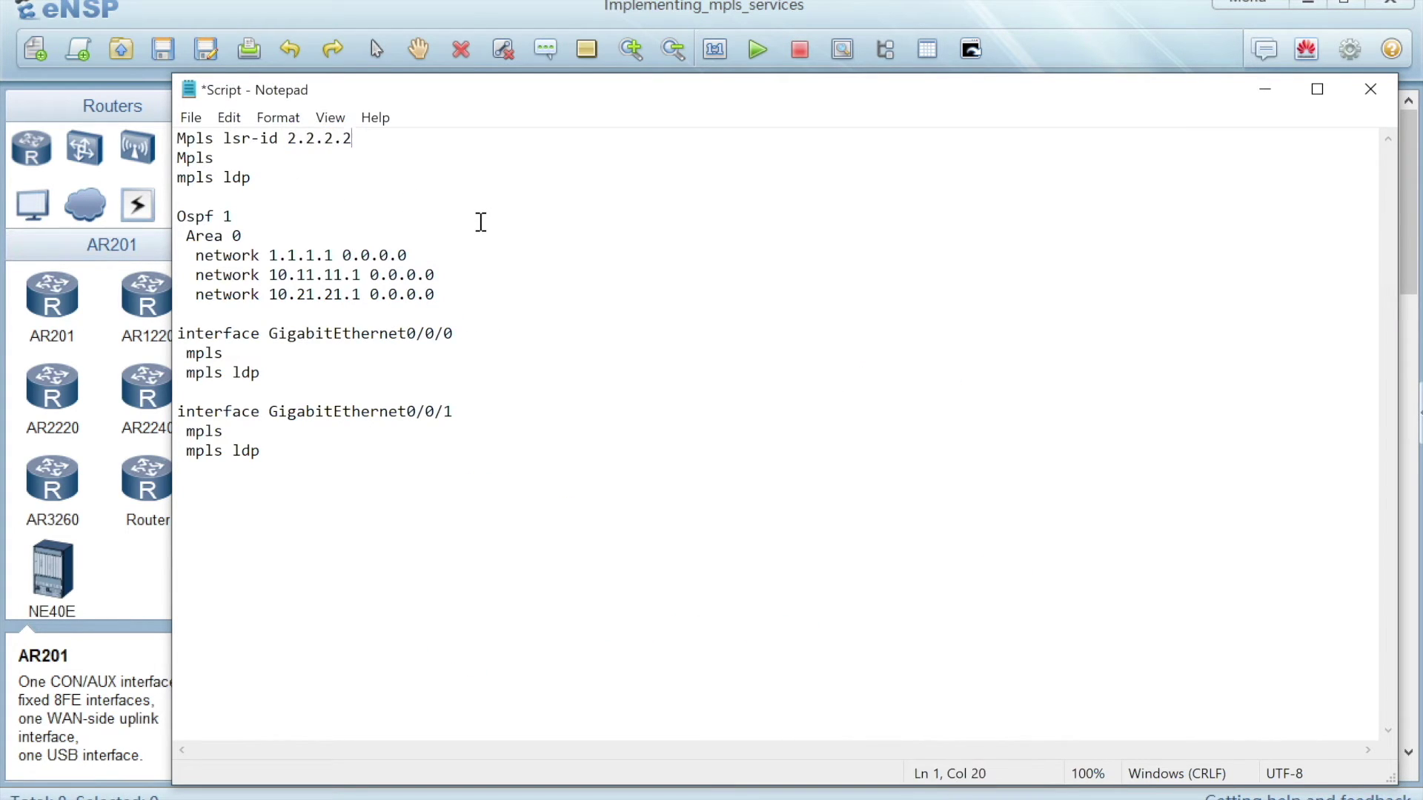
# Step: Copy the three global command lines Mpls lsr-id 2.2.2.2, Mpls and mpls ldp from the script
pyautogui.click(216, 158)
pyautogui.click(256, 178)
pyautogui.moveTo(259, 180); pyautogui.dragTo(153, 142)
pyautogui.rightClick(199, 162)
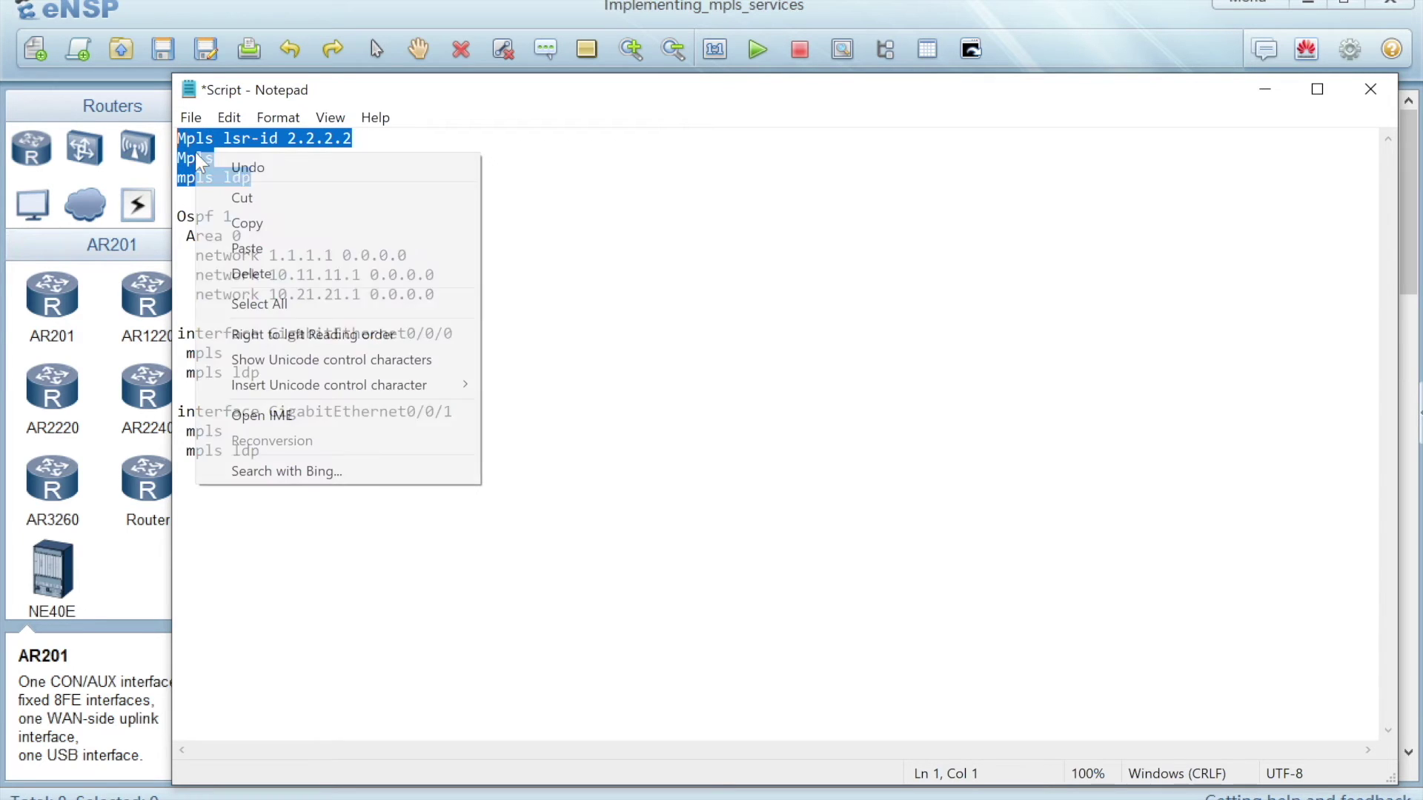
pyautogui.click(275, 221)
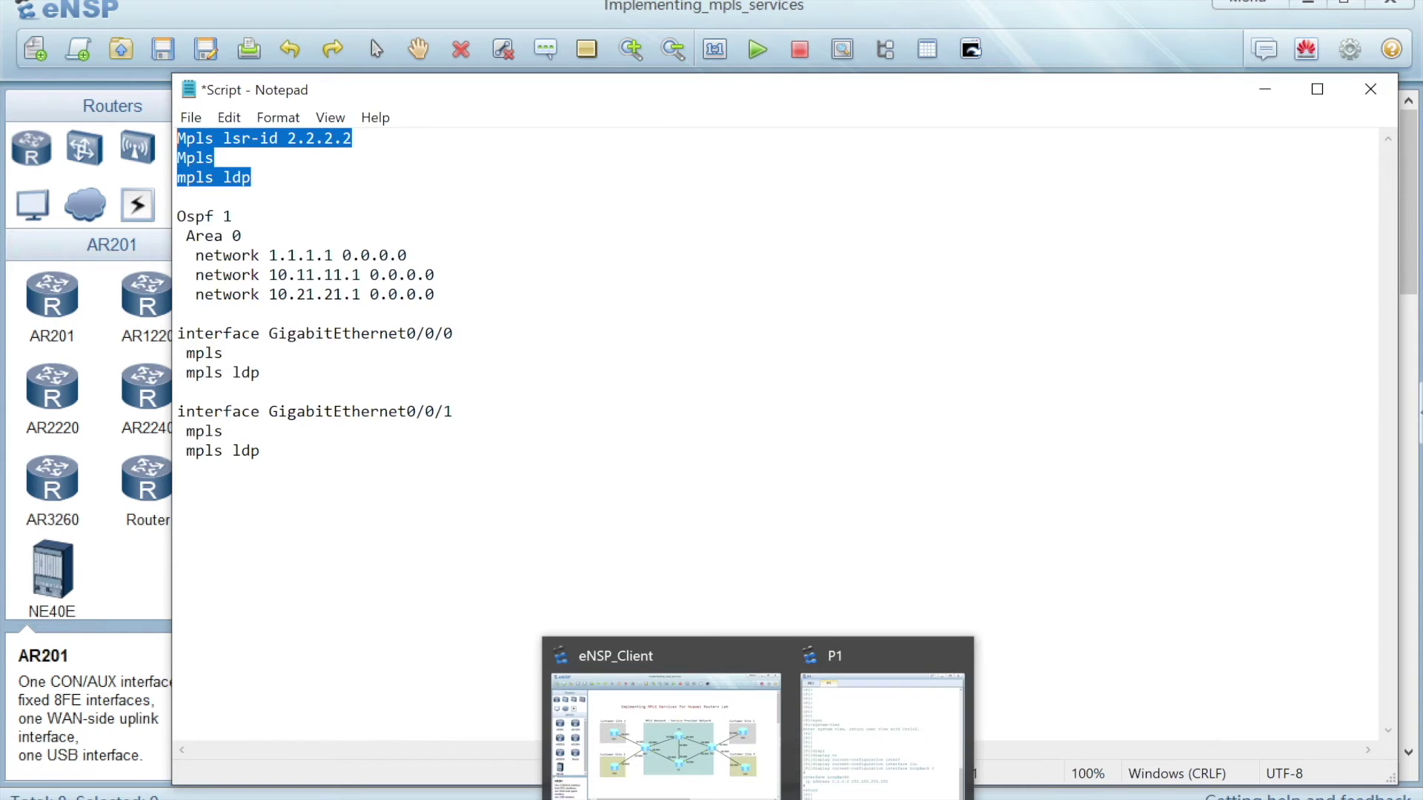
# Step: Paste the copied commands into P1's console to set LSR ID 2.2.2.2 and enable MPLS and LDP globally
pyautogui.click(838, 767)
pyautogui.click(525, 618)
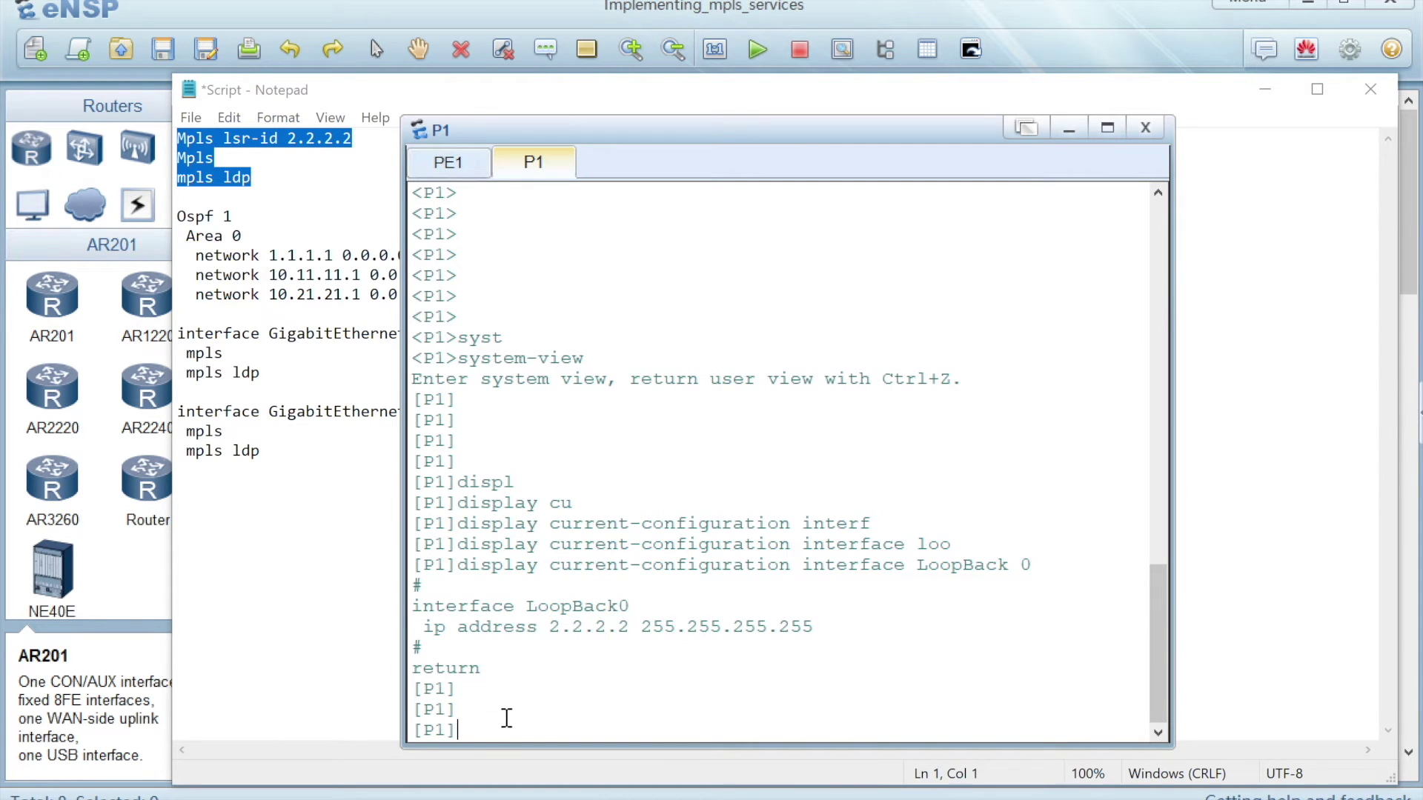
pyautogui.press('Return')
pyautogui.press('Return')
pyautogui.press('Return')
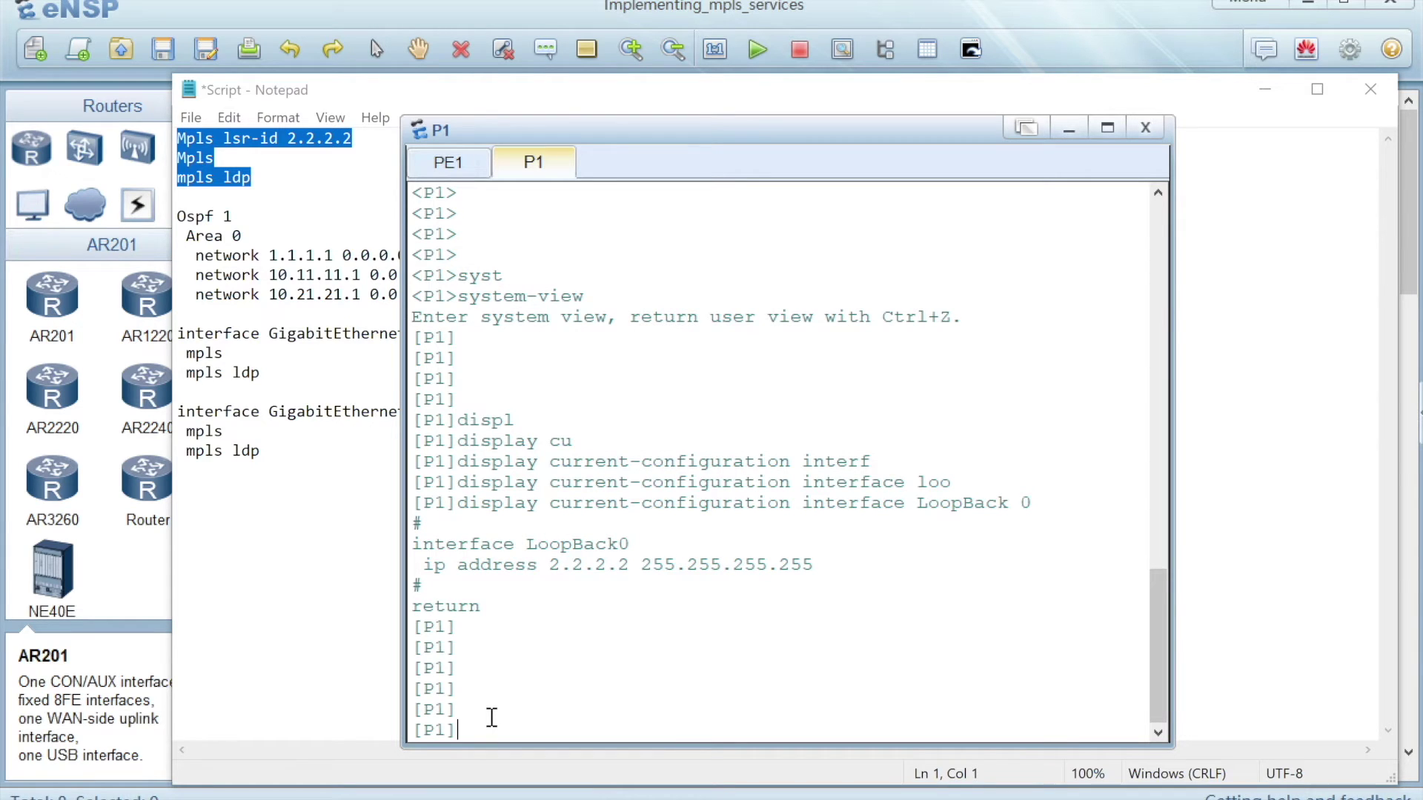
pyautogui.rightClick(491, 717)
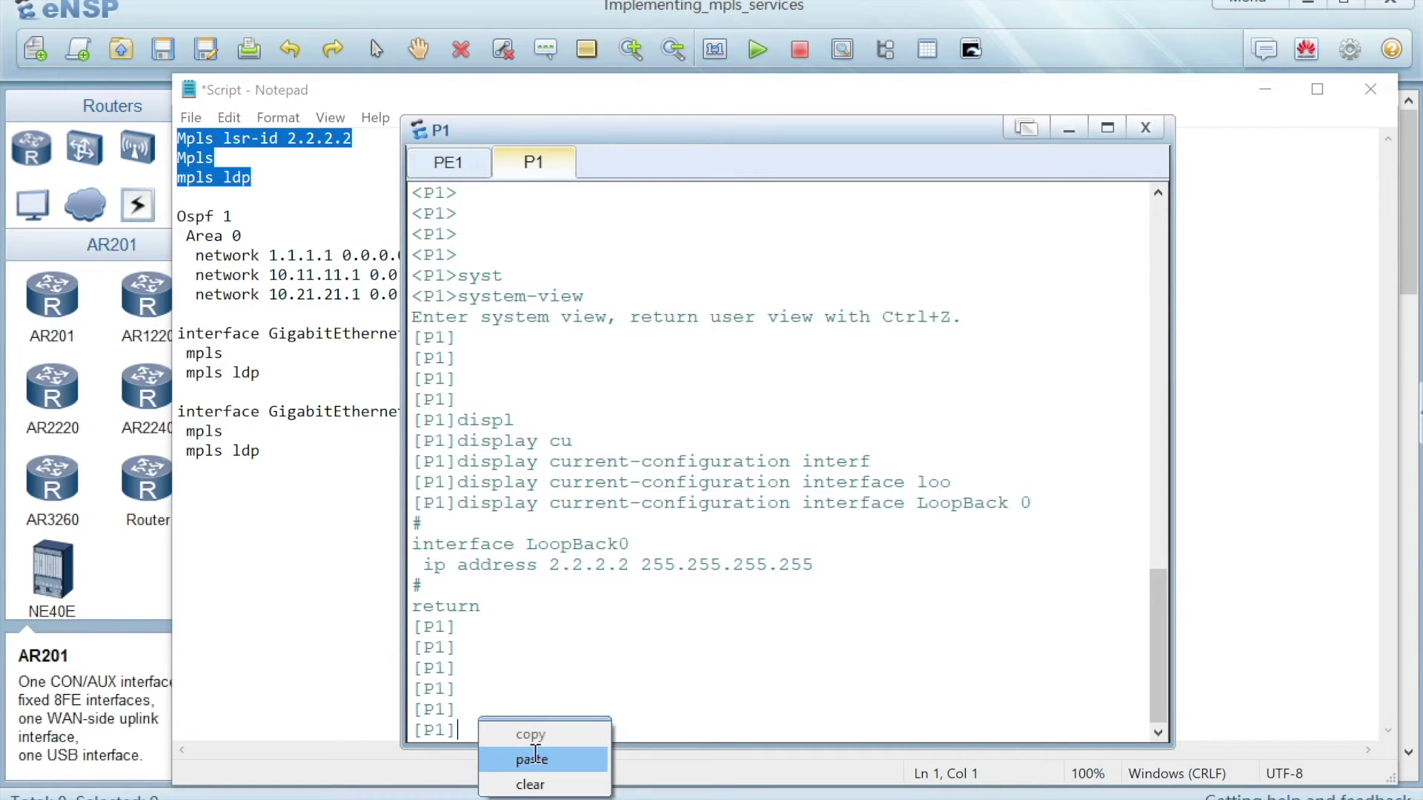
pyautogui.click(527, 758)
pyautogui.press('Return')
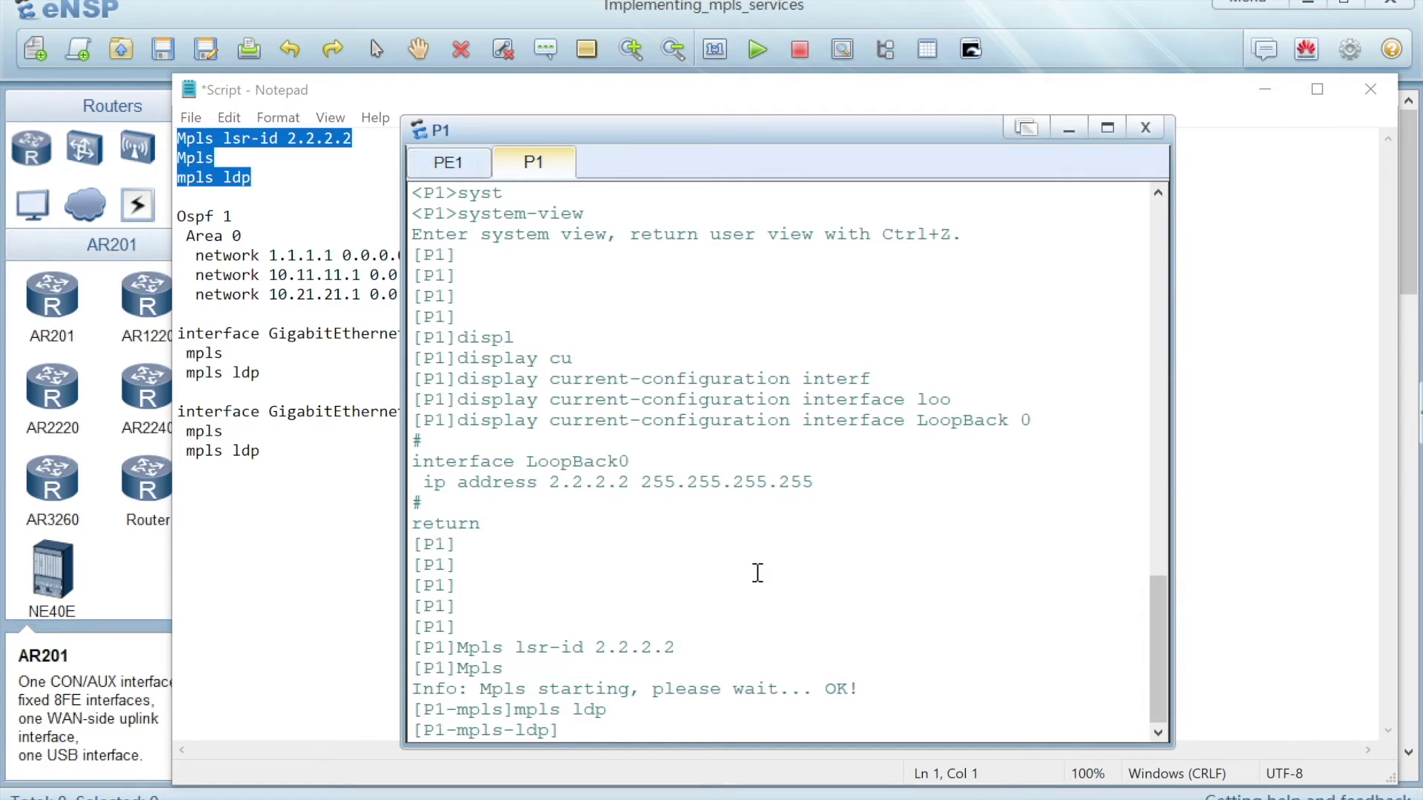
# Step: Quit the MPLS LDP view on P1 to return to system view
pyautogui.press('Return')
pyautogui.press('Return')
pyautogui.write('quit')
pyautogui.press('Return')
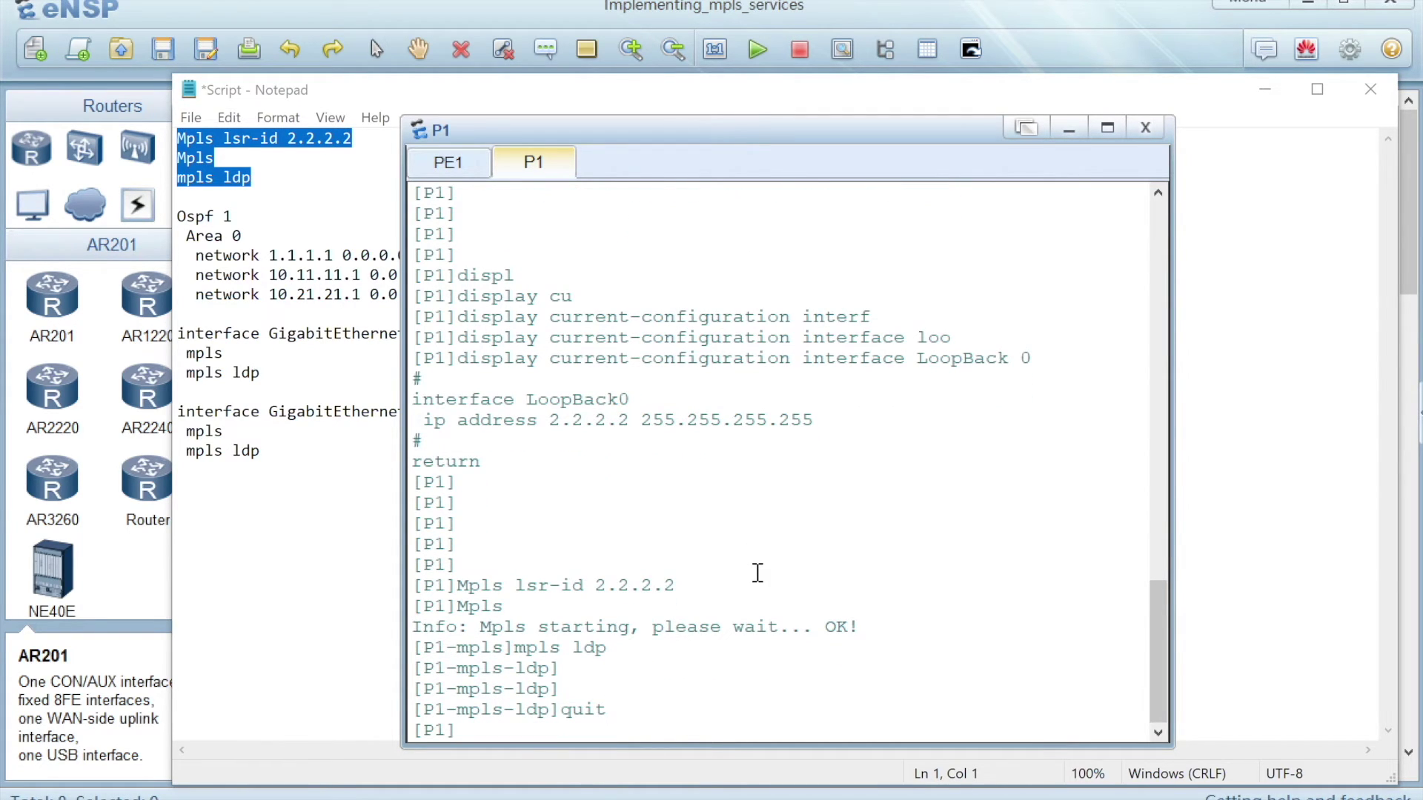
pyautogui.press('Return')
pyautogui.press('Return')
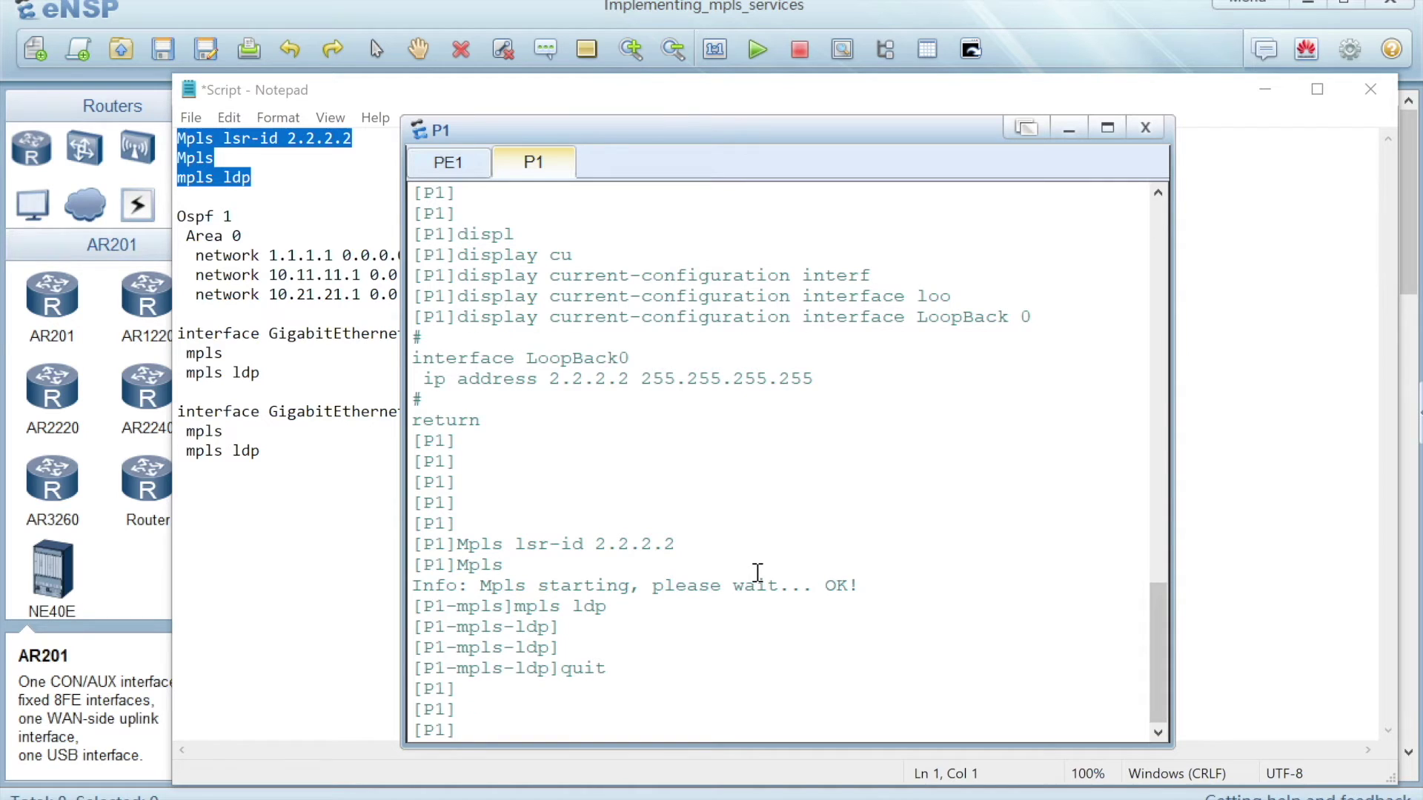
pyautogui.write('display')
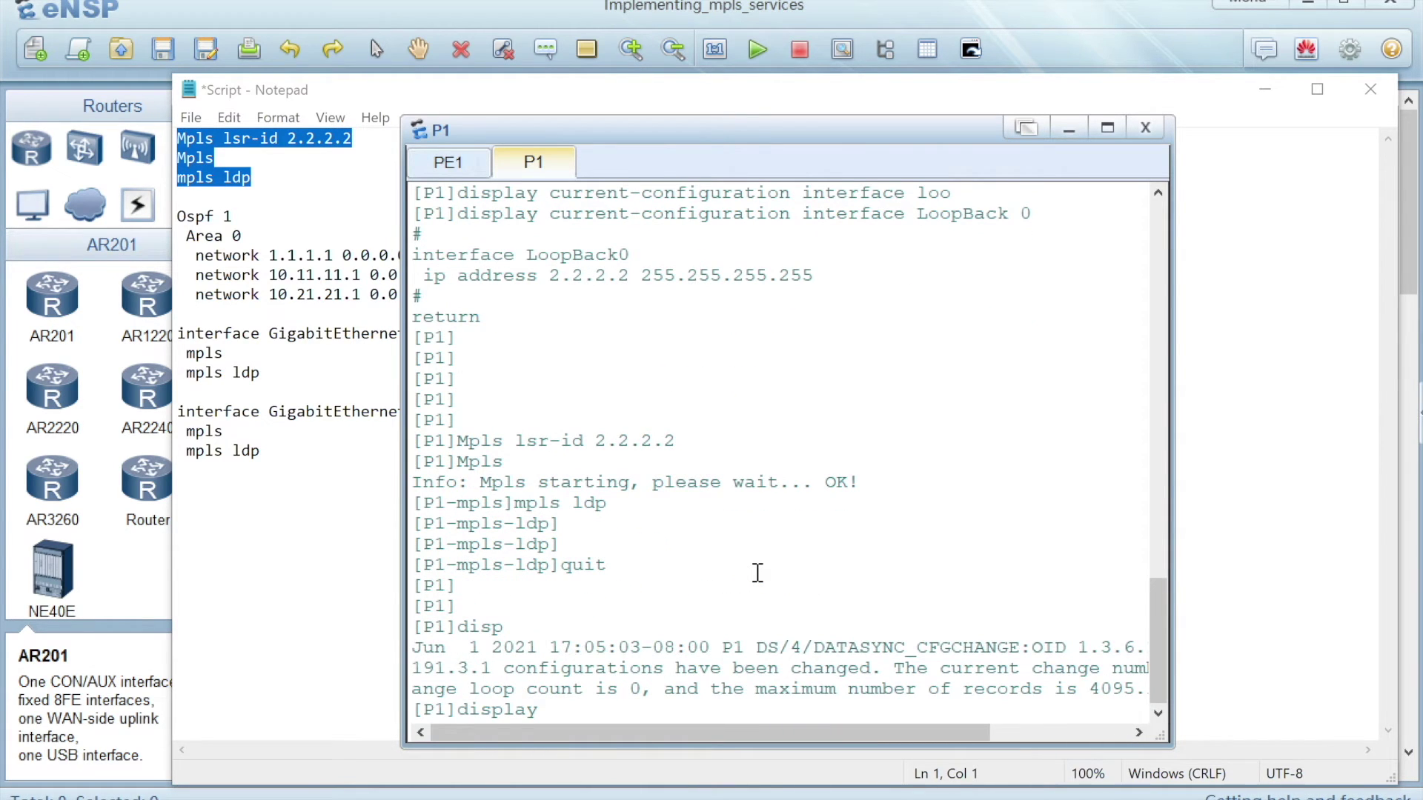
pyautogui.press('BackSpace')
pyautogui.press('BackSpace')
pyautogui.press('BackSpace')
pyautogui.press('BackSpace')
pyautogui.press('BackSpace')
pyautogui.press('BackSpace')
pyautogui.press('Return')
pyautogui.press('Return')
# Step: Return to user view on P1 and turn off terminal trapping
pyautogui.write('quit')
pyautogui.press('Return')
pyautogui.write('un')
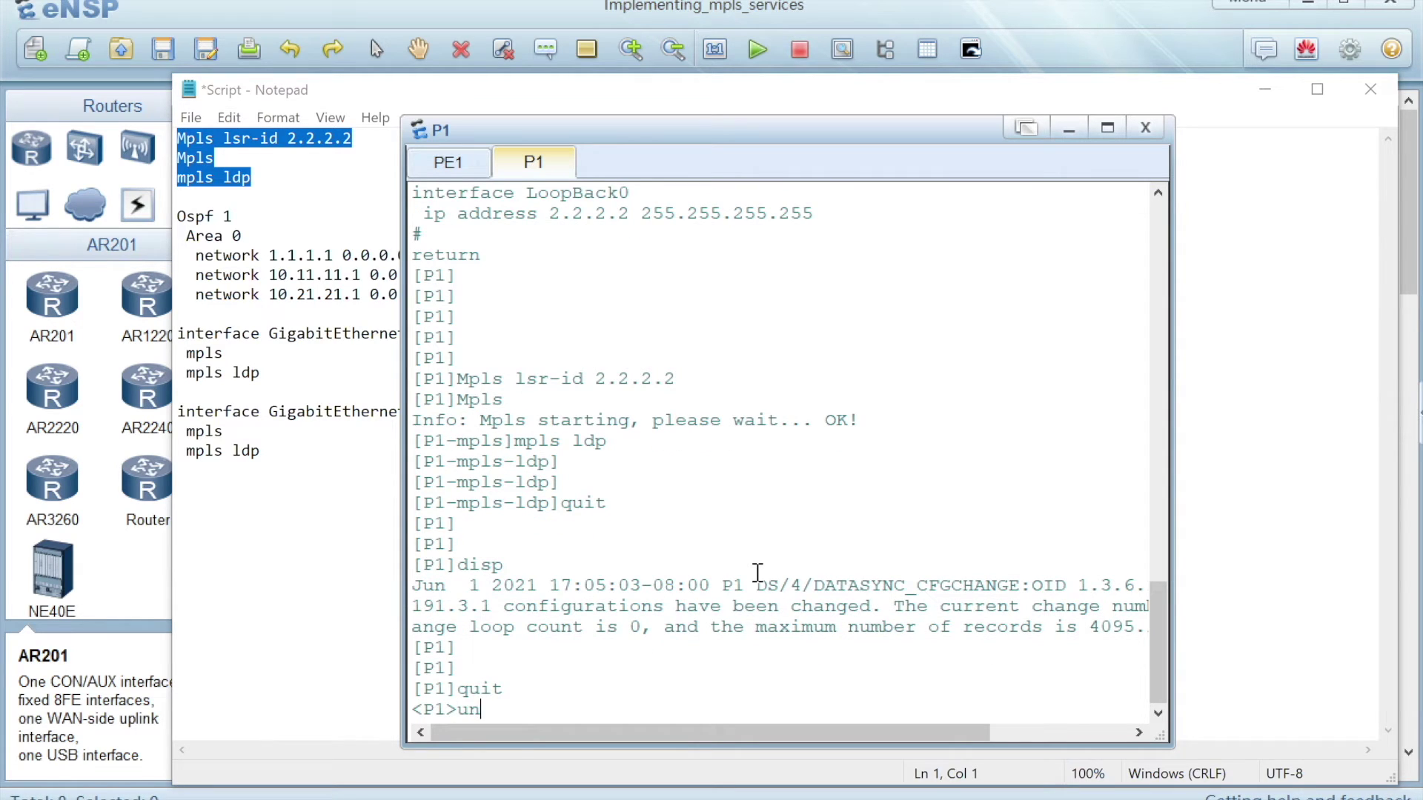
pyautogui.write('d')
pyautogui.press('Tab')
pyautogui.write('ter')
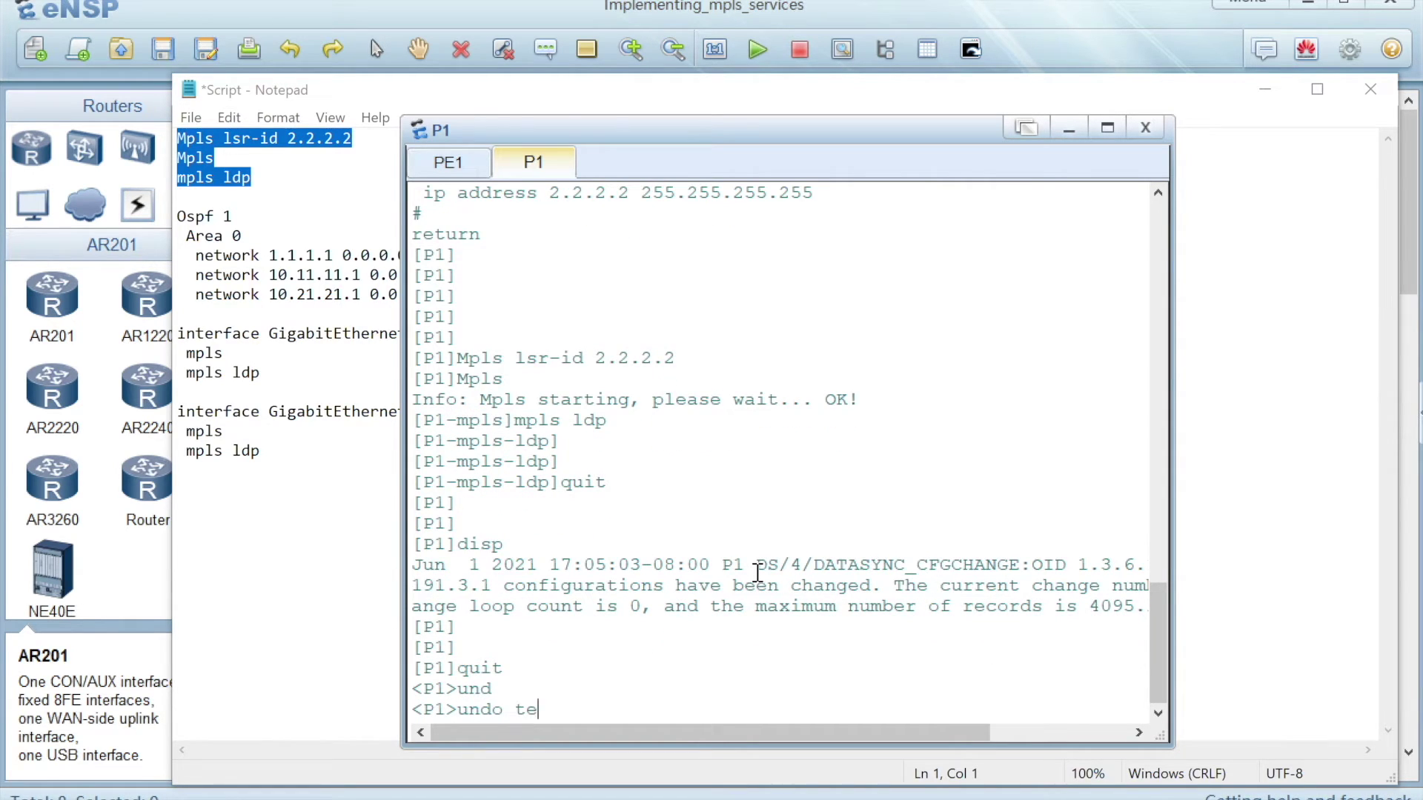
pyautogui.press('Tab')
pyautogui.write('tra')
pyautogui.press('Tab')
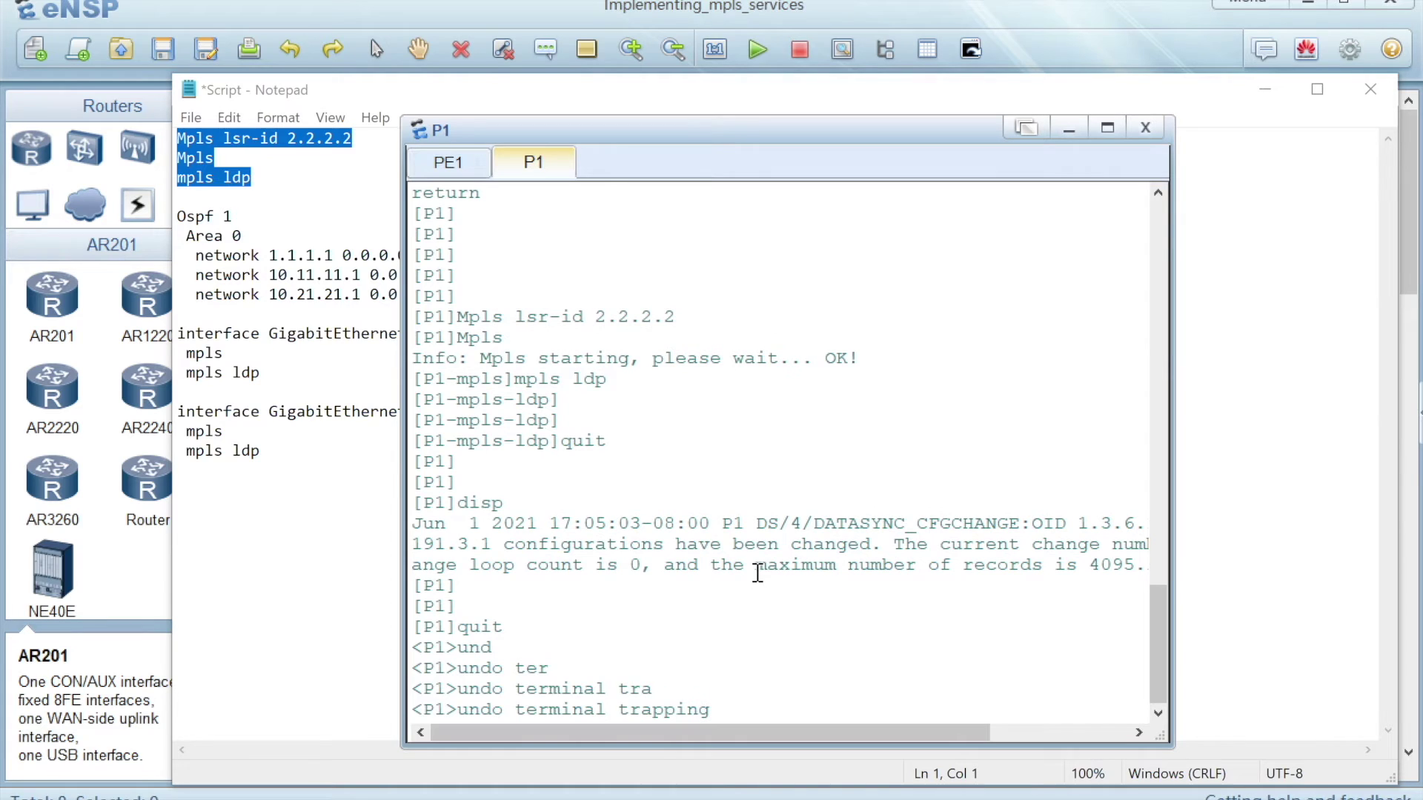
pyautogui.press('Return')
pyautogui.press('Return')
pyautogui.press('Return')
# Step: Enter system view on P1 again
pyautogui.write('system-view')
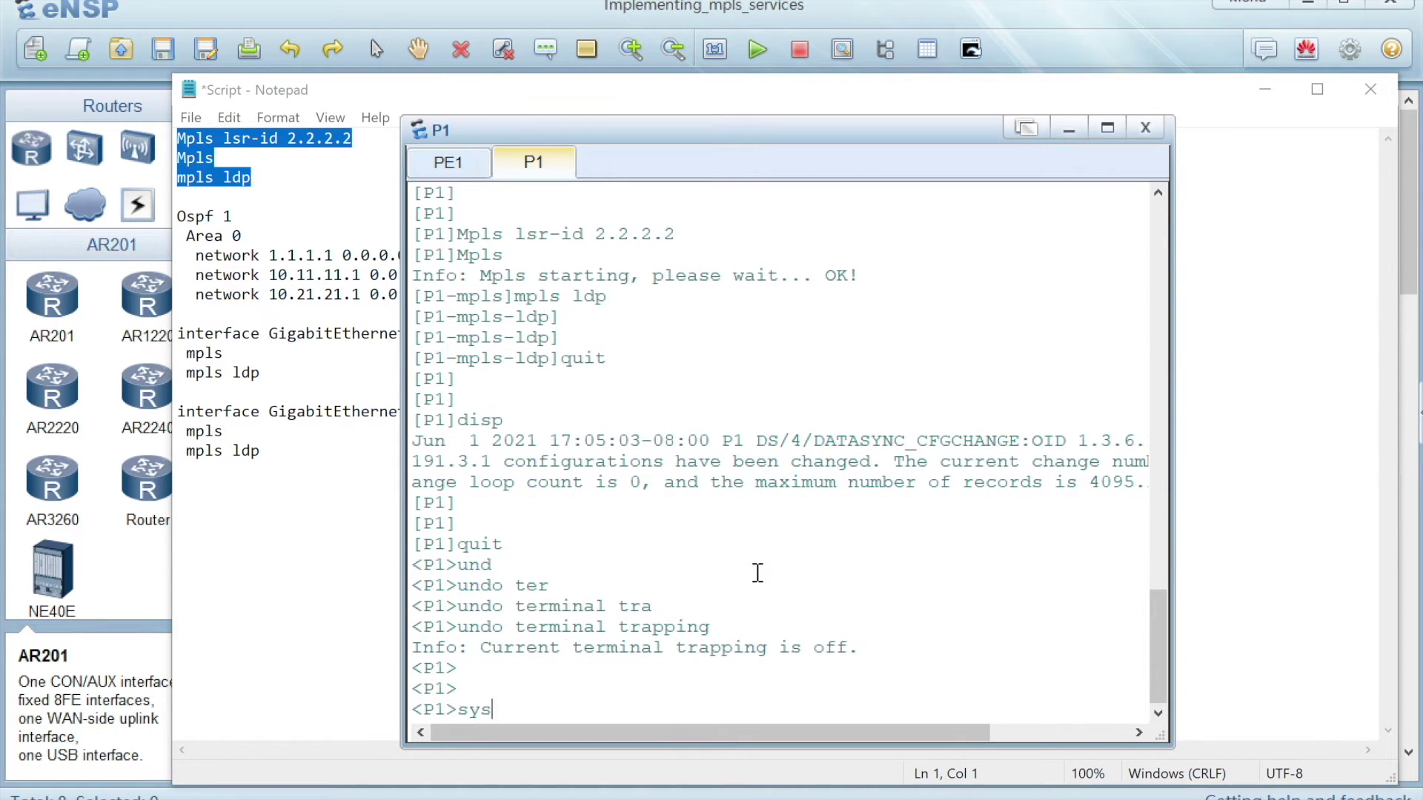
pyautogui.press('Tab')
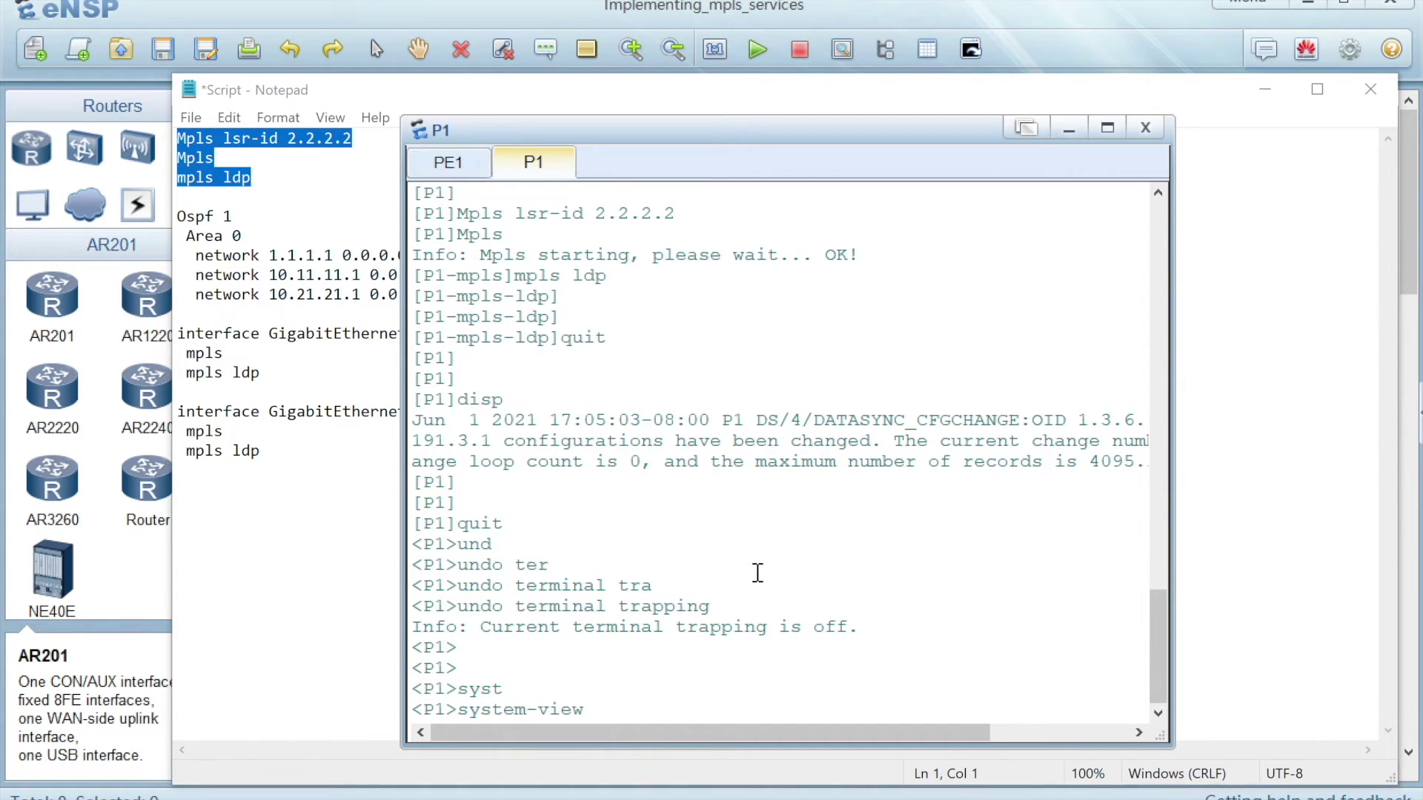
pyautogui.press('Return')
pyautogui.press('Return')
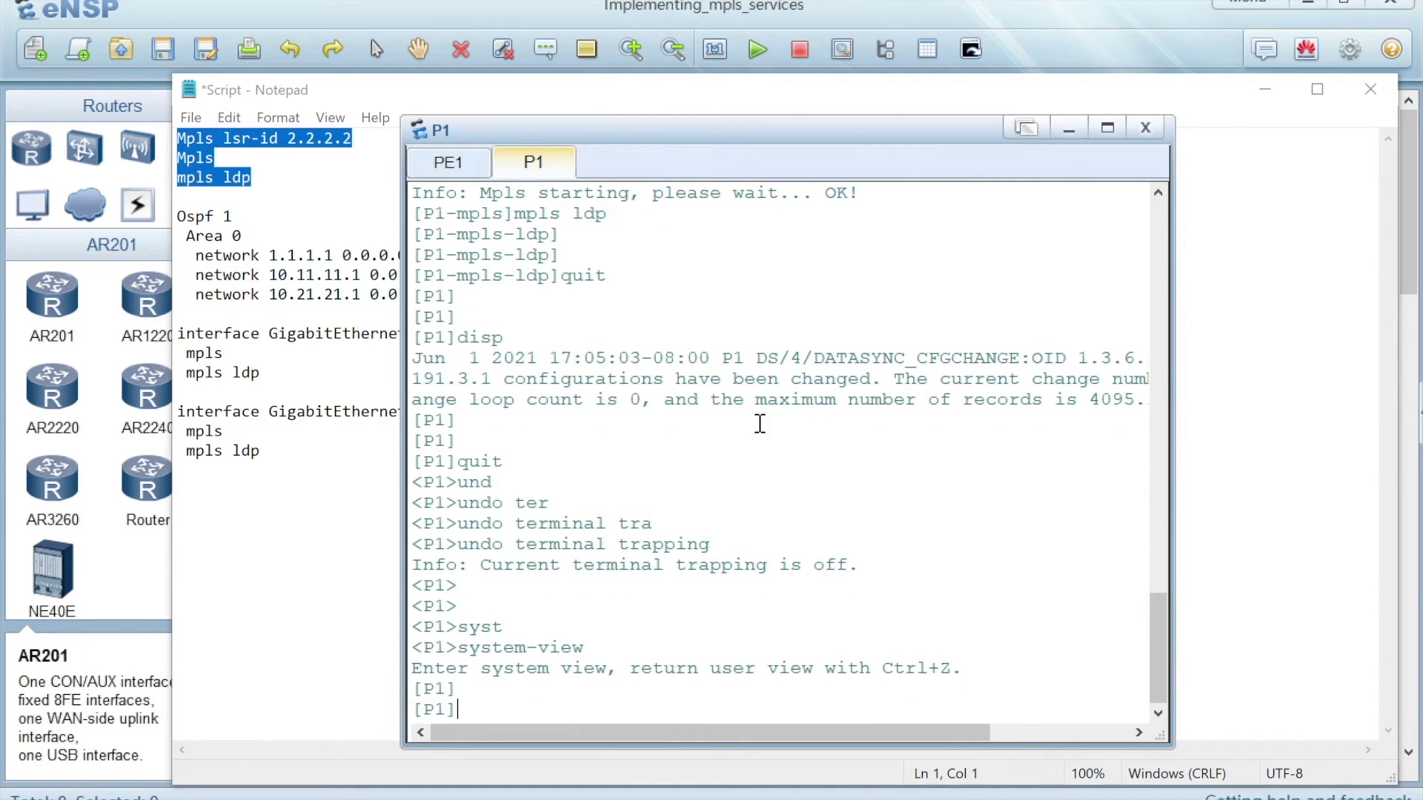
# Step: Display P1's brief IP interface list and highlight the rows for GigabitEthernet 0/0/0 through 0/0/2
pyautogui.write('displ')
pyautogui.press('Tab')
pyautogui.write('ip int brief')
pyautogui.press('Return')
pyautogui.press('Return')
pyautogui.press('Return')
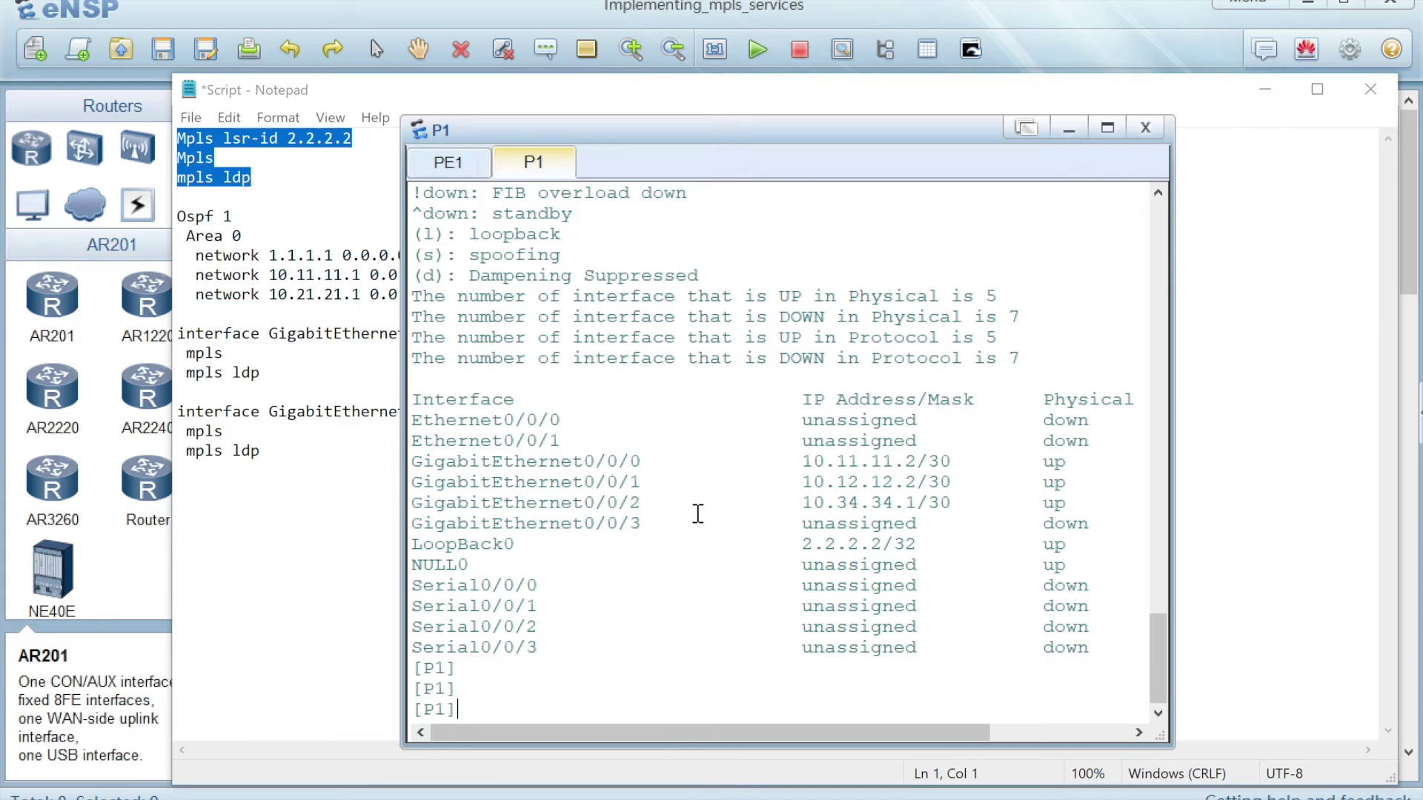
pyautogui.moveTo(1086, 508); pyautogui.dragTo(408, 457)
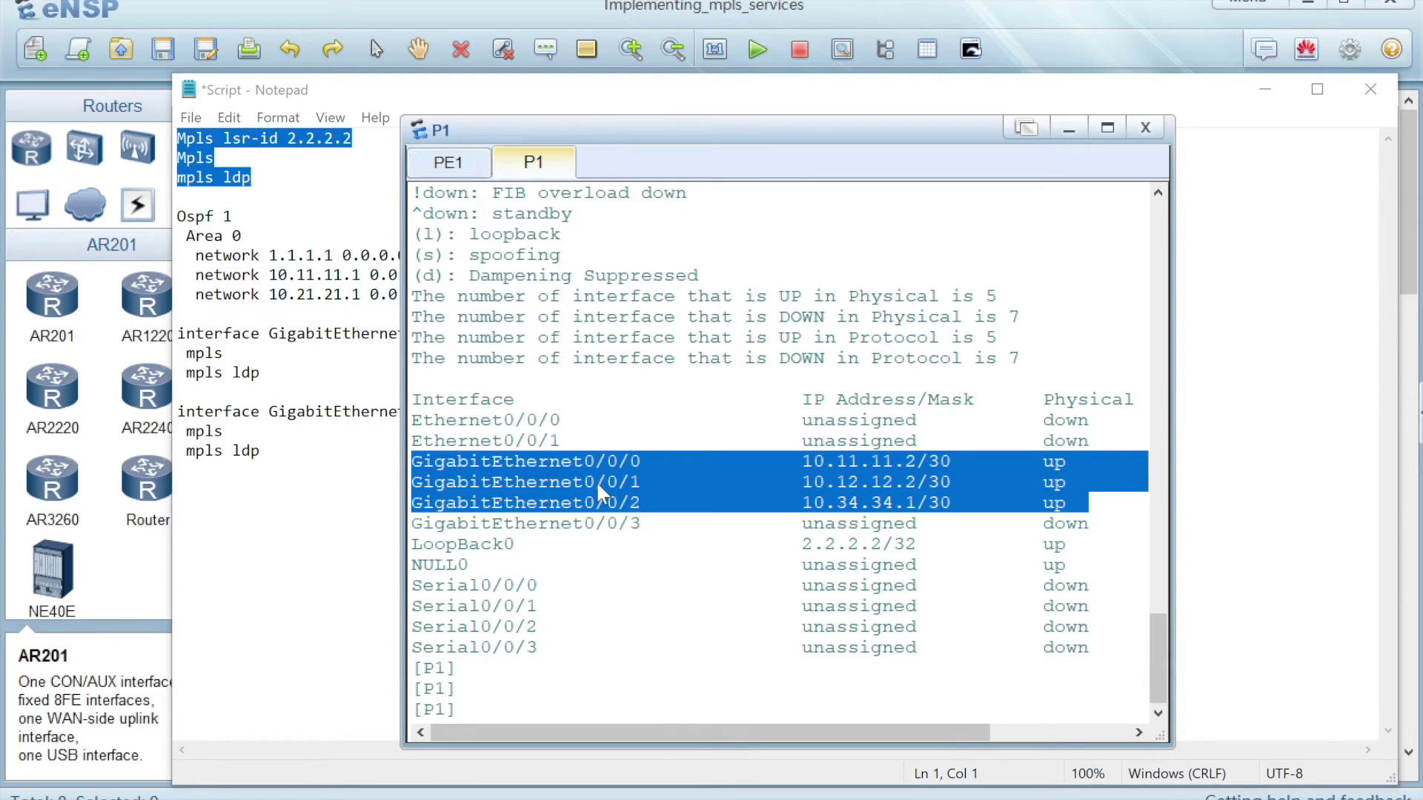
# Step: Minimize the P1 console and the script to check P1's links in the topology, and bring P1's console back
pyautogui.click(1066, 133)
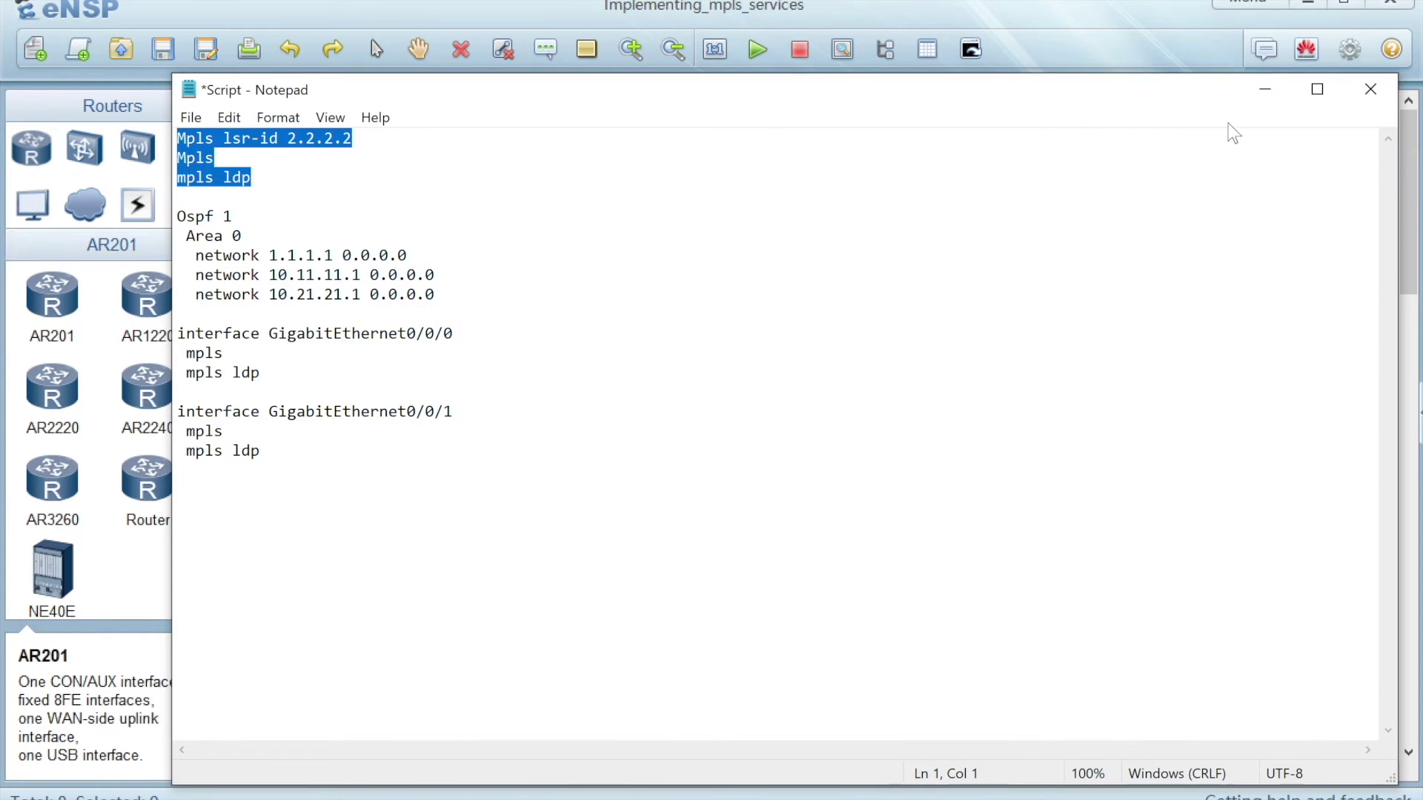
pyautogui.click(1265, 89)
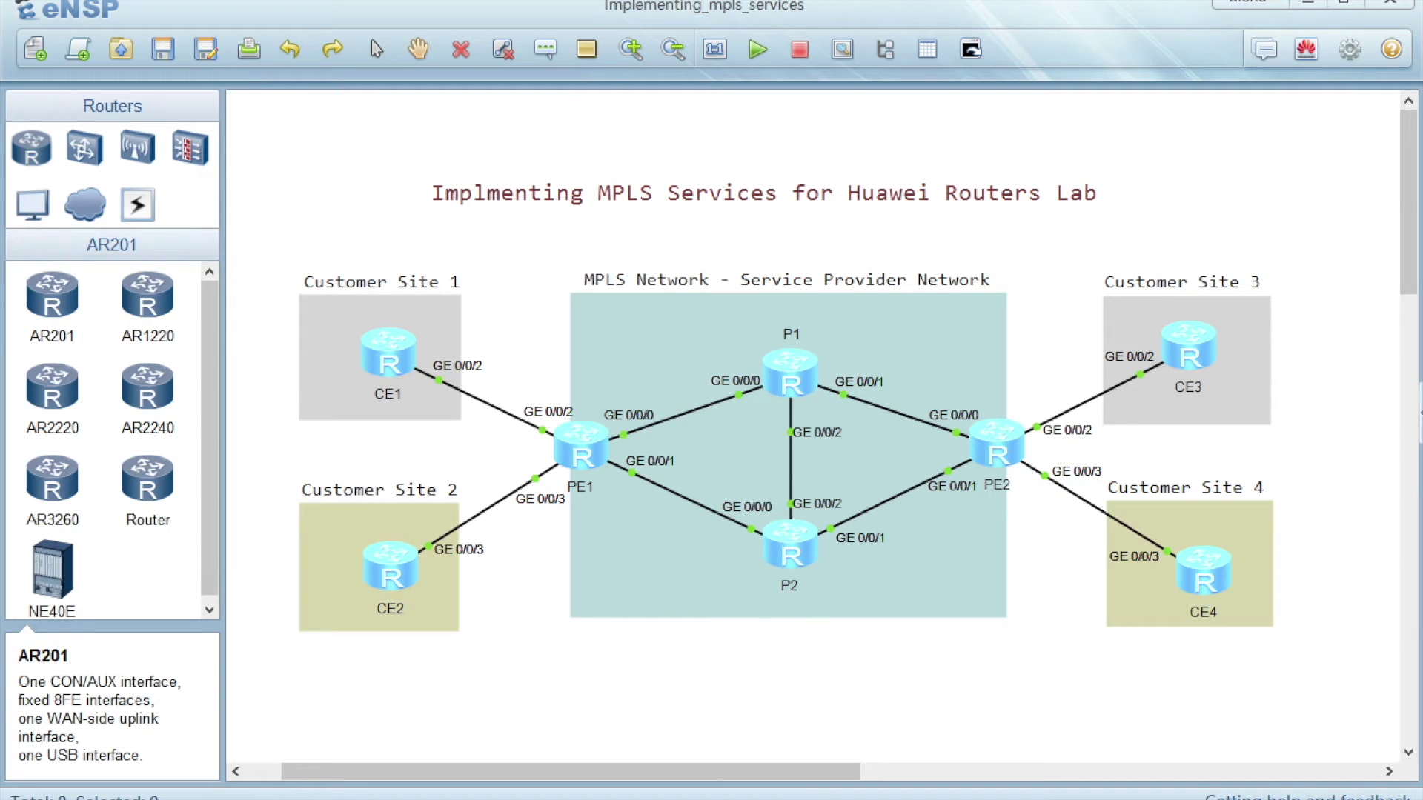
pyautogui.click(843, 759)
pyautogui.click(655, 693)
pyautogui.press('Down')
pyautogui.press('Return')
pyautogui.press('Return')
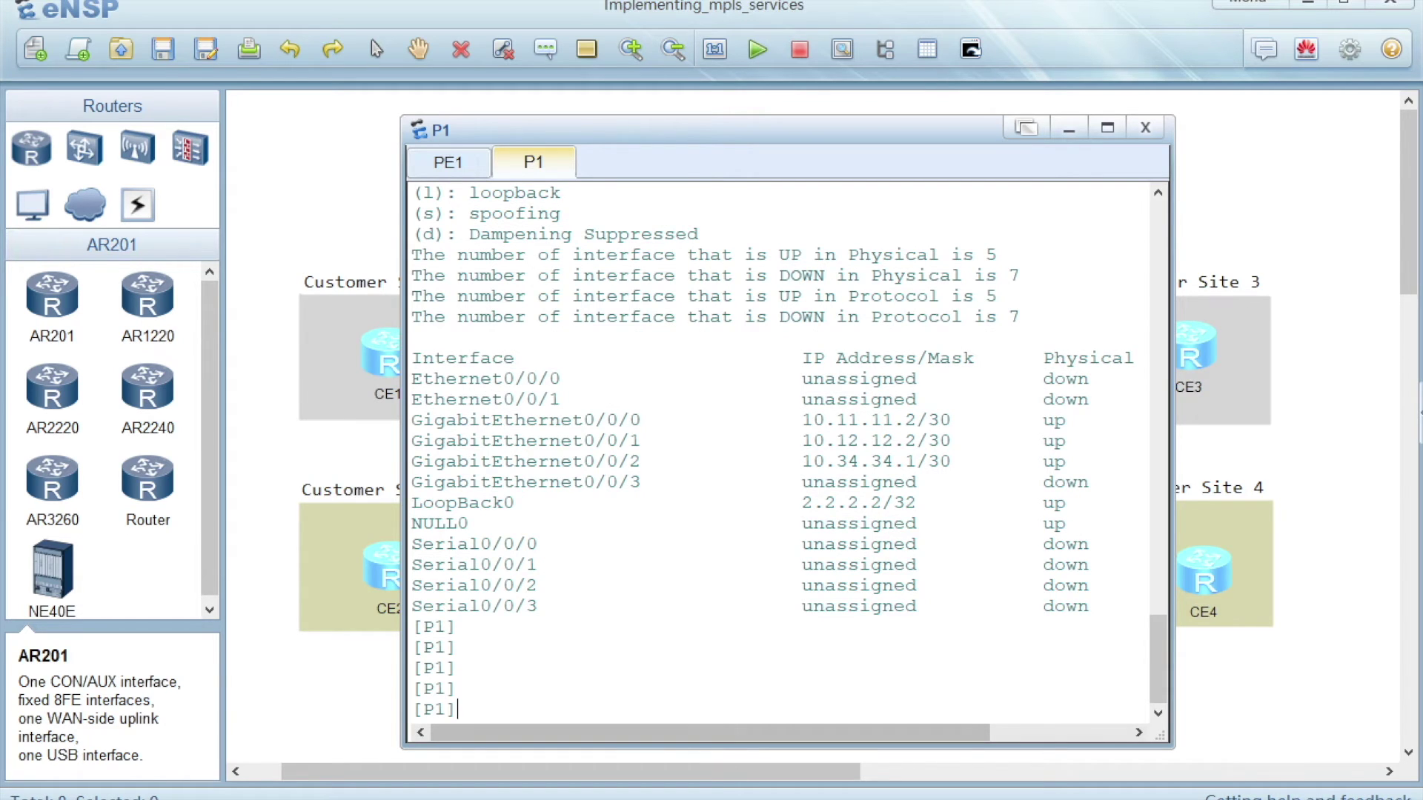
# Step: In the Notepad script, replace the first OSPF network address with the LSR ID 2.2.2.2
pyautogui.hotkey('alt', 'Tab')
pyautogui.click(306, 254)
pyautogui.moveTo(342, 255); pyautogui.dragTo(329, 255)
pyautogui.click(327, 255)
pyautogui.moveTo(351, 139); pyautogui.dragTo(288, 140)
pyautogui.hotkey('ctrl', 'c')
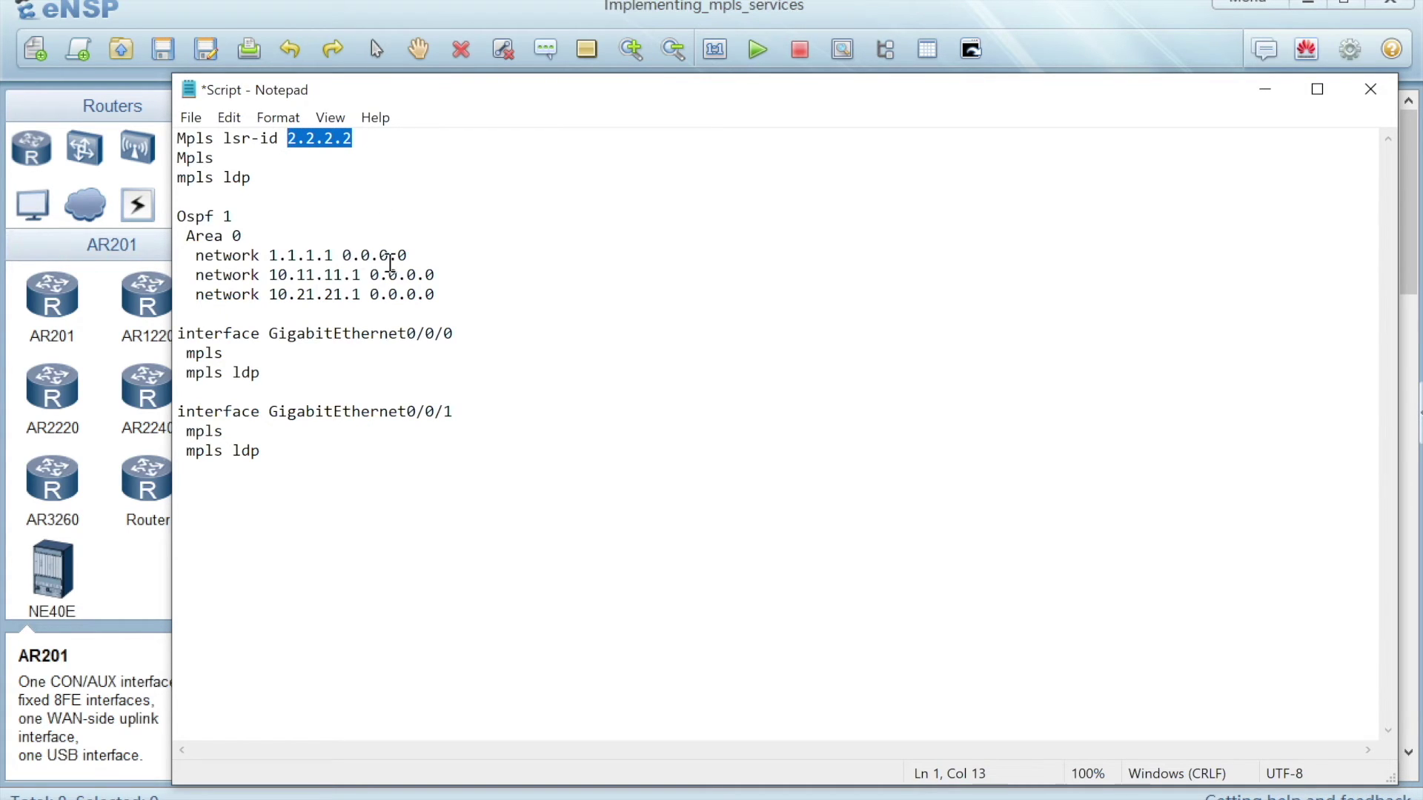
pyautogui.click(369, 255)
pyautogui.click(336, 256)
pyautogui.moveTo(335, 255); pyautogui.dragTo(269, 256)
pyautogui.hotkey('ctrl', 'v')
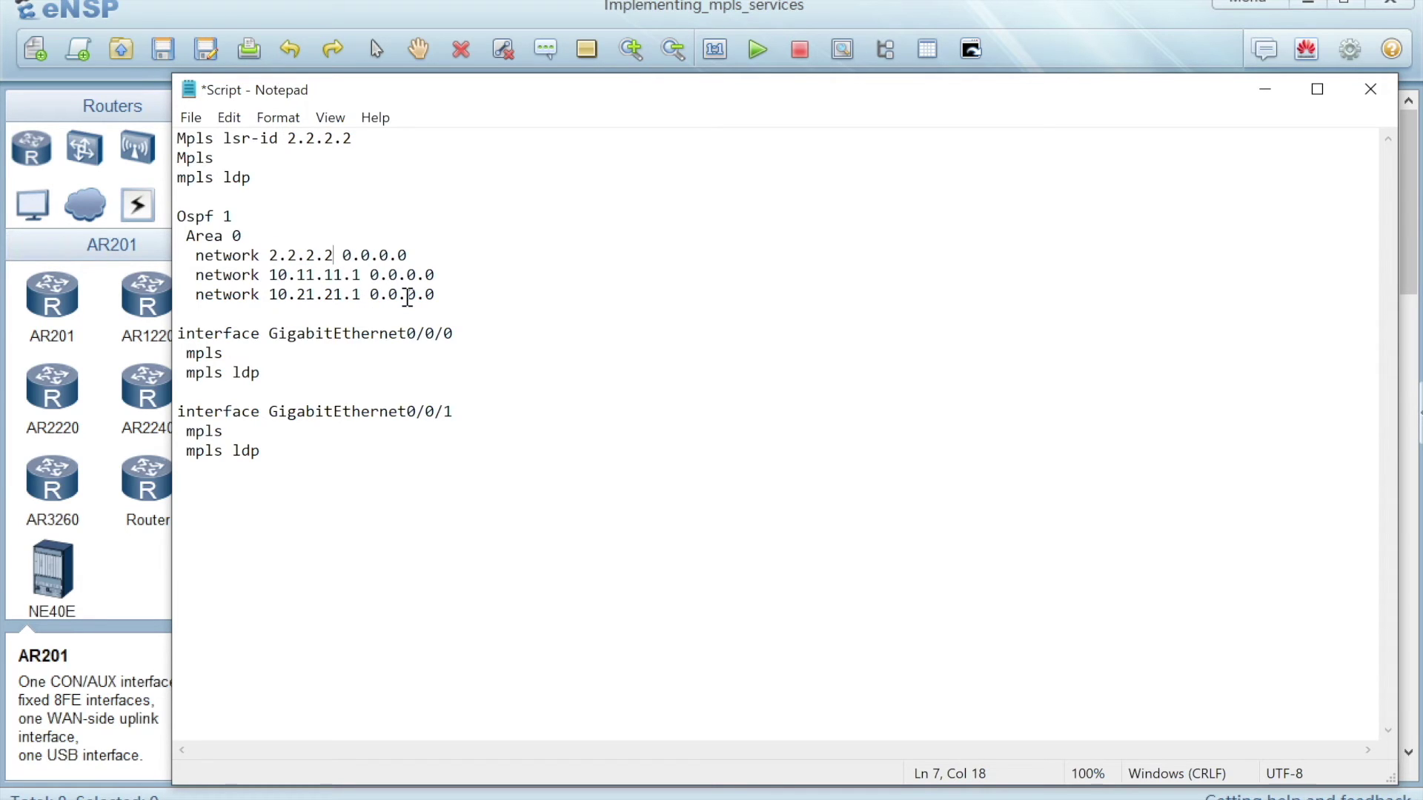
# Step: Copy GigabitEthernet0/0/0's address 10.11.11.2 from the P1 console over the 10.11.11.1 network address in the script
pyautogui.click(360, 275)
pyautogui.click(130, 660)
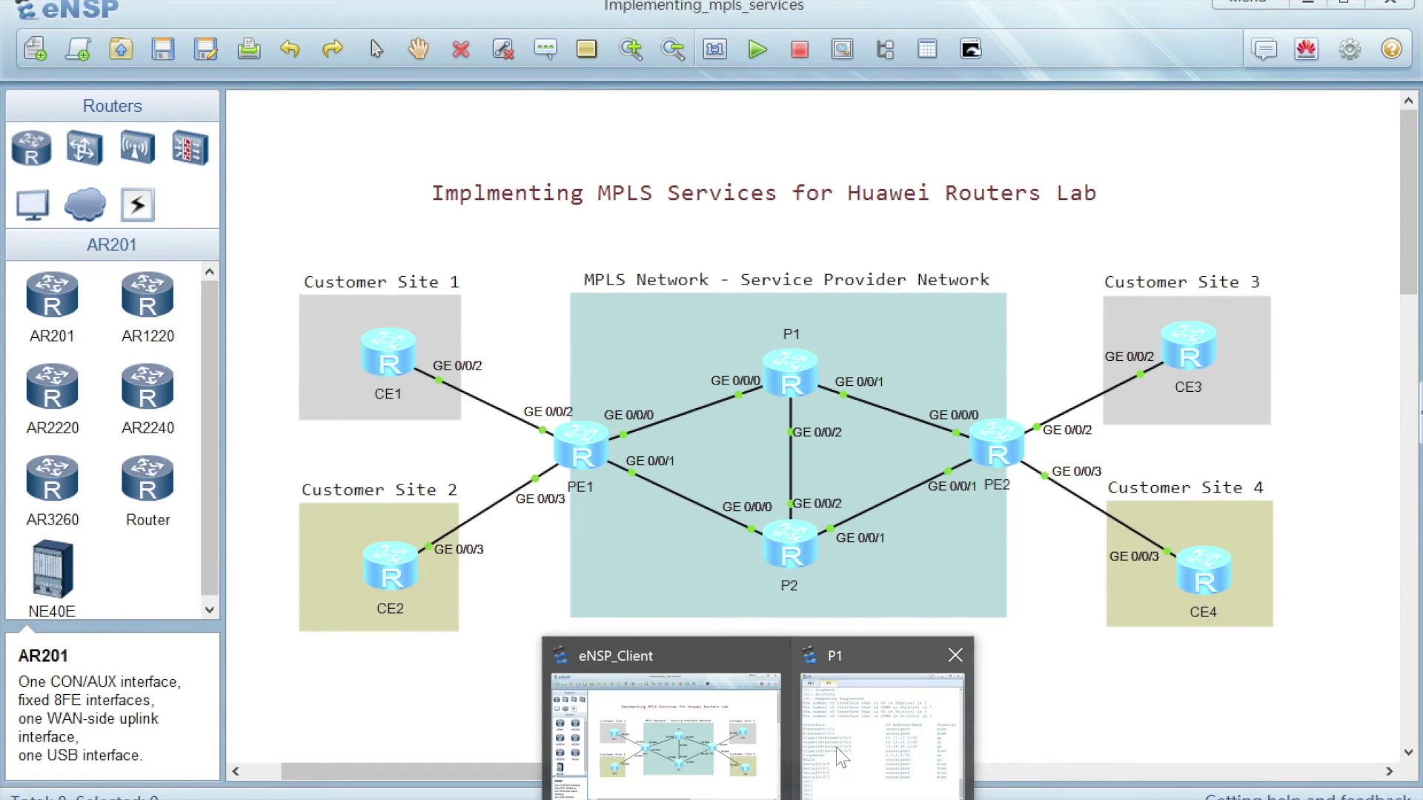
pyautogui.click(836, 748)
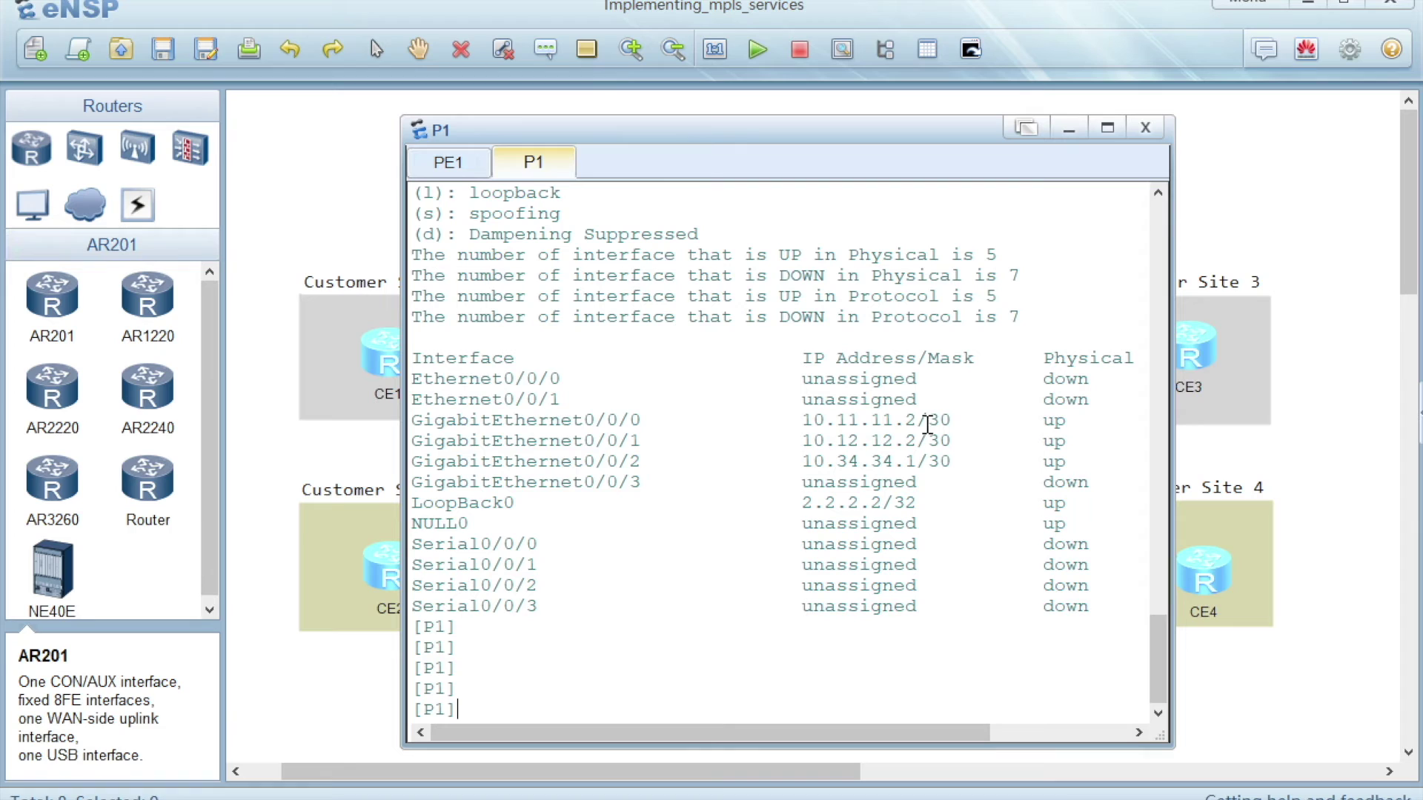
pyautogui.moveTo(919, 420); pyautogui.dragTo(803, 417)
pyautogui.hotkey('ctrl', 'c')
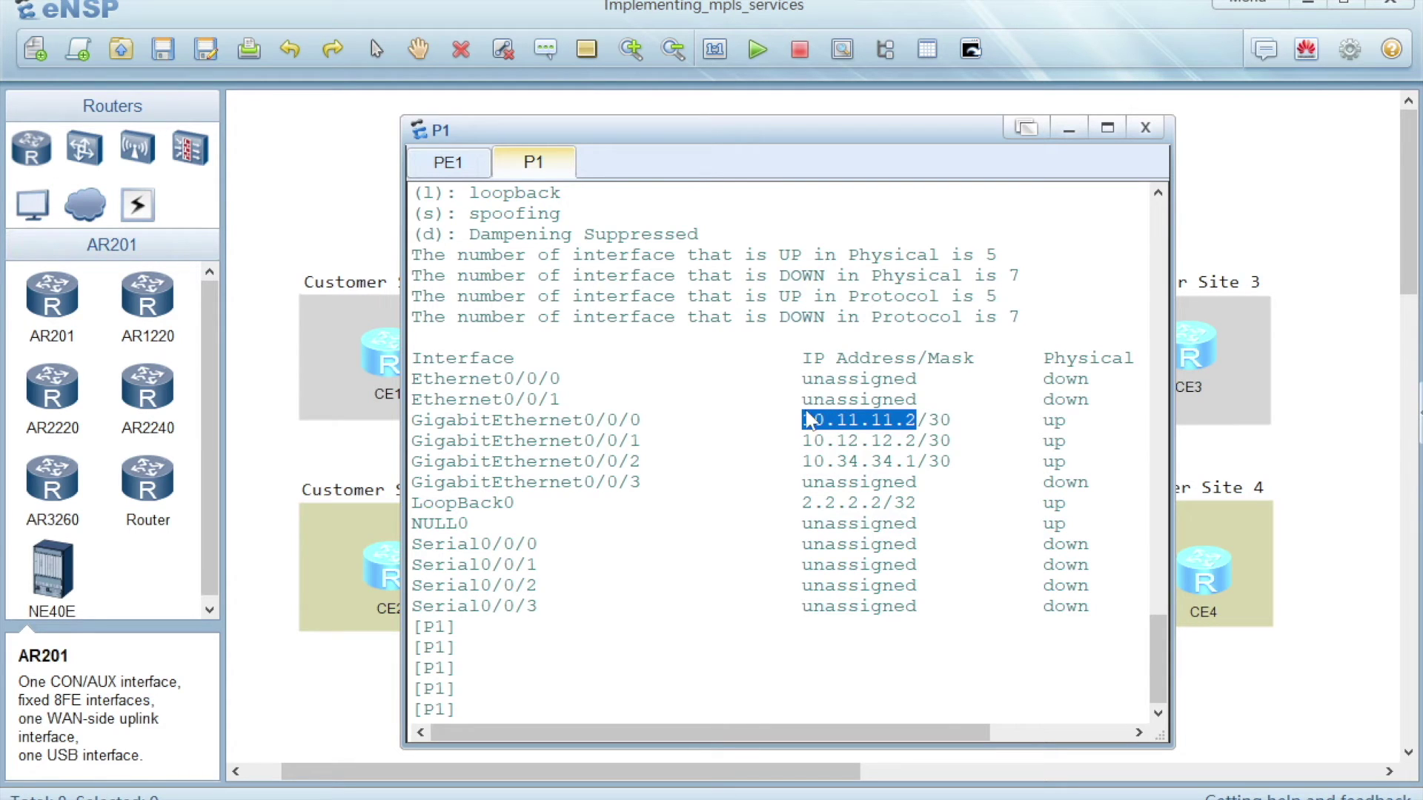
pyautogui.rightClick(813, 416)
pyautogui.click(858, 433)
pyautogui.hotkey('alt', 'Tab')
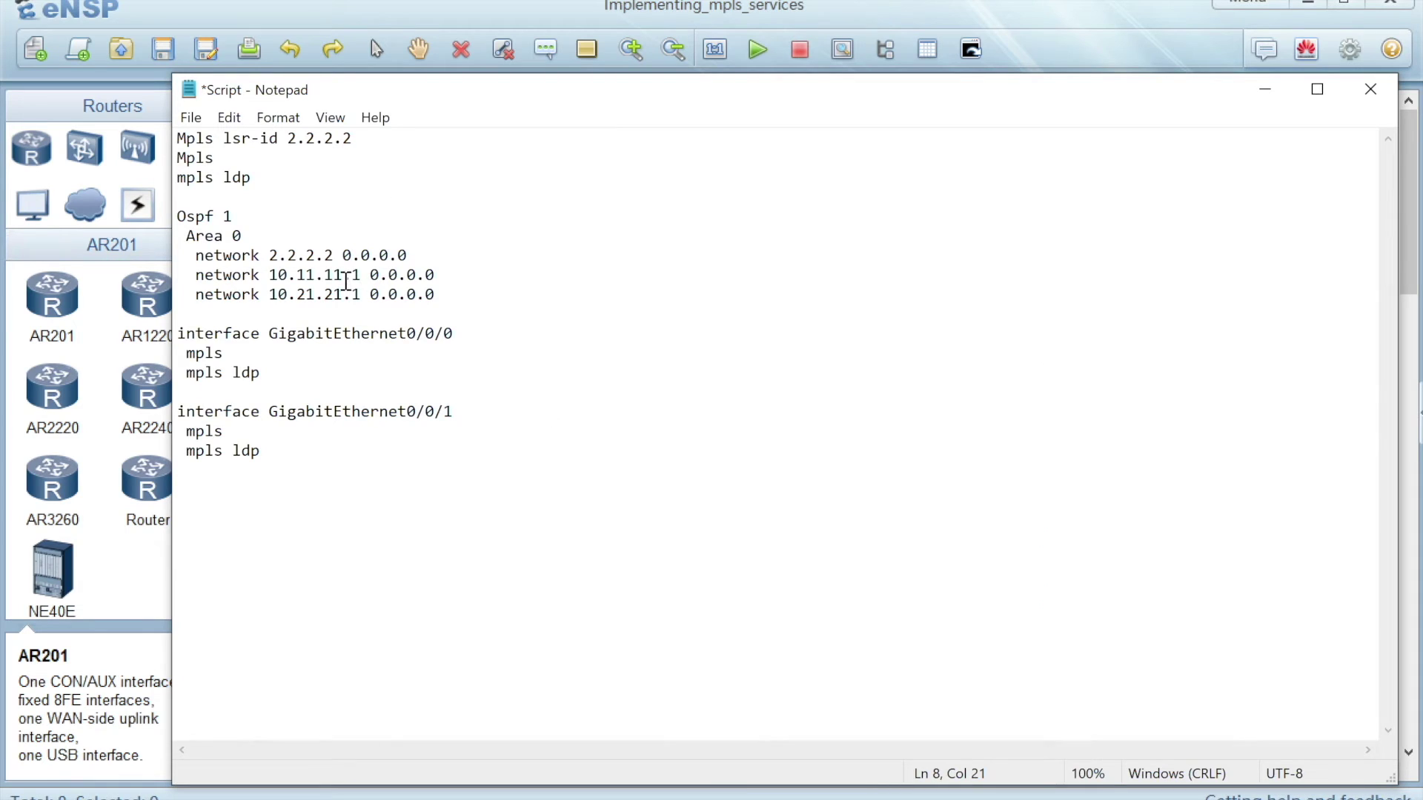
pyautogui.moveTo(361, 276); pyautogui.dragTo(269, 276)
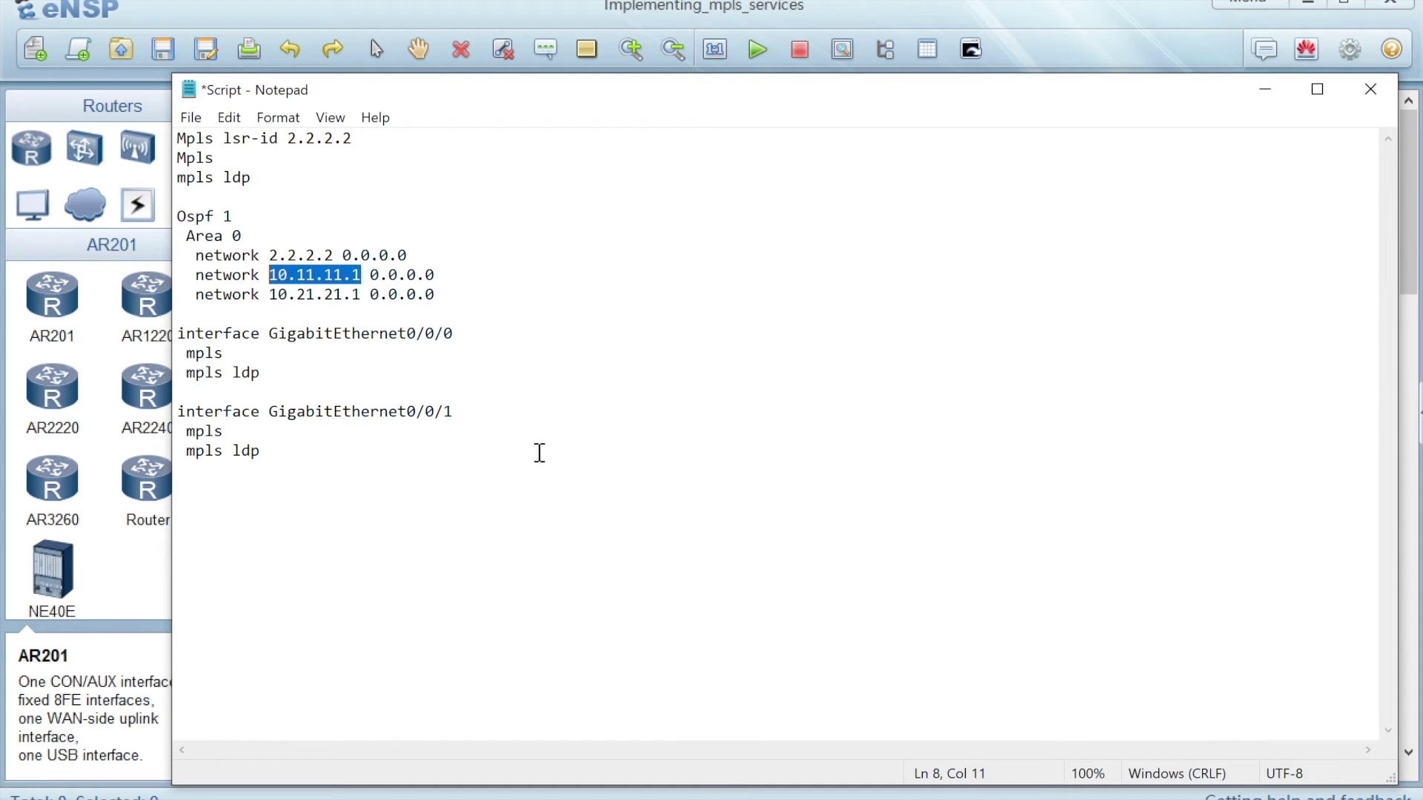
pyautogui.hotkey('ctrl', 'v')
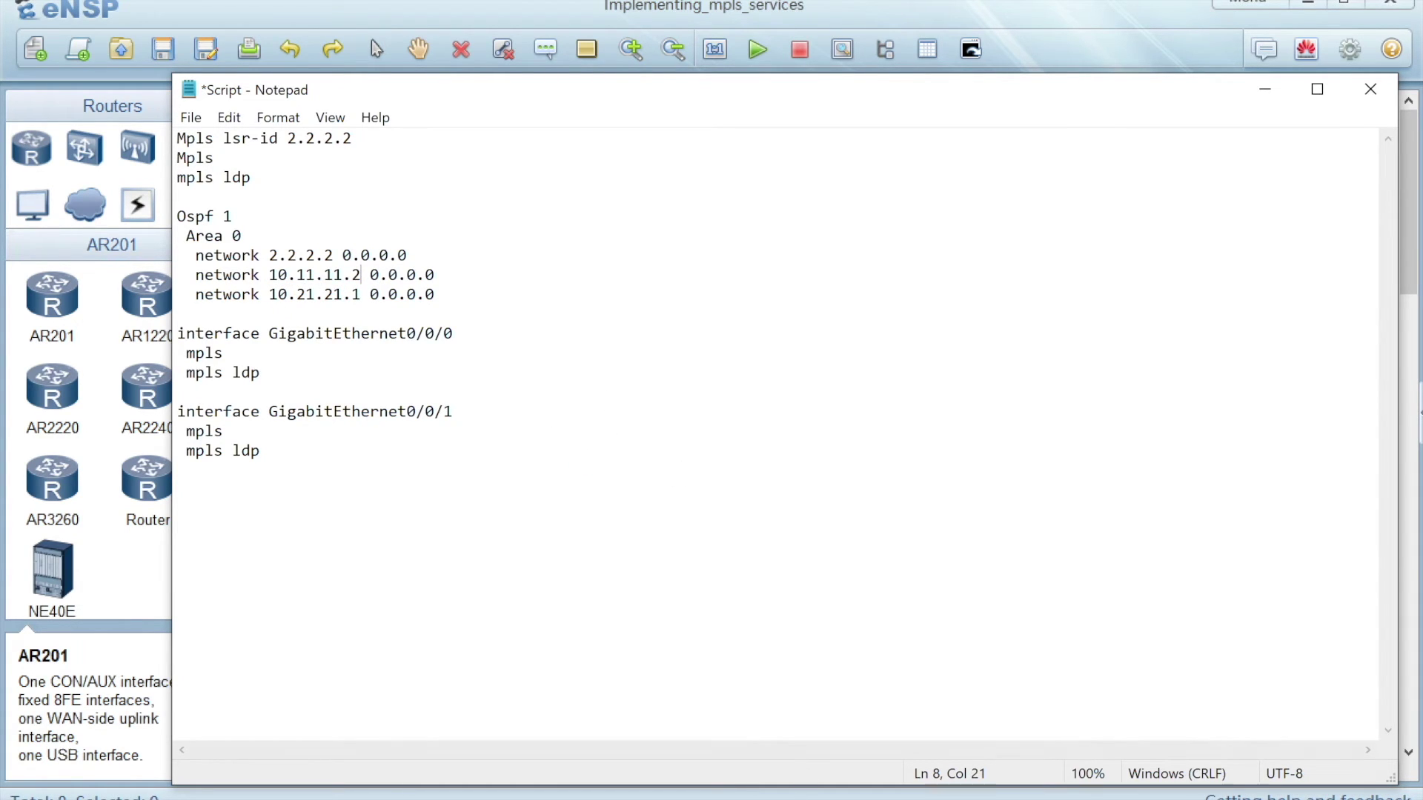
# Step: Copy GigabitEthernet0/0/1's address 10.12.12.2 from the P1 console over the script's second OSPF network address
pyautogui.moveTo(759, 799)
pyautogui.click(851, 779)
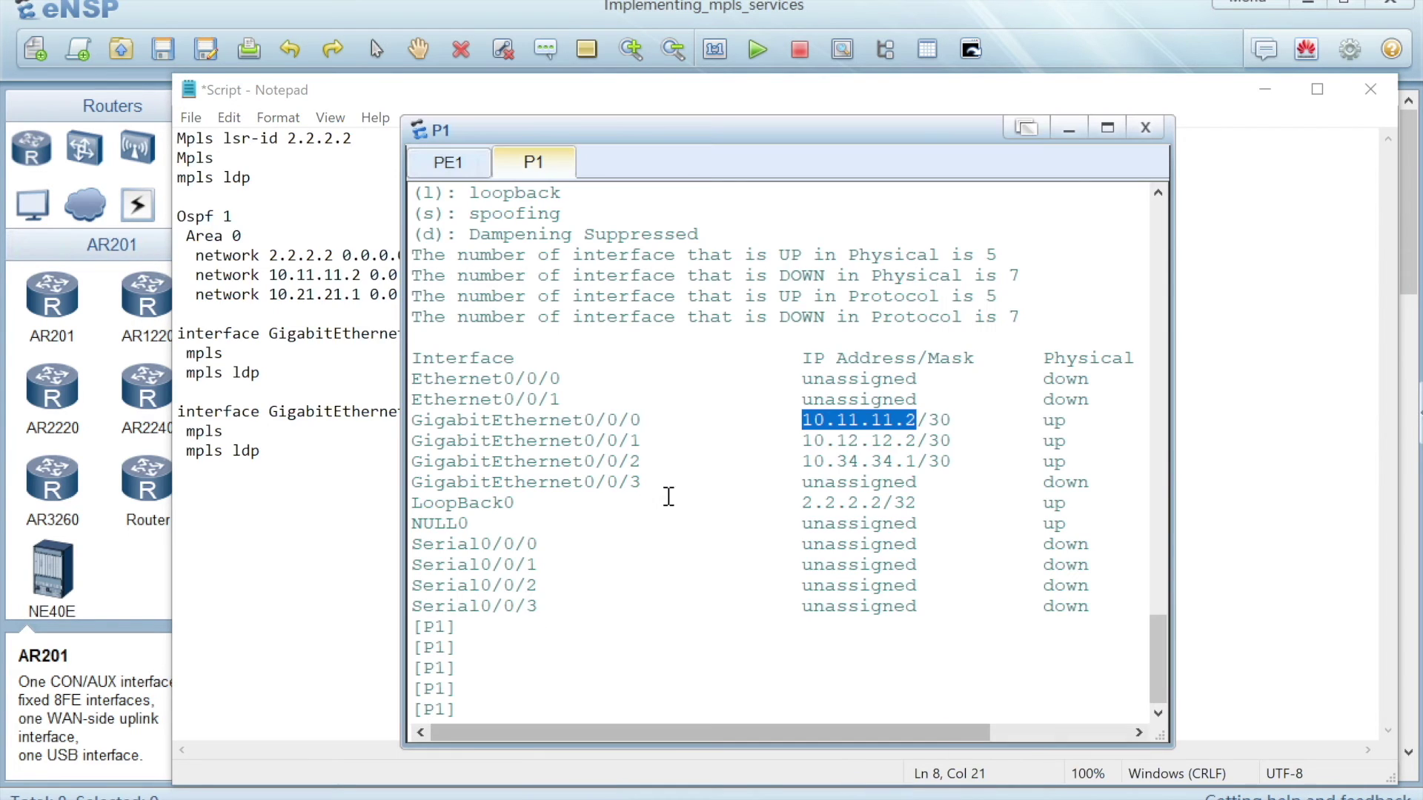
pyautogui.moveTo(916, 443); pyautogui.dragTo(802, 442)
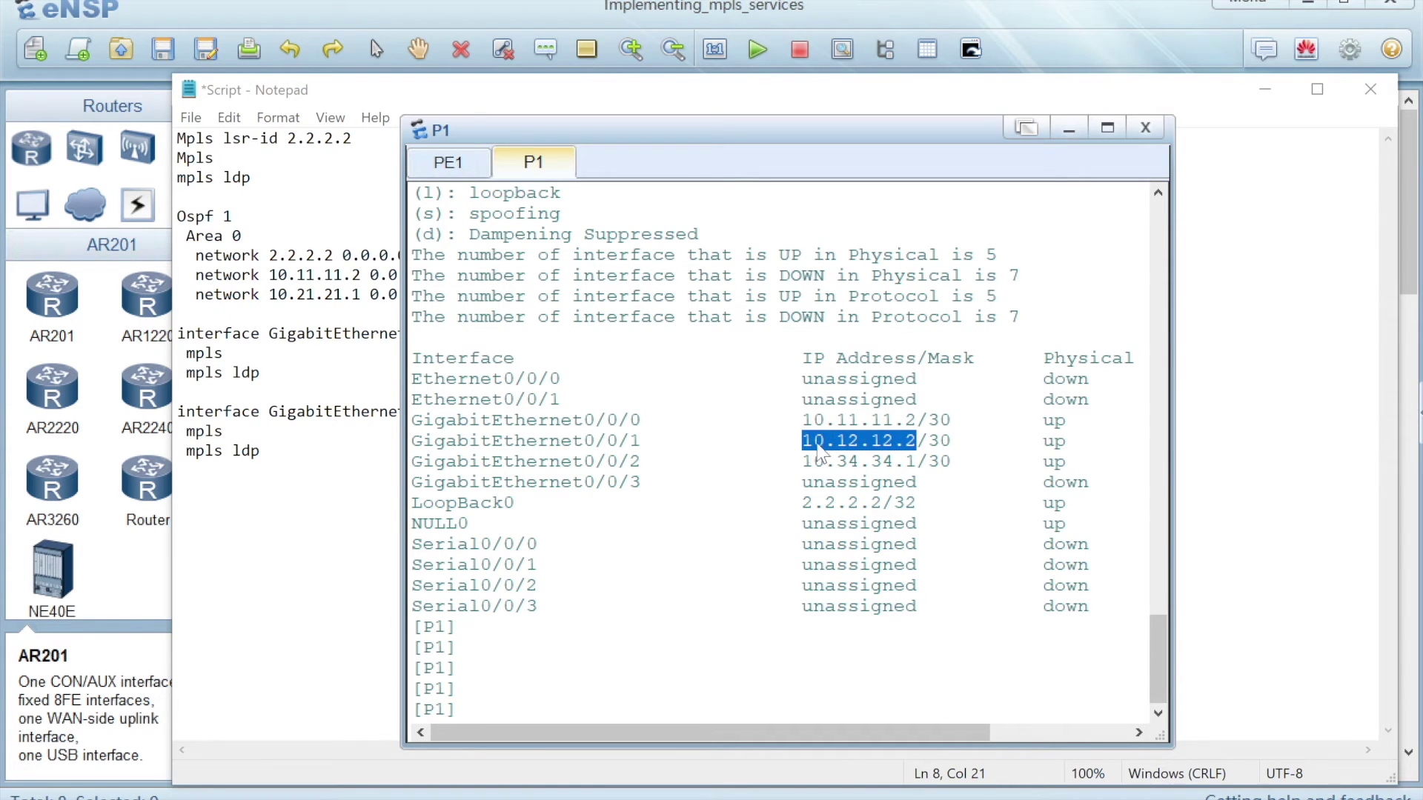
pyautogui.rightClick(828, 444)
pyautogui.click(861, 461)
pyautogui.click(379, 450)
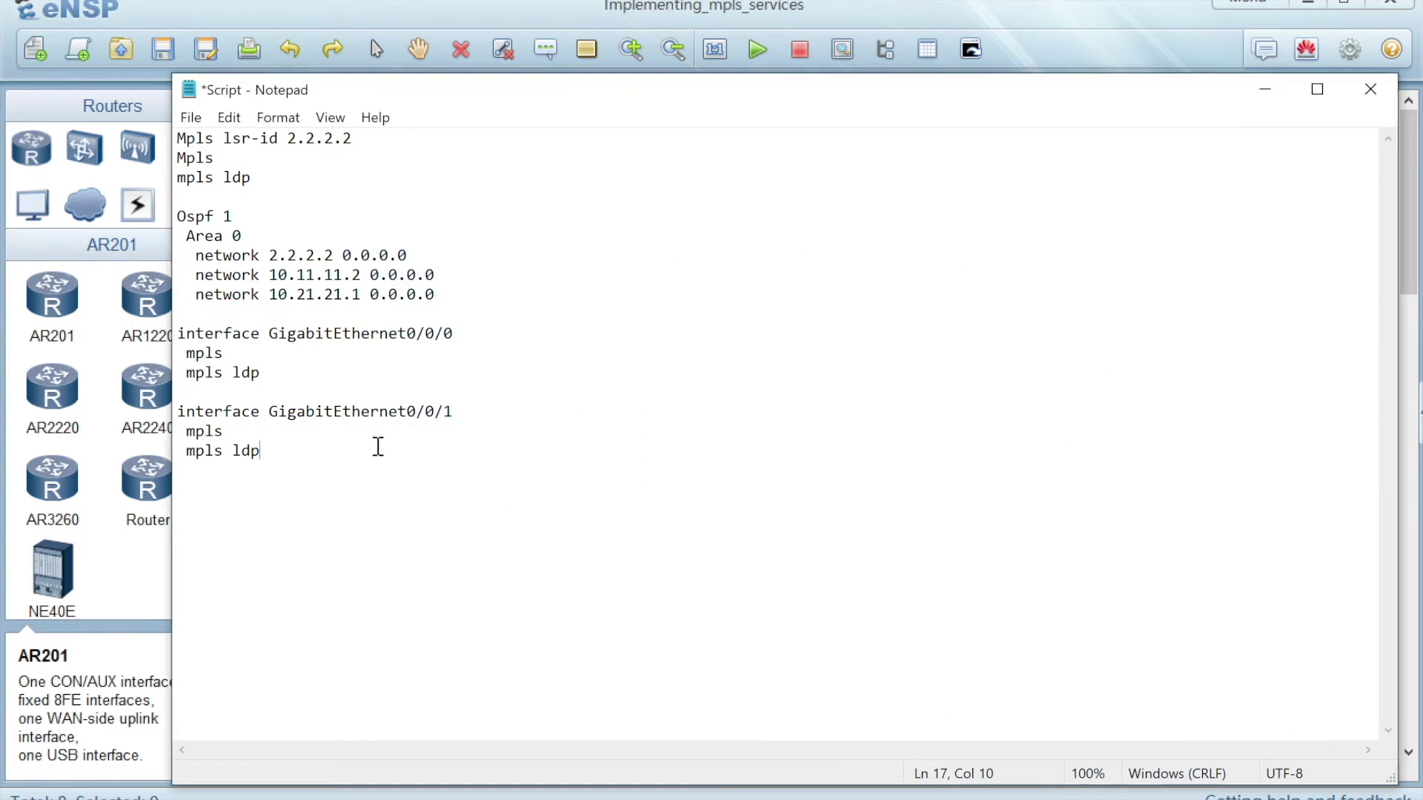
pyautogui.moveTo(361, 275); pyautogui.dragTo(268, 276)
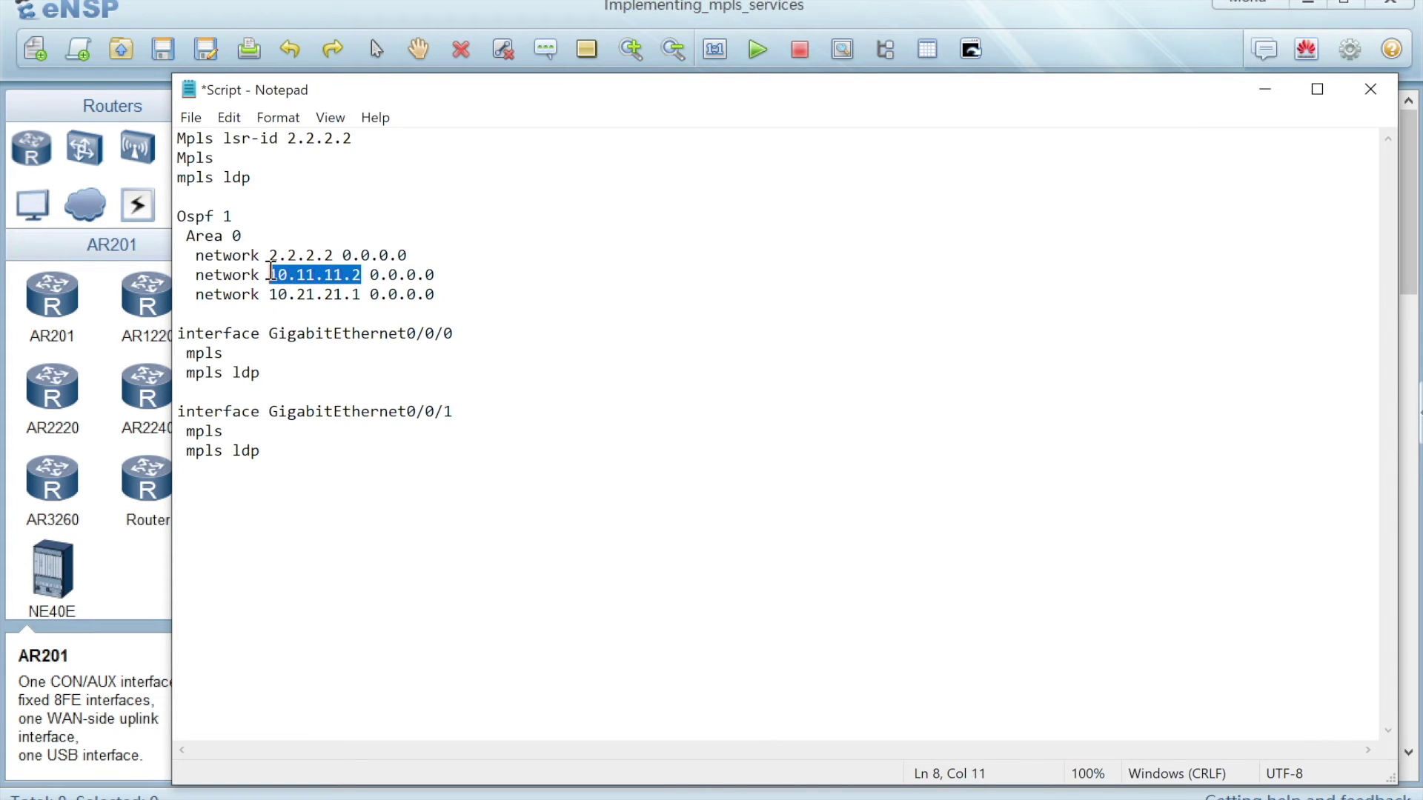
pyautogui.hotkey('ctrl', 'v')
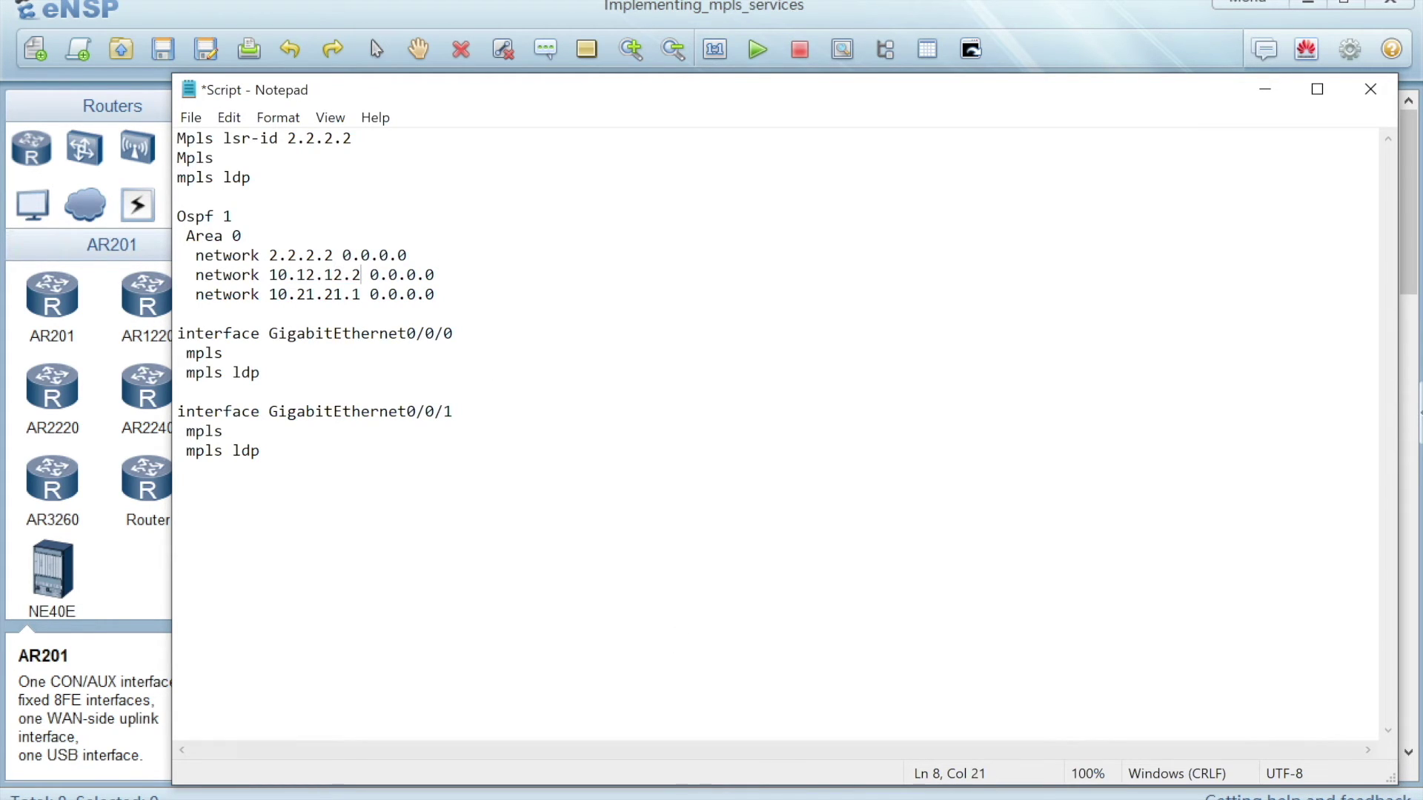
# Step: Copy GigabitEthernet0/0/2's address 10.34.34.1 from the P1 console over the script's third OSPF network address
pyautogui.hotkey('alt', 'Tab')
pyautogui.moveTo(916, 462); pyautogui.dragTo(801, 460)
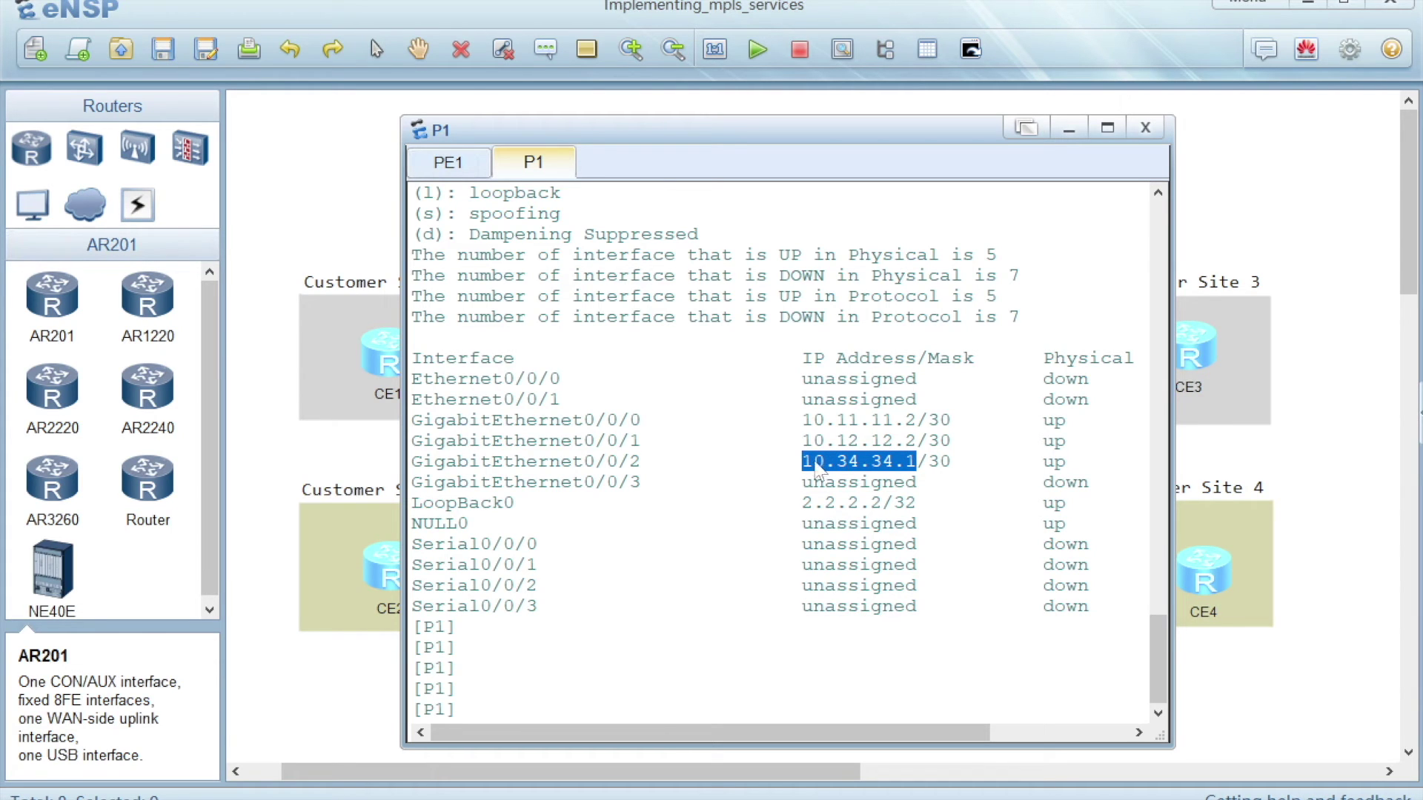
pyautogui.rightClick(820, 462)
pyautogui.click(859, 478)
pyautogui.hotkey('alt', 'Tab')
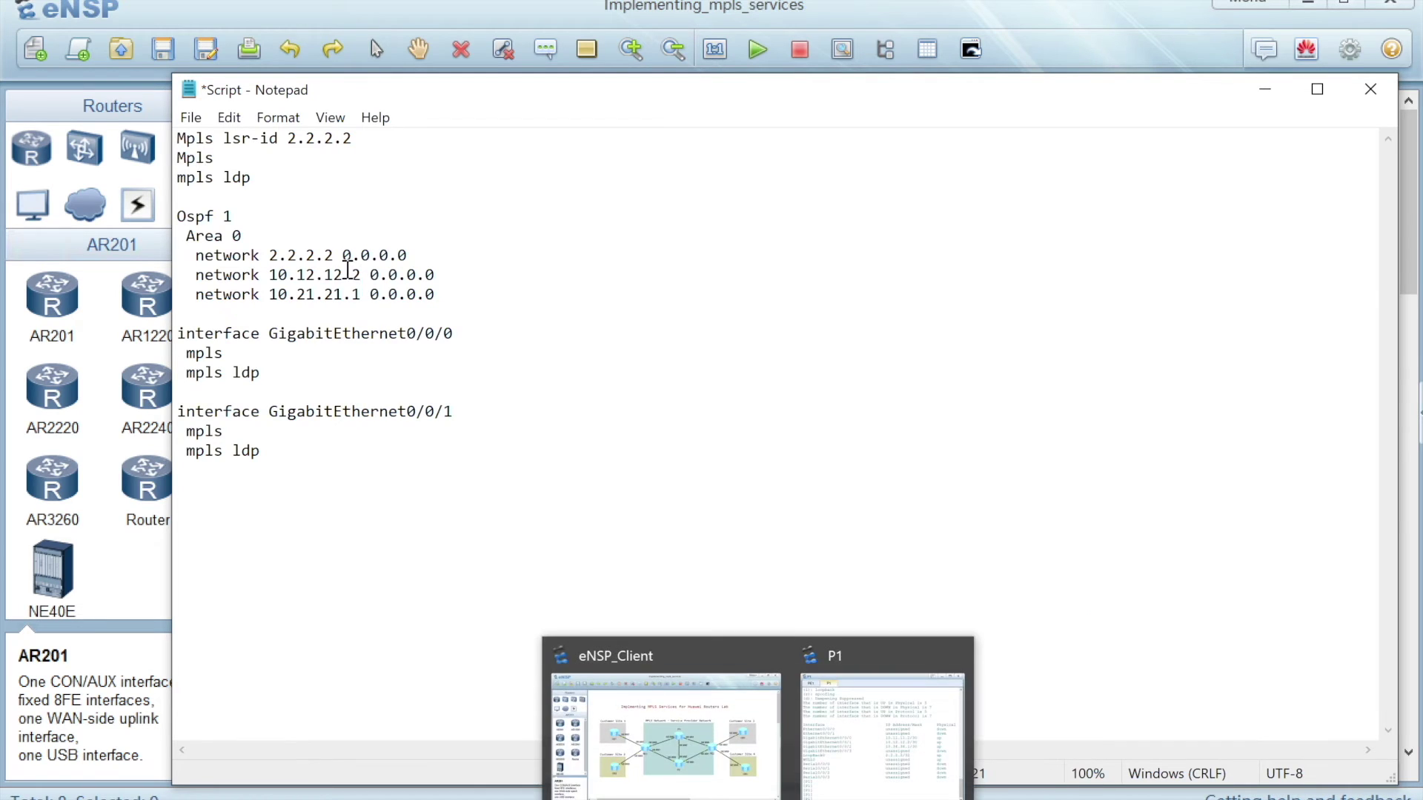
pyautogui.moveTo(364, 295); pyautogui.dragTo(269, 296)
pyautogui.hotkey('ctrl', 'v')
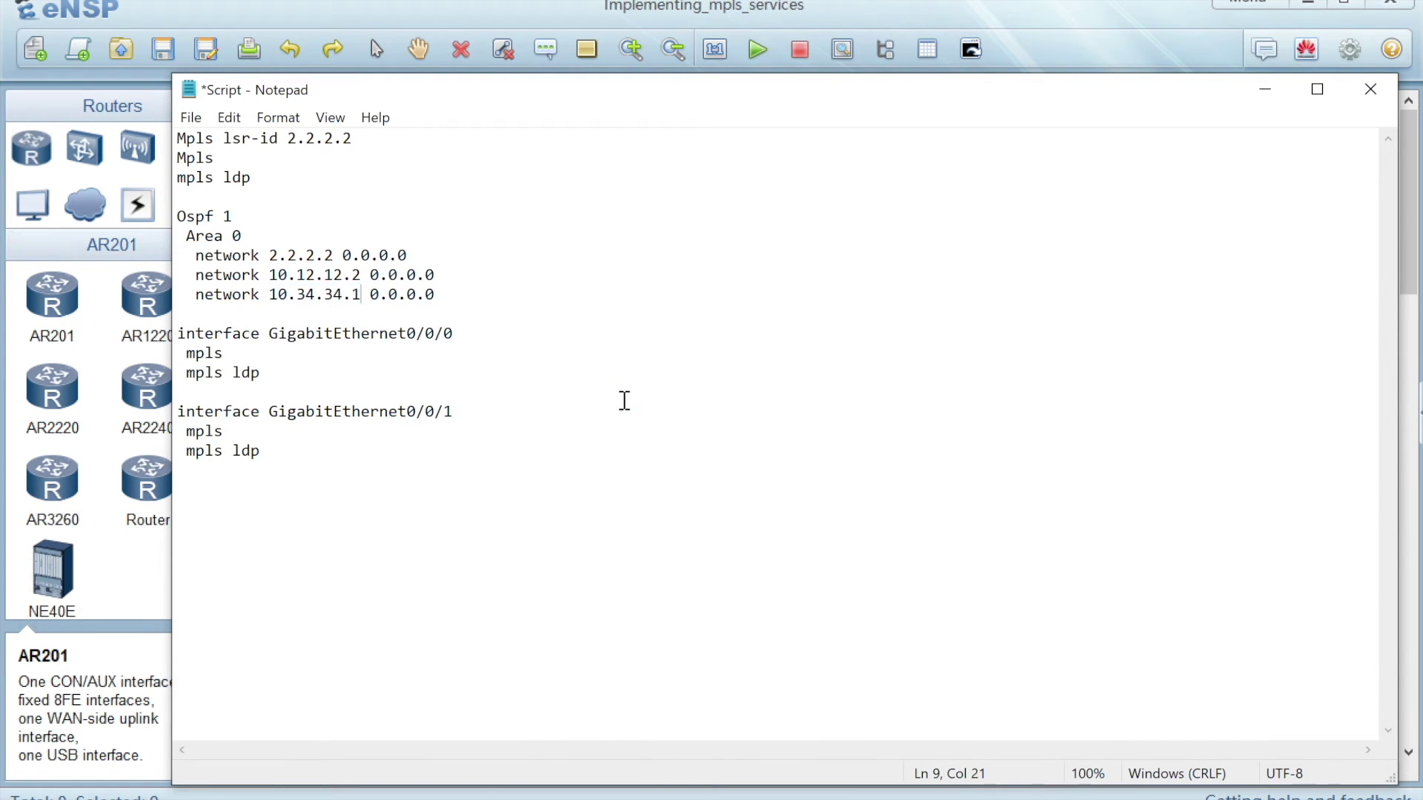
# Step: Copy GigabitEthernet0/0/0's address 10.11.11.2 from the P1 console onto a new line below the script's last network statement
pyautogui.hotkey('alt', 'Tab')
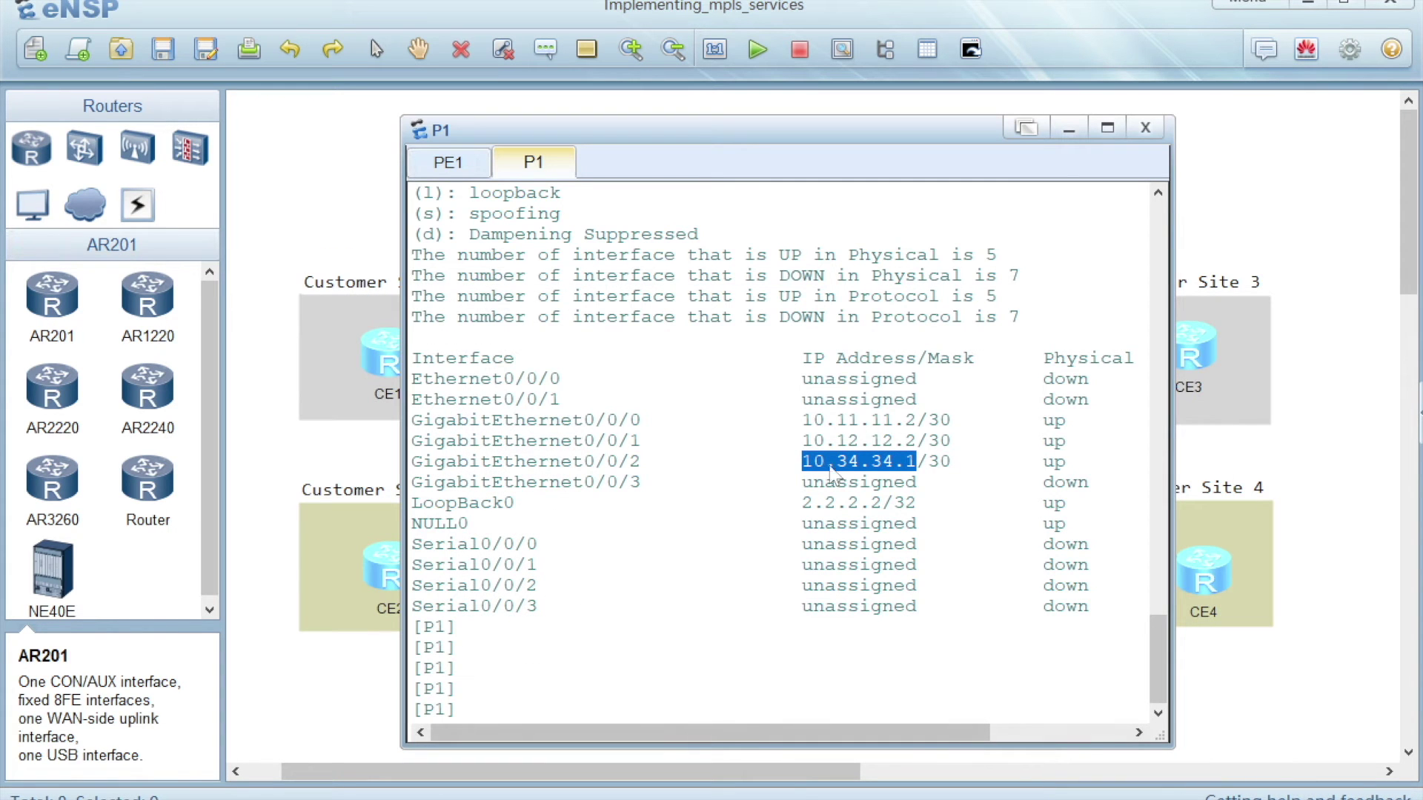
pyautogui.click(882, 425)
pyautogui.hotkey('alt', 'Tab')
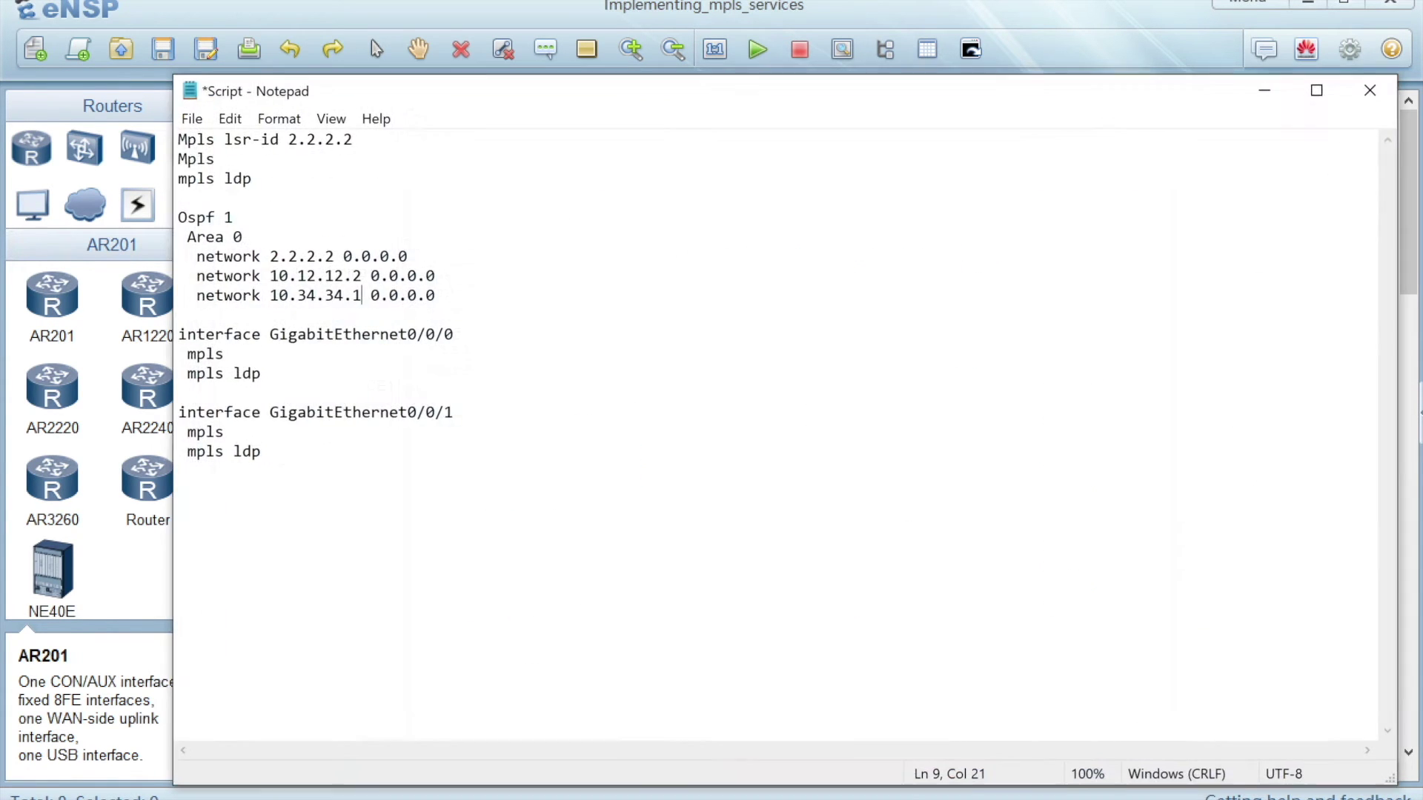
pyautogui.hotkey('alt', 'Tab')
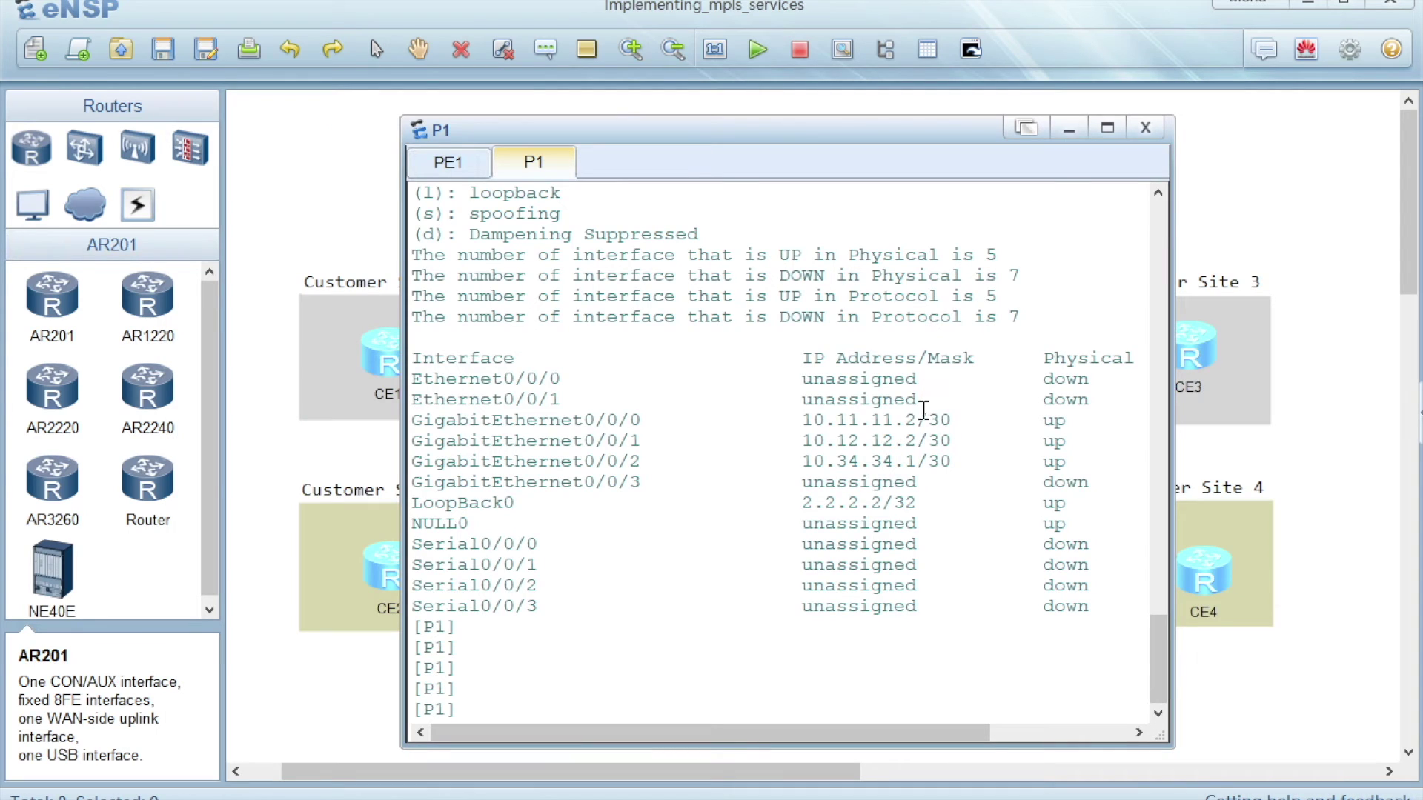
pyautogui.moveTo(918, 420); pyautogui.dragTo(800, 419)
pyautogui.rightClick(814, 420)
pyautogui.click(864, 440)
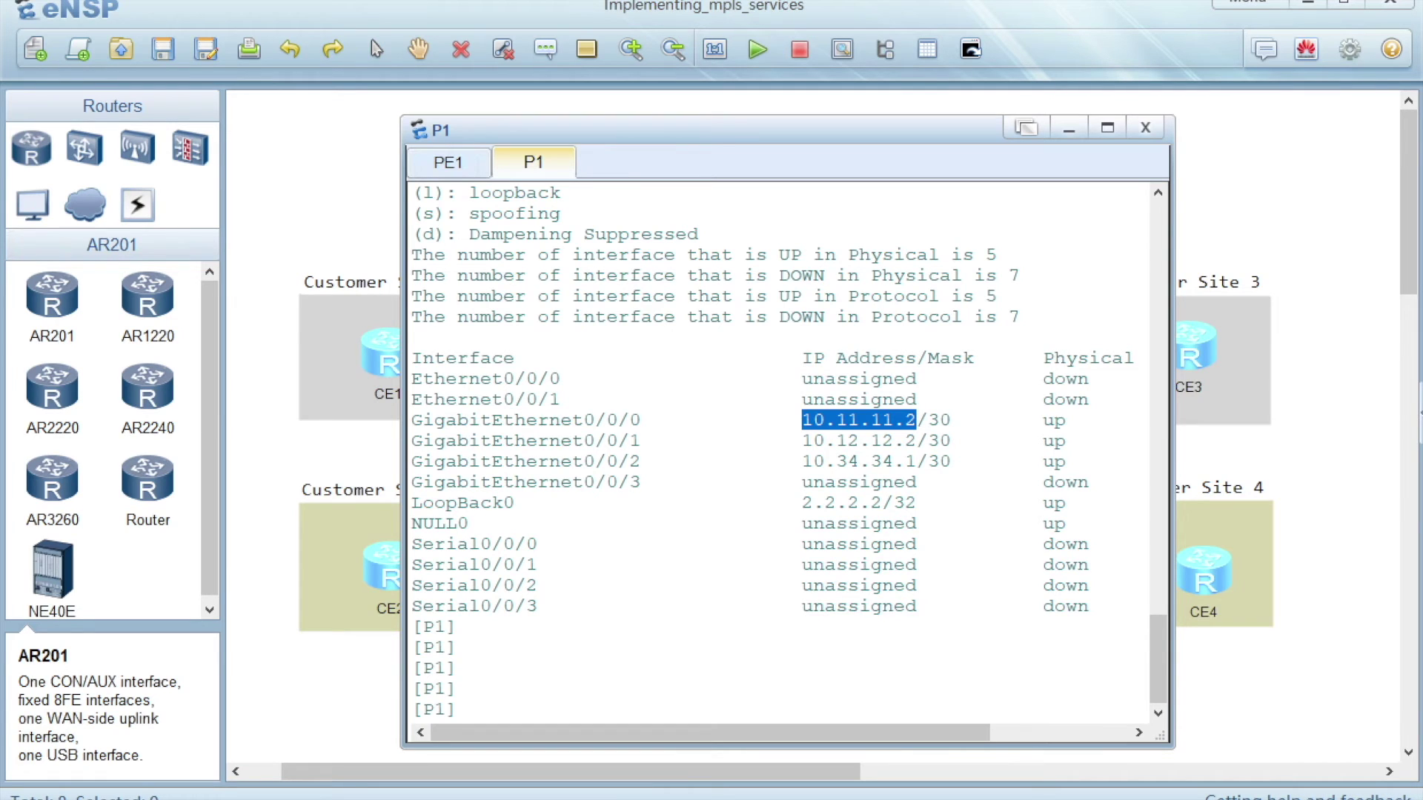
pyautogui.hotkey('alt', 'Tab')
pyautogui.click(470, 295)
pyautogui.press('Return')
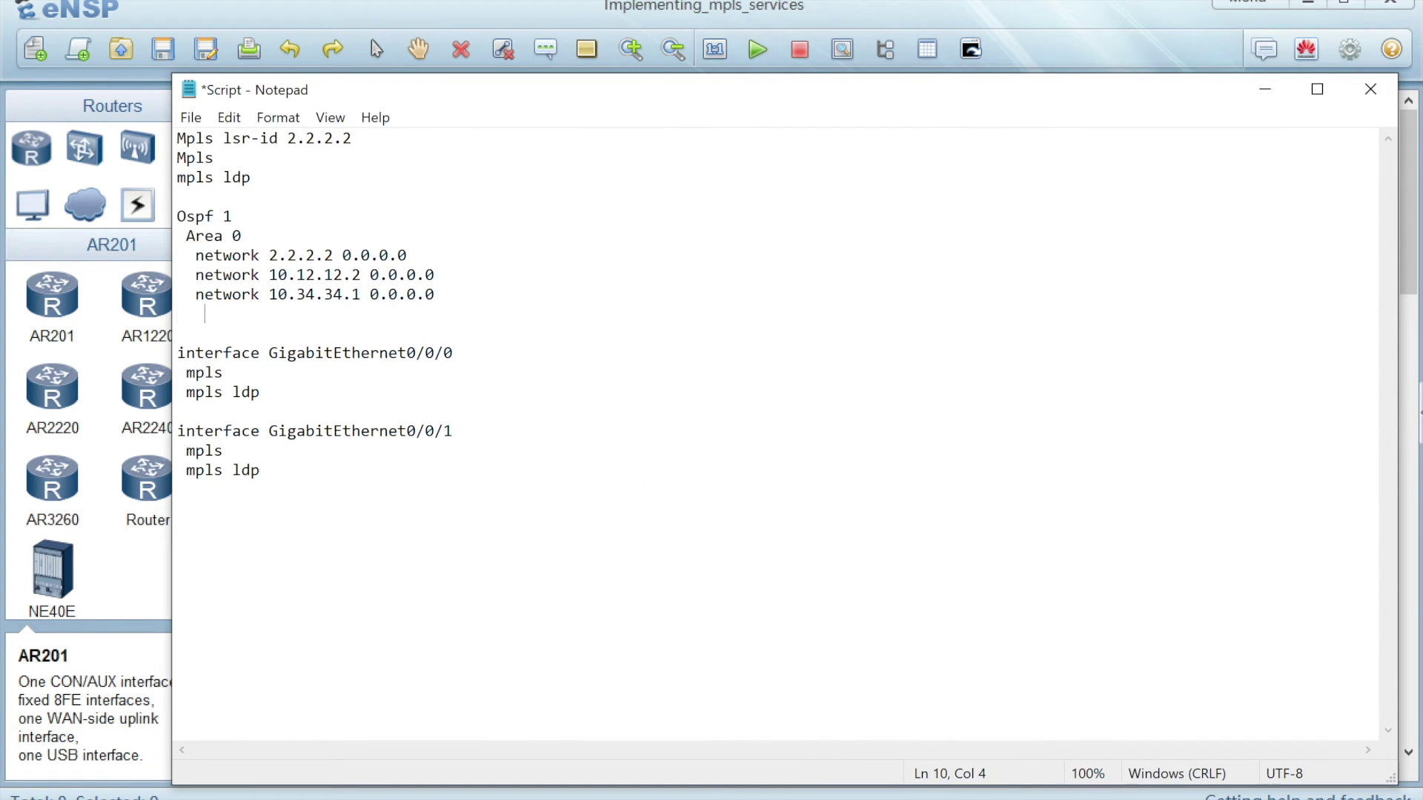
pyautogui.write('10.11.11.2')
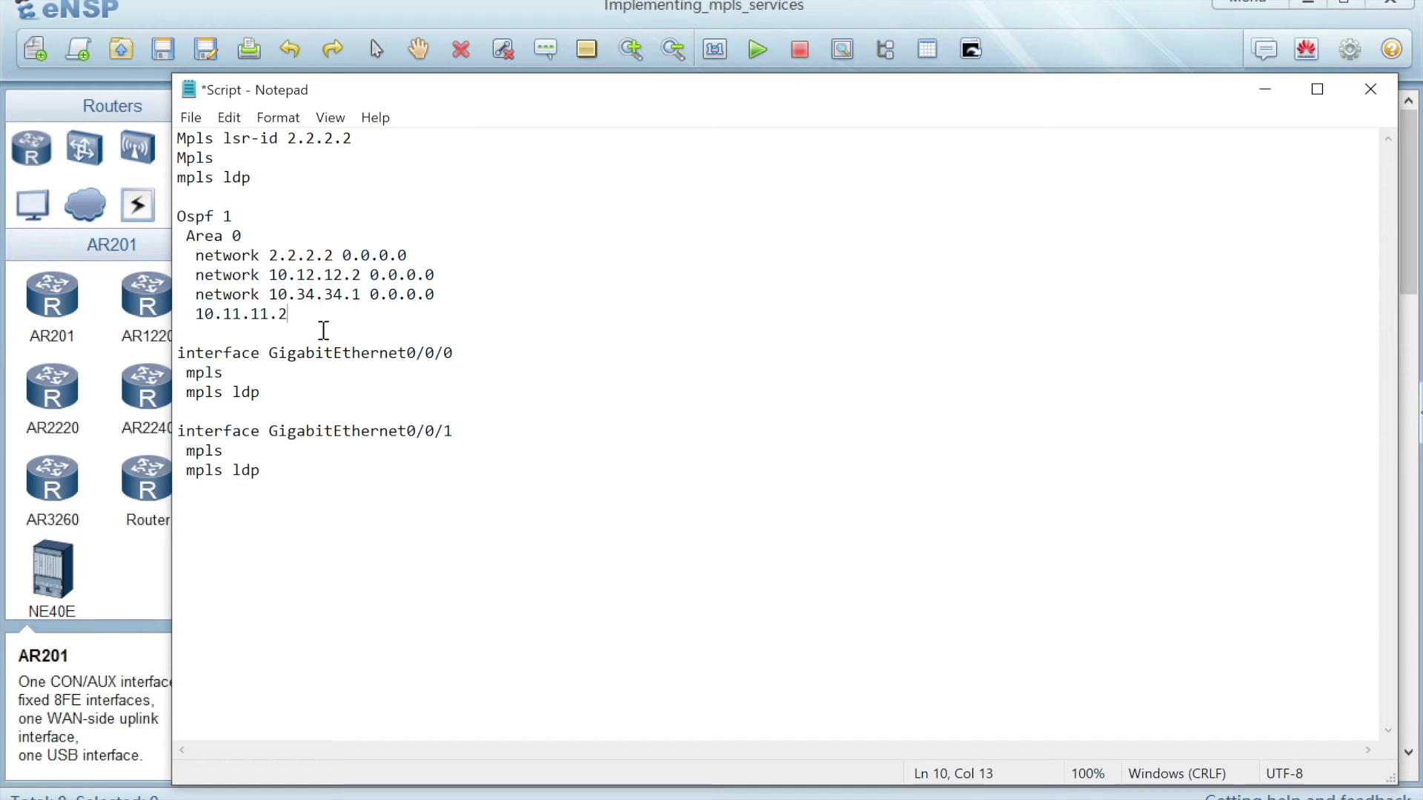
# Step: Complete the 10.11.11.2 line as a network statement with the wildcard 0.0.0.0
pyautogui.moveTo(265, 295); pyautogui.dragTo(195, 295)
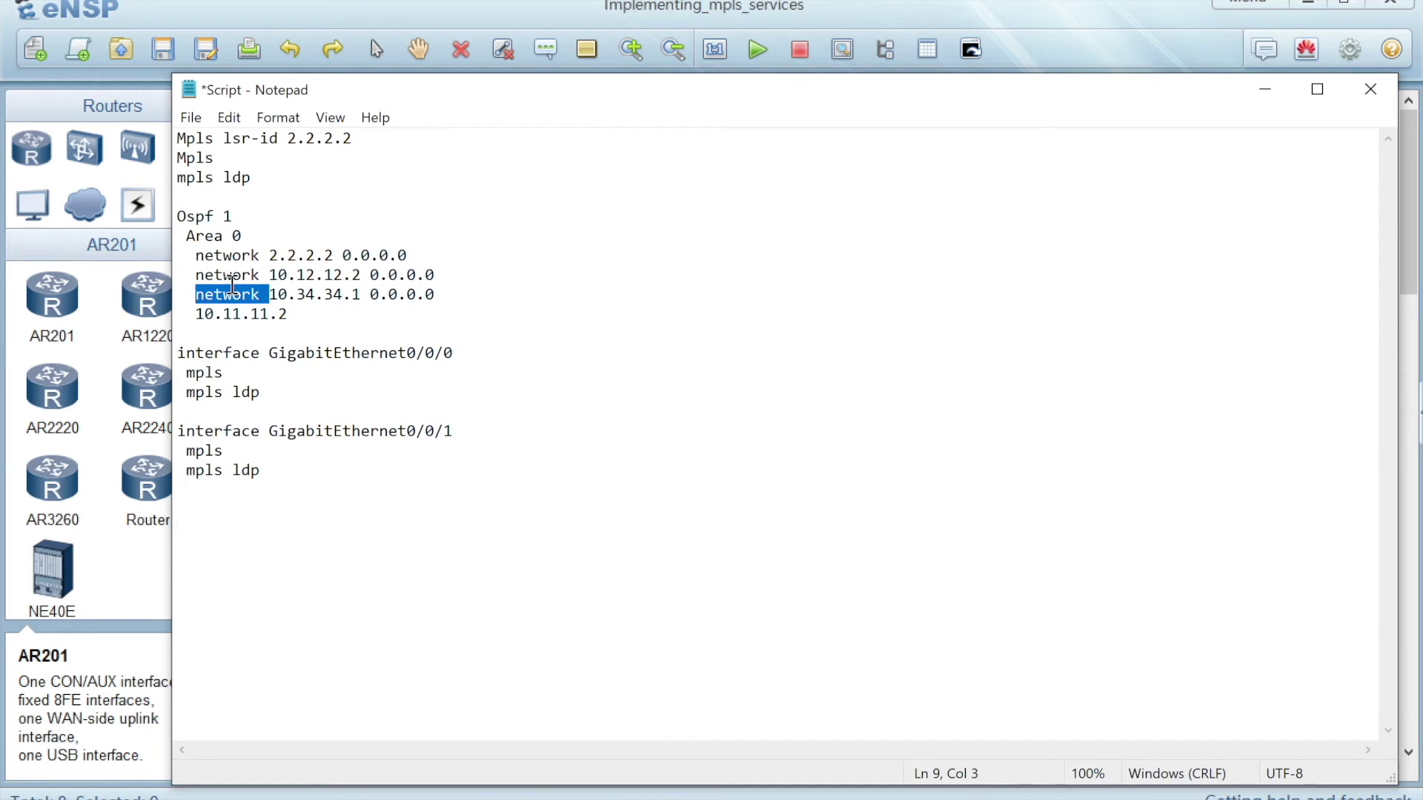
pyautogui.click(203, 316)
pyautogui.press('Left')
pyautogui.hotkey('ctrl', 'v')
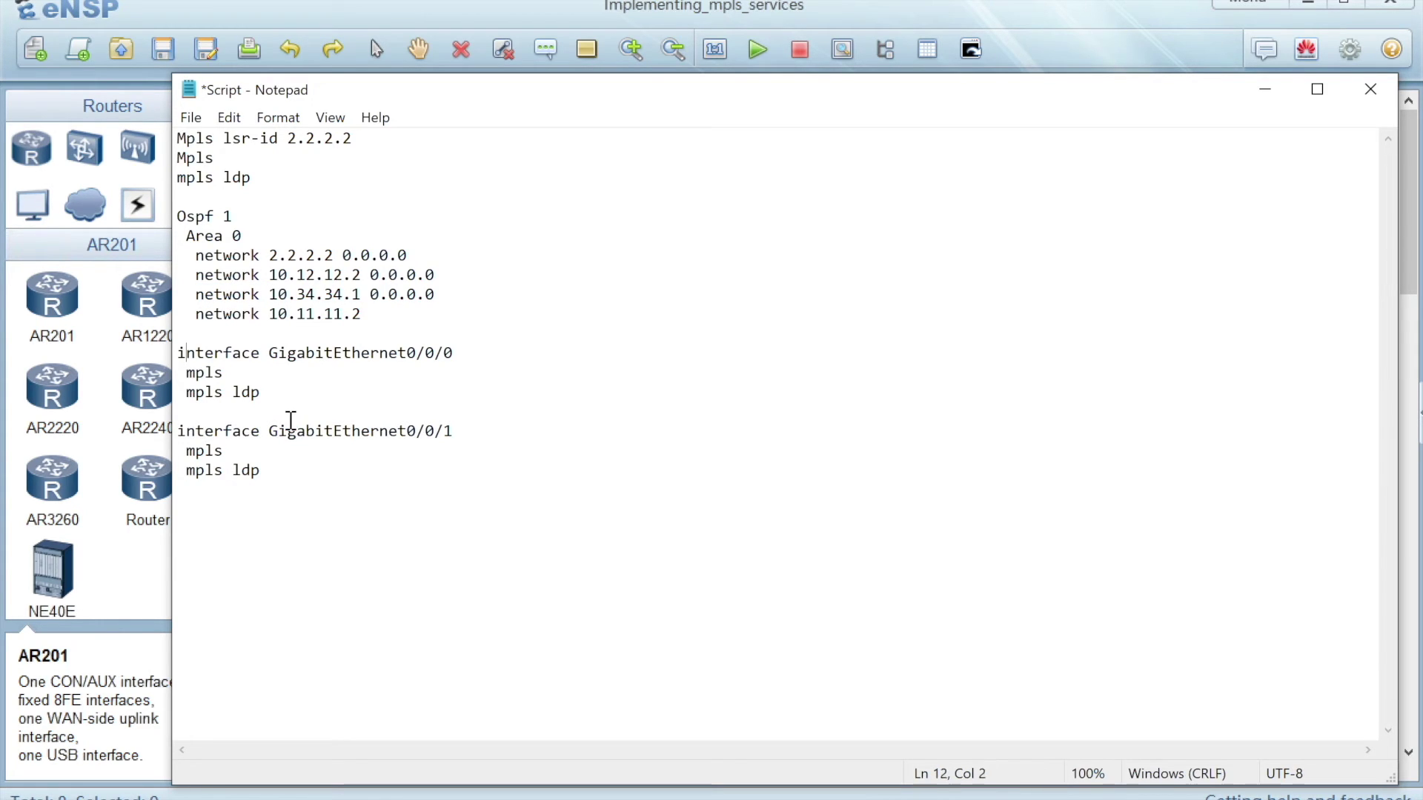
pyautogui.write('0.0.0.0')
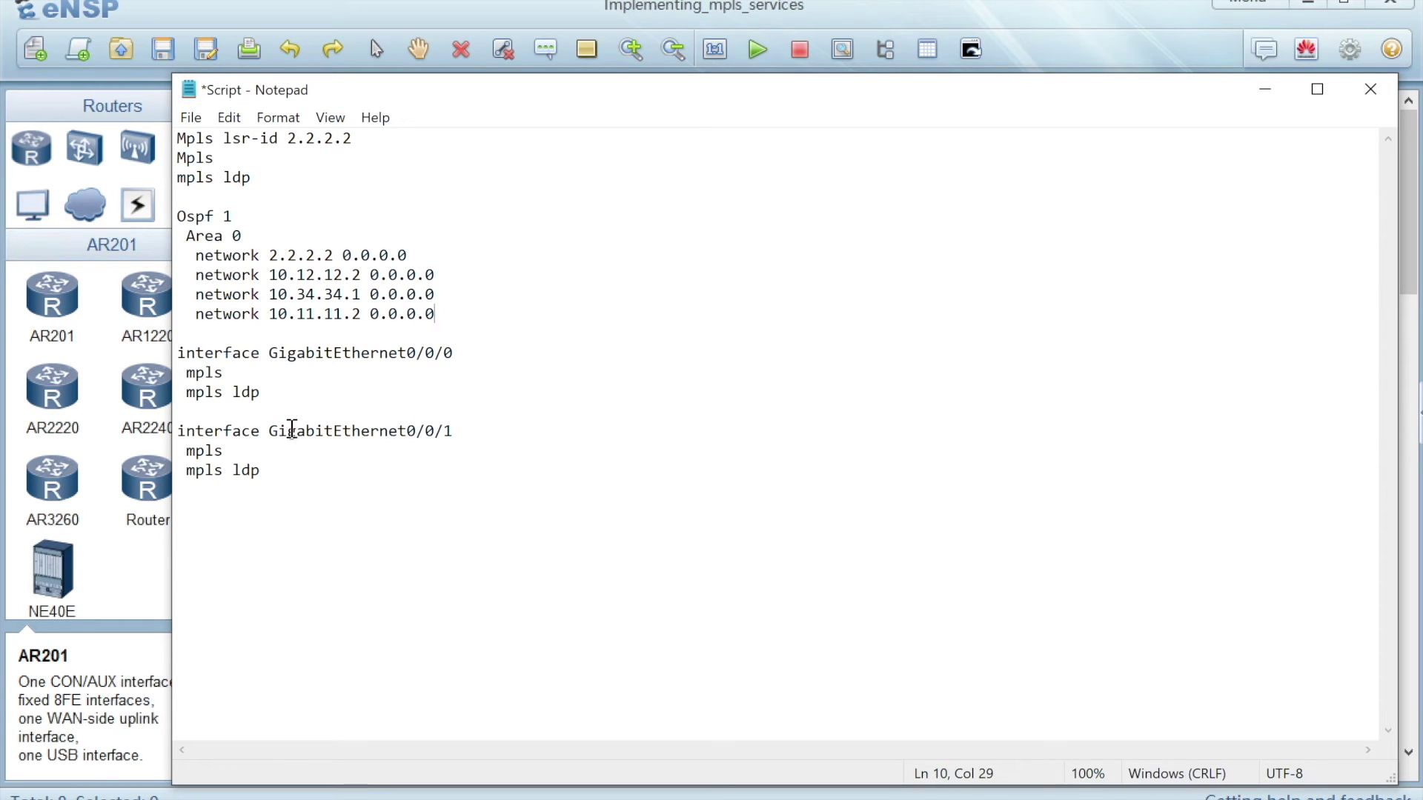
# Step: Copy the script's Ospf 1 block with Area 0 and its four network statements, and paste it into P1's console
pyautogui.click(288, 313)
pyautogui.moveTo(461, 315); pyautogui.dragTo(143, 222)
pyautogui.rightClick(244, 274)
pyautogui.click(294, 344)
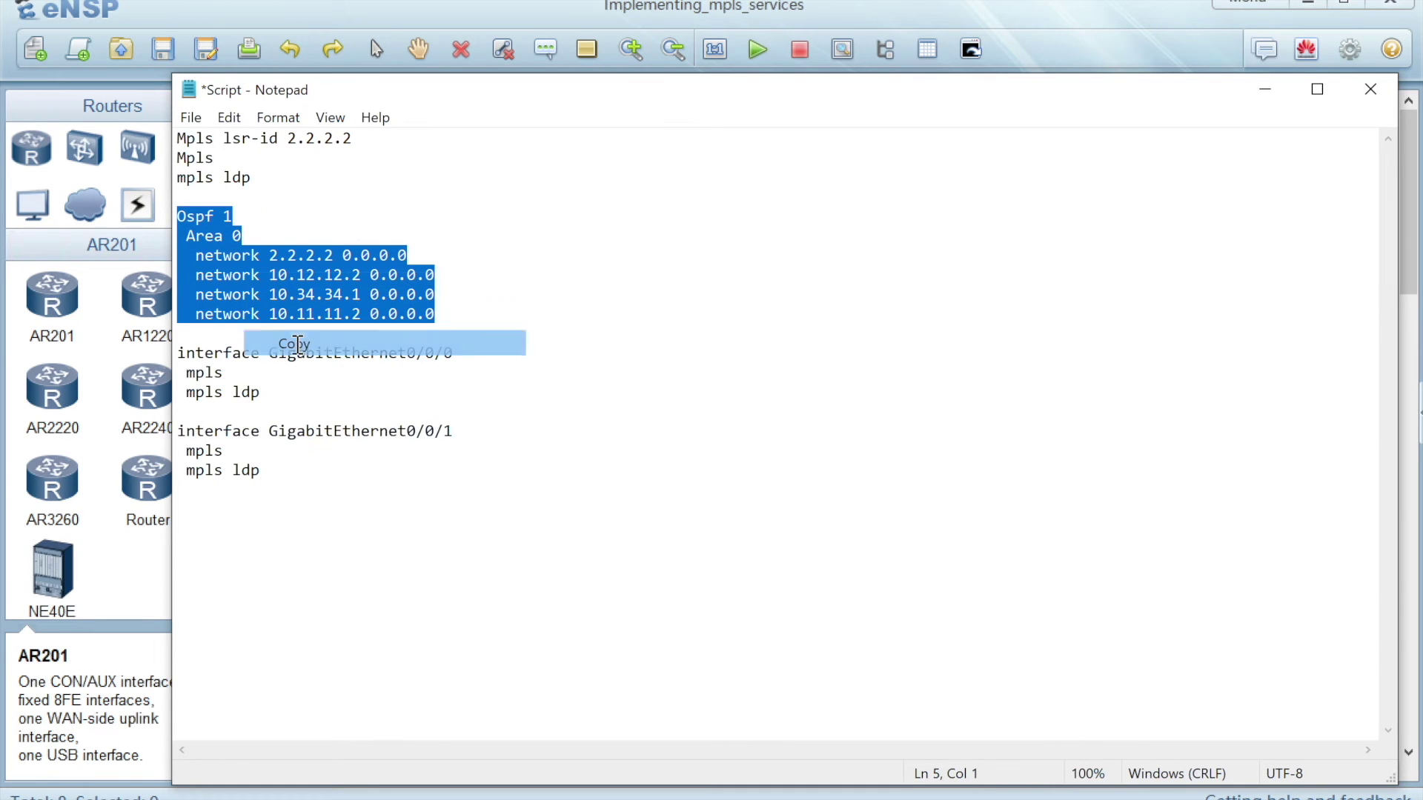
pyautogui.moveTo(758, 789)
pyautogui.click(831, 714)
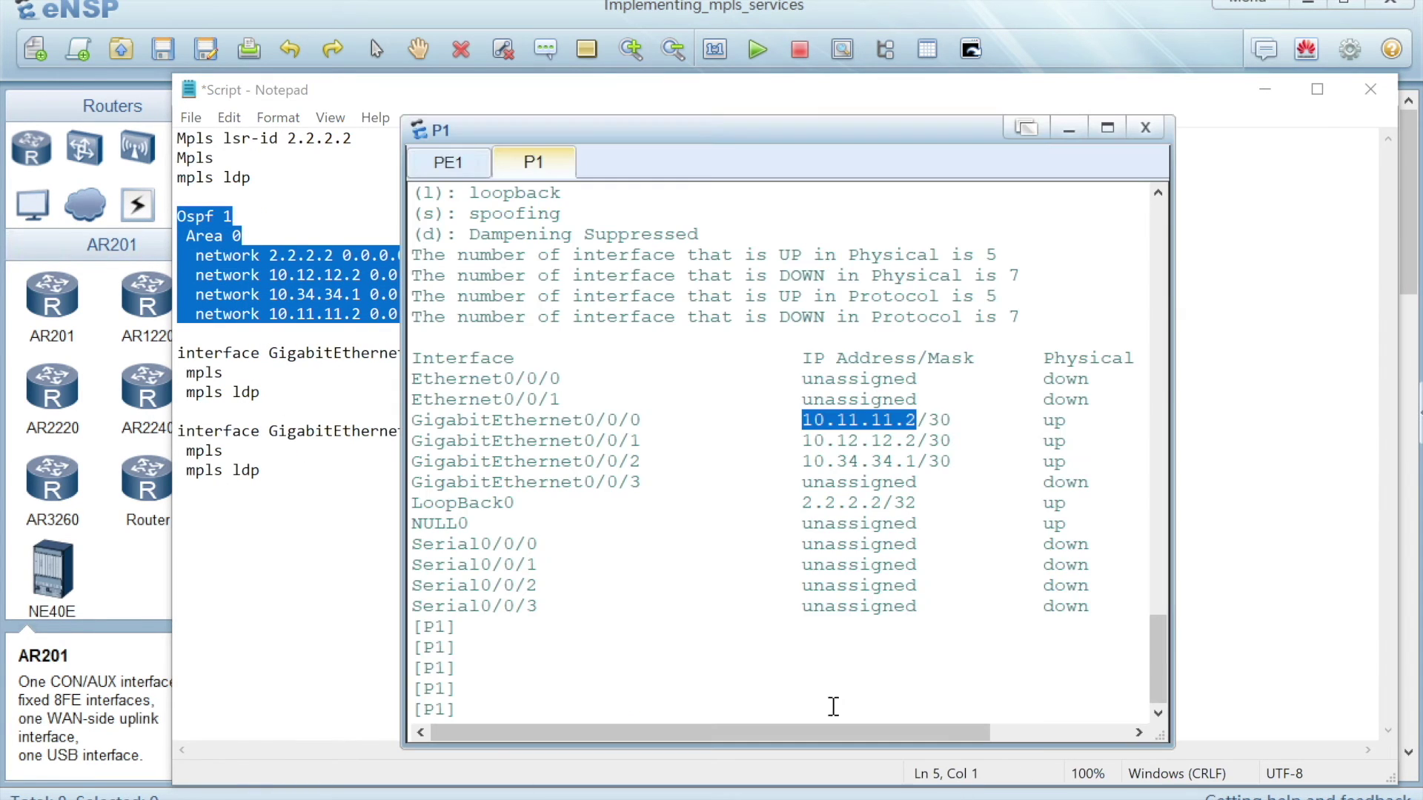
pyautogui.click(551, 685)
pyautogui.rightClick(522, 700)
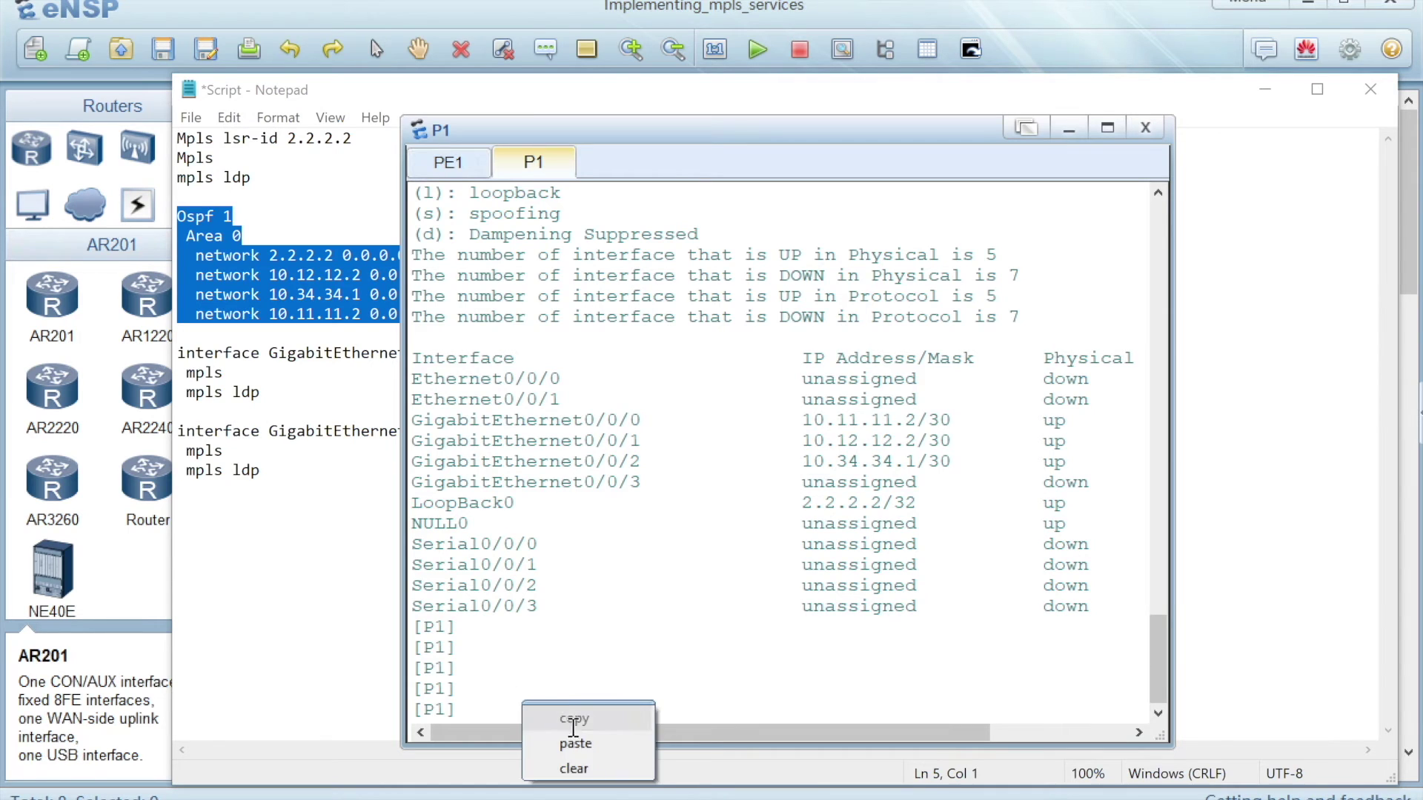
pyautogui.click(581, 744)
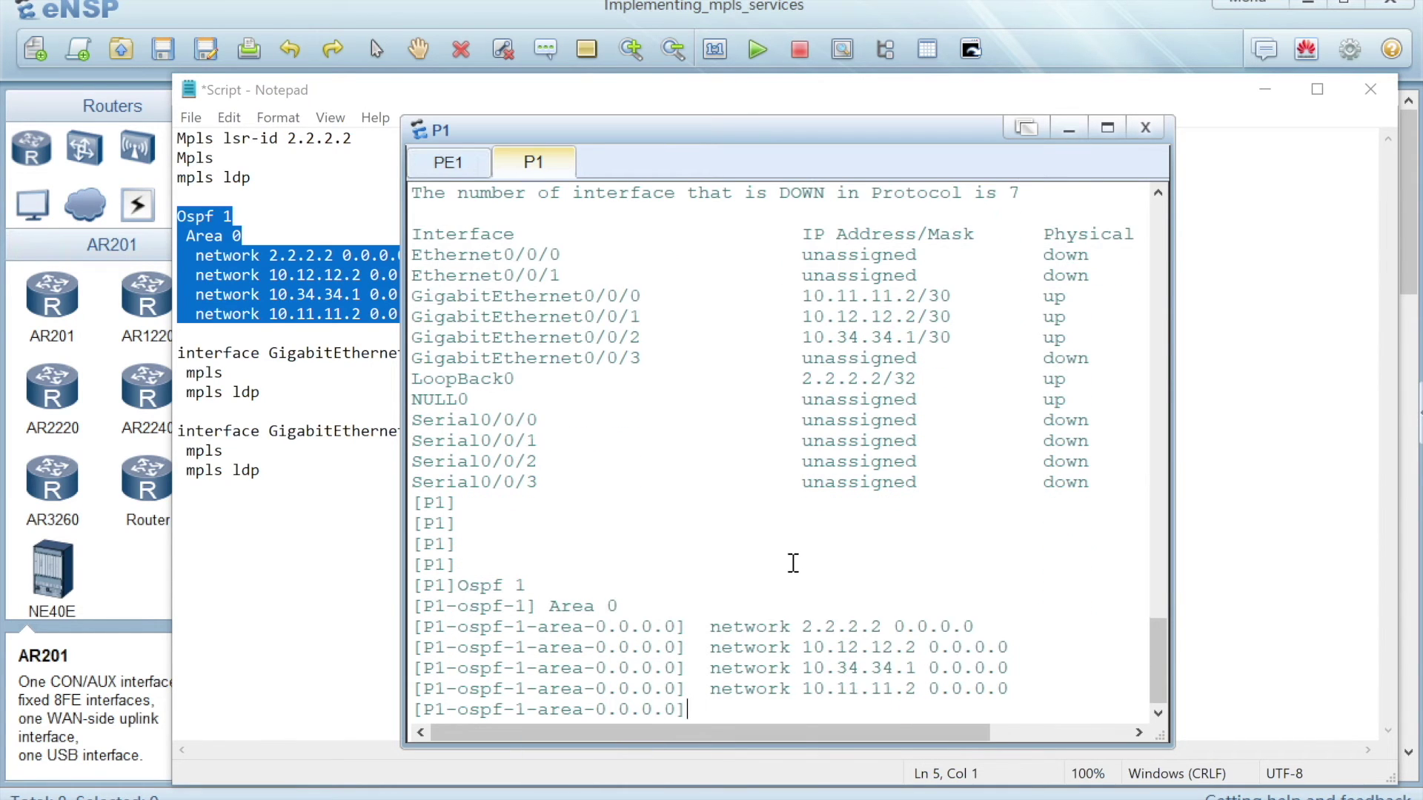
# Step: Quit the OSPF area view and the OSPF process view to return P1 to system view
pyautogui.press('Return')
pyautogui.press('Return')
pyautogui.write('quit')
pyautogui.press('Return')
pyautogui.press('Return')
pyautogui.press('Return')
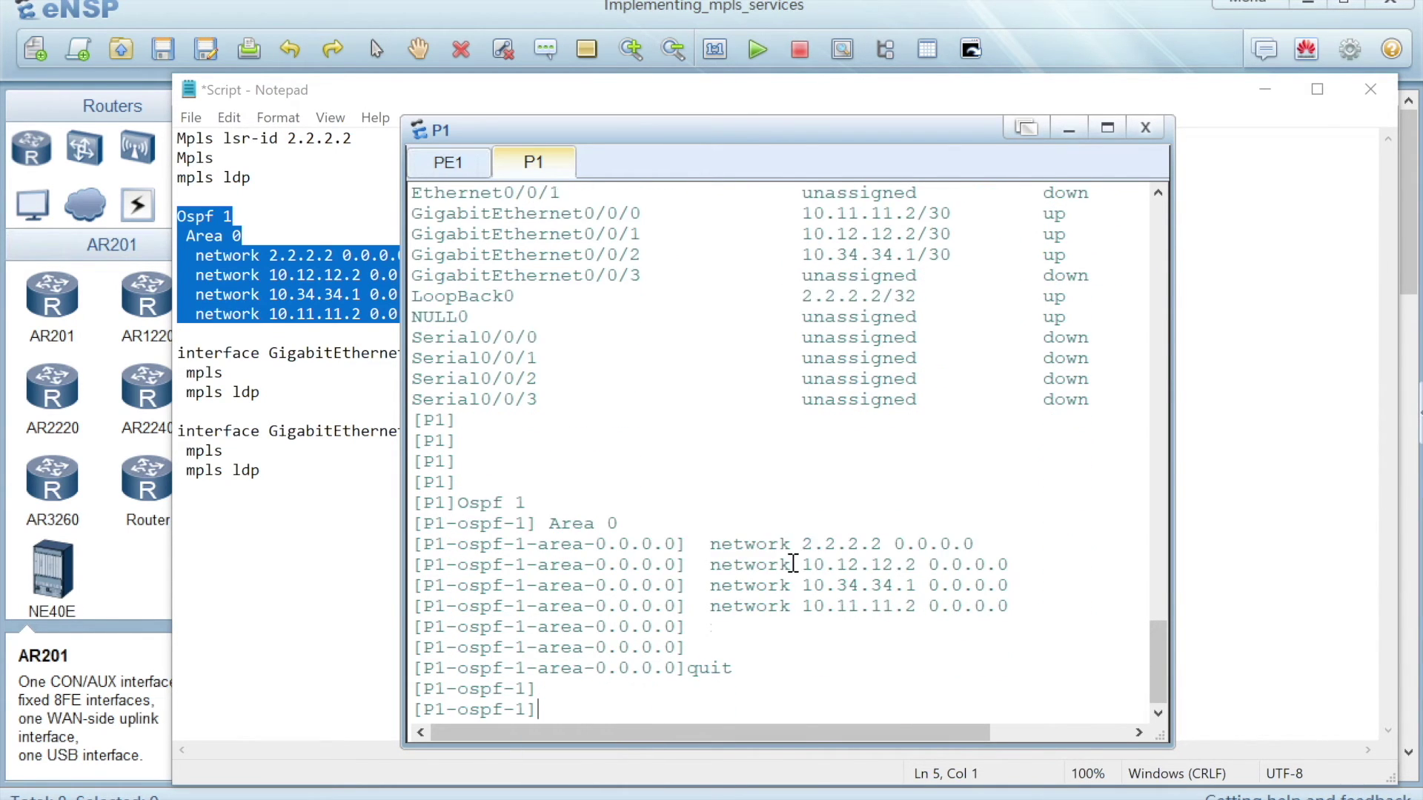
pyautogui.write('quit')
pyautogui.press('Return')
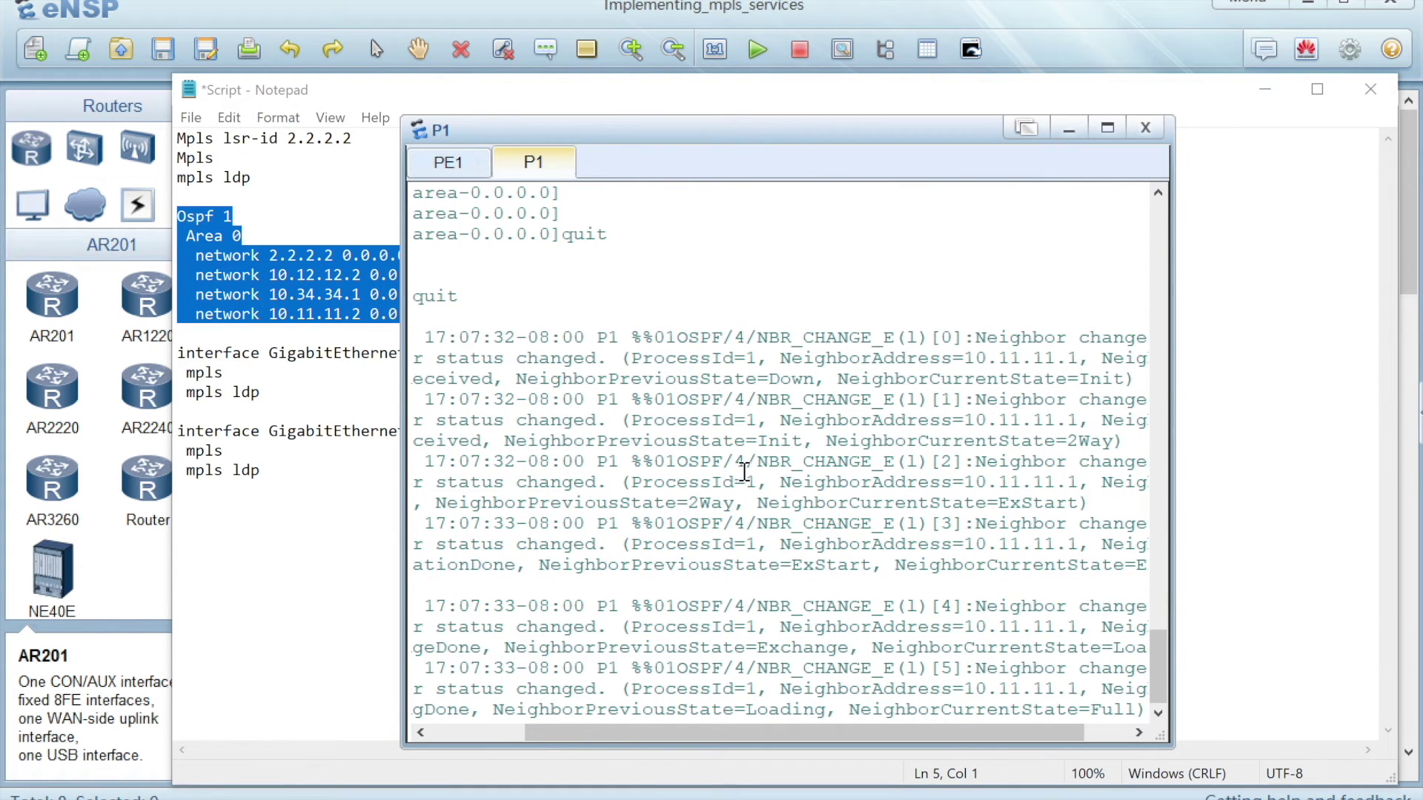
pyautogui.press('Return')
pyautogui.press('Return')
pyautogui.press('Return')
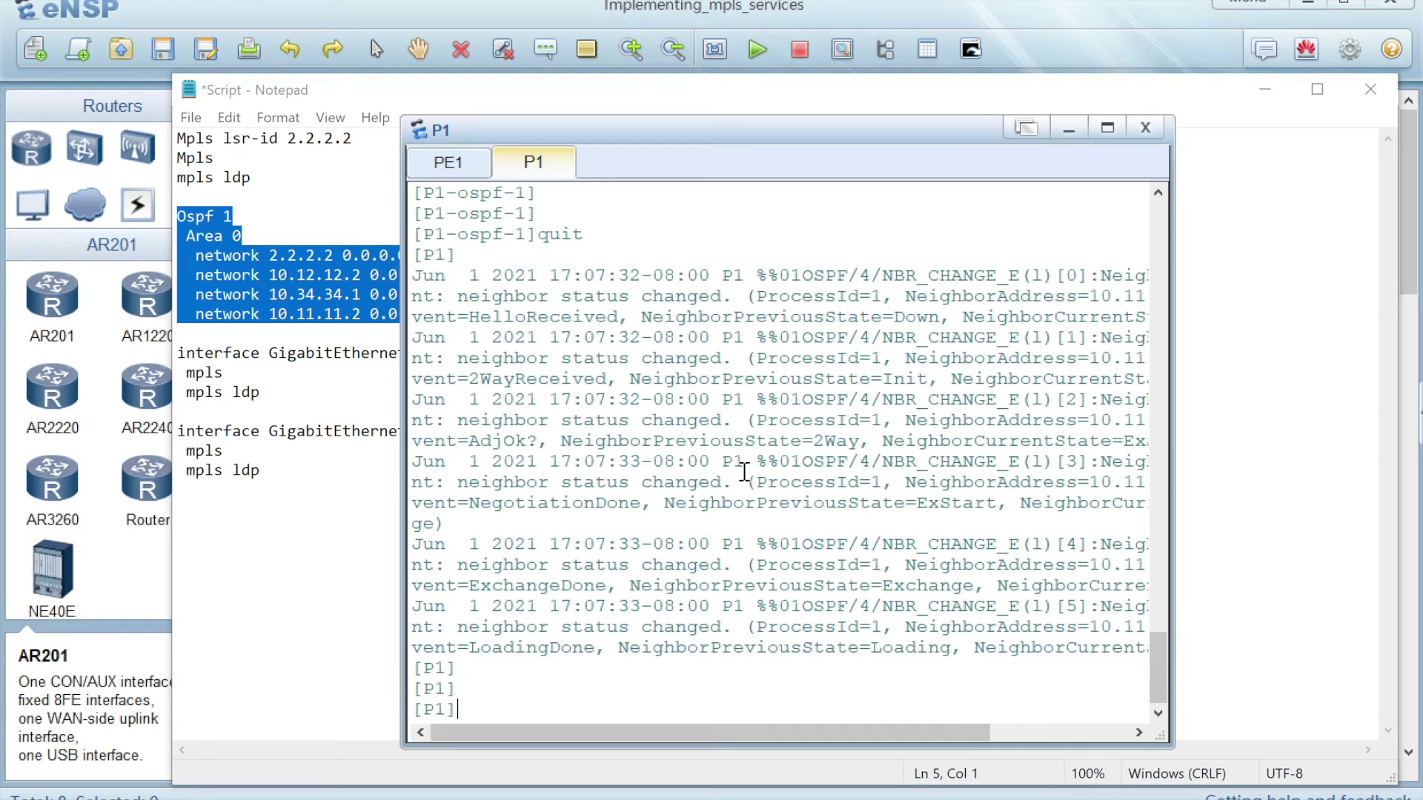
# Step: Highlight P1's latest OSPF neighbor change log entry, check the topology, and return to P1's console
pyautogui.moveTo(860, 606); pyautogui.dragTo(1078, 639)
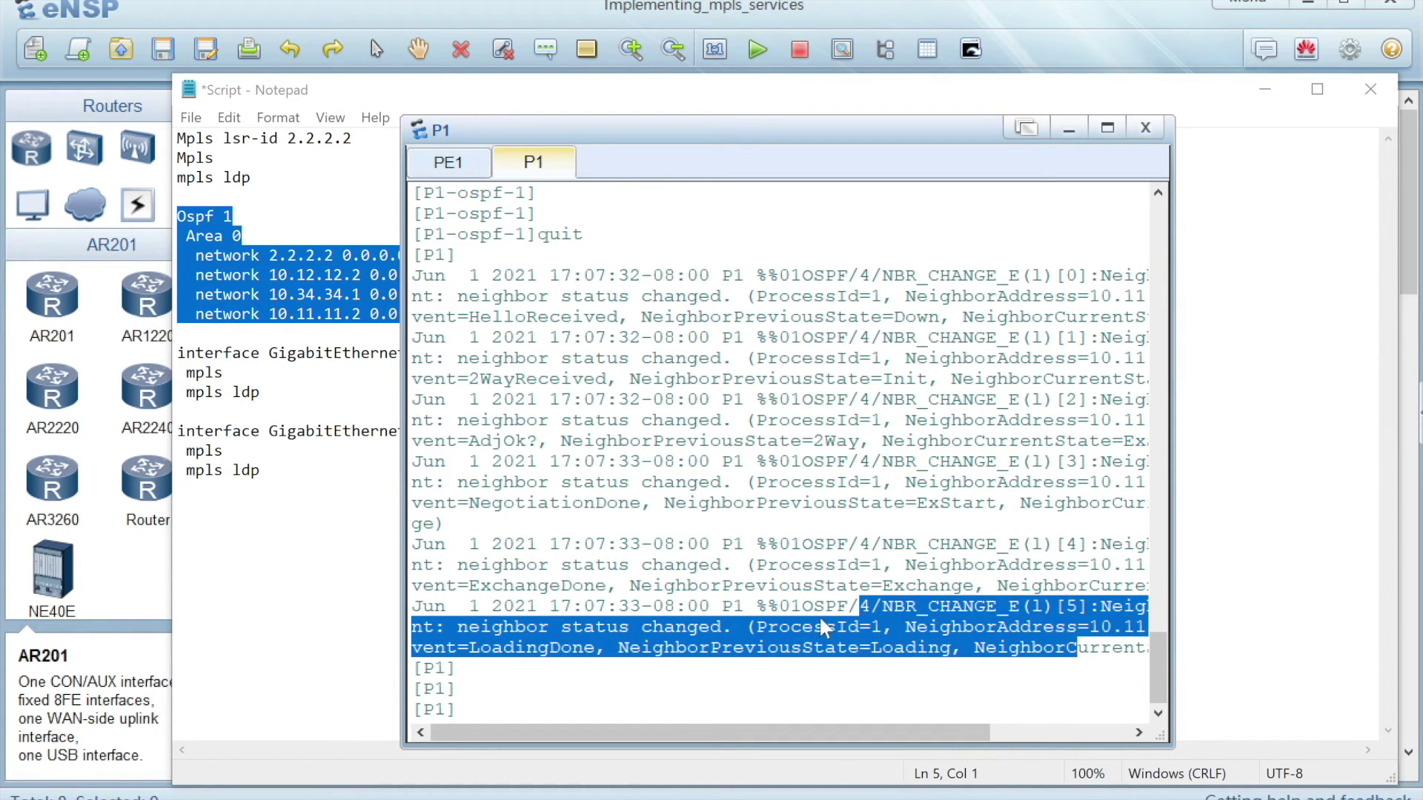
pyautogui.click(385, 18)
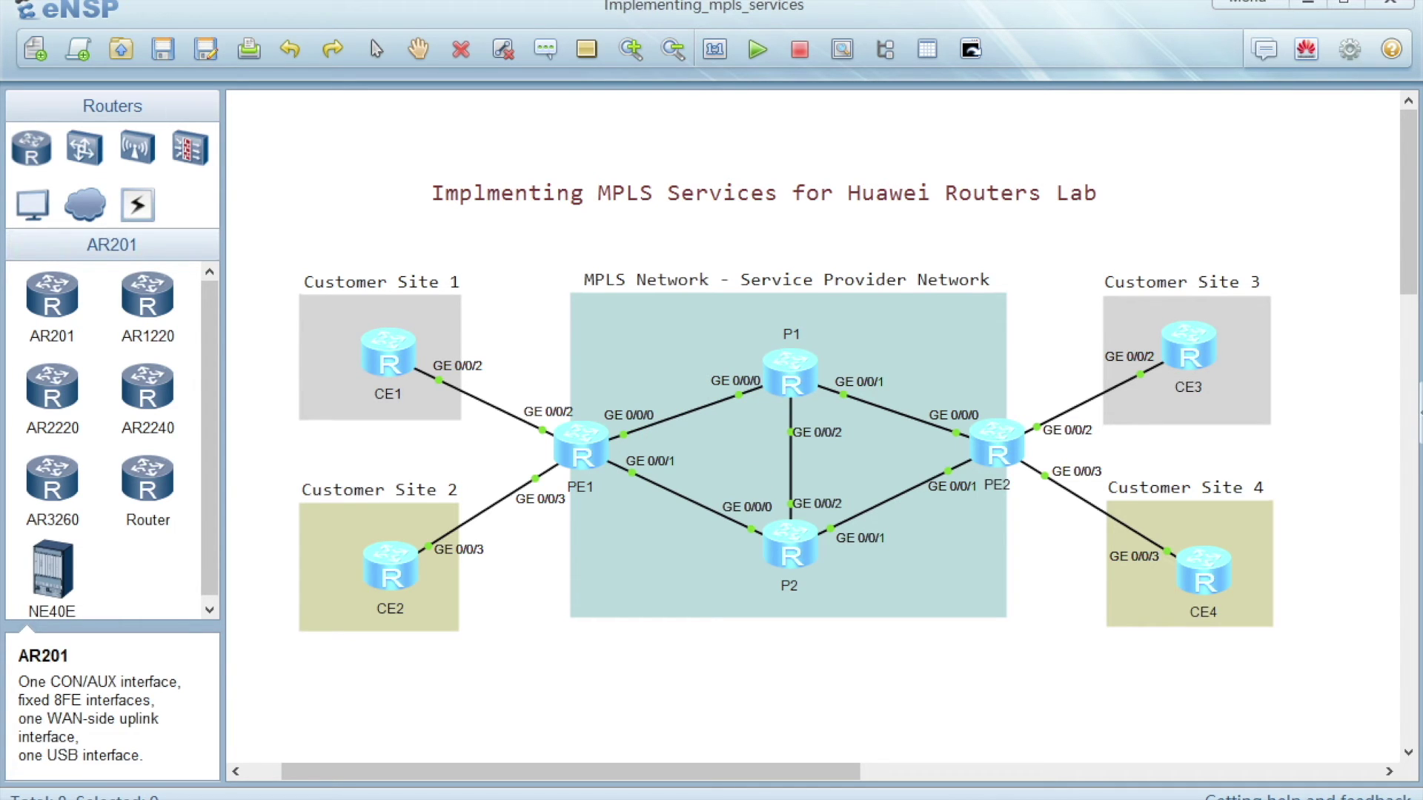
pyautogui.click(871, 689)
pyautogui.click(634, 662)
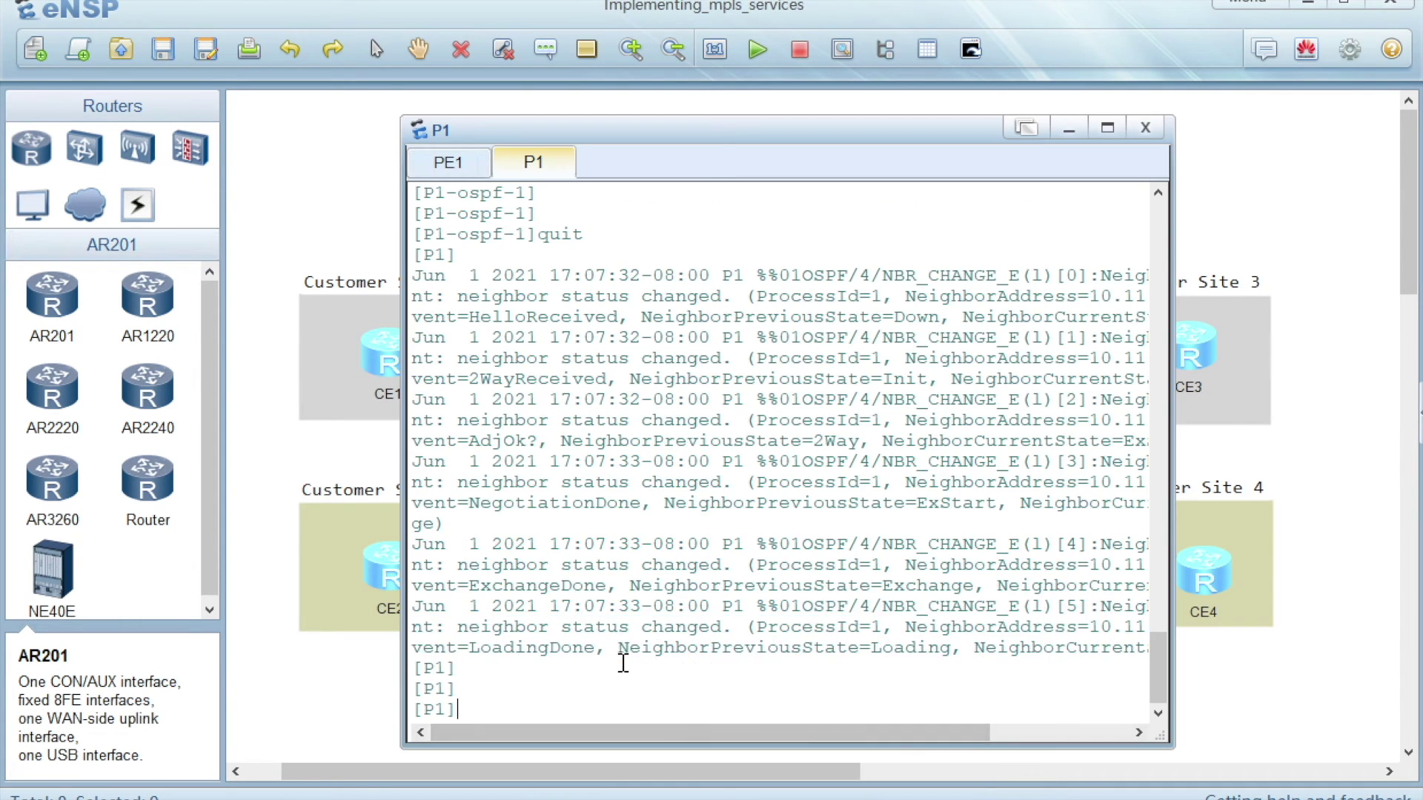
# Step: Display P1's OSPF peers with the display ospf peer command
pyautogui.press('Return')
pyautogui.press('Return')
pyautogui.write('displ')
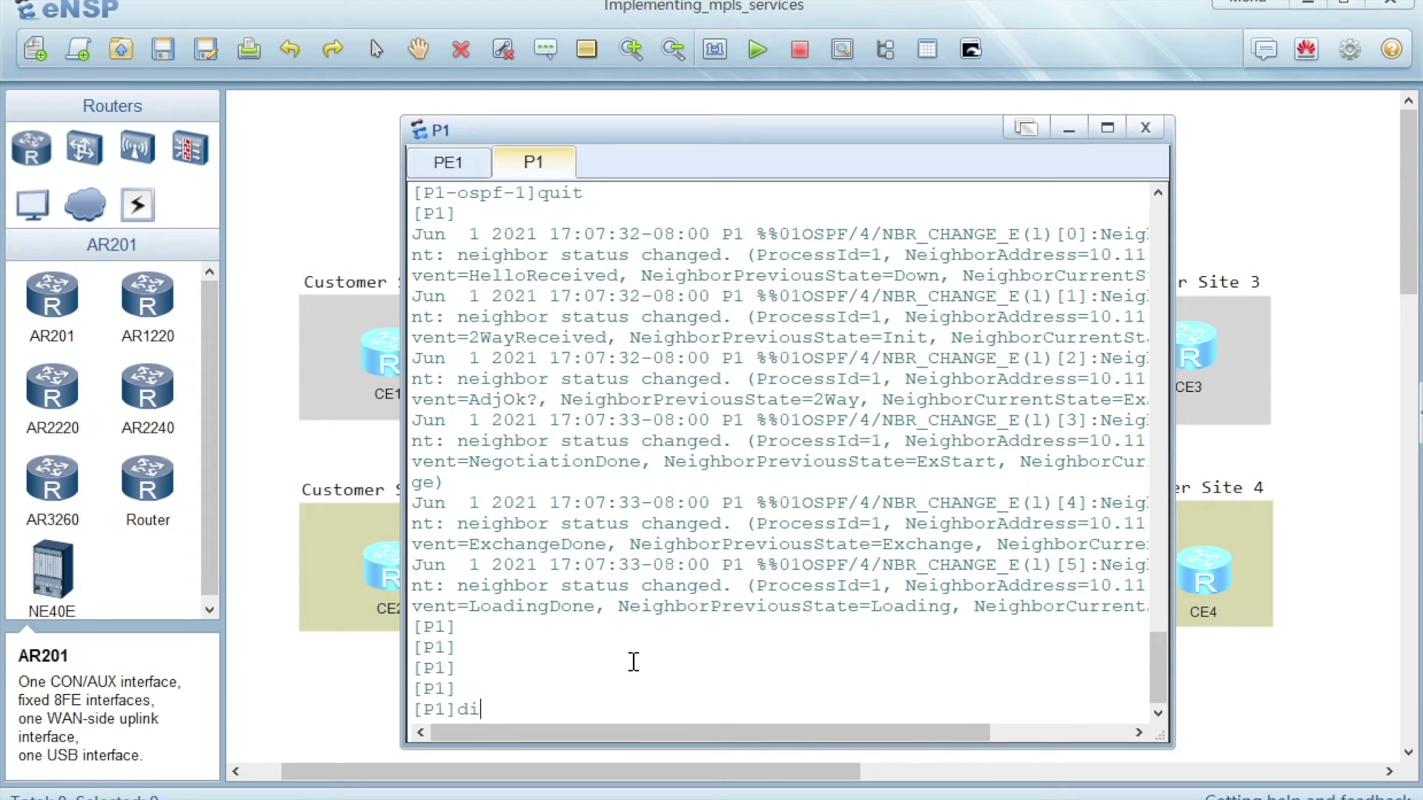
pyautogui.press('Tab')
pyautogui.write('ospf')
pyautogui.press('Tab')
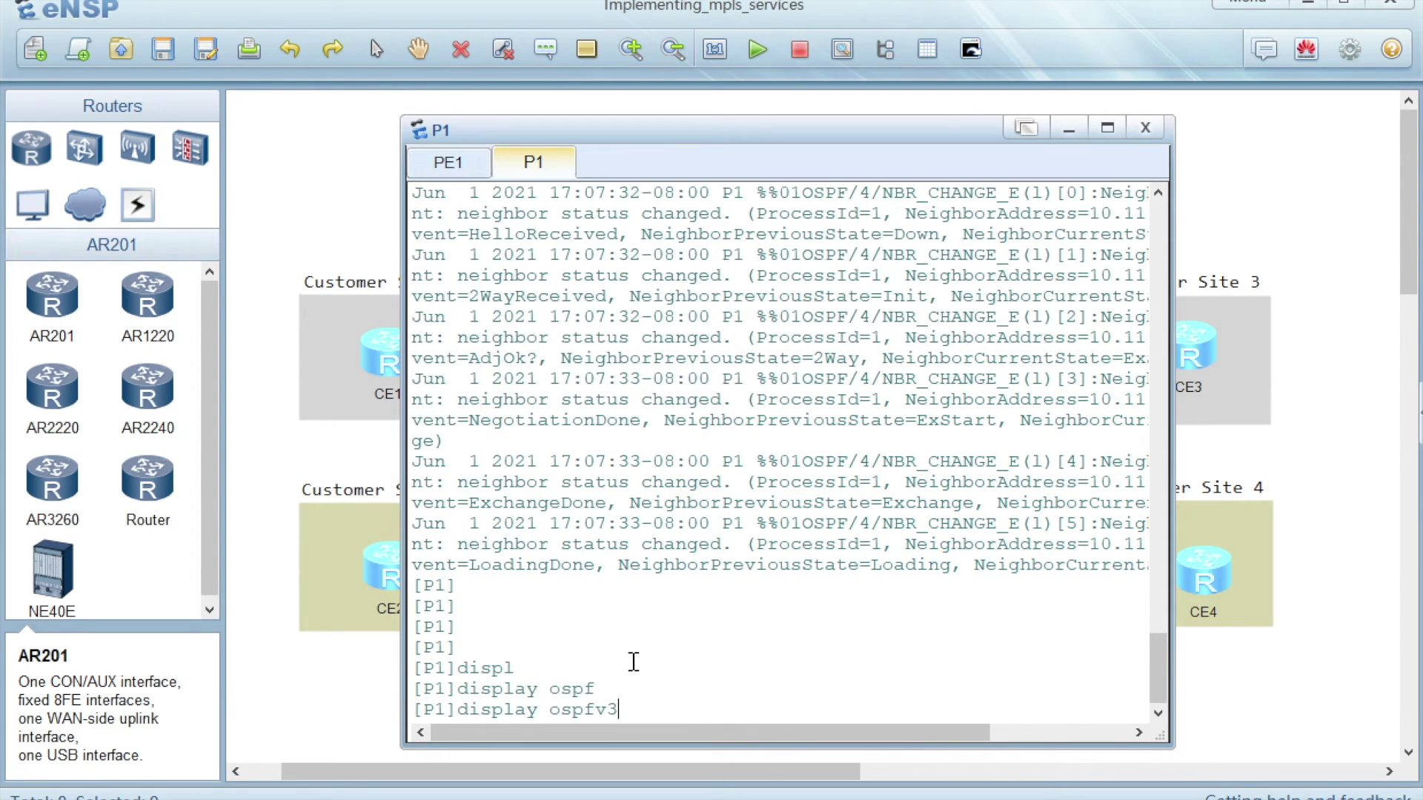
pyautogui.press('BackSpace')
pyautogui.press('BackSpace')
pyautogui.write('pe')
pyautogui.press('Tab')
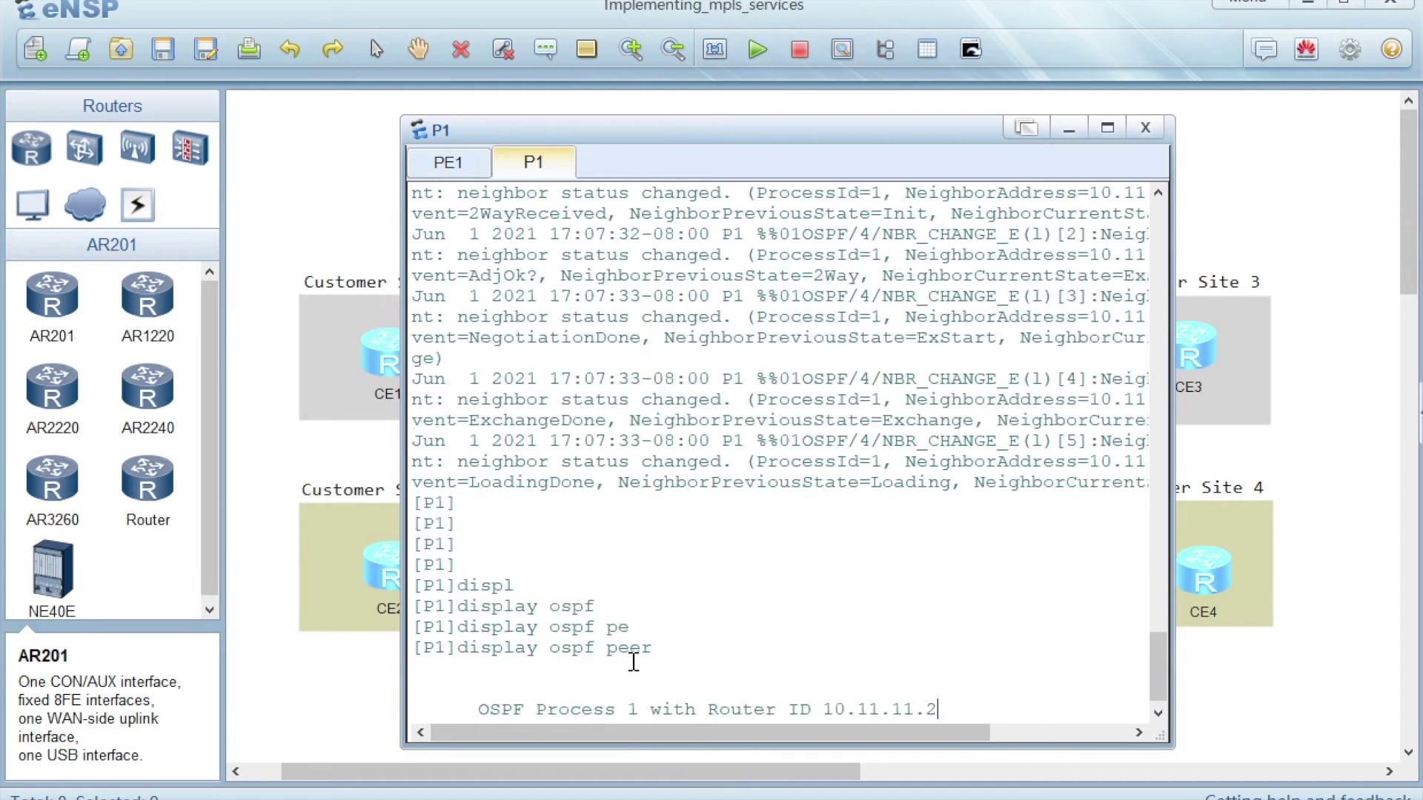
pyautogui.press('Return')
pyautogui.press('Return')
pyautogui.press('Return')
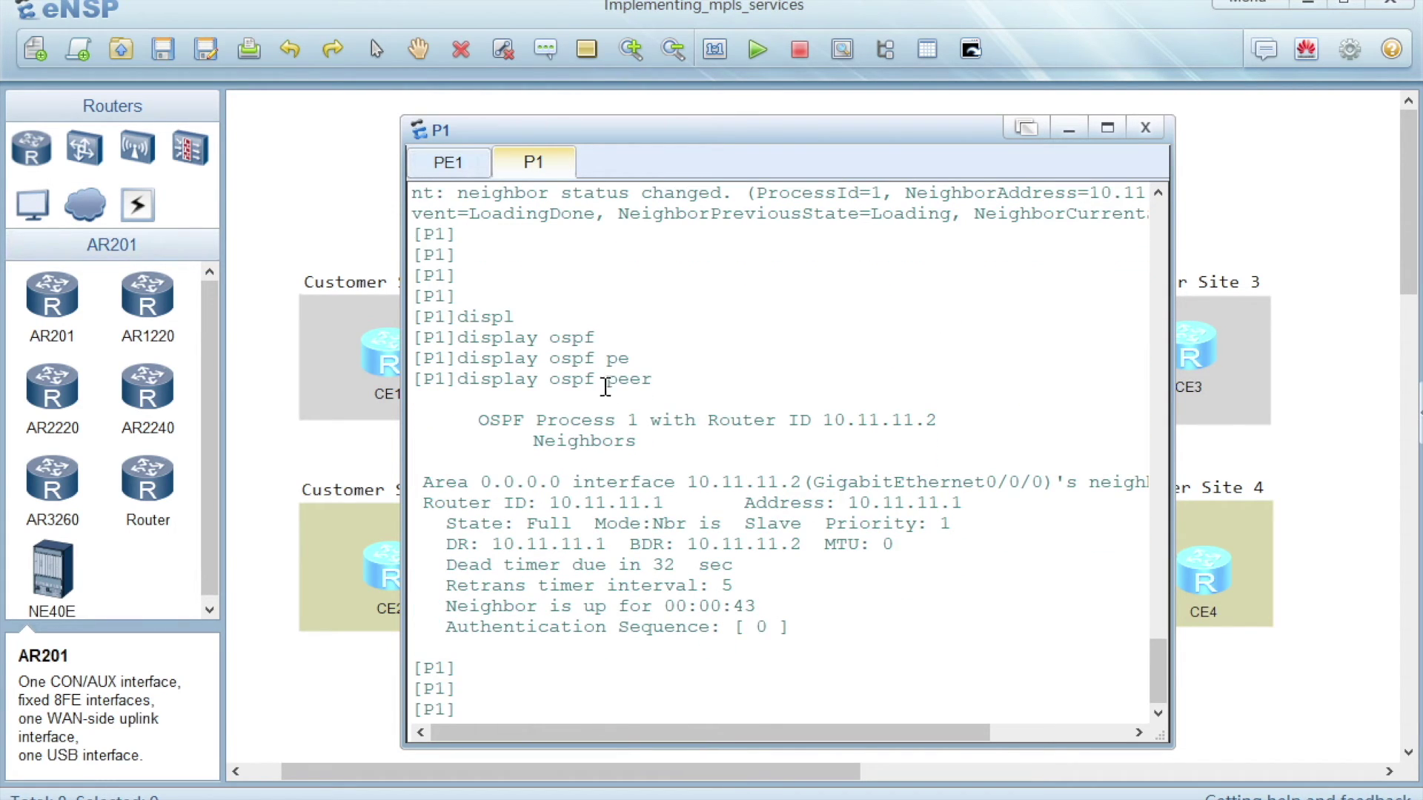
# Step: Highlight the interface entry in P1's OSPF peer output, check its link in the topology, and return to P1's console
pyautogui.moveTo(585, 501); pyautogui.dragTo(940, 527)
pyautogui.click(940, 527)
pyautogui.moveTo(1048, 482); pyautogui.dragTo(621, 474)
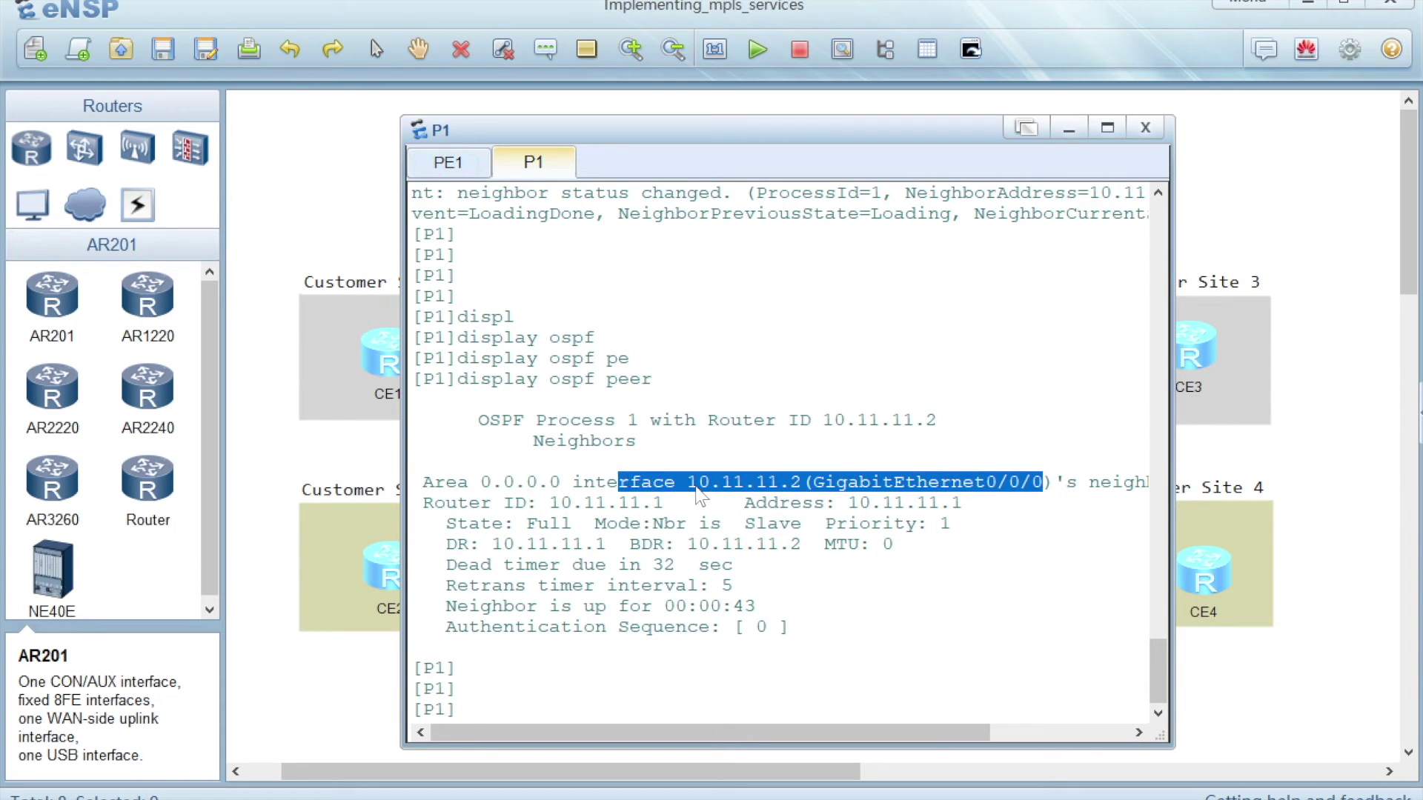
pyautogui.click(698, 487)
pyautogui.moveTo(1047, 486); pyautogui.dragTo(643, 487)
pyautogui.click(1066, 134)
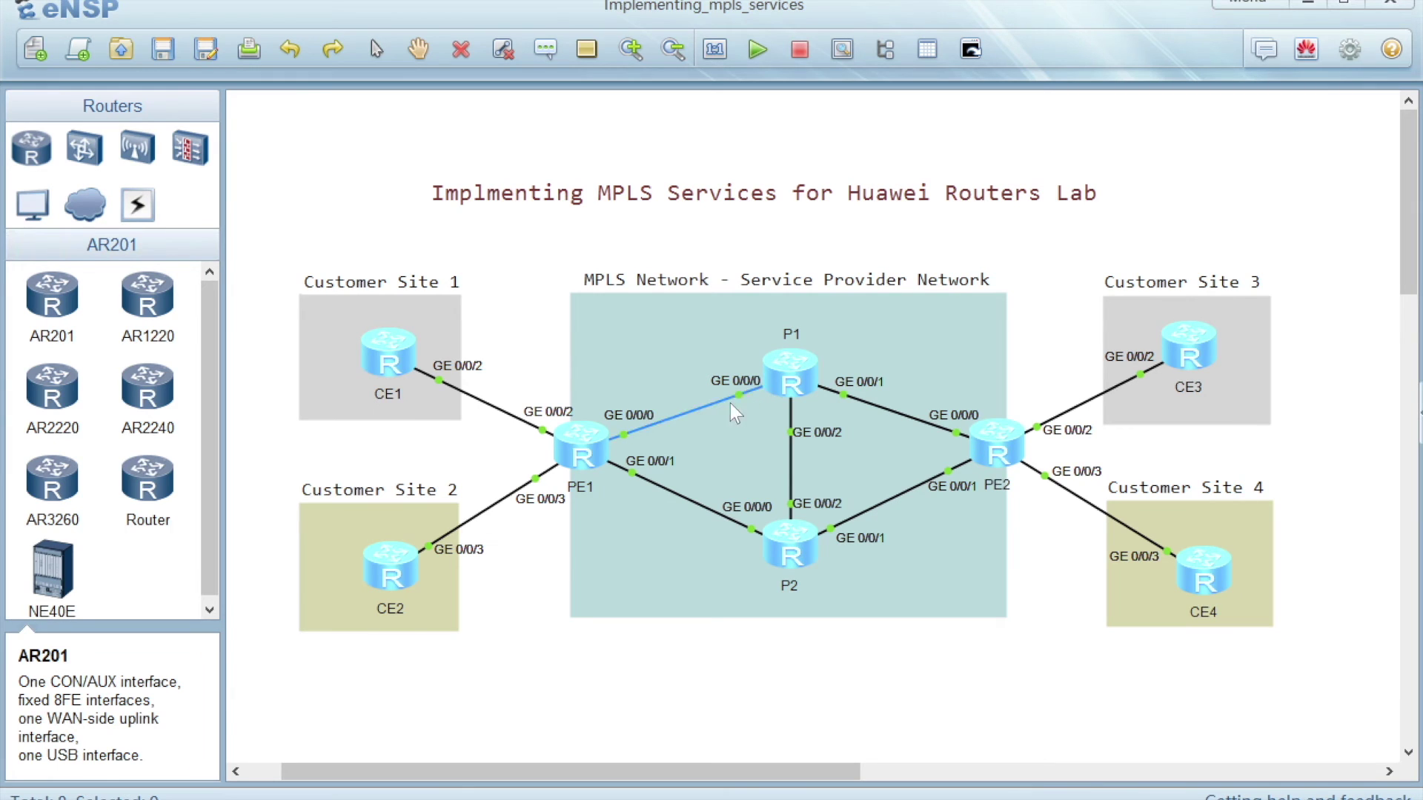
pyautogui.click(890, 715)
pyautogui.click(806, 676)
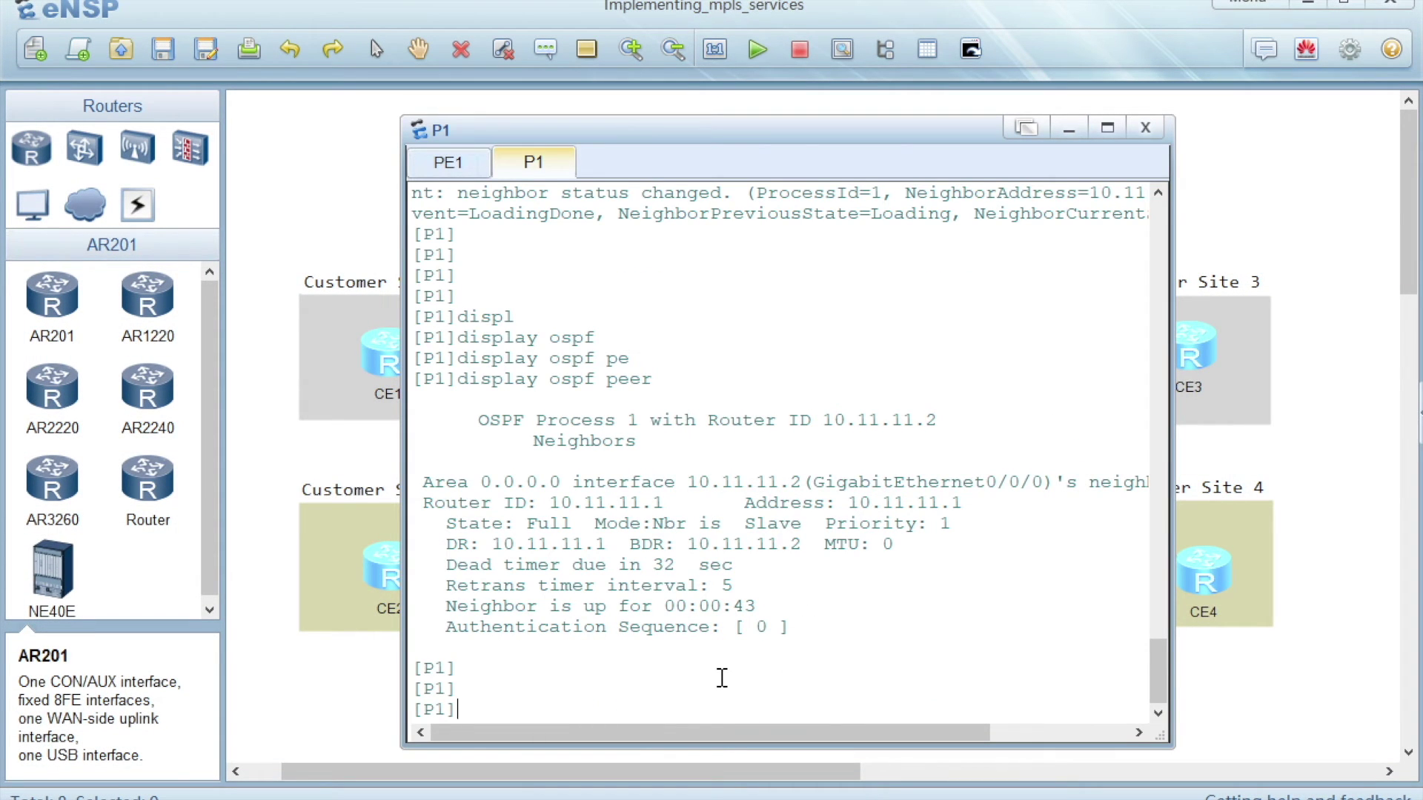
pyautogui.press('Return')
pyautogui.press('Return')
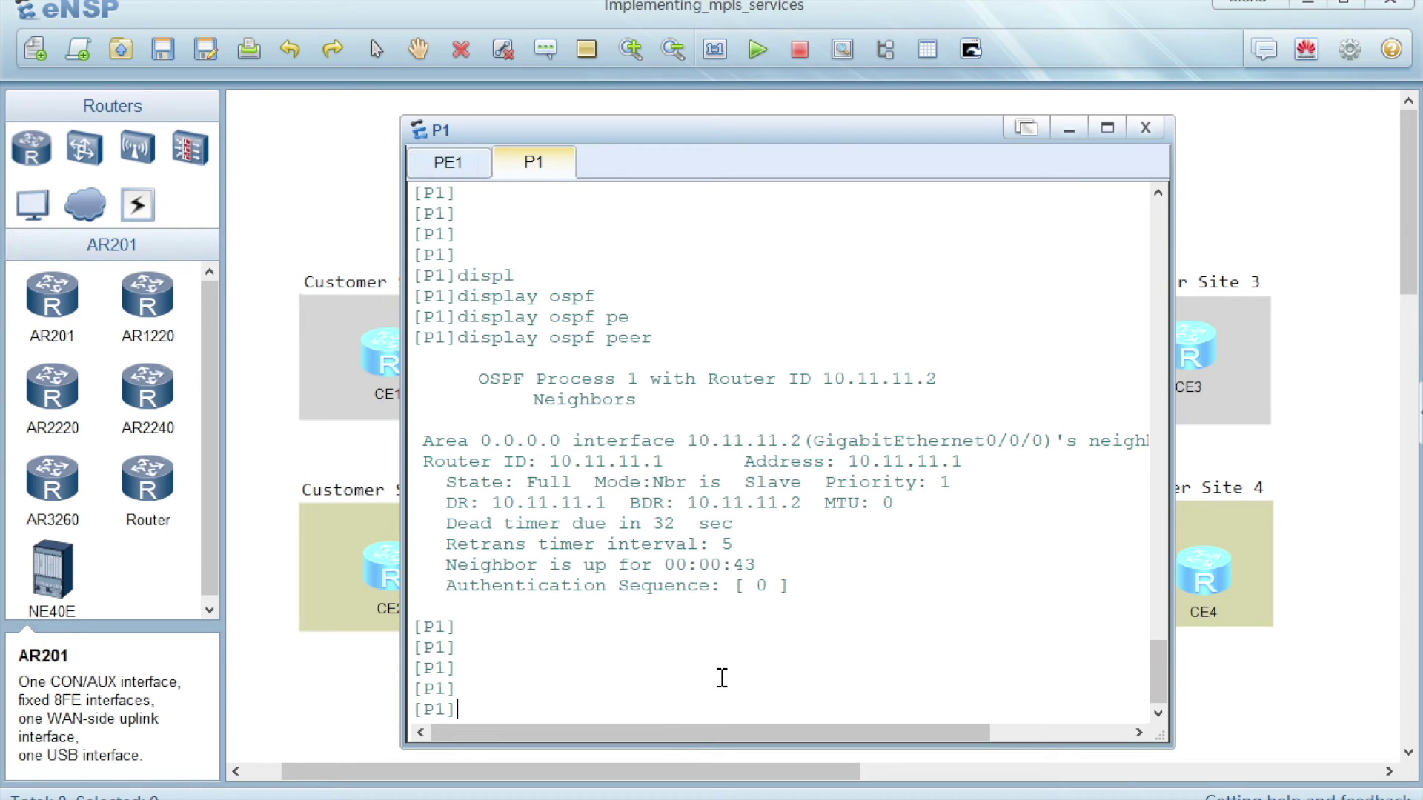
# Step: Switch to the Notepad script and add an interface GigabitEthernet0/0/2 line below the last block, copied from the GigabitEthernet0/0/1 line
pyautogui.click(1070, 130)
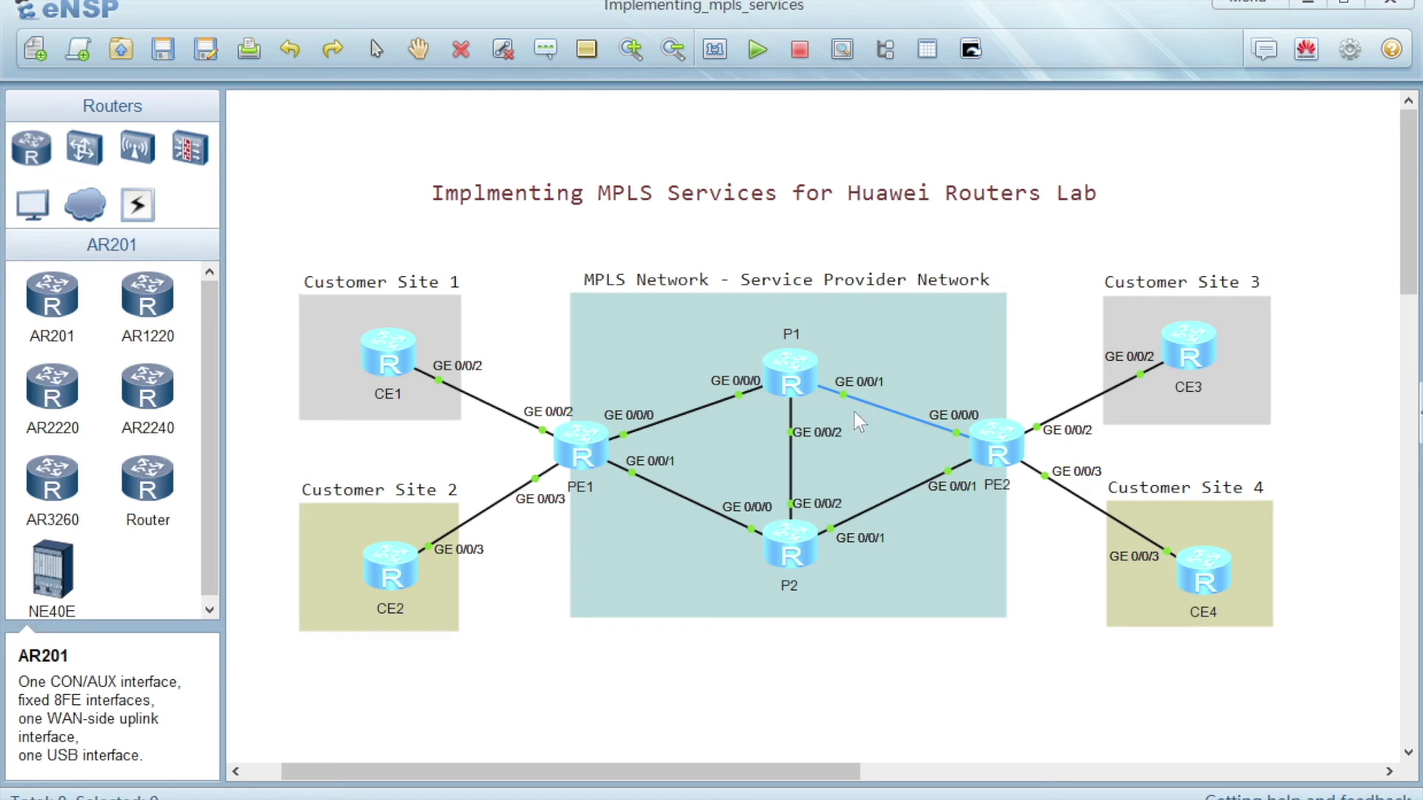
pyautogui.hotkey('alt', 'Tab')
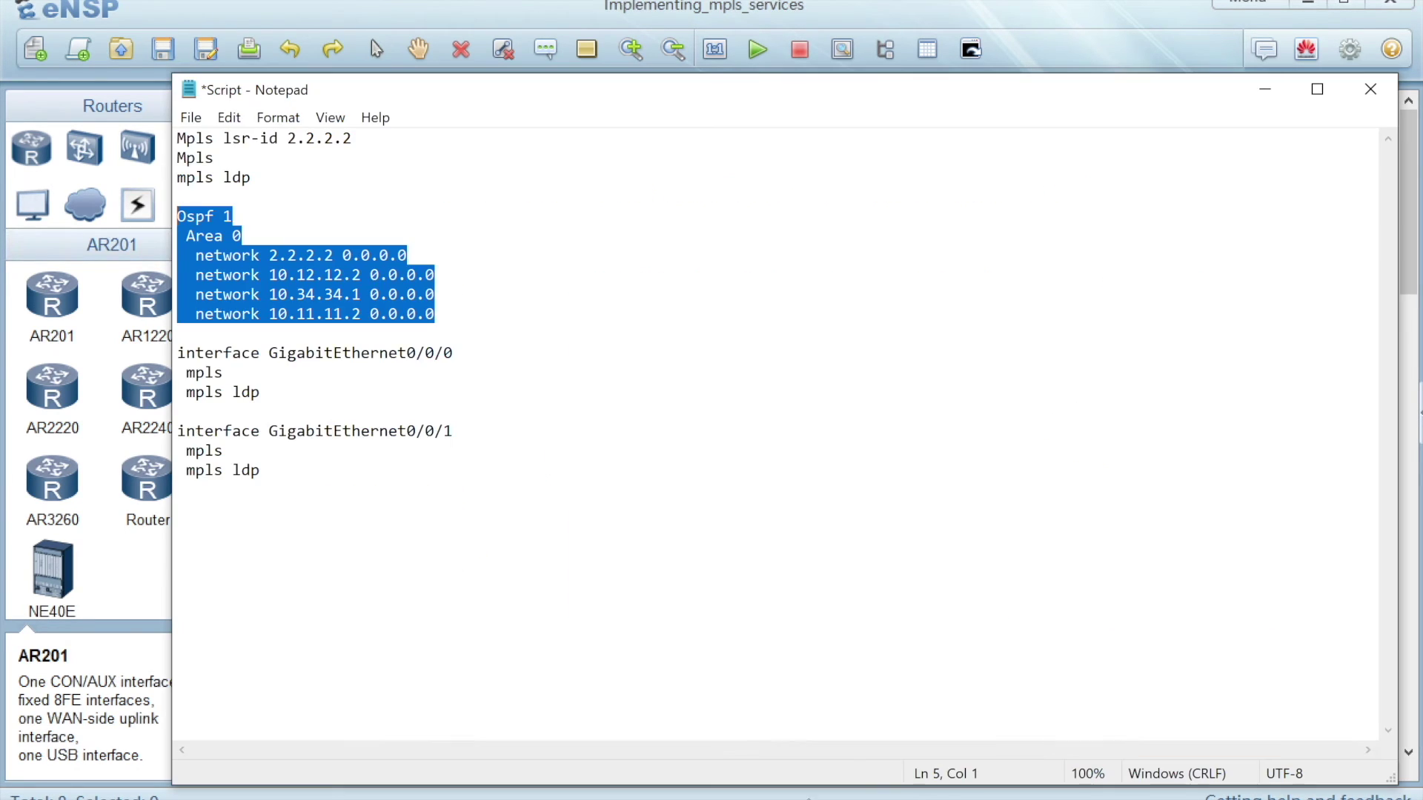
pyautogui.click(450, 412)
pyautogui.moveTo(459, 432); pyautogui.dragTo(176, 432)
pyautogui.rightClick(206, 433)
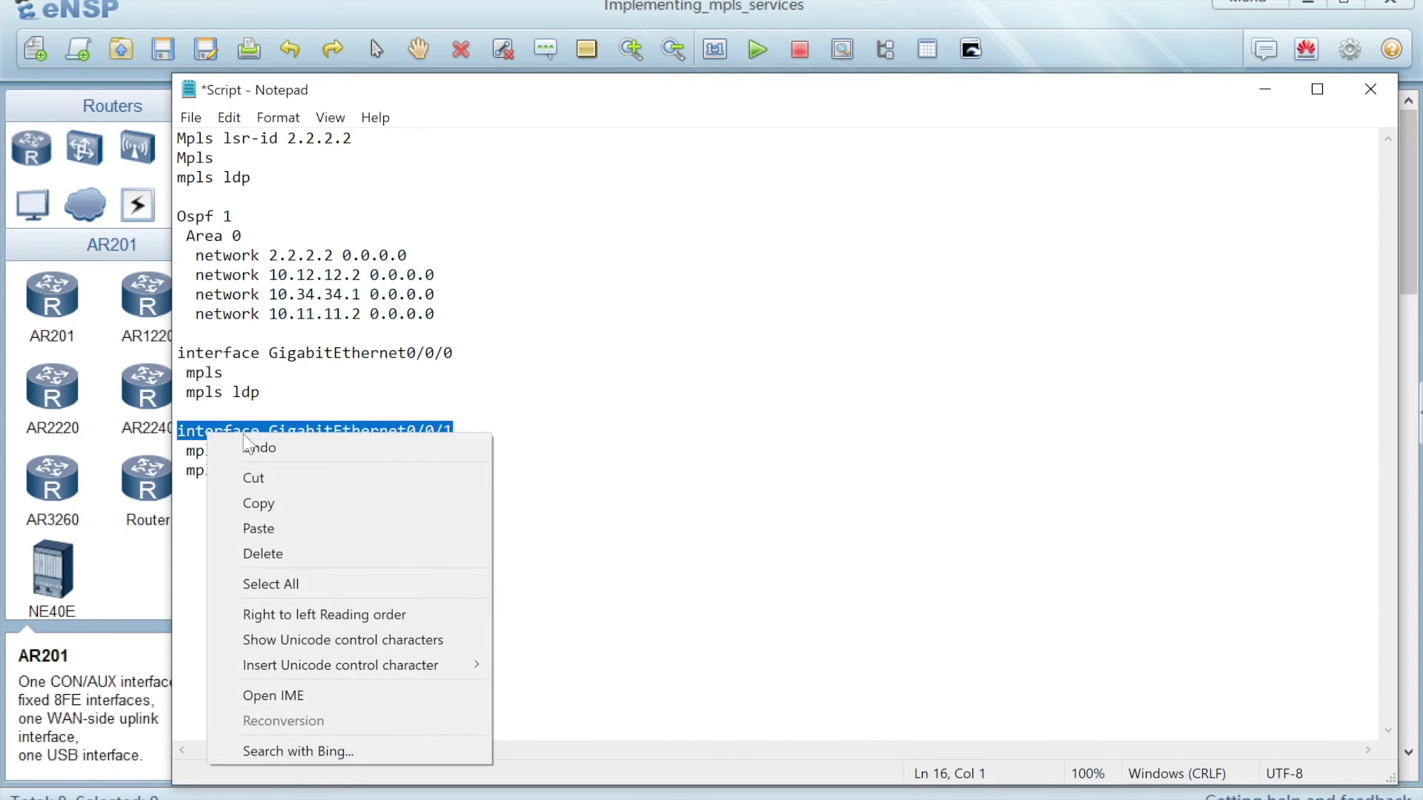
pyautogui.click(276, 503)
pyautogui.click(264, 478)
pyautogui.press('Return')
pyautogui.press('Return')
pyautogui.hotkey('ctrl', 'v')
pyautogui.press('BackSpace')
pyautogui.write('2')
# Step: Copy the mpls and mpls ldp lines beneath the script's interface GigabitEthernet0/0/2 line, without a blank line between them
pyautogui.moveTo(260, 470); pyautogui.dragTo(179, 451)
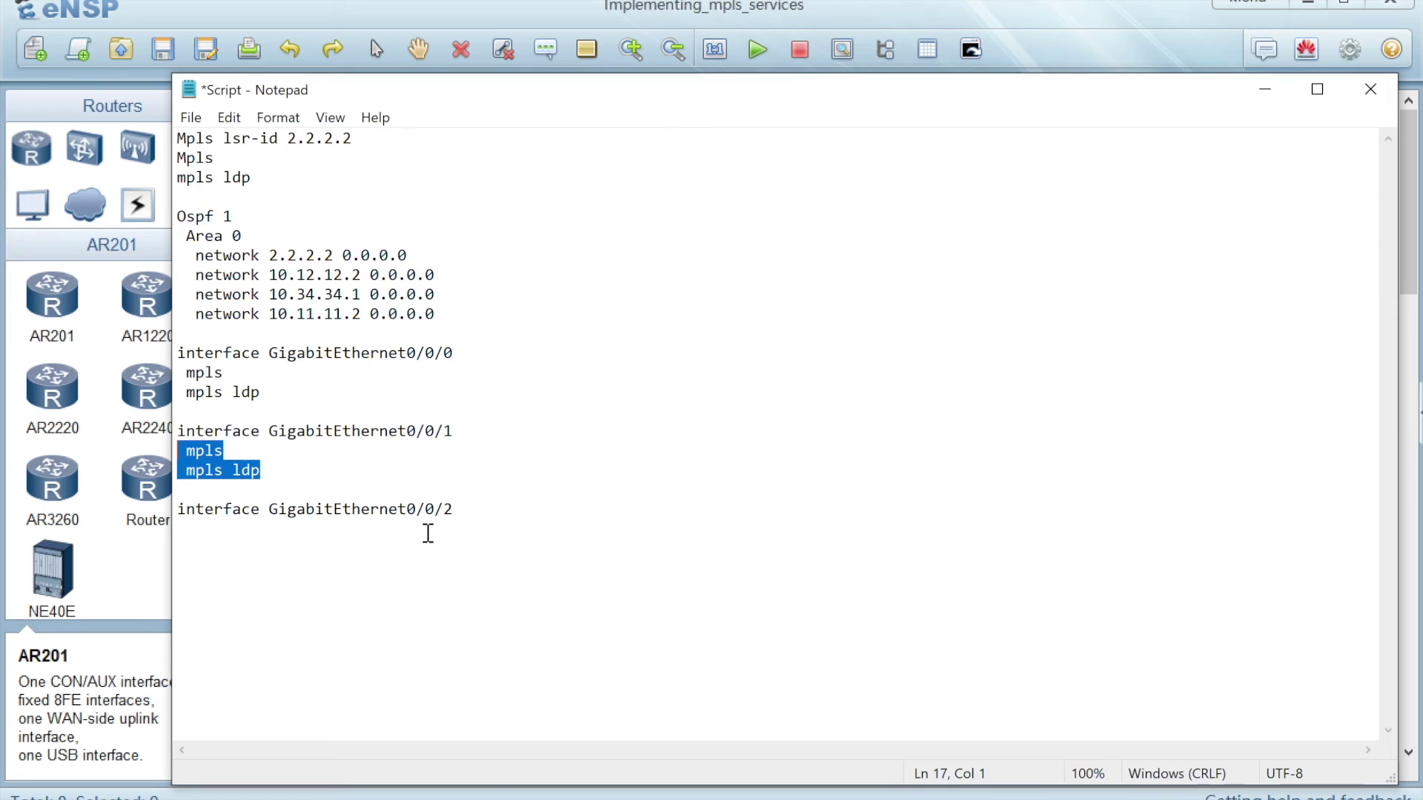
pyautogui.click(481, 517)
pyautogui.press('Return')
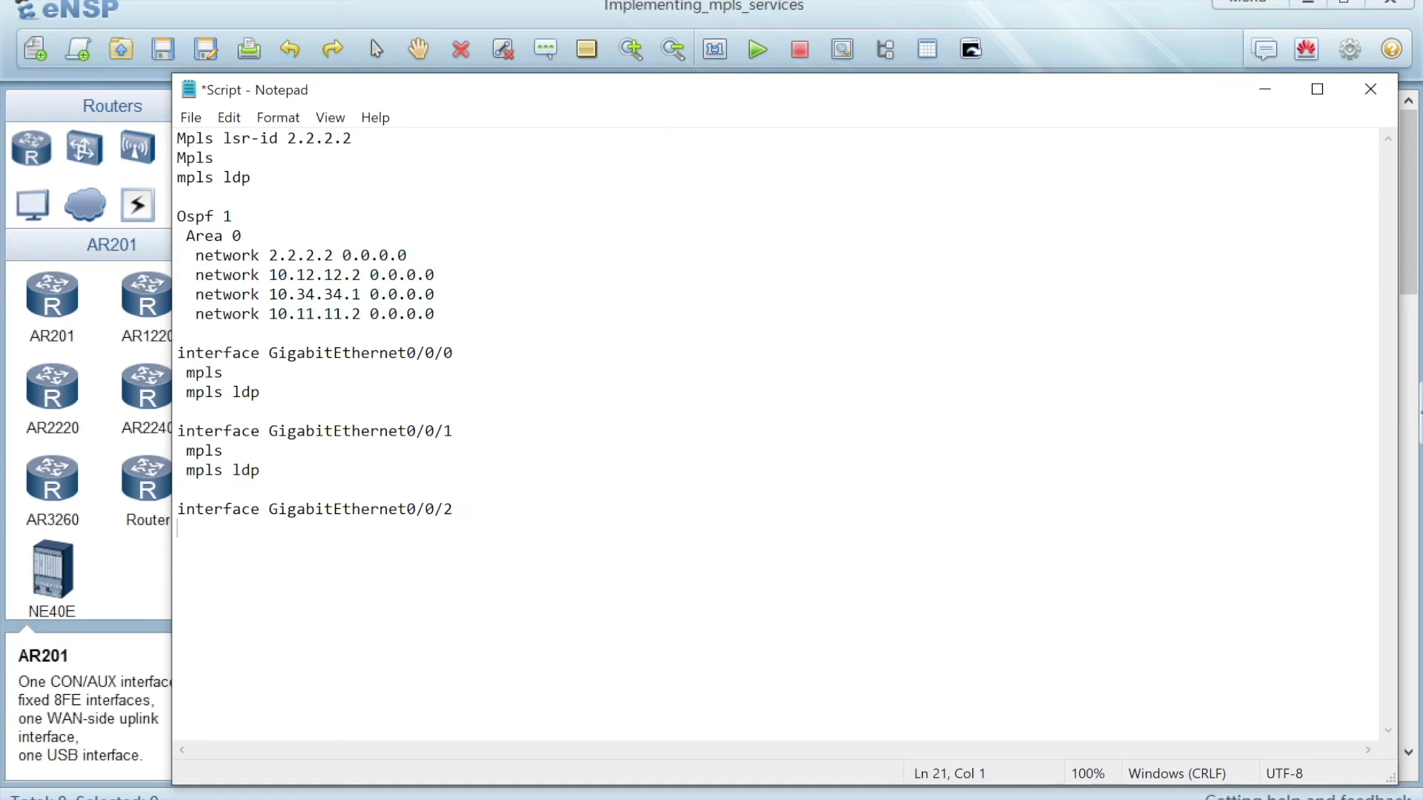
pyautogui.hotkey('ctrl', 'v')
pyautogui.click(205, 530)
pyautogui.press('Left')
pyautogui.press('BackSpace')
# Step: Copy the script's GigabitEthernet0/0/0, 0/0/1 and 0/0/2 blocks with mpls and mpls ldp, and paste them into P1's console in eNSP
pyautogui.moveTo(277, 550); pyautogui.dragTo(172, 354)
pyautogui.rightClick(194, 372)
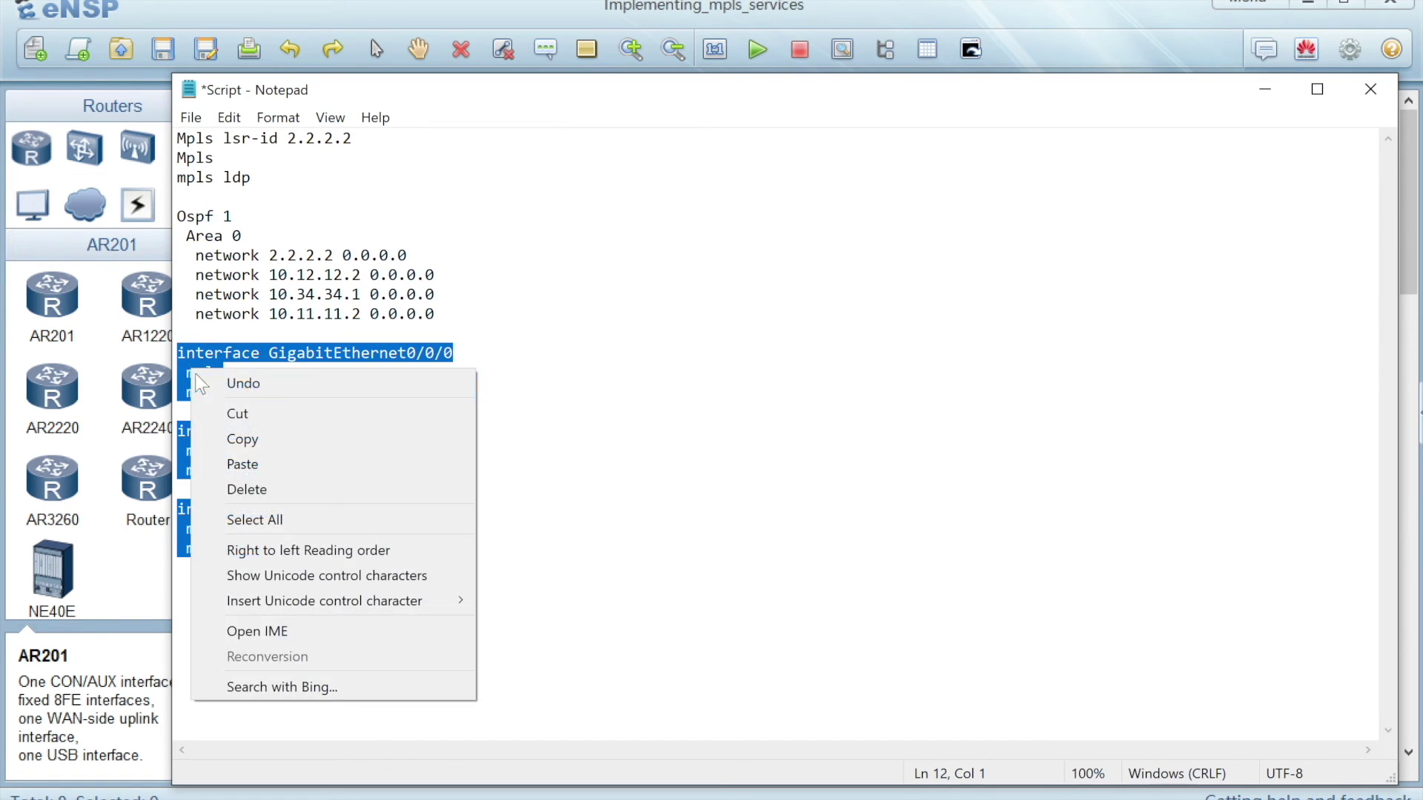
pyautogui.click(258, 441)
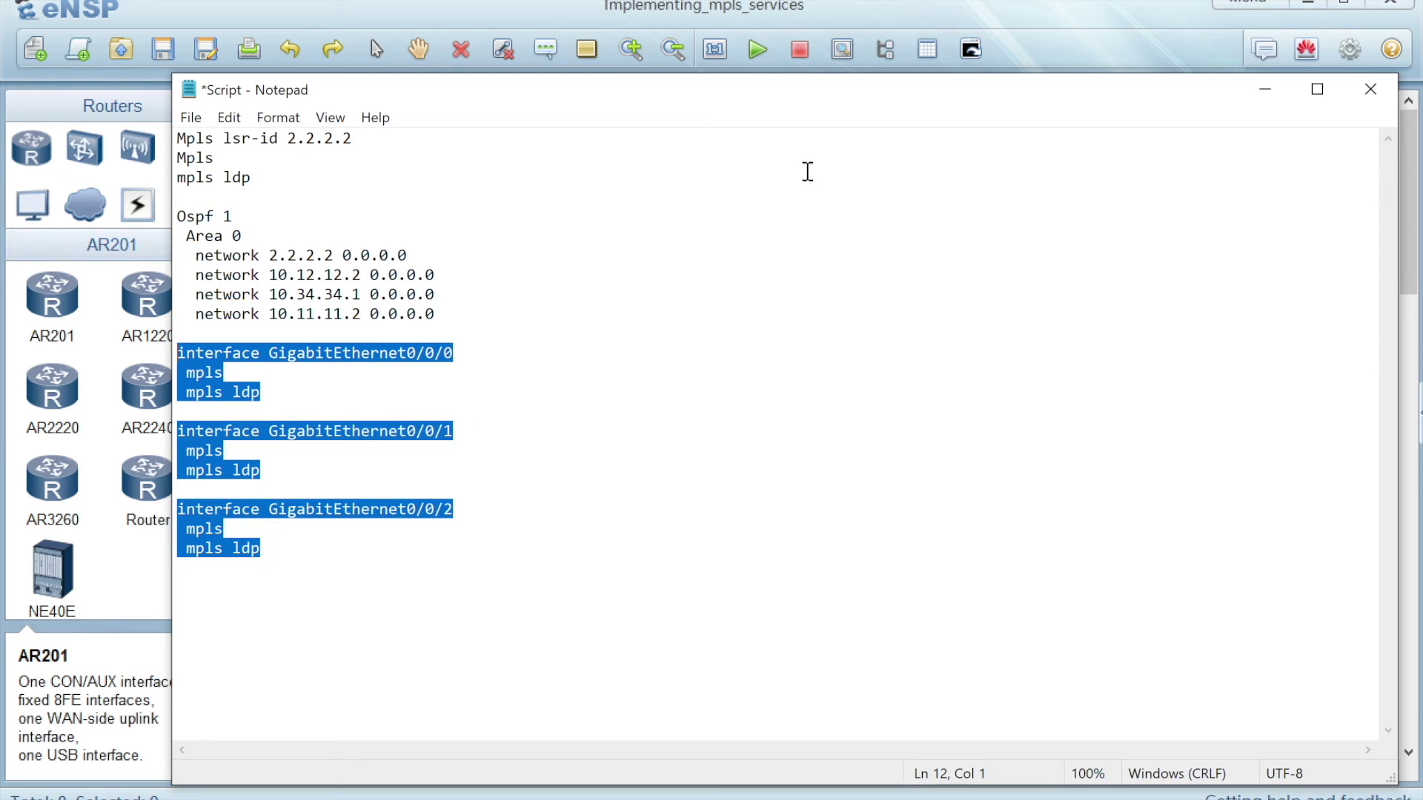
pyautogui.click(1265, 91)
pyautogui.click(850, 735)
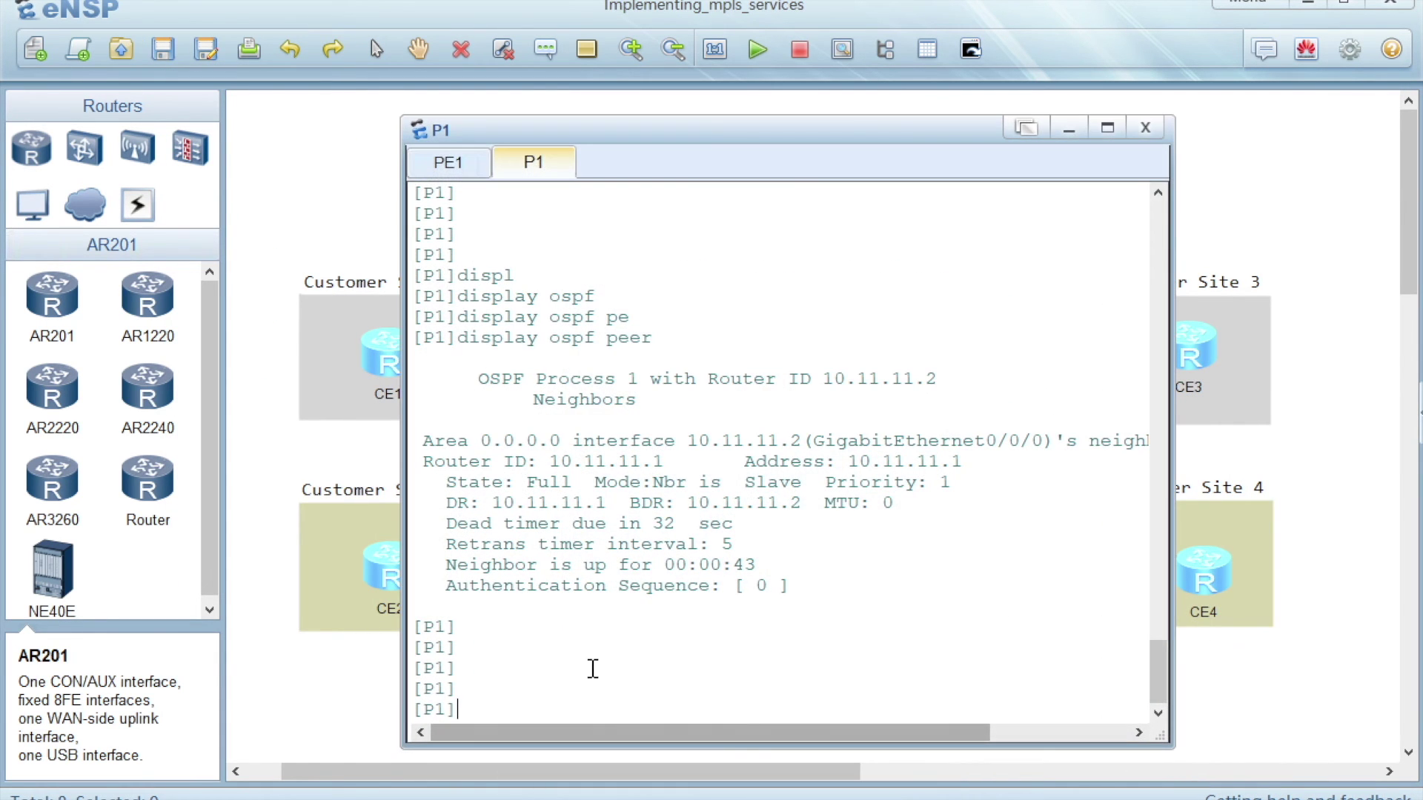
pyautogui.press('Return')
pyautogui.rightClick(506, 691)
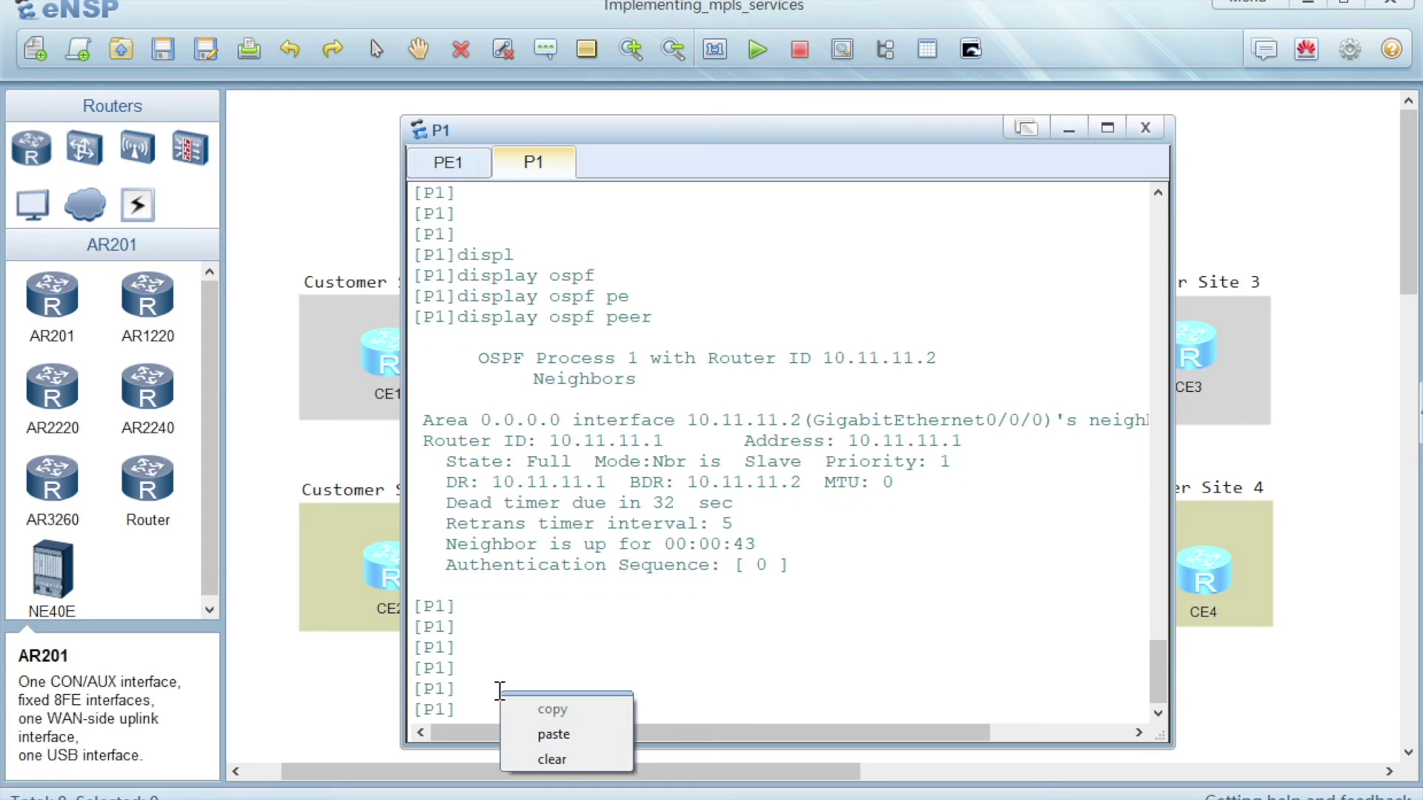
pyautogui.click(547, 734)
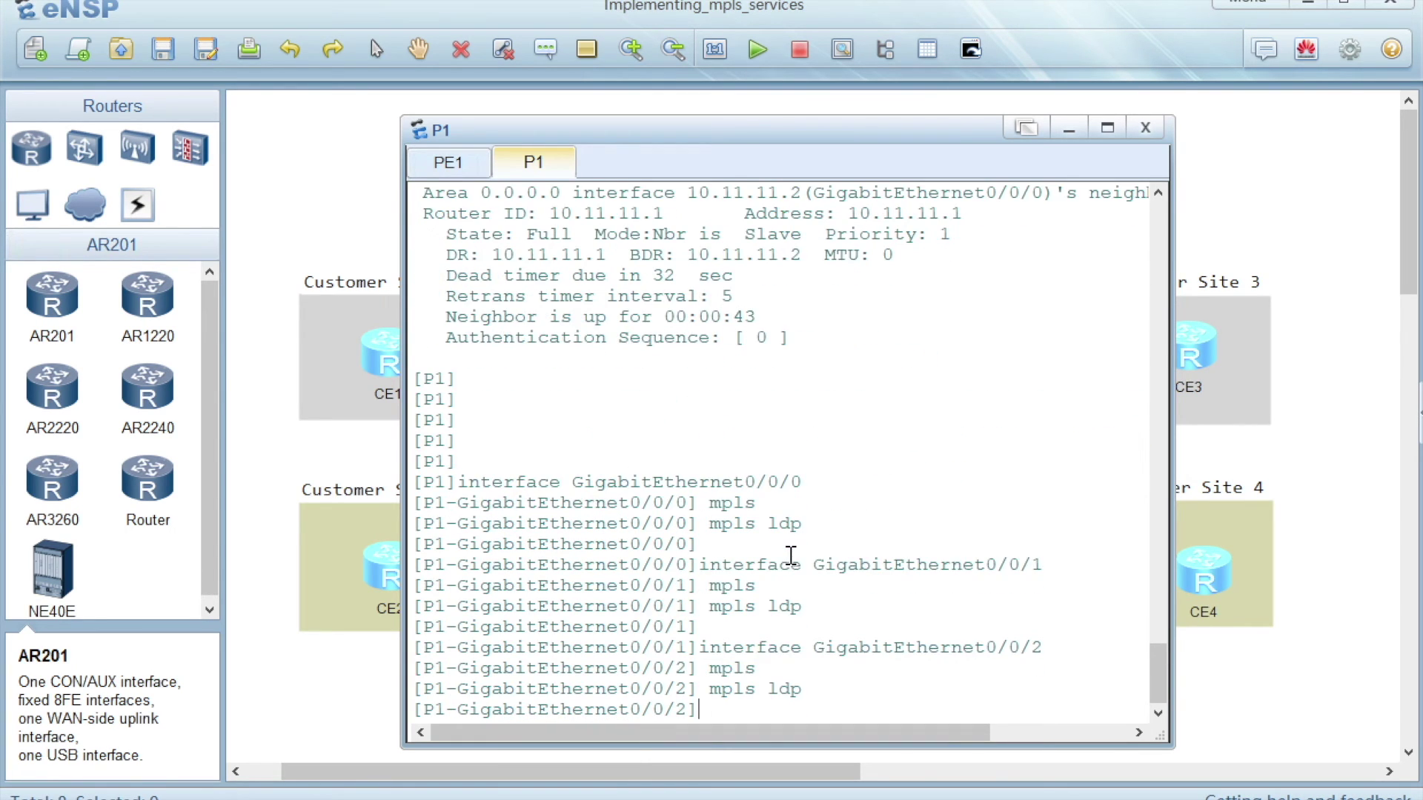
# Step: Quit the GigabitEthernet0/0/2 interface view and the system view to return P1 to user view
pyautogui.write('quit')
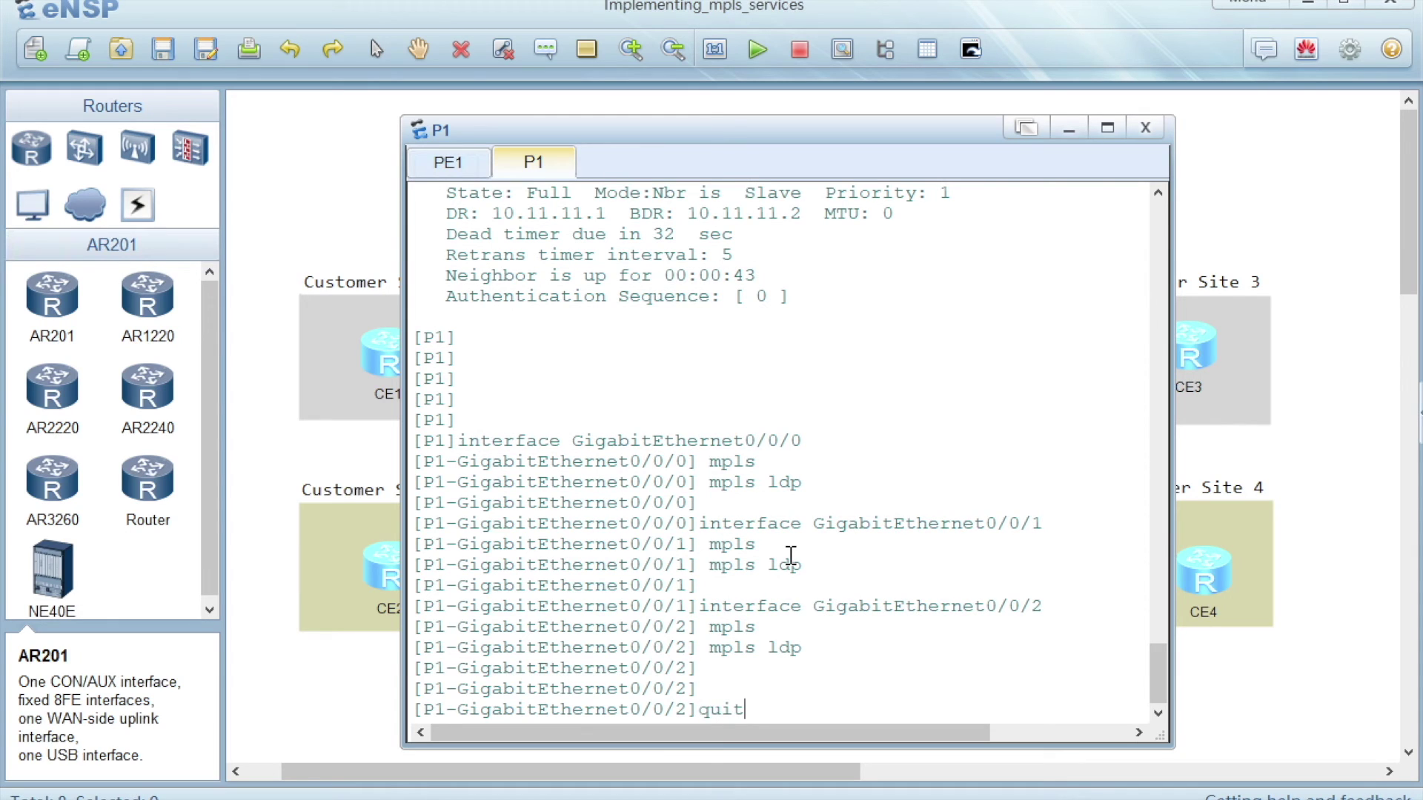
pyautogui.press('Return')
pyautogui.press('Return')
pyautogui.press('Return')
pyautogui.write('quit')
pyautogui.press('Return')
pyautogui.press('Return')
pyautogui.press('Return')
# Step: Save P1's current configuration to the device, confirming with y
pyautogui.write('save')
pyautogui.press('Return')
pyautogui.press('Return')
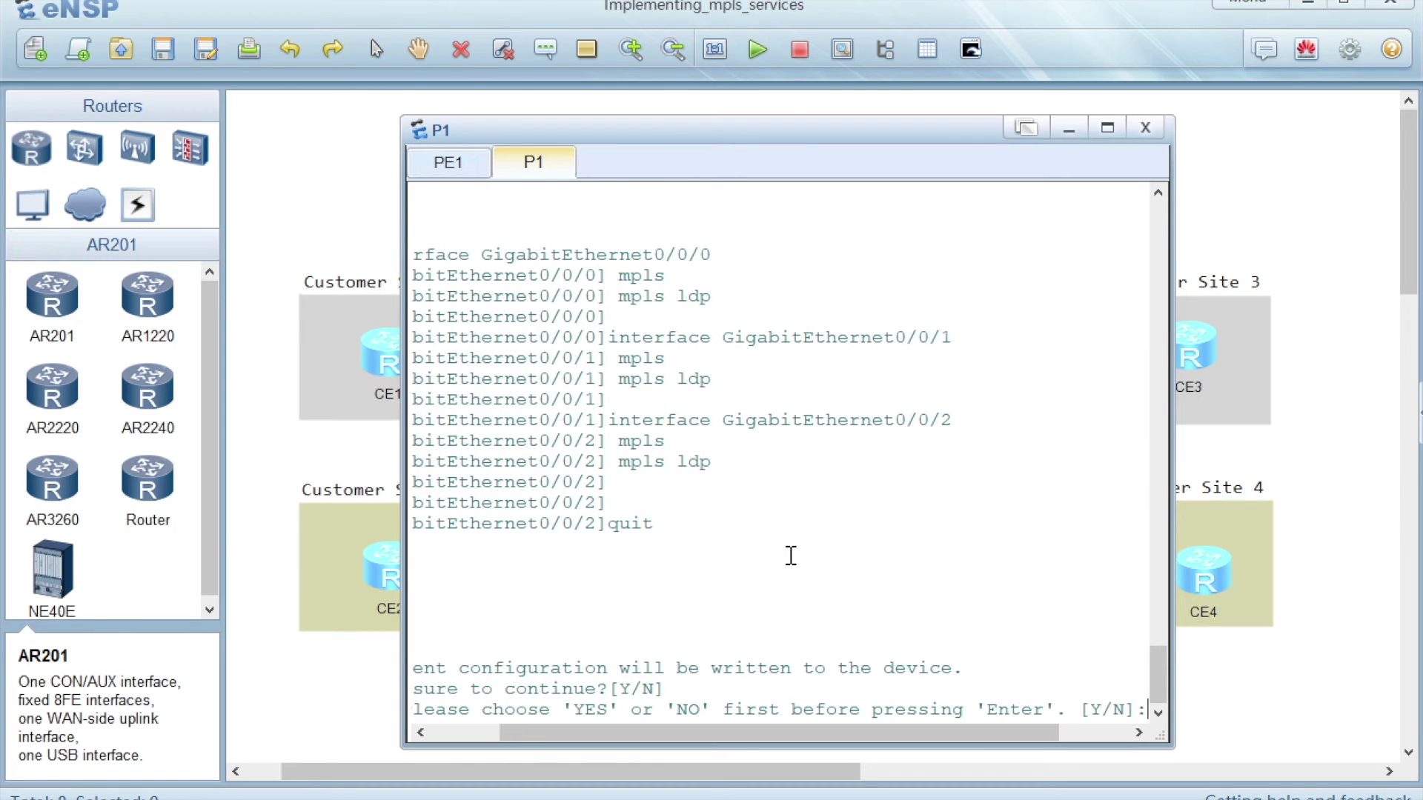
pyautogui.write('y')
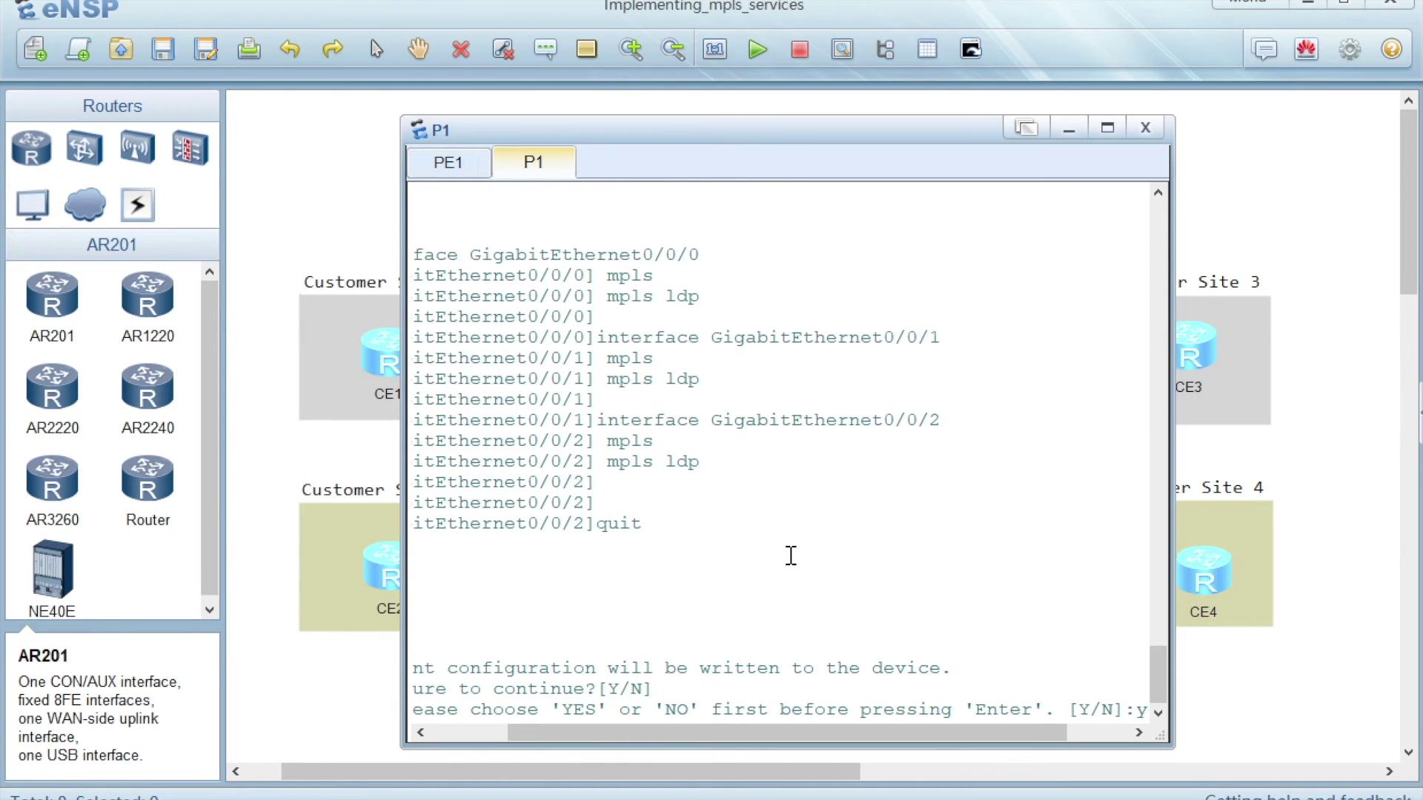
pyautogui.press('Return')
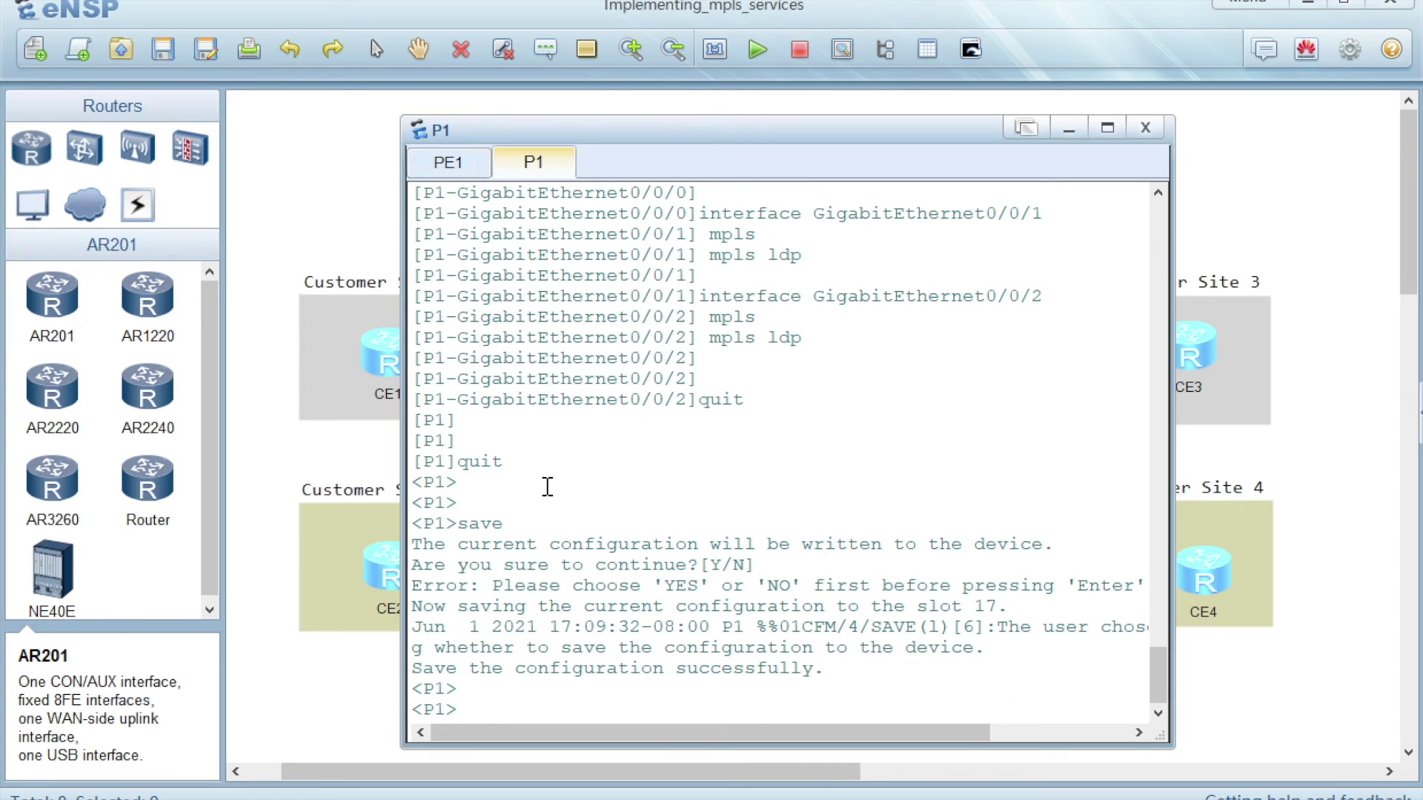
pyautogui.press('Return')
pyautogui.press('Return')
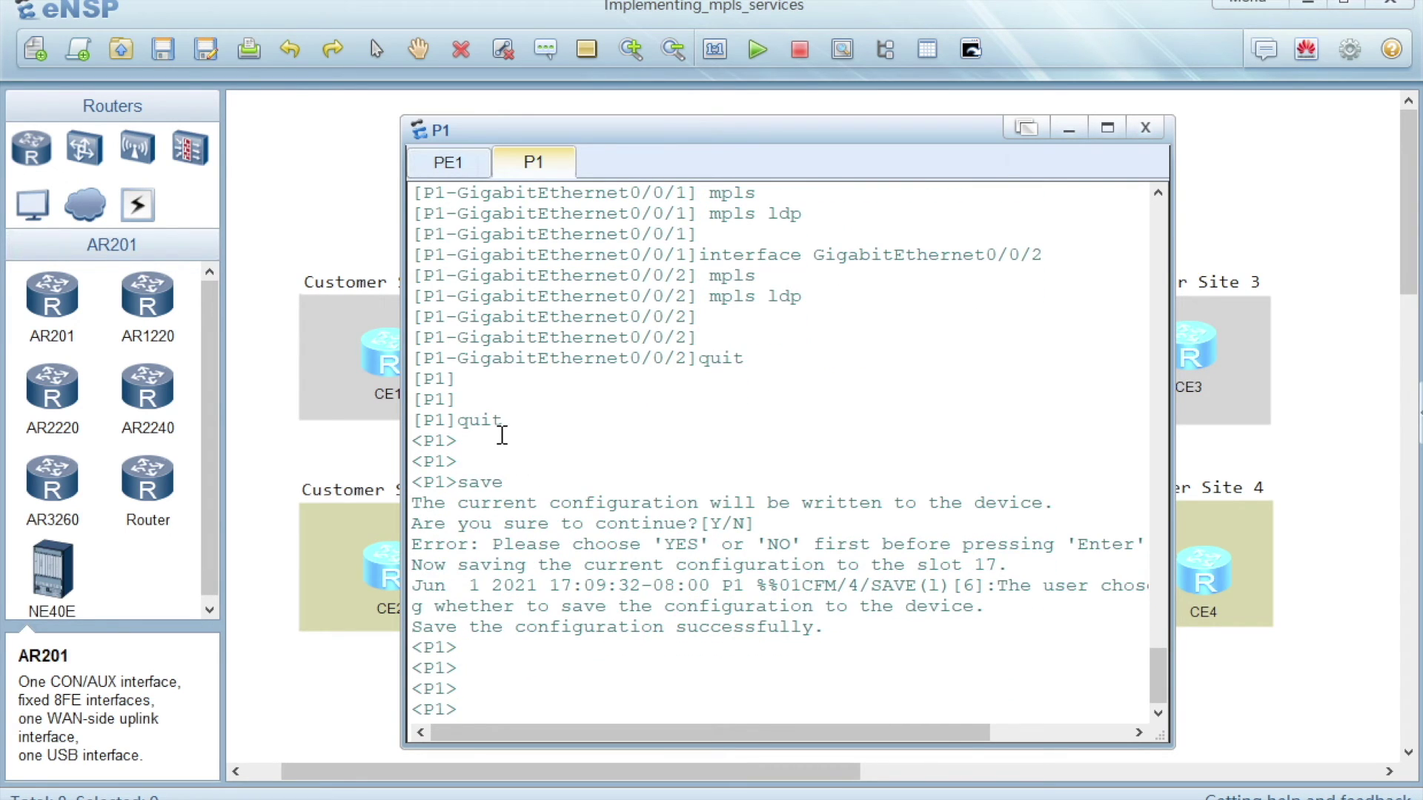
# Step: In PE1's console, list the available keywords of the display mpls ldp command
pyautogui.click(448, 164)
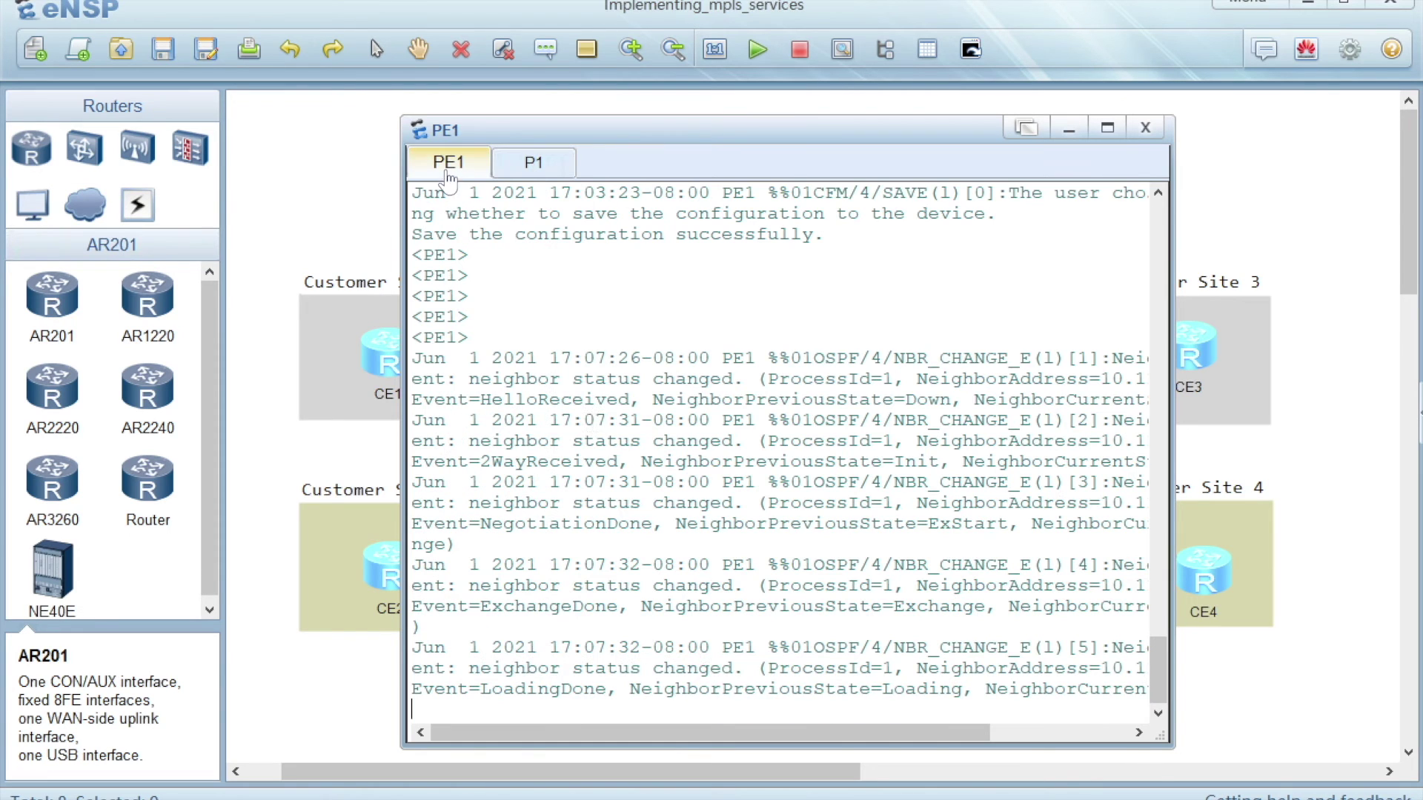
pyautogui.press('Return')
pyautogui.press('Return')
pyautogui.press('Return')
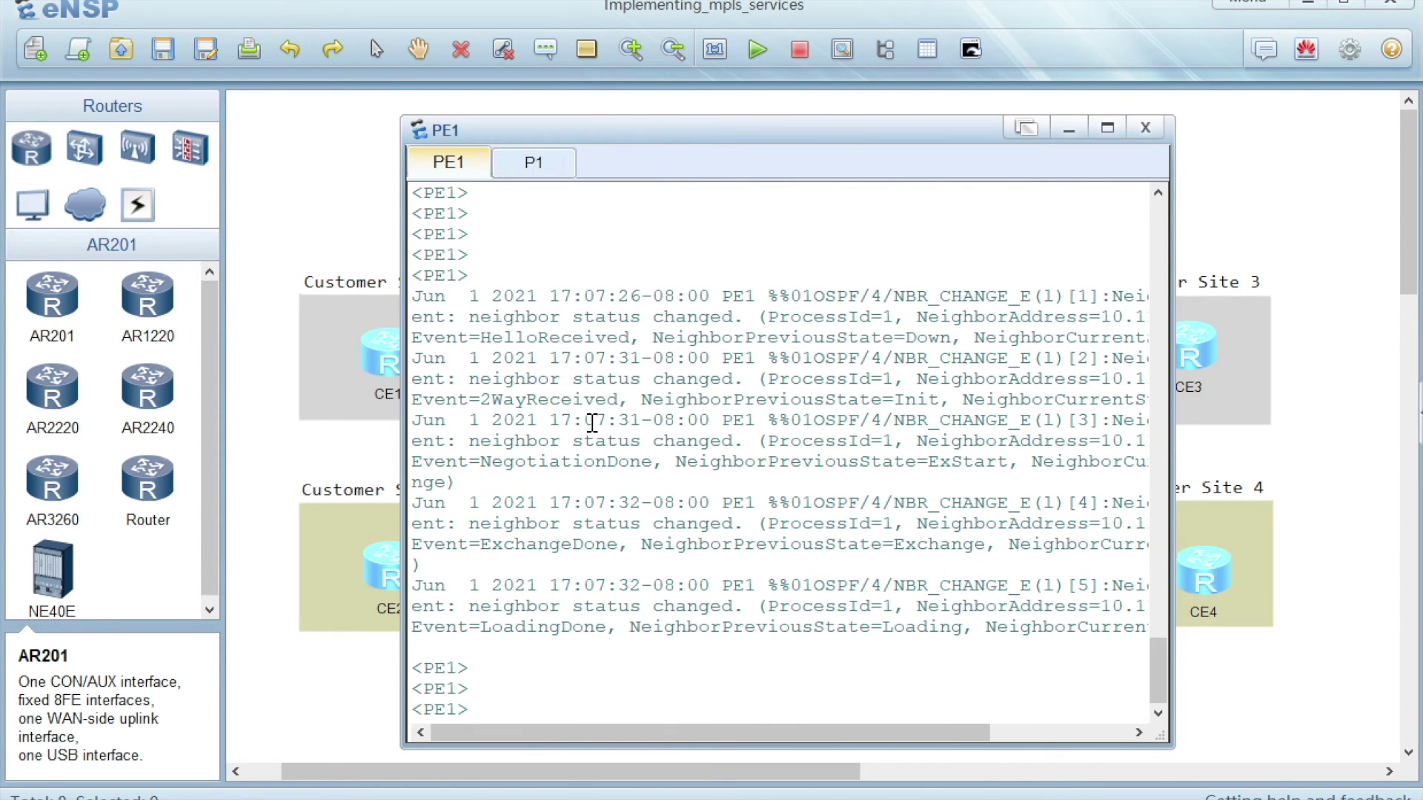
pyautogui.press('Return')
pyautogui.write('displ')
pyautogui.press('Tab')
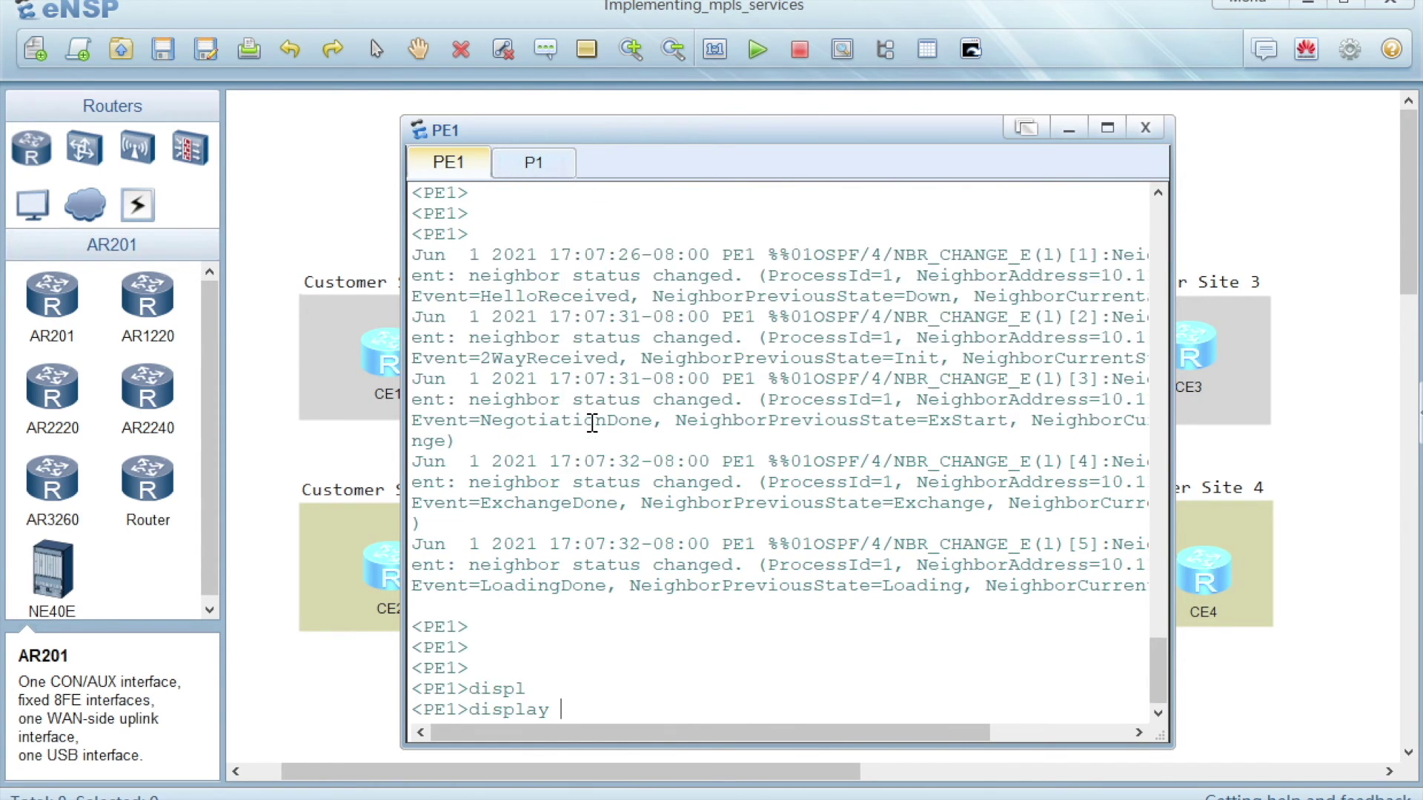
pyautogui.write('m')
pyautogui.write('pl')
pyautogui.press('Tab')
pyautogui.write('ld')
pyautogui.press('Tab')
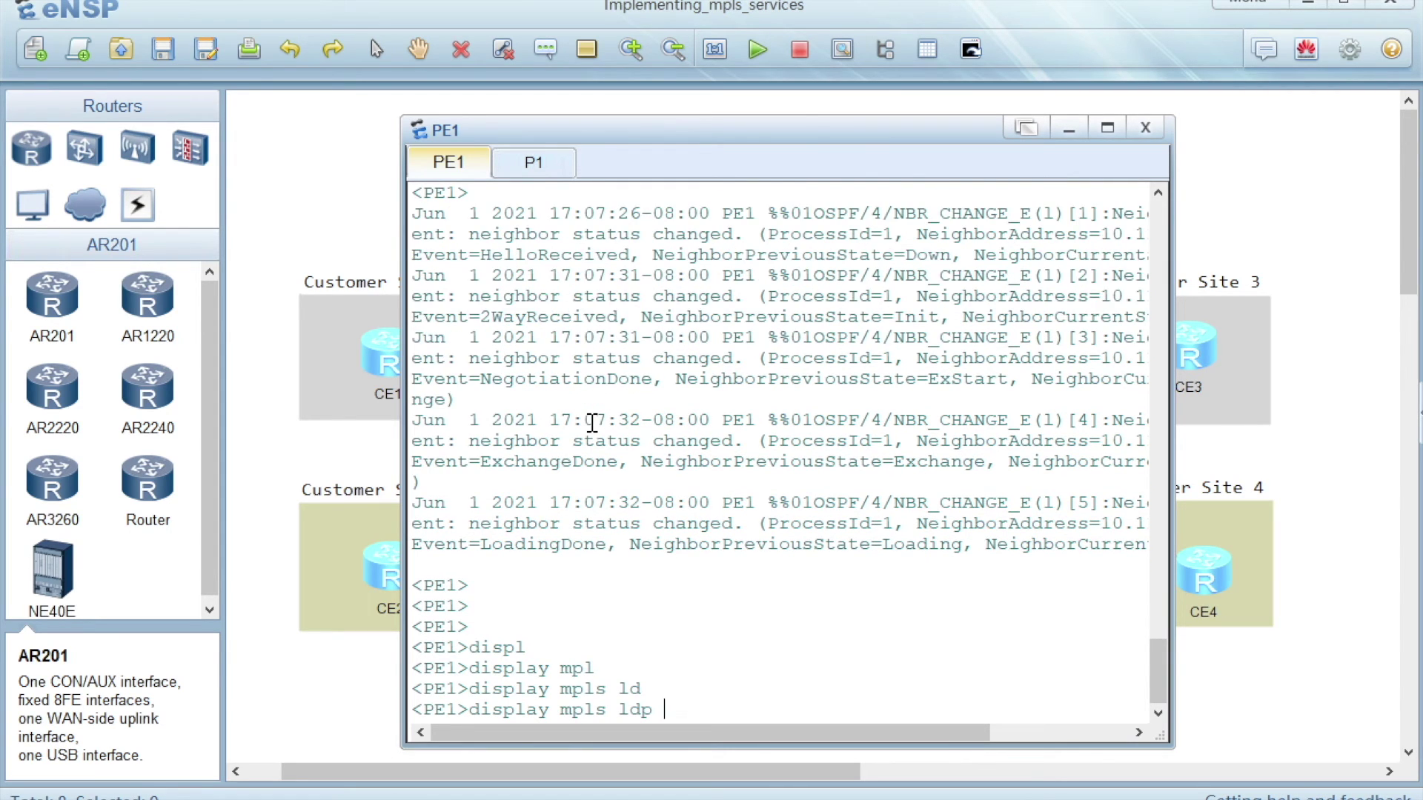
pyautogui.write('?')
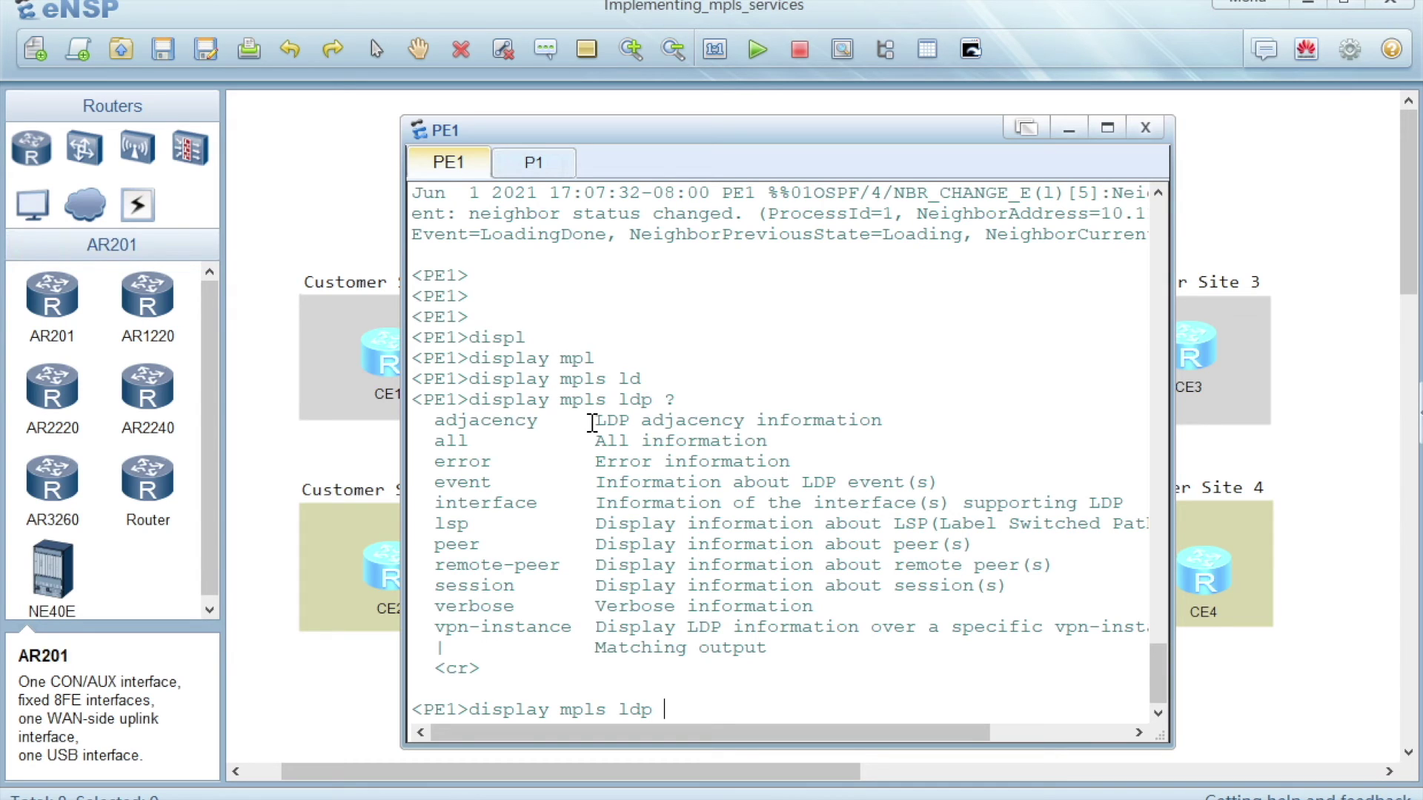
# Step: Display PE1's MPLS LDP peers with display mpls ldp peer and highlight the peer entry
pyautogui.write('pe')
pyautogui.press('Tab')
pyautogui.press('Return')
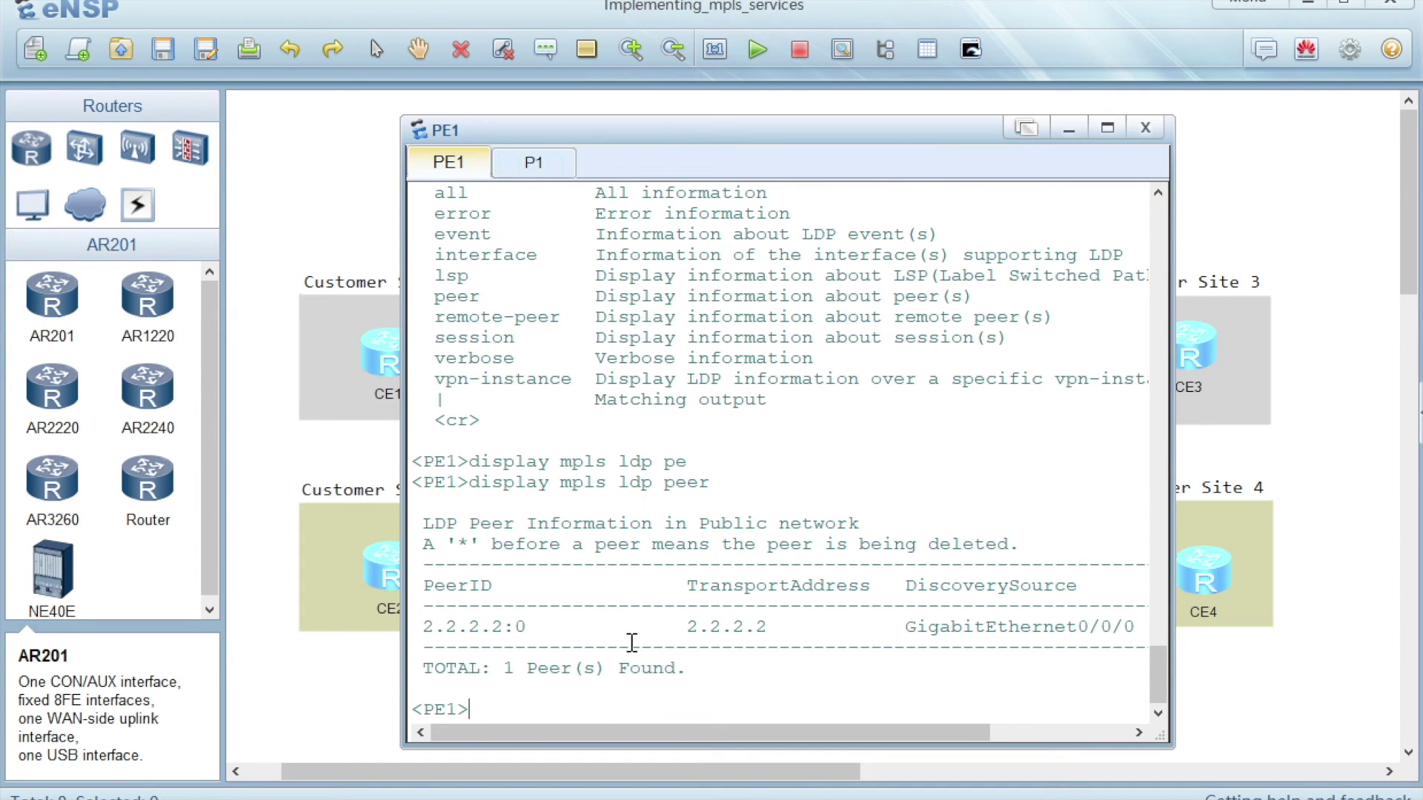
pyautogui.moveTo(691, 669); pyautogui.dragTo(413, 627)
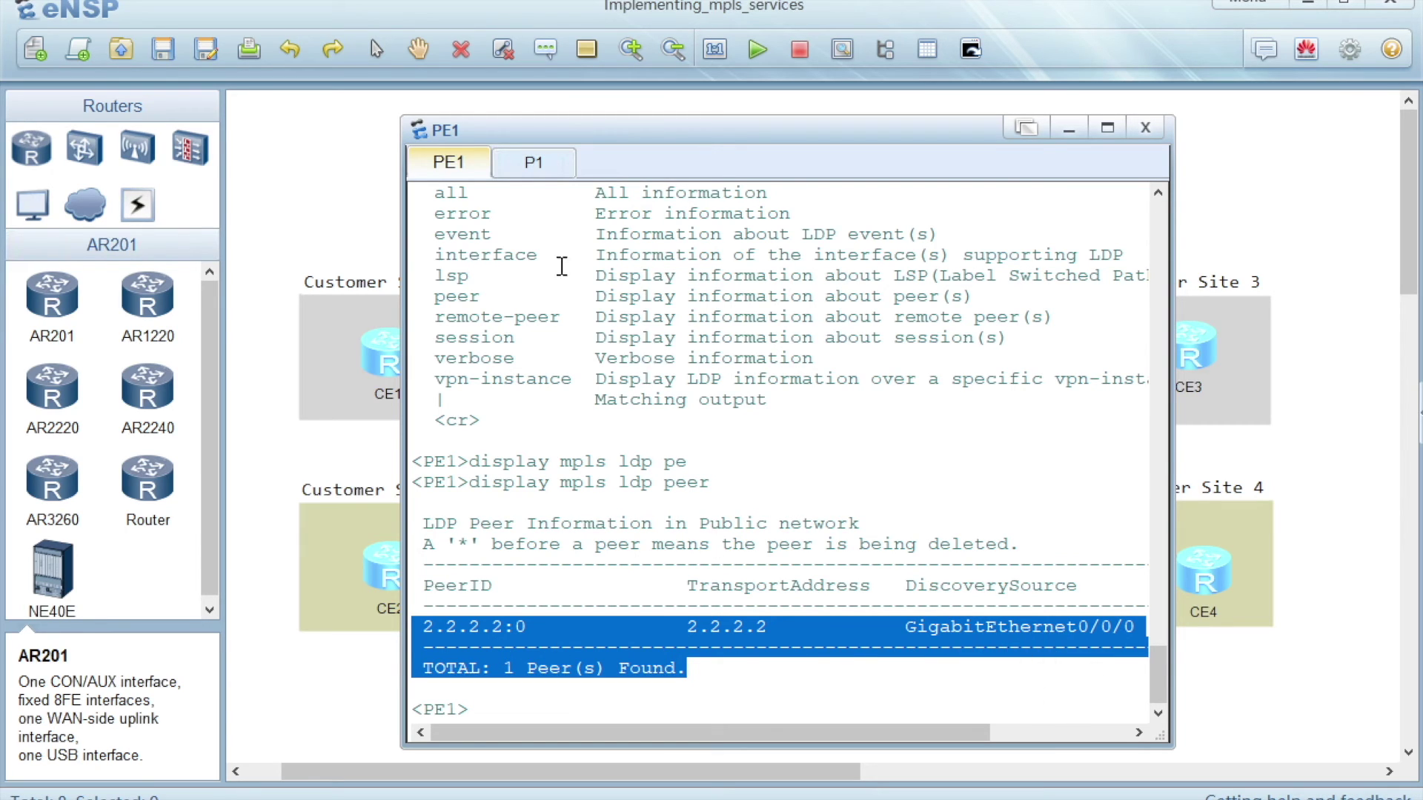
# Step: Move the console window aside to check PE1's link to P1 in the topology, and select router P1
pyautogui.moveTo(567, 127); pyautogui.dragTo(841, 249)
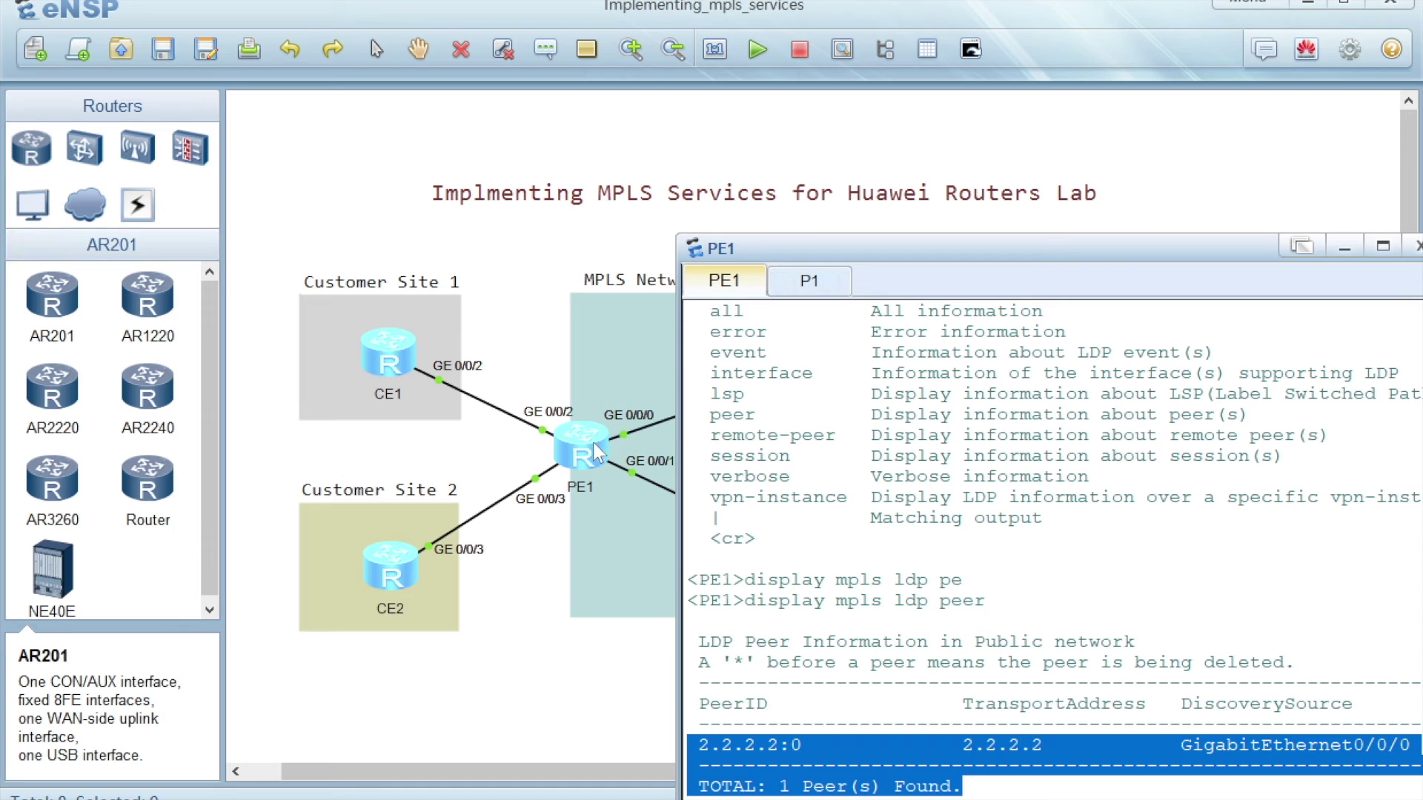
pyautogui.moveTo(843, 248); pyautogui.dragTo(1018, 332)
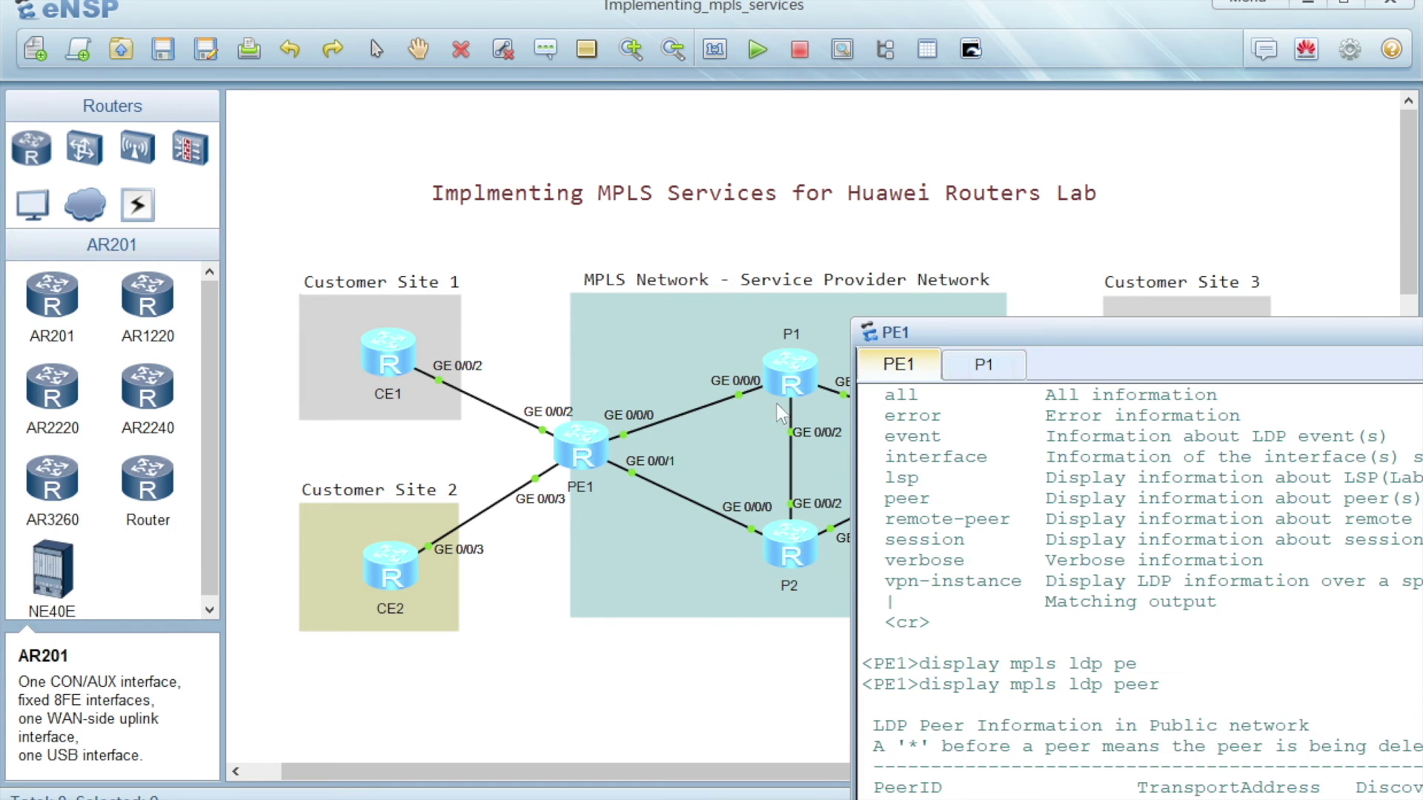
pyautogui.click(785, 363)
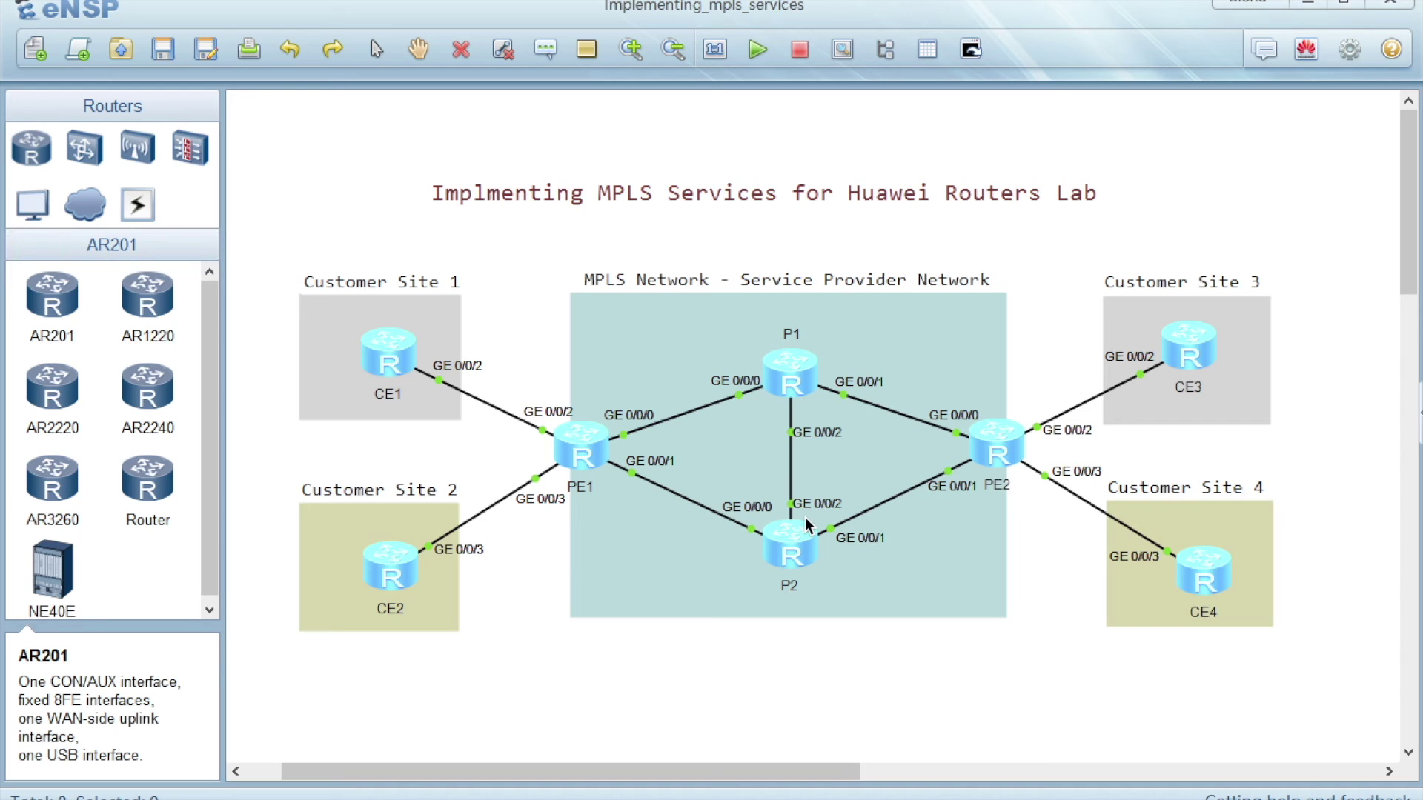
# Step: Open the command line of router PE2 from the topology and bring up its user-view prompt
pyautogui.rightClick(999, 464)
pyautogui.click(1030, 676)
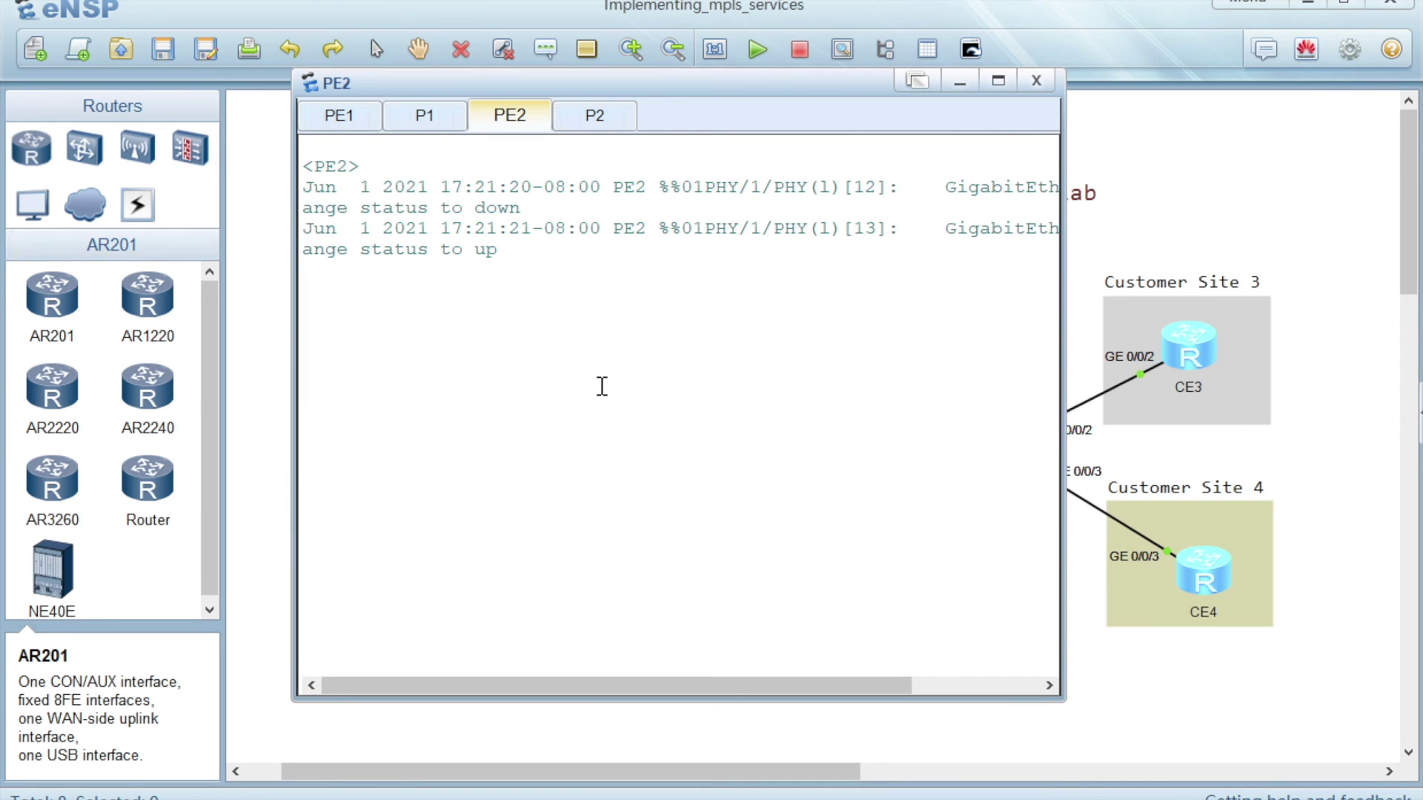
pyautogui.press('Return')
pyautogui.press('Return')
pyautogui.press('Return')
pyautogui.press('Return')
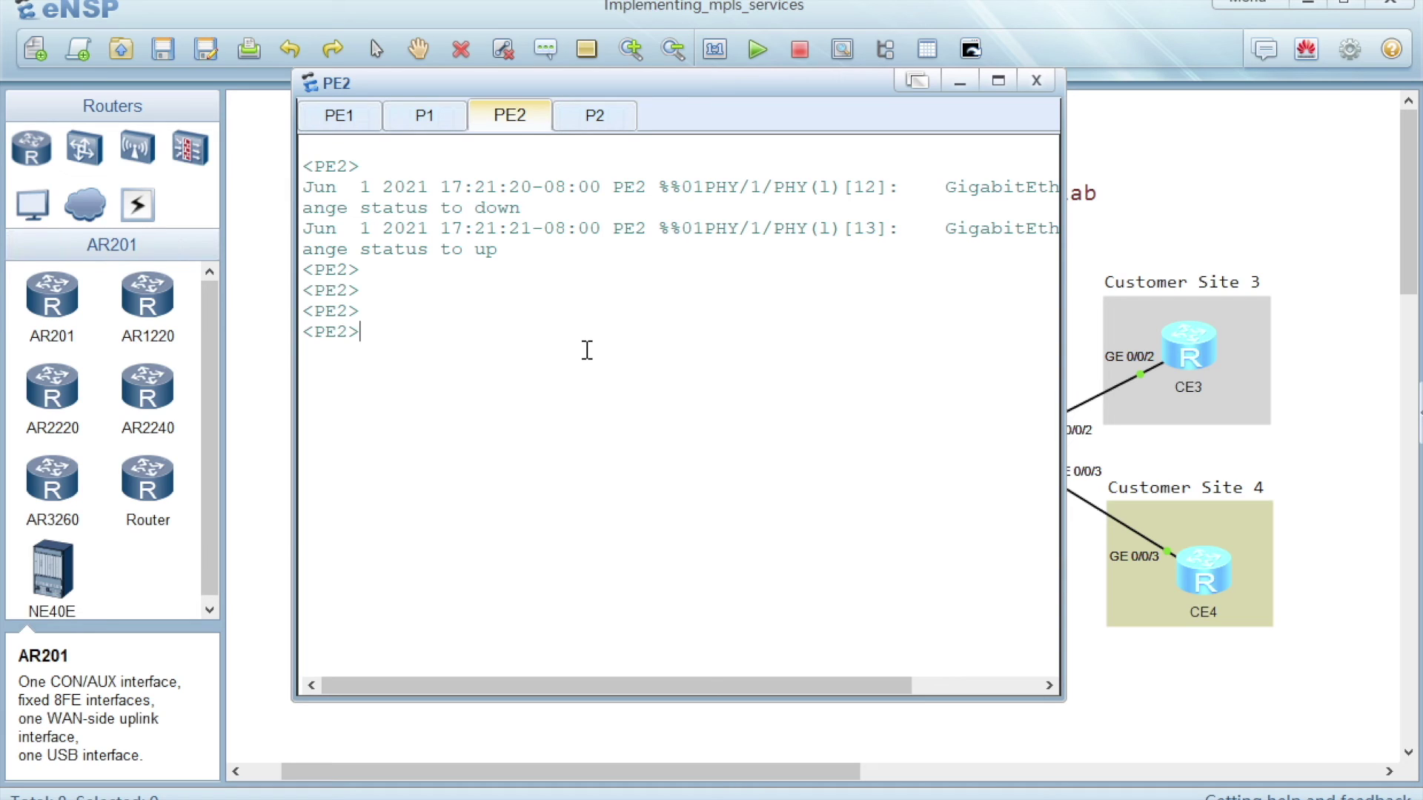
# Step: In PE2's console, show its OSPF neighbors with the command display ospf peer
pyautogui.press('Return')
pyautogui.press('Return')
pyautogui.write('displ')
pyautogui.press('Tab')
pyautogui.write('os')
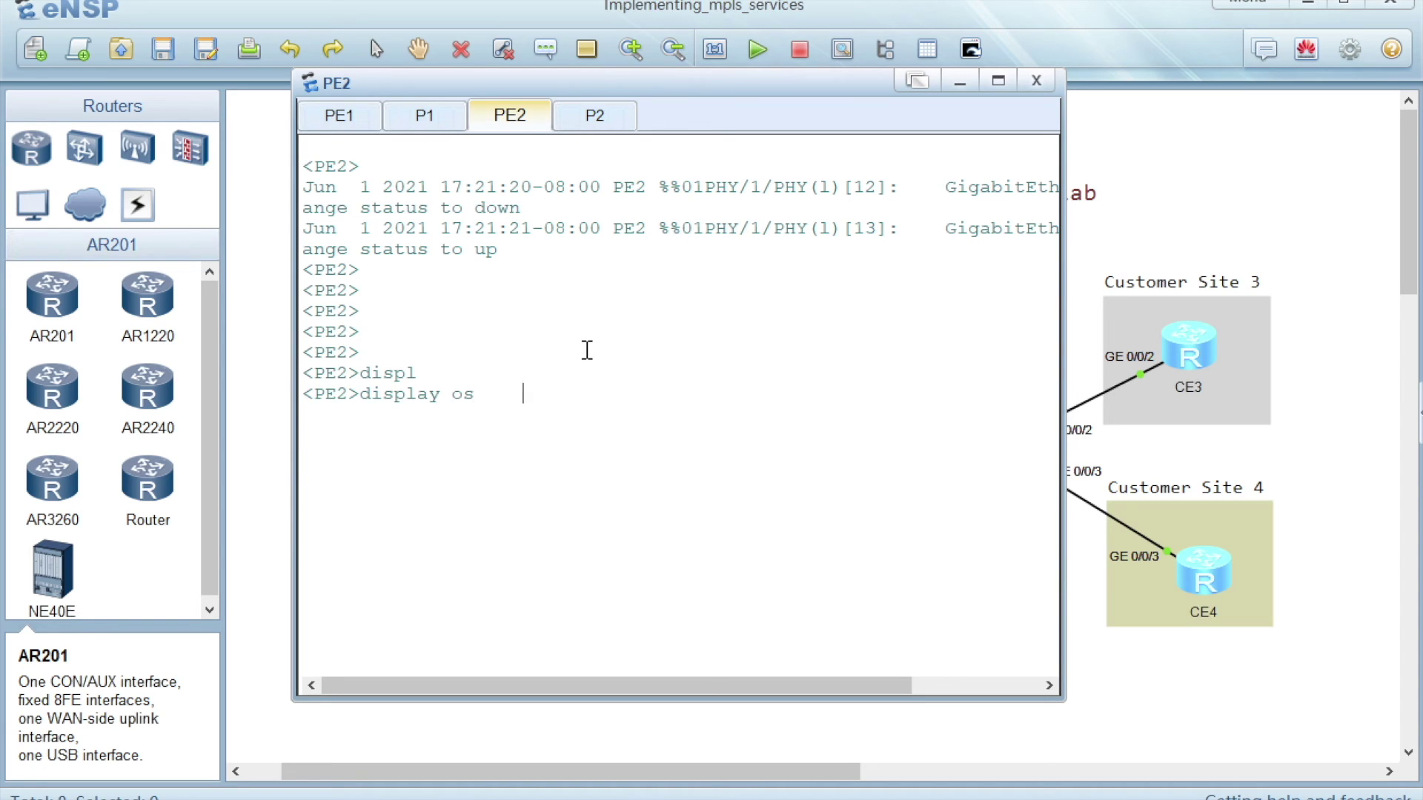
pyautogui.press('Tab')
pyautogui.write('pe')
pyautogui.press('Tab')
pyautogui.press('Return')
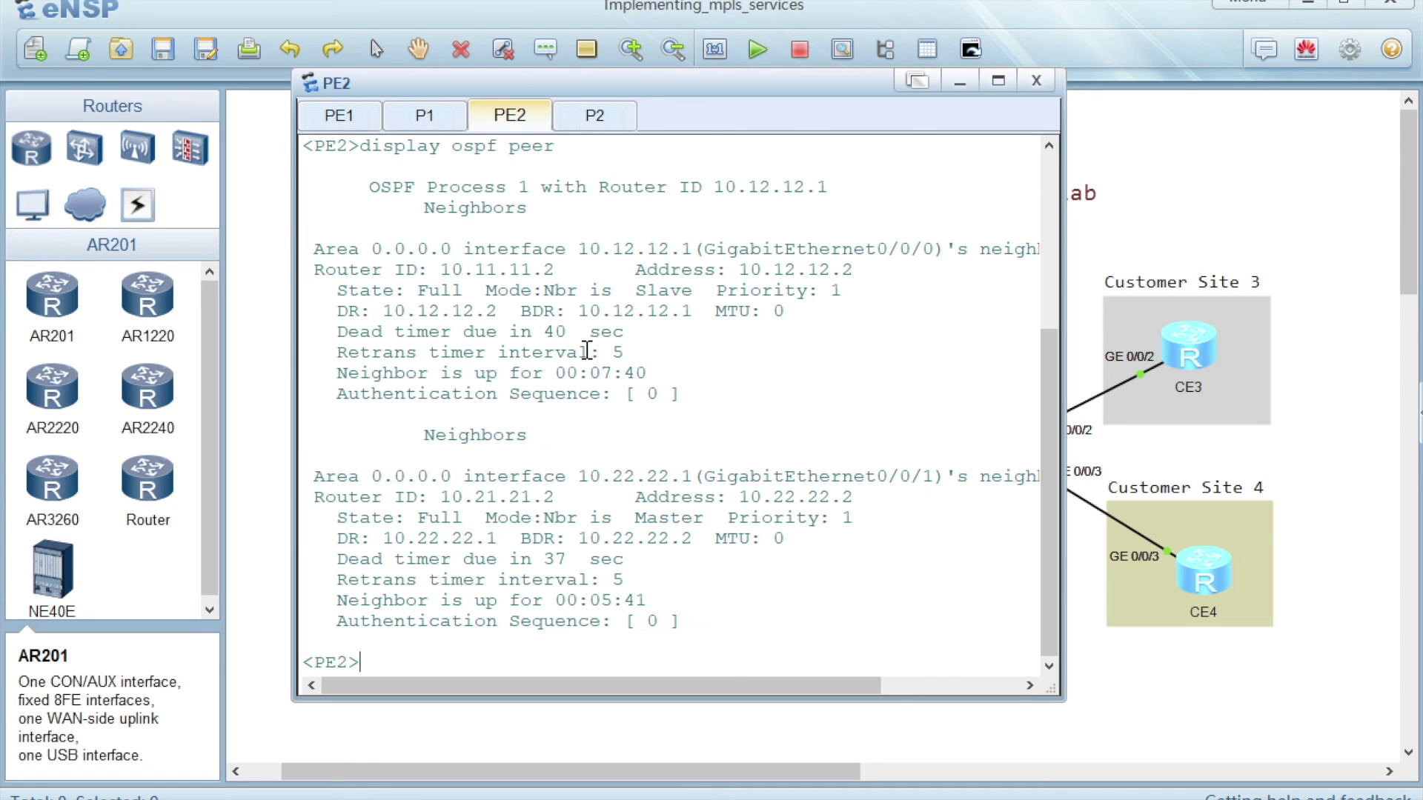
# Step: Highlight the neighbor entries on GigabitEthernet0/0/0 and 0/0/1, and check them against PE2's links in the topology
pyautogui.moveTo(1048, 545)
pyautogui.mouseDown()
pyautogui.moveTo(1047, 474)
pyautogui.moveTo(1042, 563)
pyautogui.mouseUp()
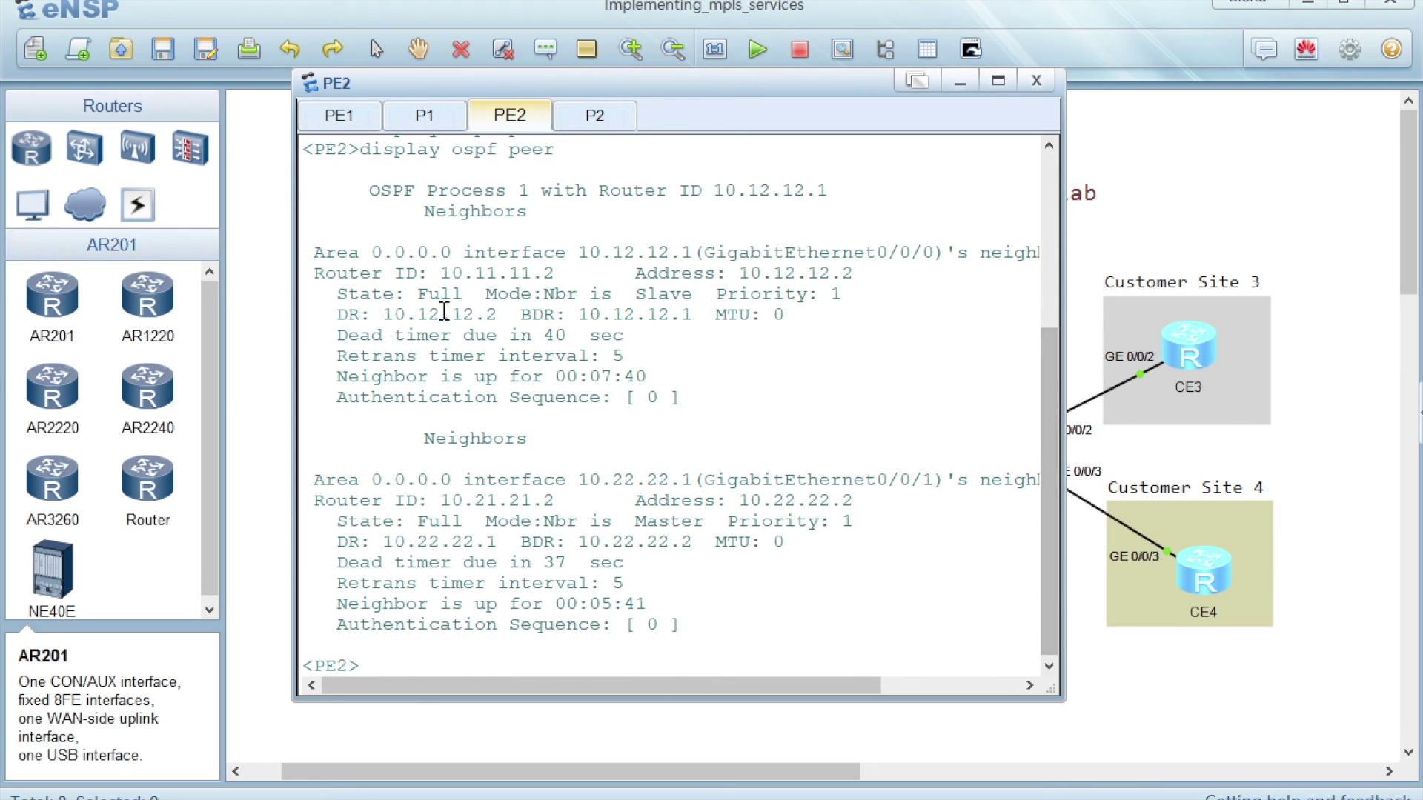
pyautogui.moveTo(310, 253); pyautogui.dragTo(806, 634)
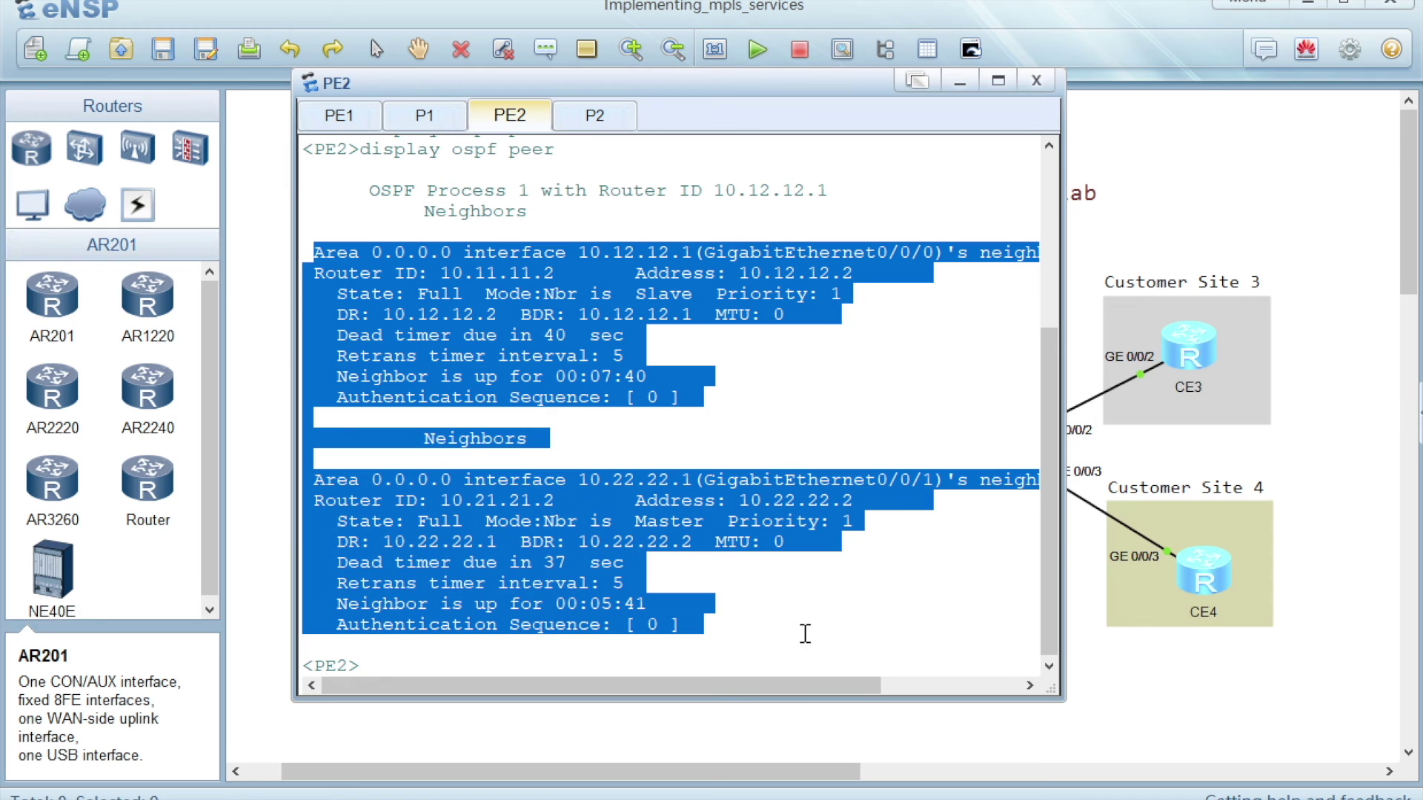
pyautogui.click(972, 83)
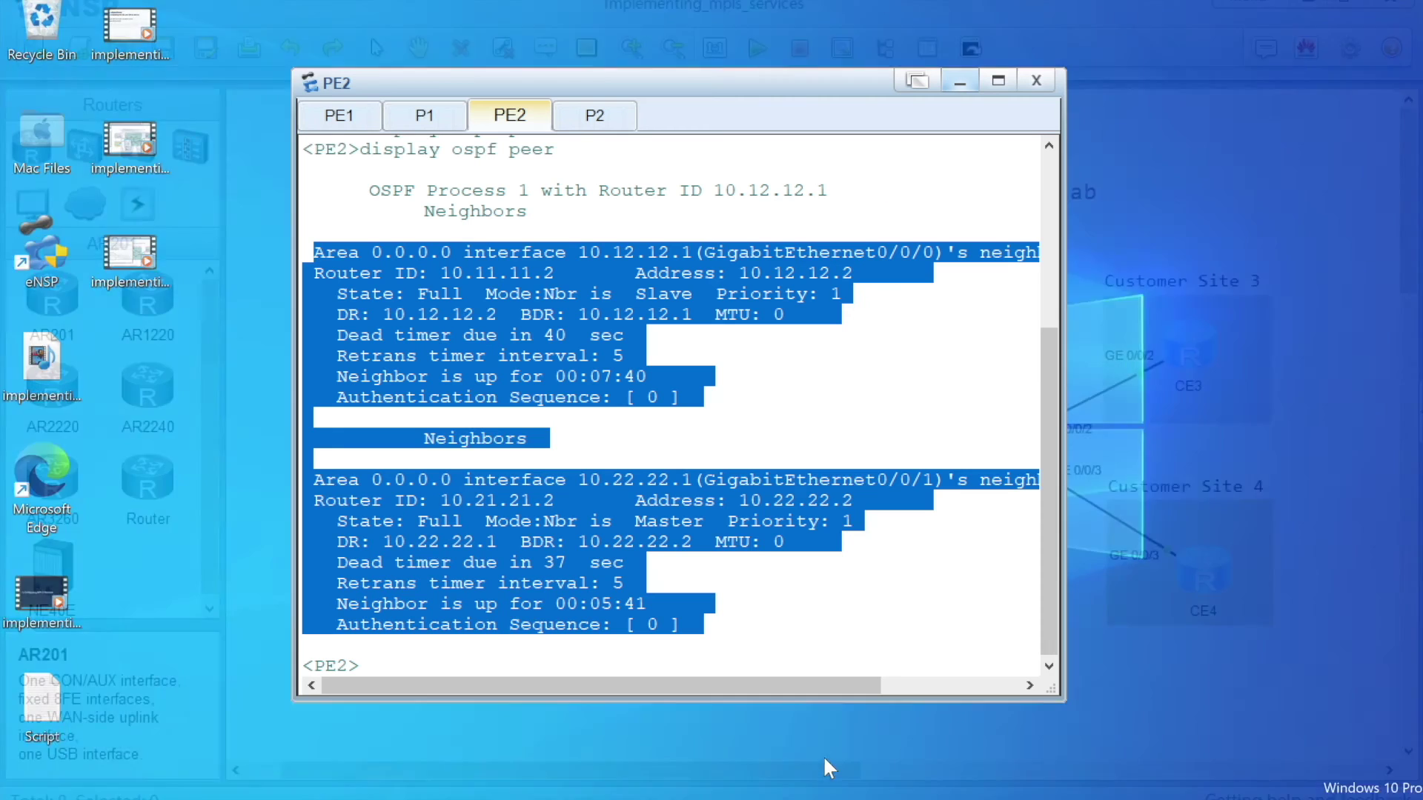
pyautogui.click(822, 754)
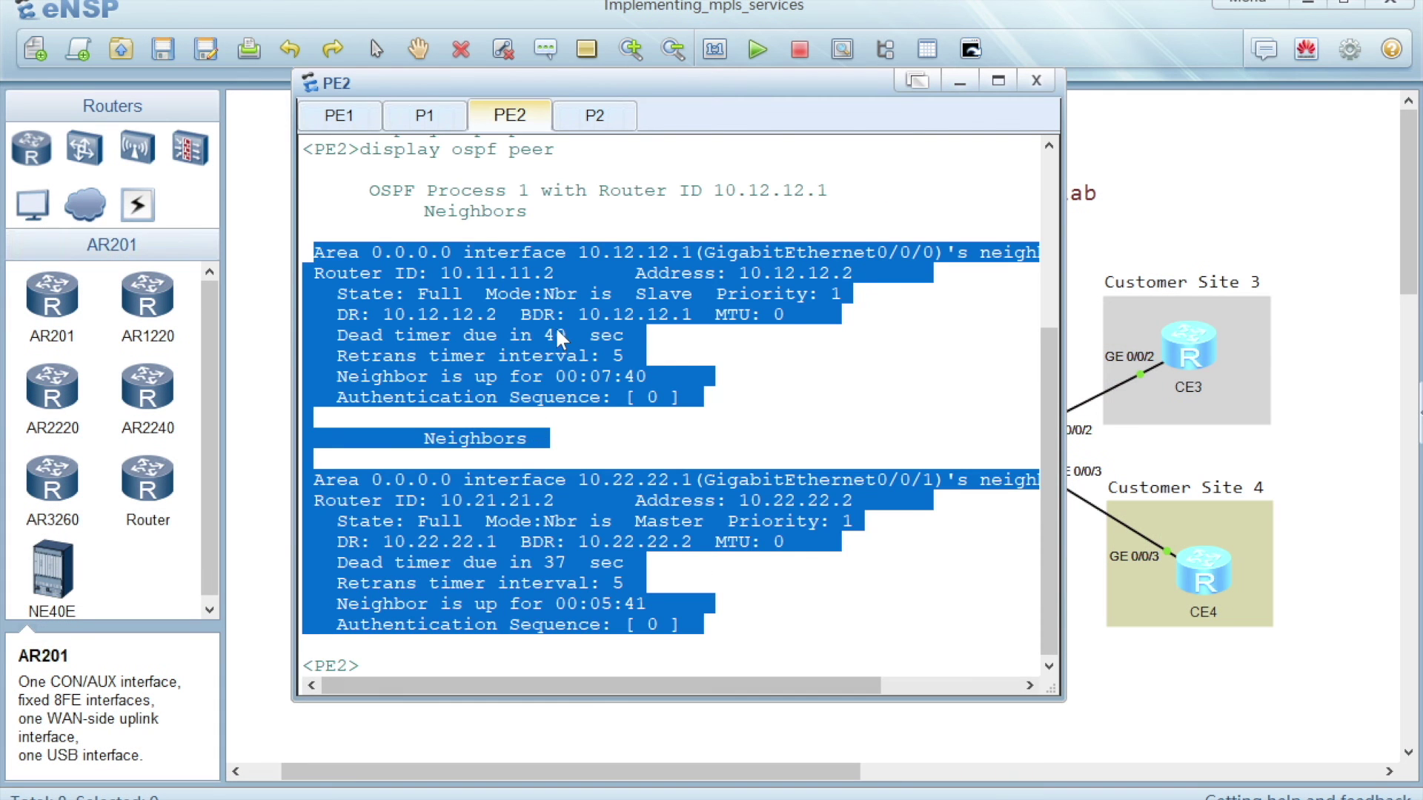
pyautogui.click(614, 376)
# Step: Switch to P2's console and show its MPLS LDP peers with display mpls ldp peer
pyautogui.click(594, 119)
pyautogui.press('Return')
pyautogui.press('Return')
pyautogui.press('Return')
pyautogui.write('displ')
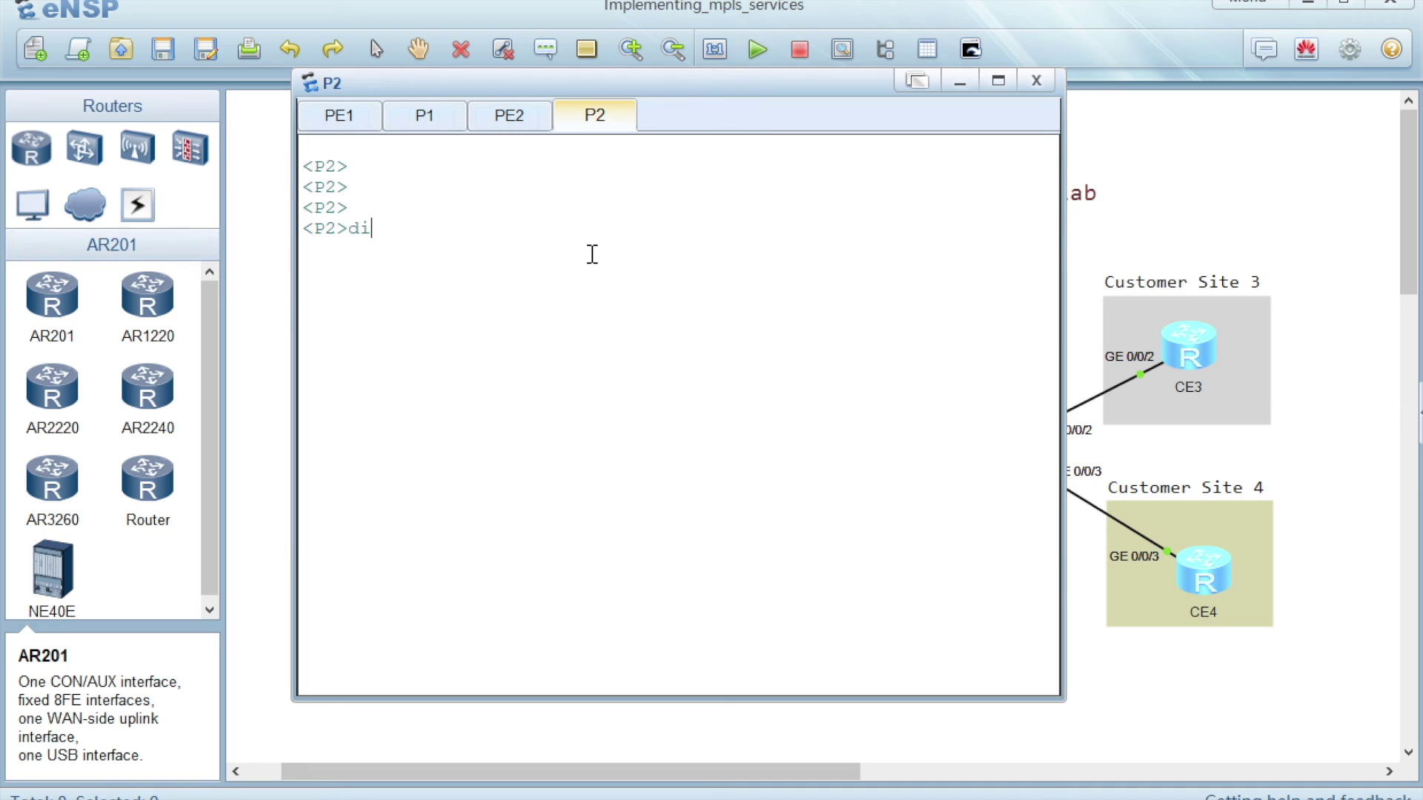
pyautogui.press('Tab')
pyautogui.write('mpl')
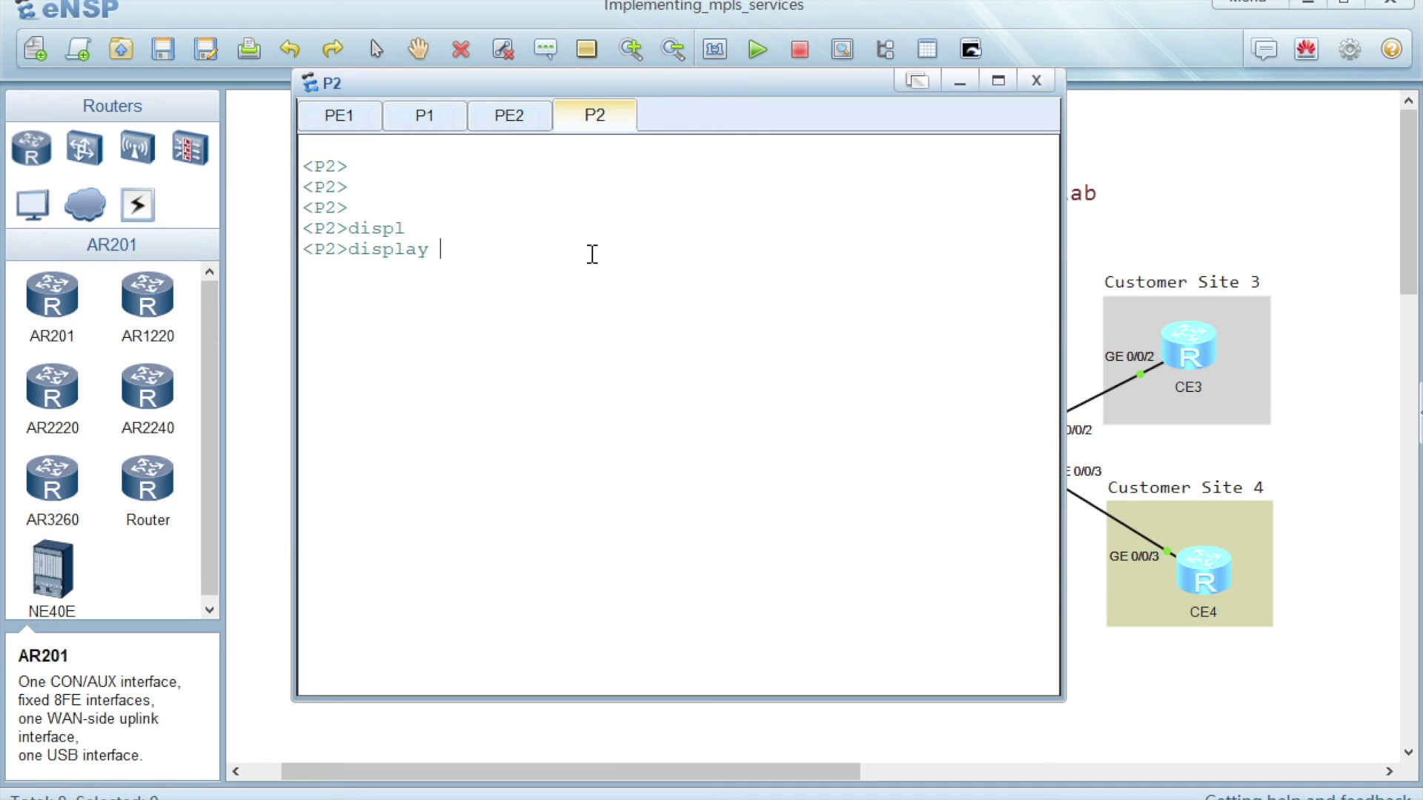
pyautogui.press('Tab')
pyautogui.write('ld')
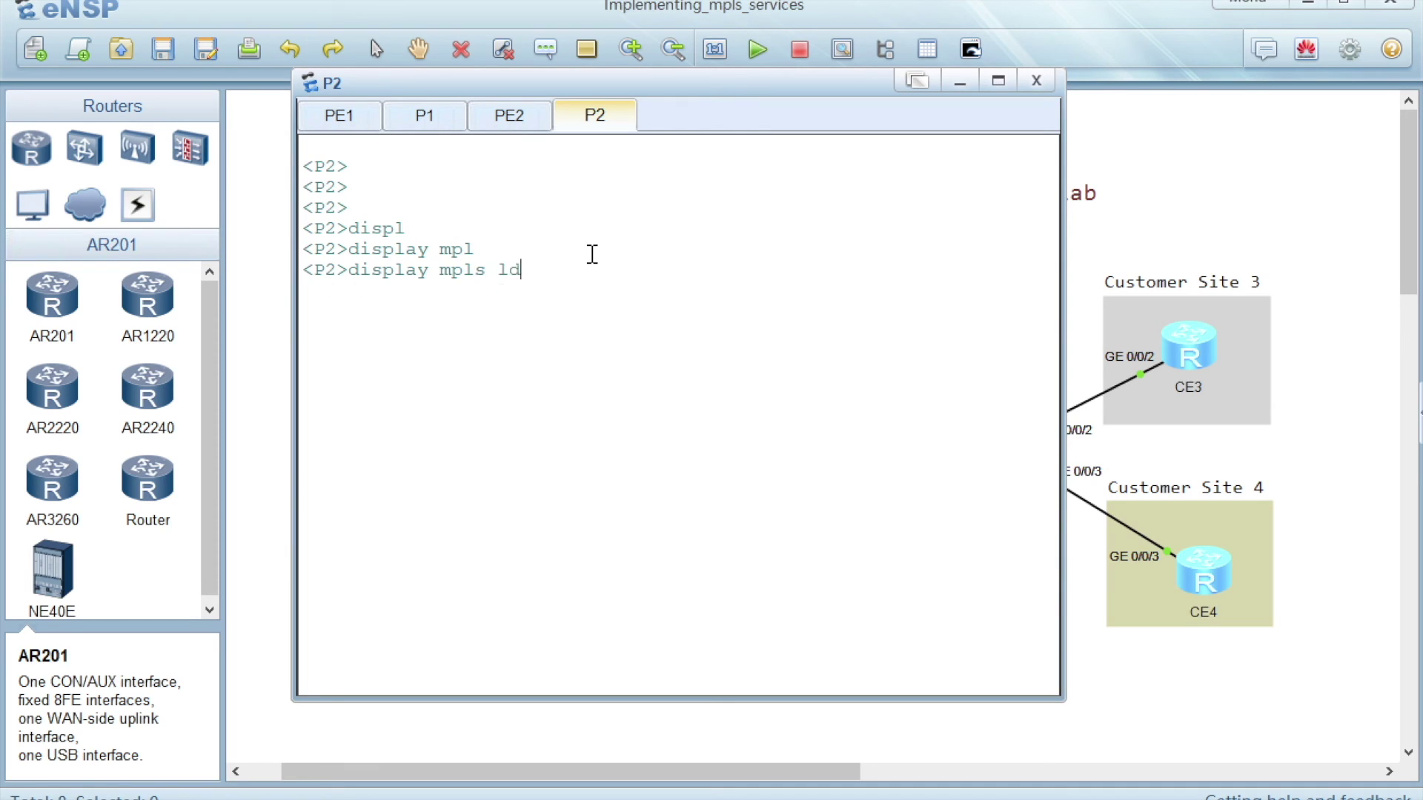
pyautogui.press('Tab')
pyautogui.write('pe')
pyautogui.press('Tab')
pyautogui.press('Return')
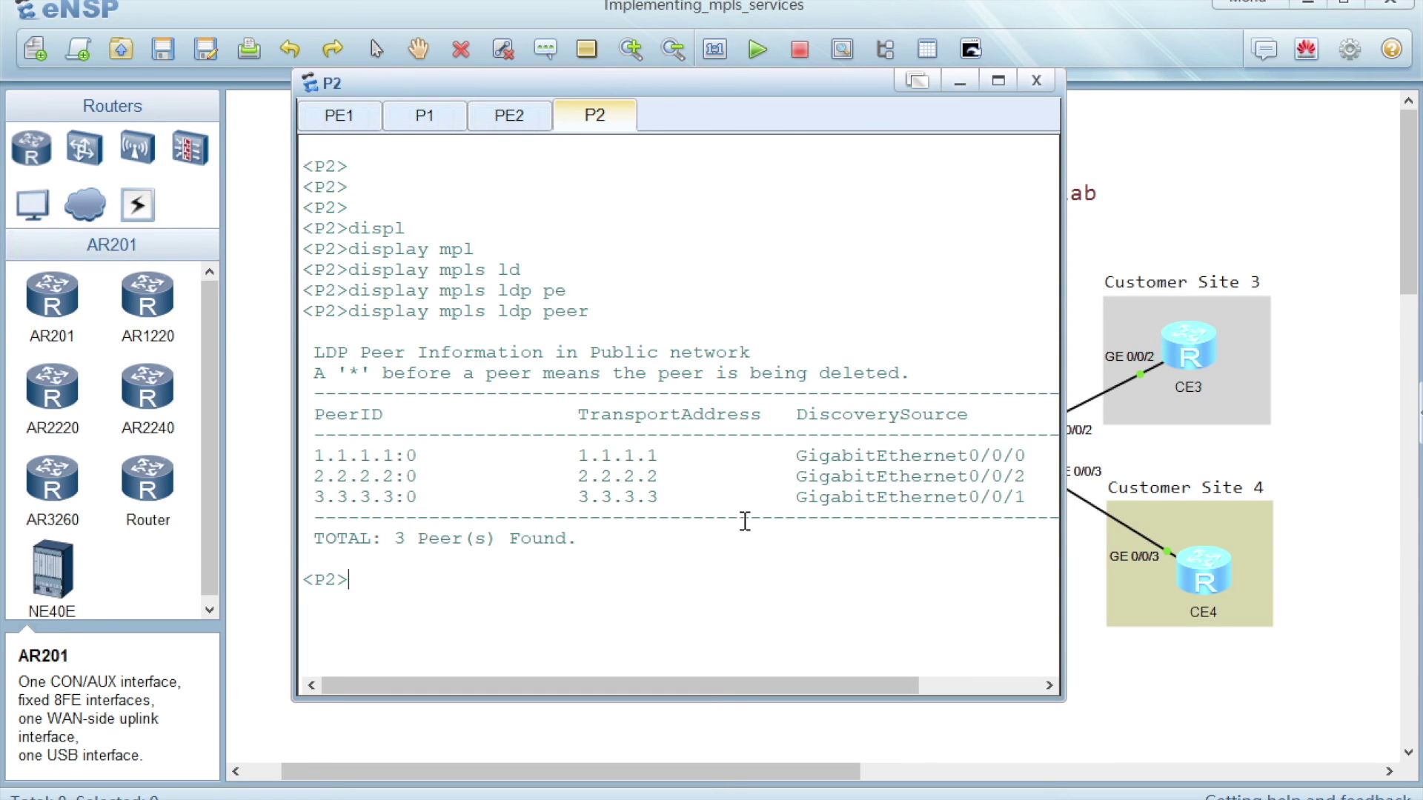
# Step: Highlight P2's LDP peer entries, compare them with its links in the topology, and return to P2's console prompt
pyautogui.moveTo(1042, 495); pyautogui.dragTo(305, 450)
pyautogui.click(959, 83)
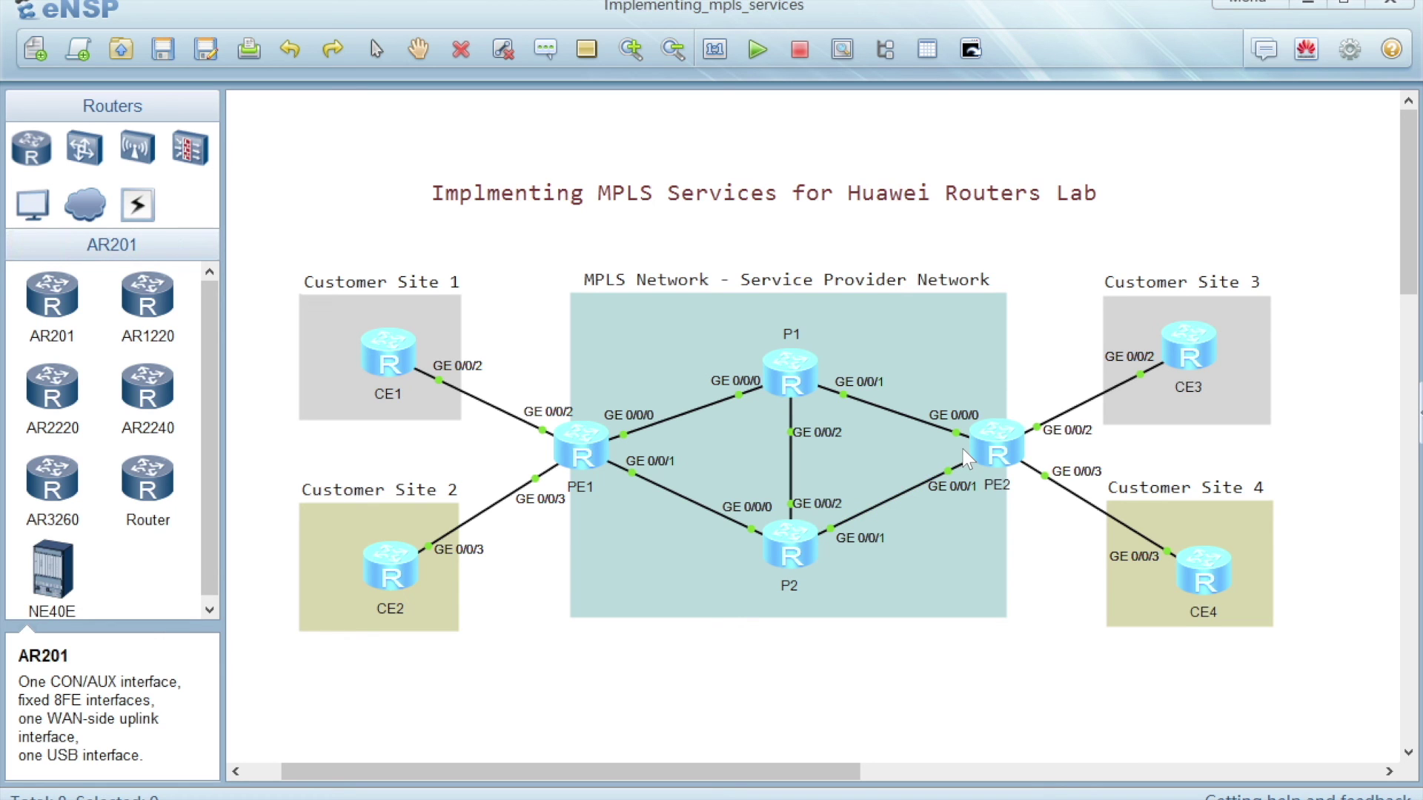
pyautogui.moveTo(857, 771)
pyautogui.click(857, 771)
pyautogui.click(673, 569)
pyautogui.press('Return')
pyautogui.press('Return')
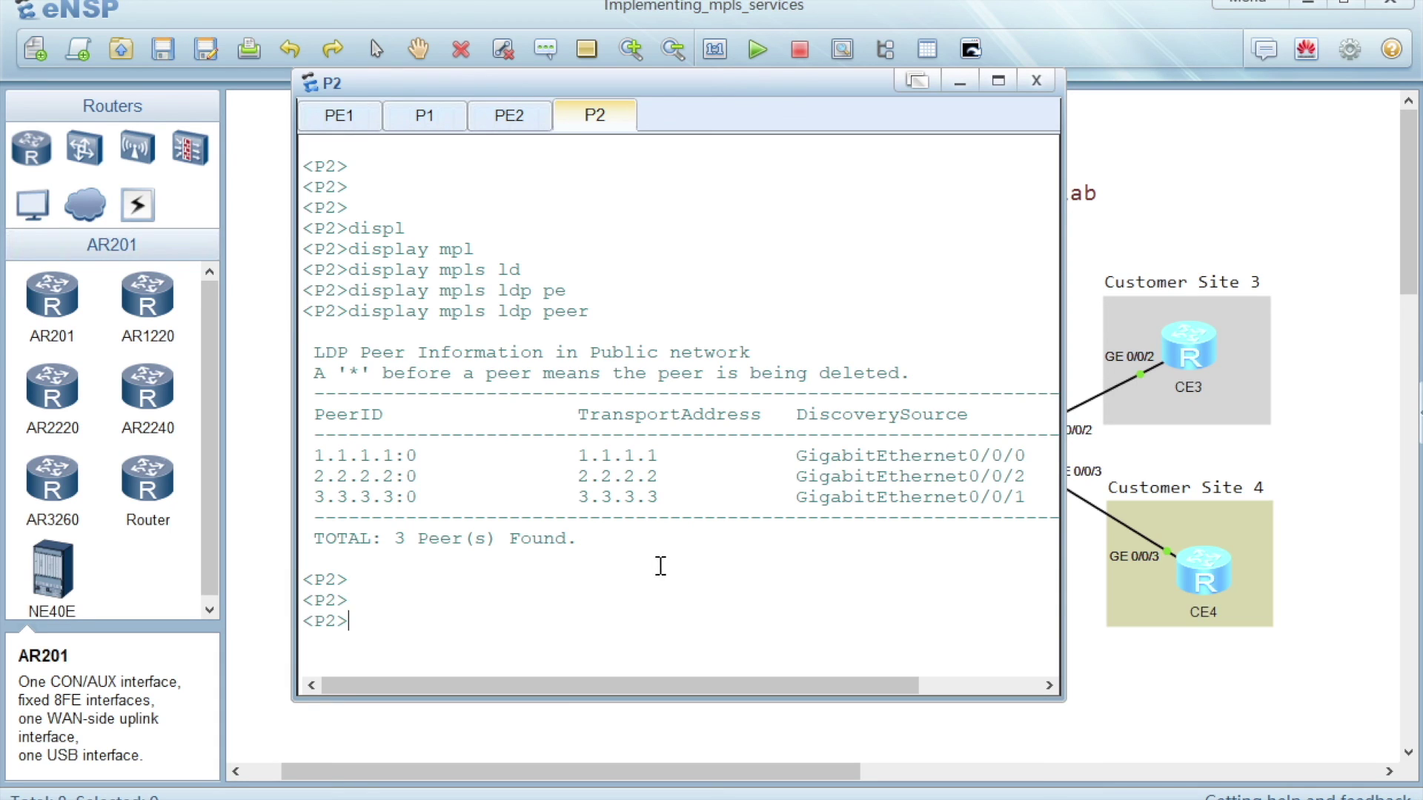
# Step: Switch to PE1's console and show its label-switched paths with display mpls lsp
pyautogui.click(339, 119)
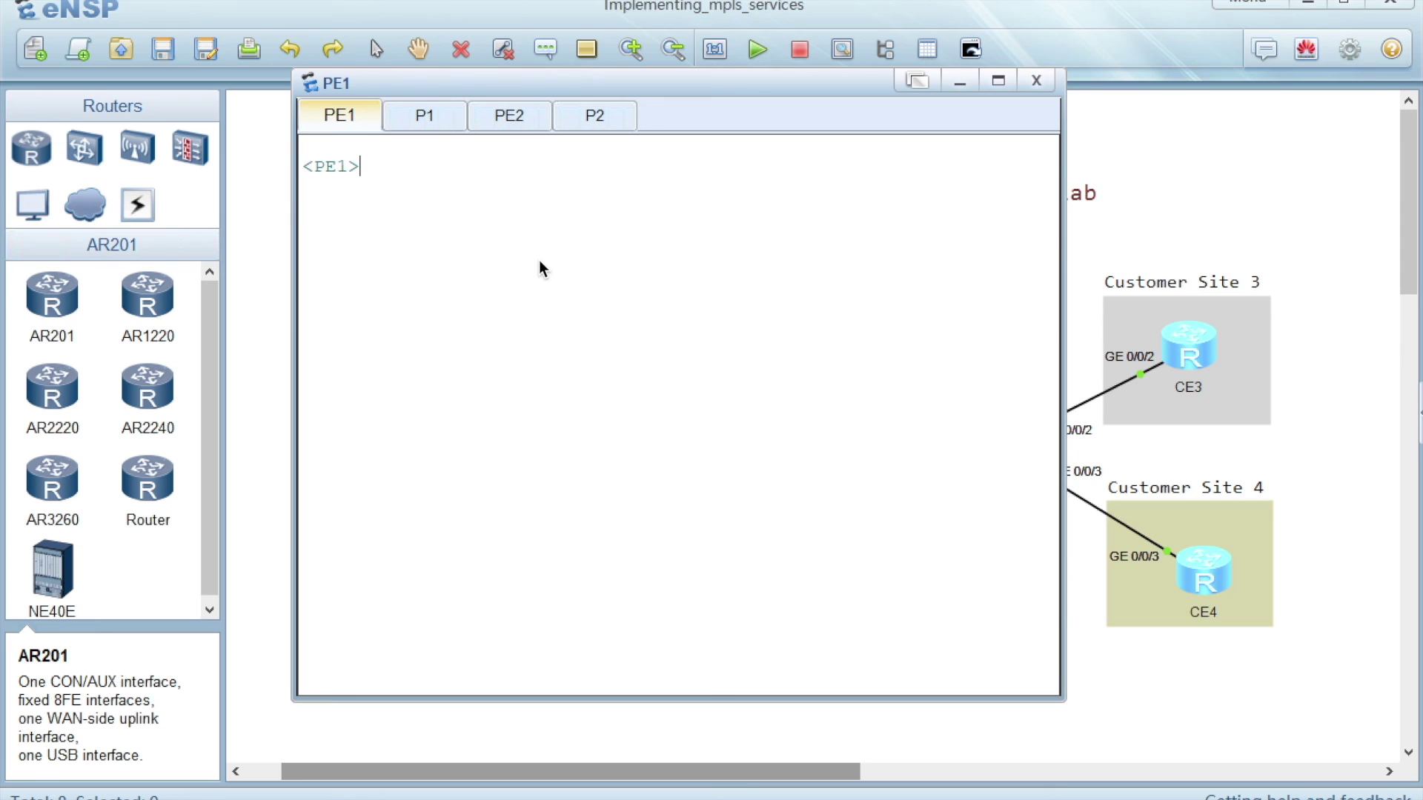
pyautogui.write('displ')
pyautogui.press('Tab')
pyautogui.write('mpl')
pyautogui.press('Tab')
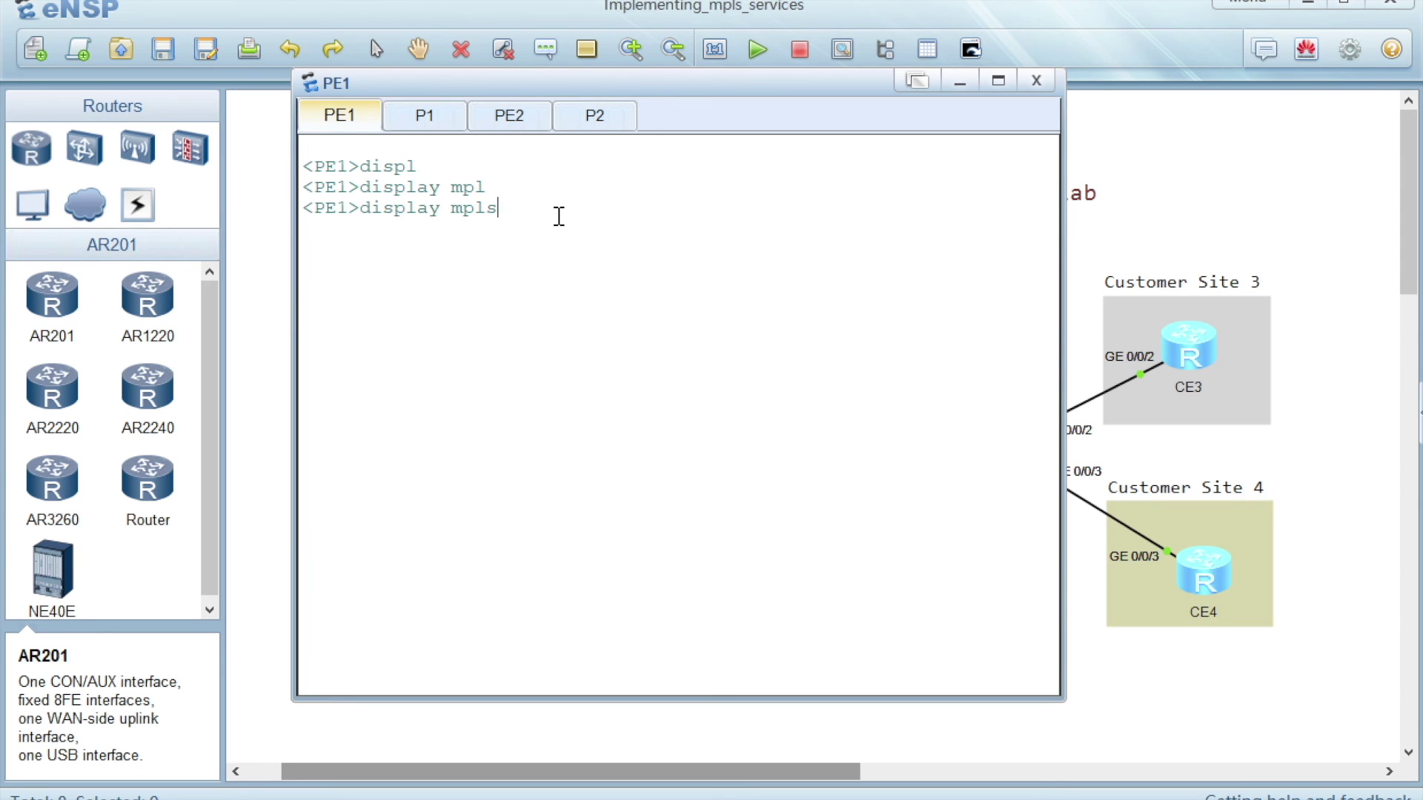
pyautogui.write('ls')
pyautogui.press('Tab')
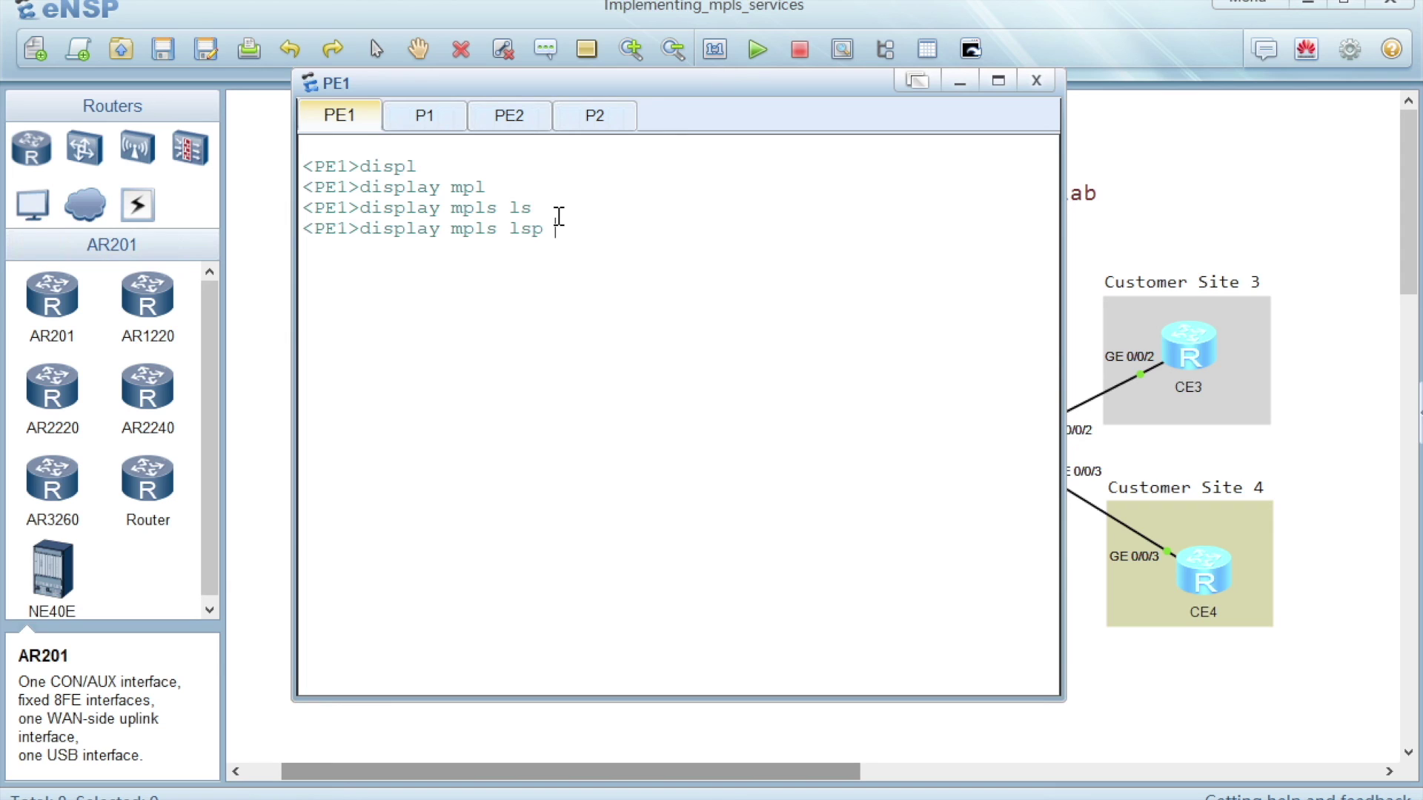
pyautogui.press('Return')
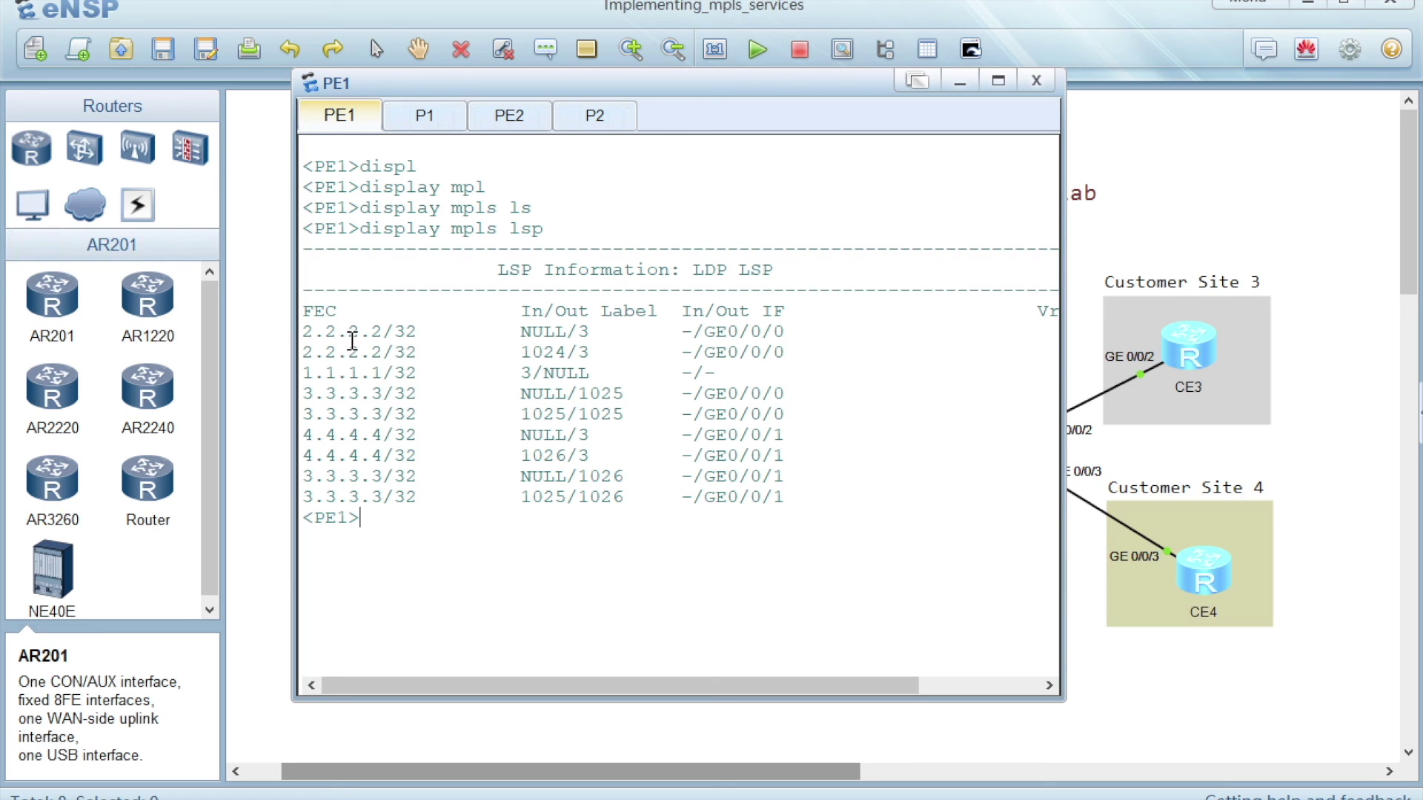
# Step: Examine the FEC, In/Out Label and In/Out IF columns of PE1's LSP table by highlighting their entries
pyautogui.moveTo(326, 332); pyautogui.dragTo(440, 498)
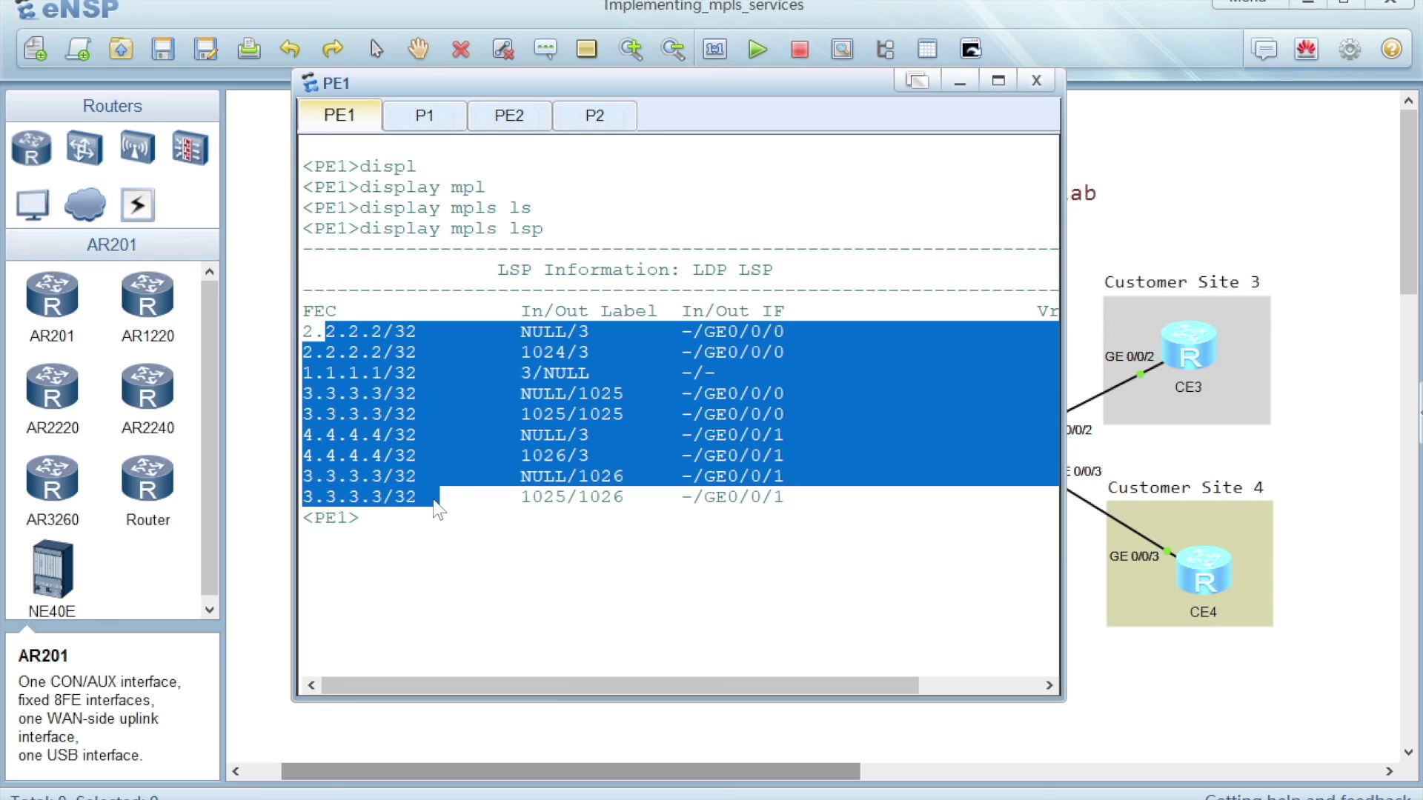
pyautogui.click(437, 510)
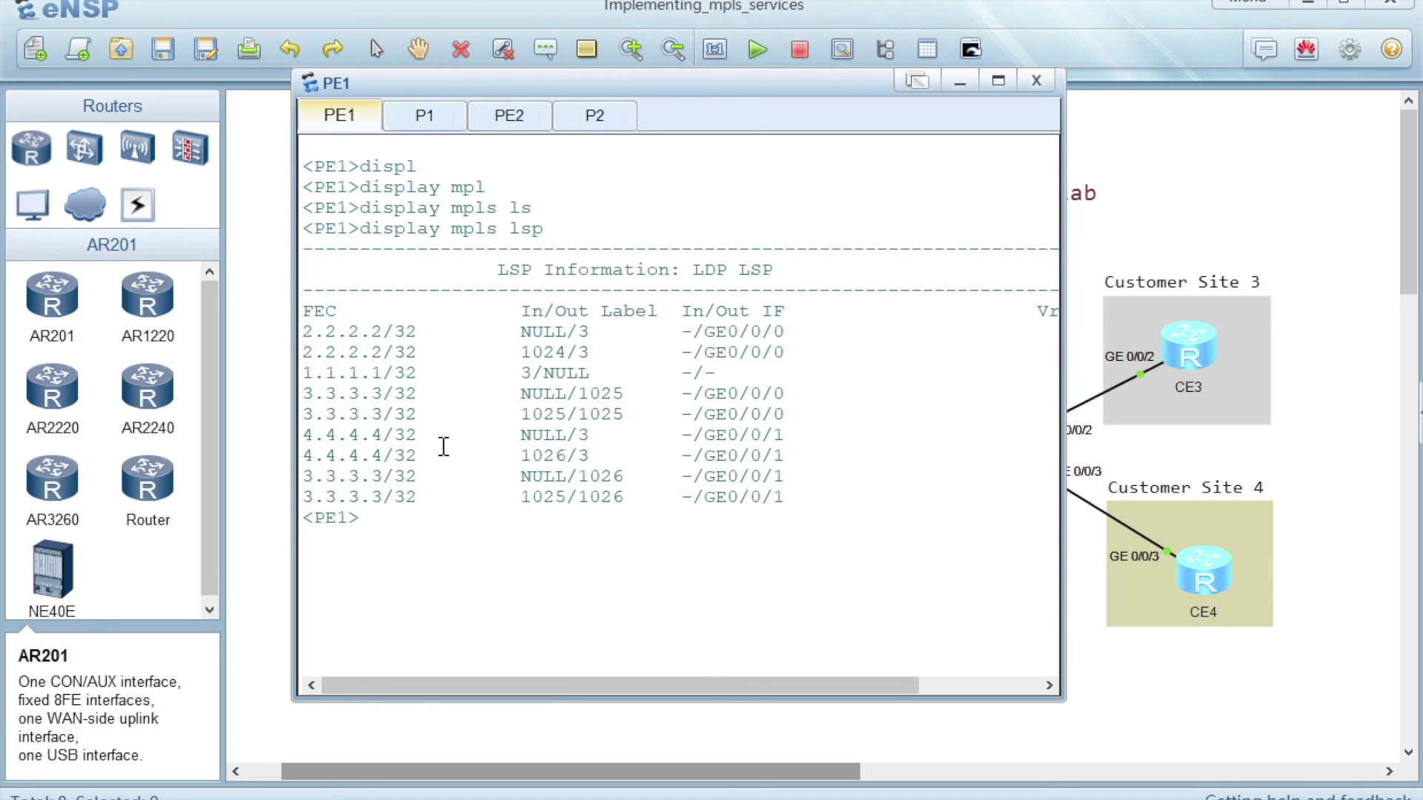
pyautogui.moveTo(516, 336); pyautogui.dragTo(663, 393)
pyautogui.moveTo(681, 311); pyautogui.dragTo(786, 497)
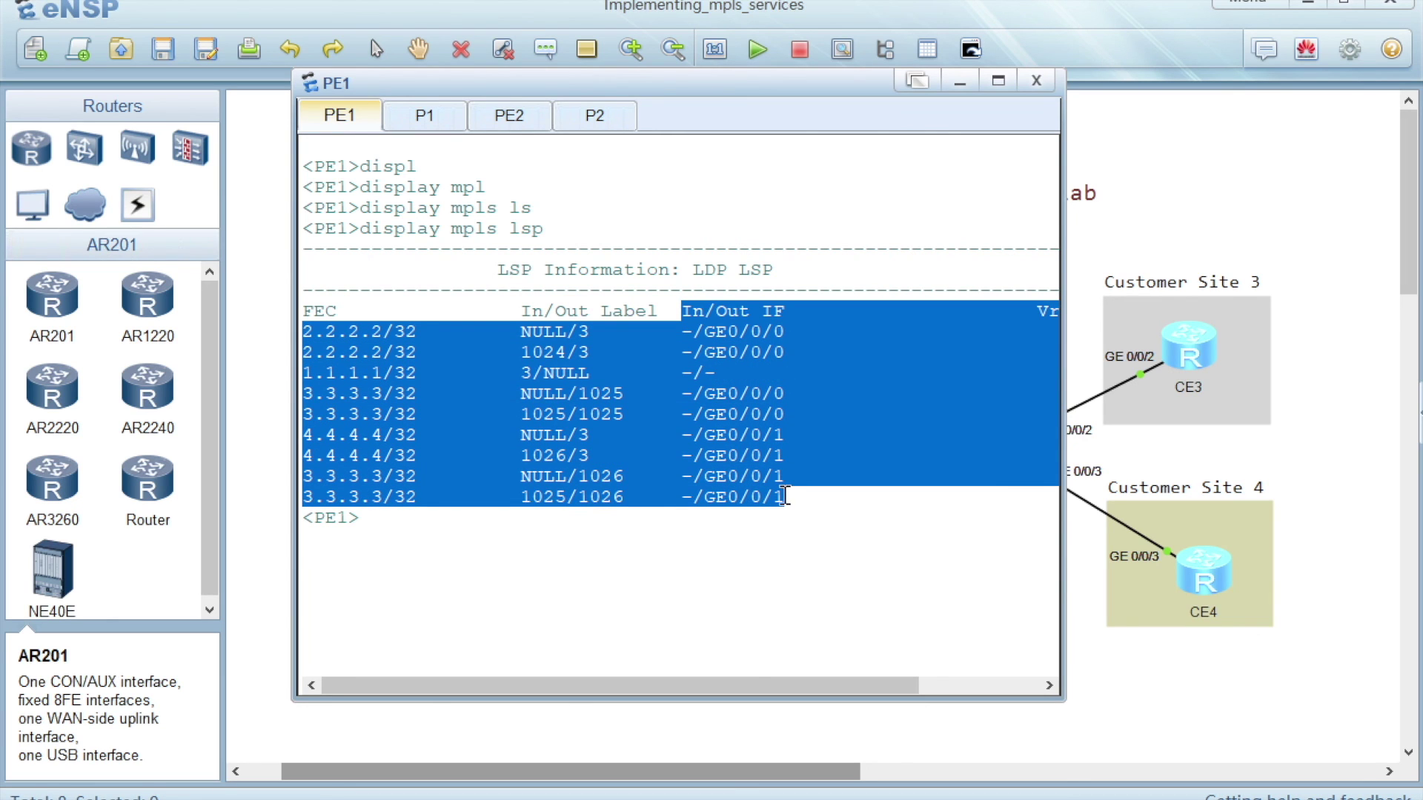
pyautogui.click(657, 530)
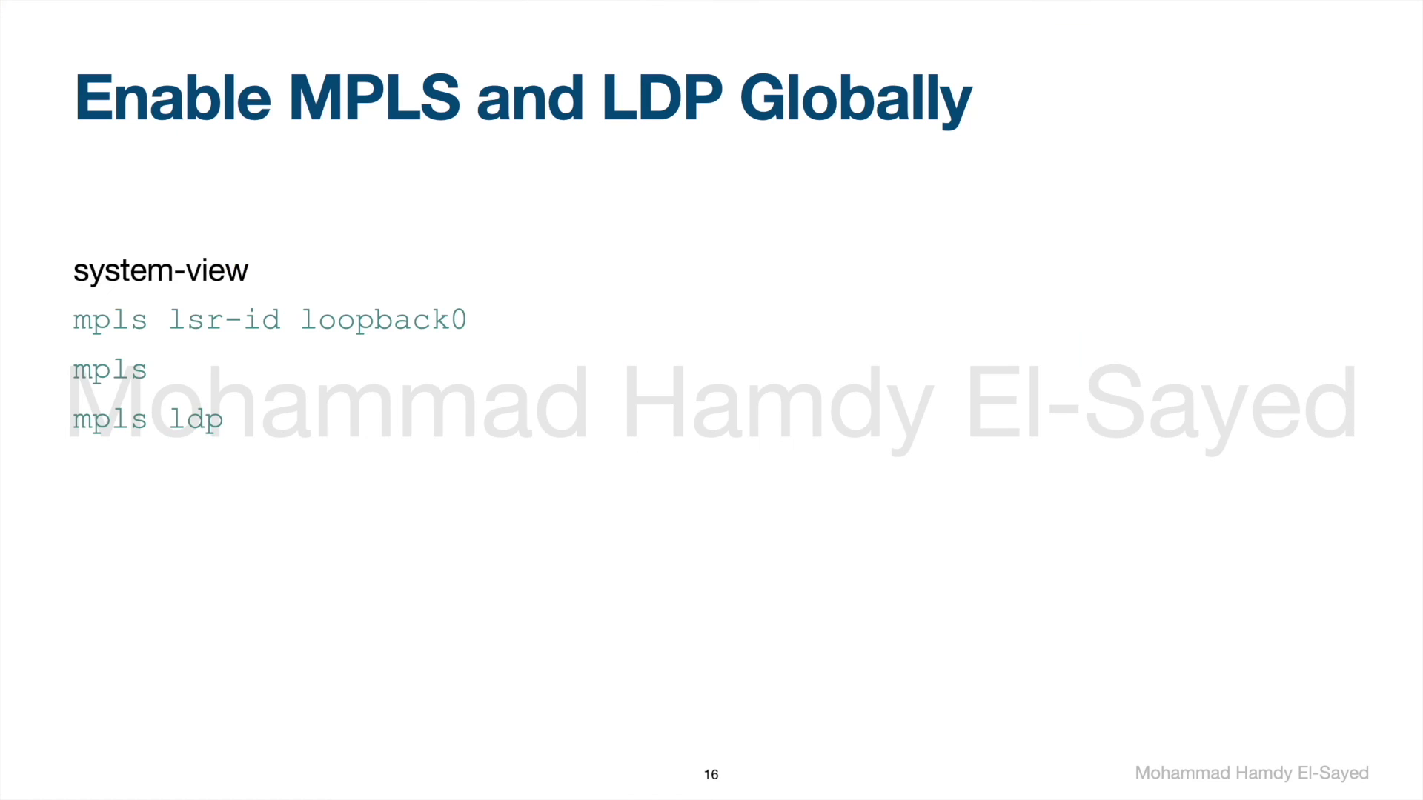